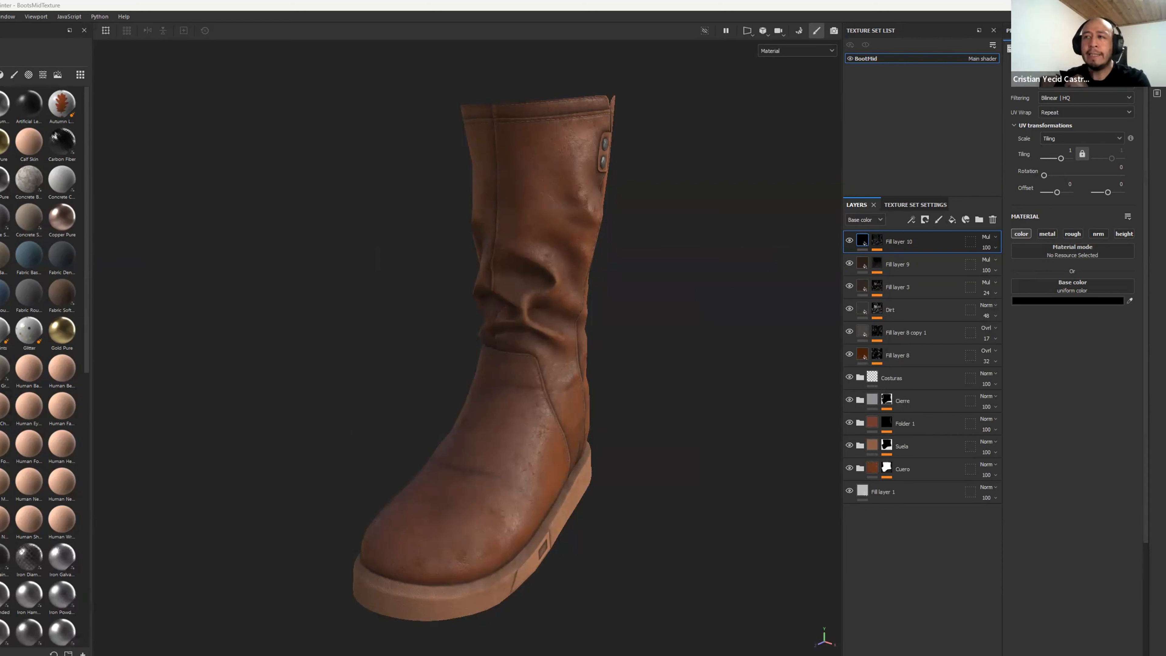
Step: Switch to ZBrush and bring back the painted seam lines on the female_base4_7 boot subtool
key(alt+Tab)
mouse_move(665, 313)
alt+mouse_down()
mouse_move(721, 389)
mouse_move(740, 386)
mouse_move(692, 351)
mouse_move(688, 324)
mouse_move(666, 448)
mouse_move(686, 424)
mouse_move(661, 334)
mouse_move(640, 404)
mouse_move(676, 411)
mouse_move(661, 443)
mouse_move(664, 370)
alt+mouse_up()
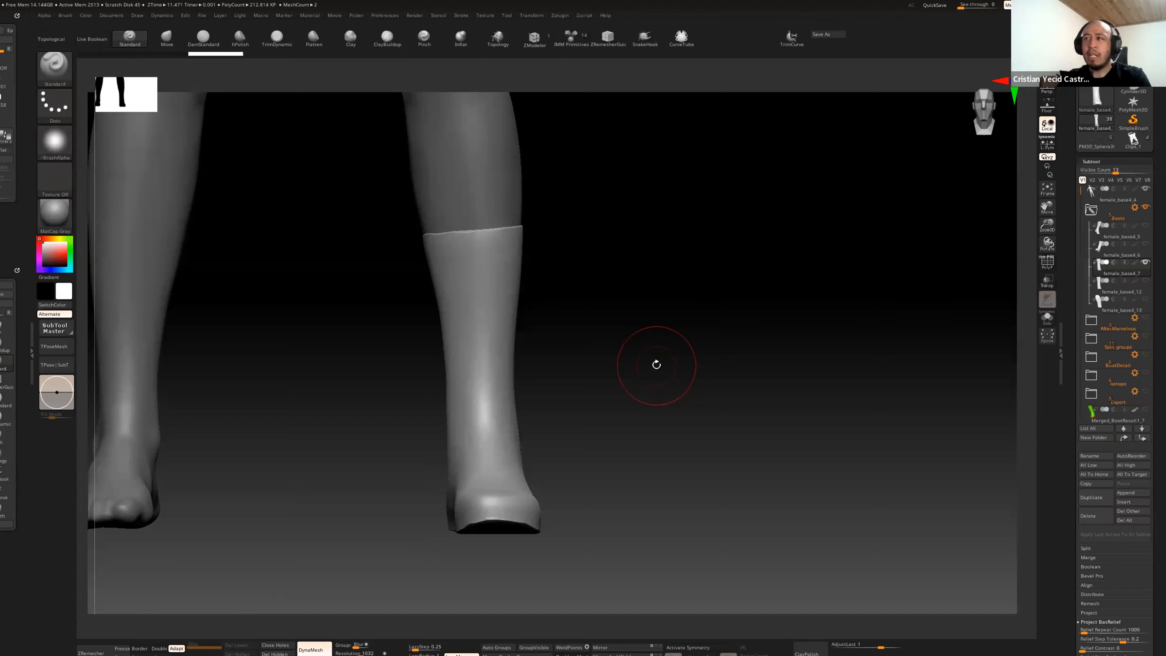
drag(666, 364, 750, 391)
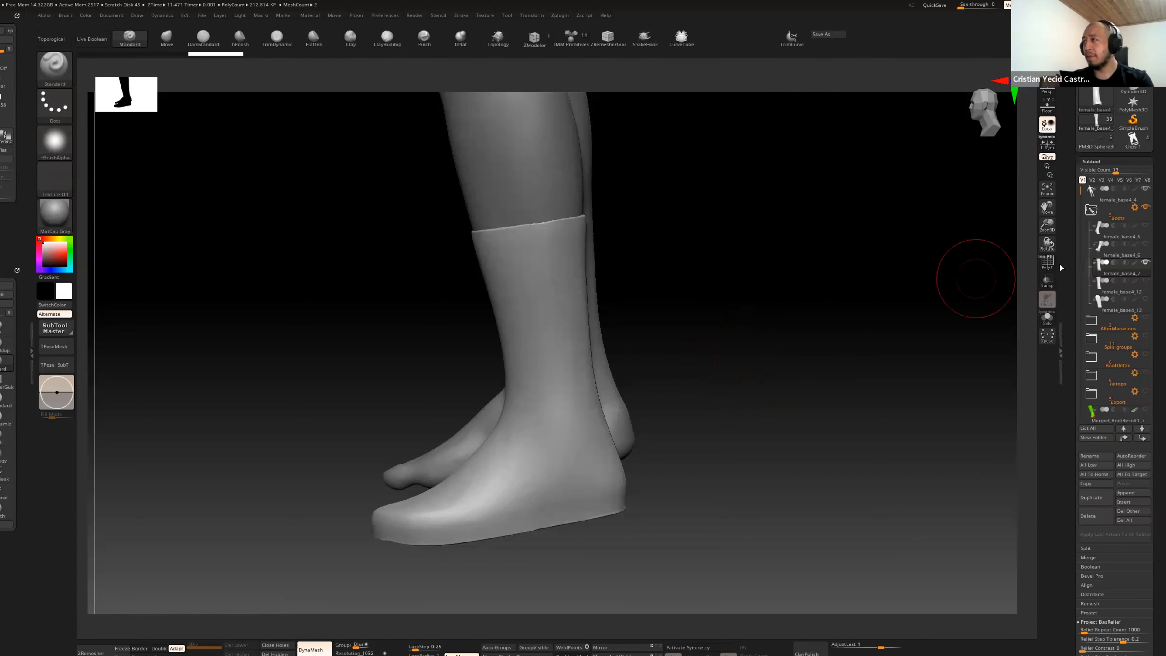
click(1134, 263)
key(ctrl+shift+z)
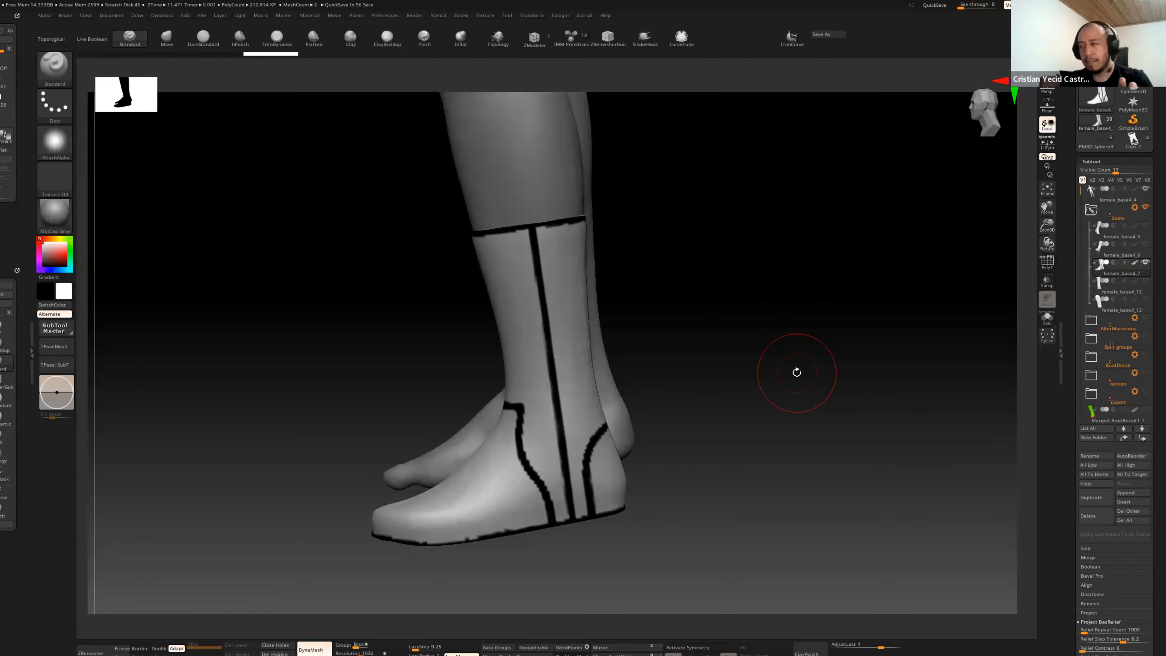
Step: Compare the painted seam lines with the brown boot's seams in the reference photos
right_drag(1165, 505, 758, 460)
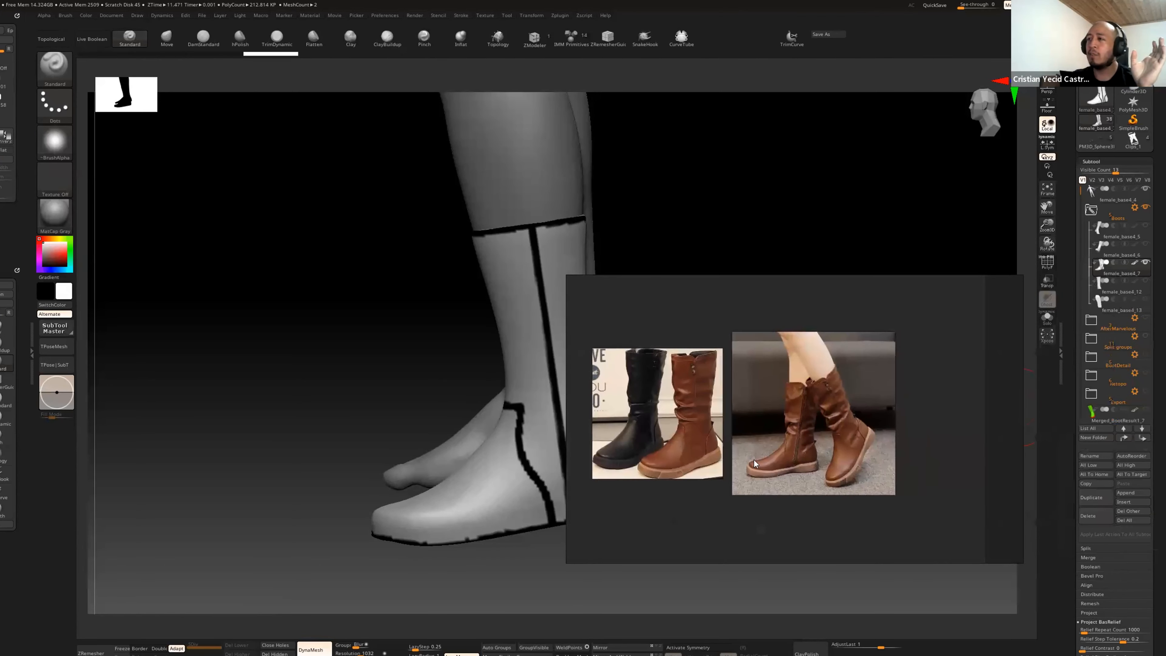
drag(791, 276, 787, 127)
scroll(789, 344, up, 6)
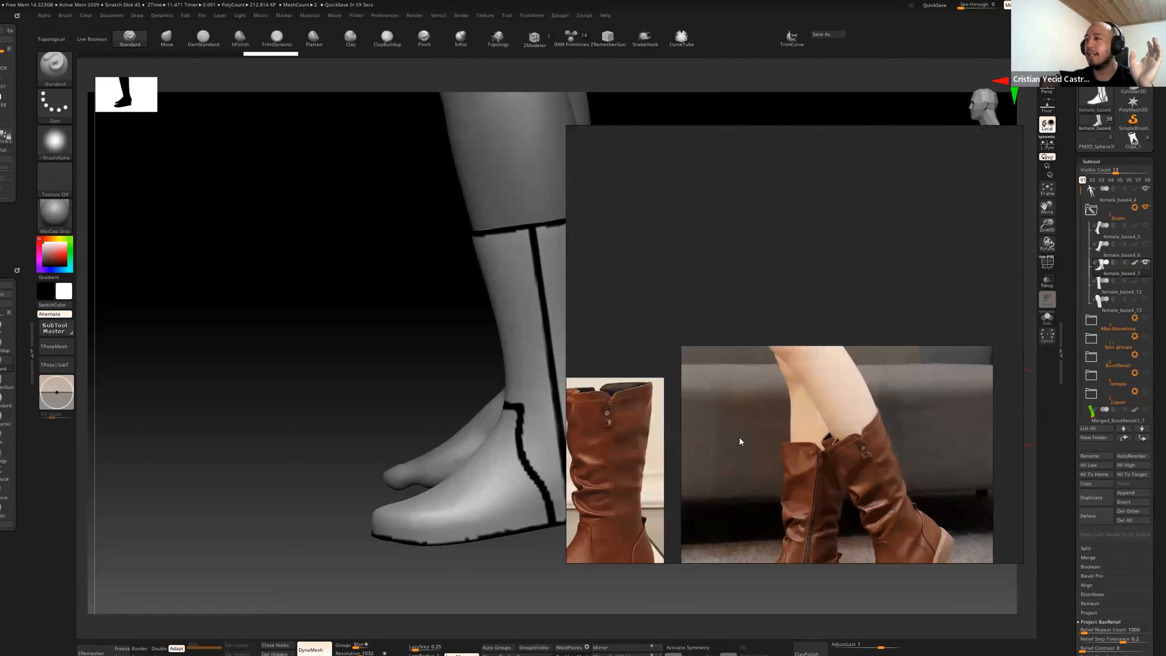
middle_drag(753, 331, 836, 375)
scroll(813, 338, up, 2)
scroll(836, 376, down, 2)
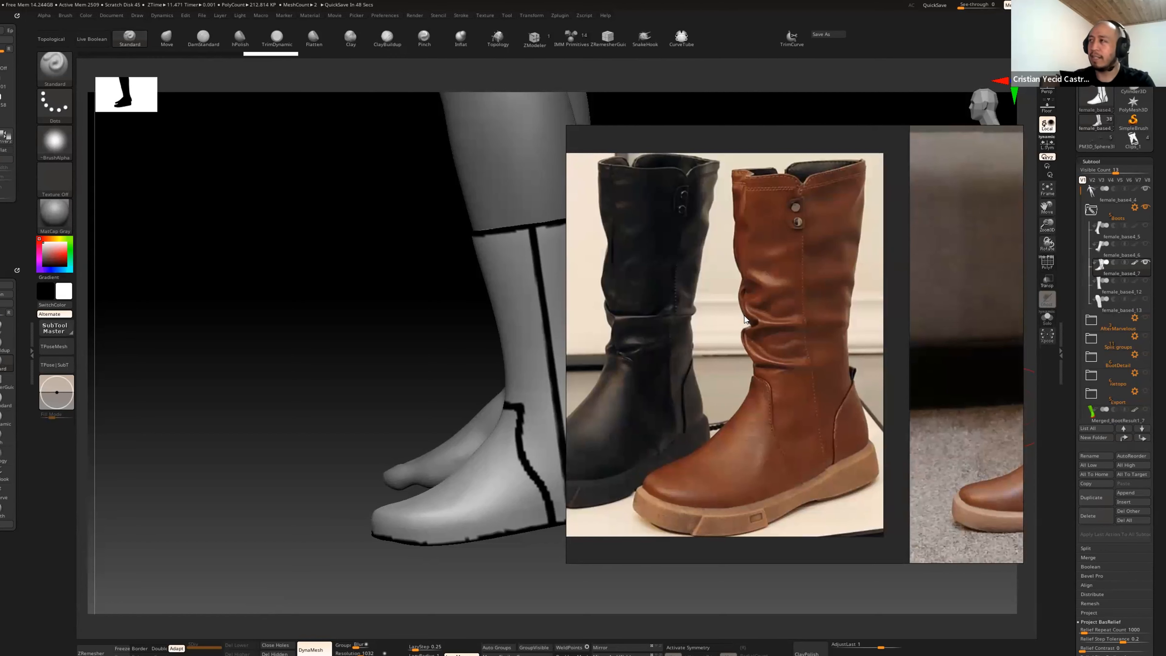
right_drag(751, 315, 1165, 377)
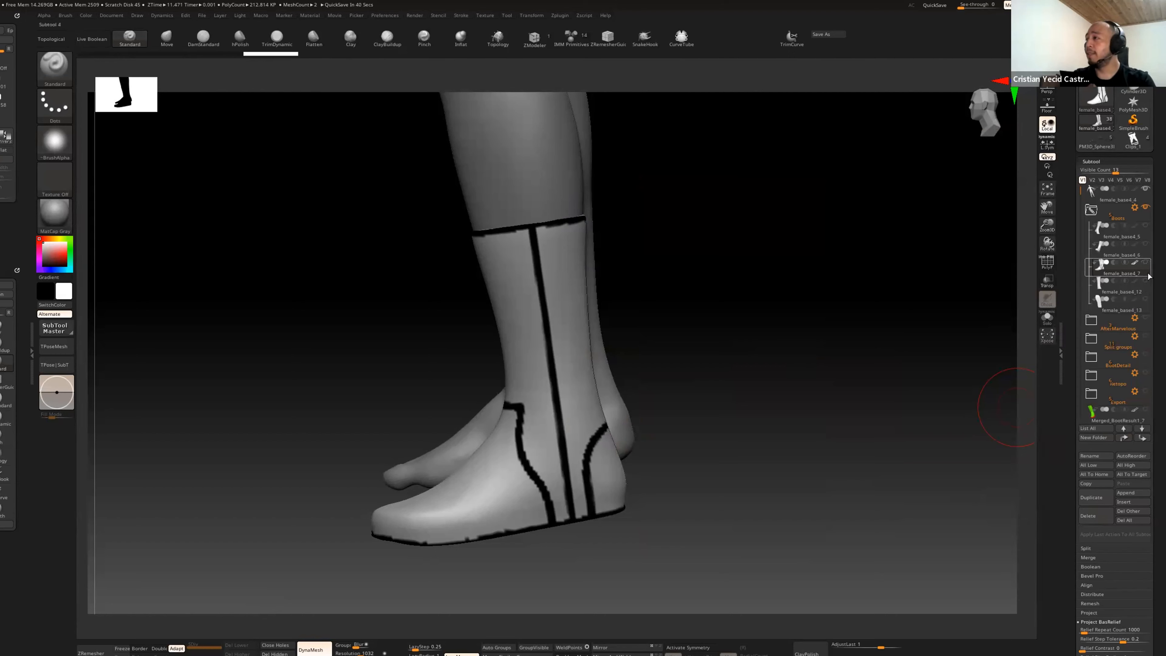
Step: Show the female_base4_12 boot subtool in place of the painted one and display its polygroups with the wireframe
click(1147, 290)
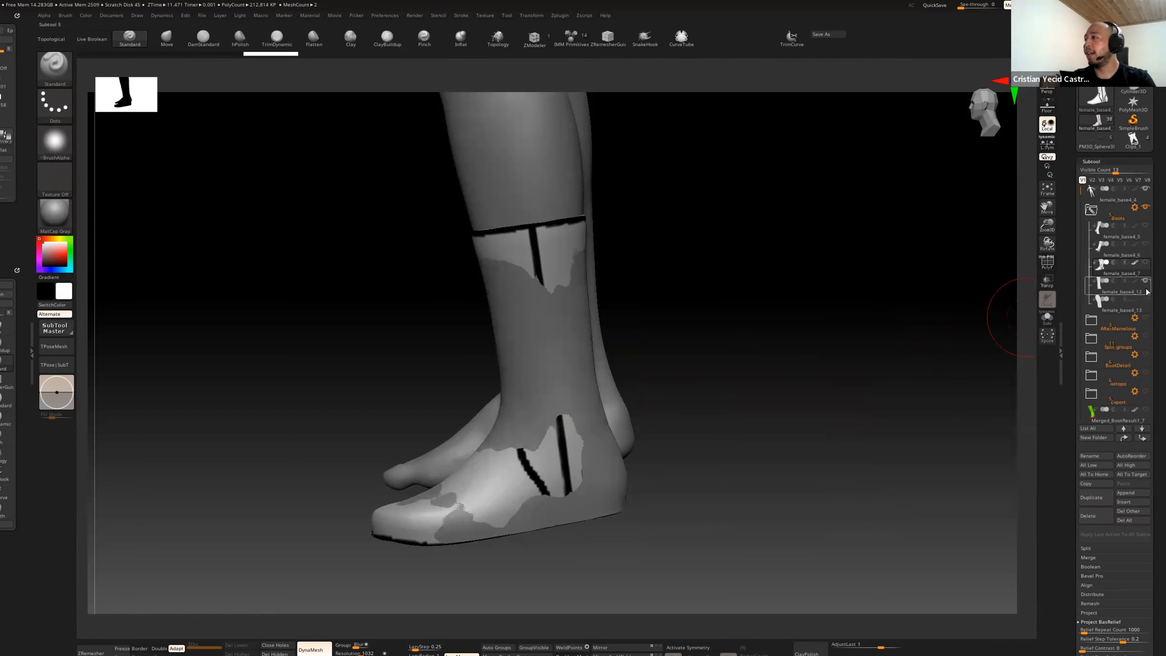
click(1147, 292)
key(shift+f)
drag(795, 393, 724, 362)
key(f)
key(f)
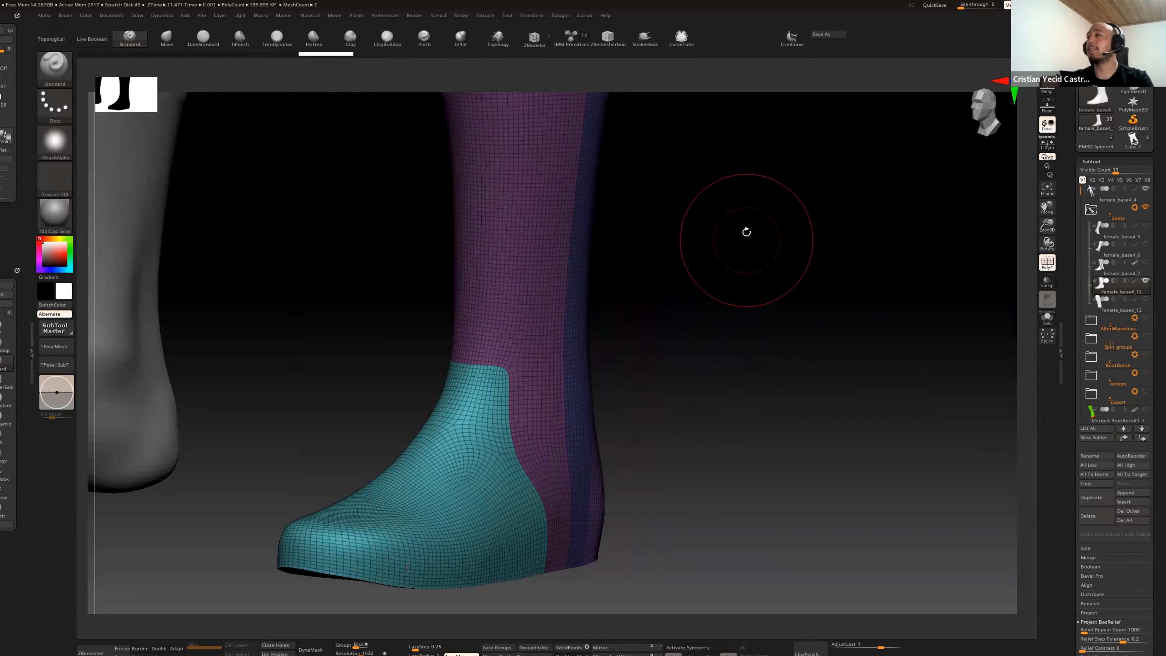
Step: Unwrap the boot subtool in UV Master with Polygroups enabled and Symmetry disabled
click(566, 15)
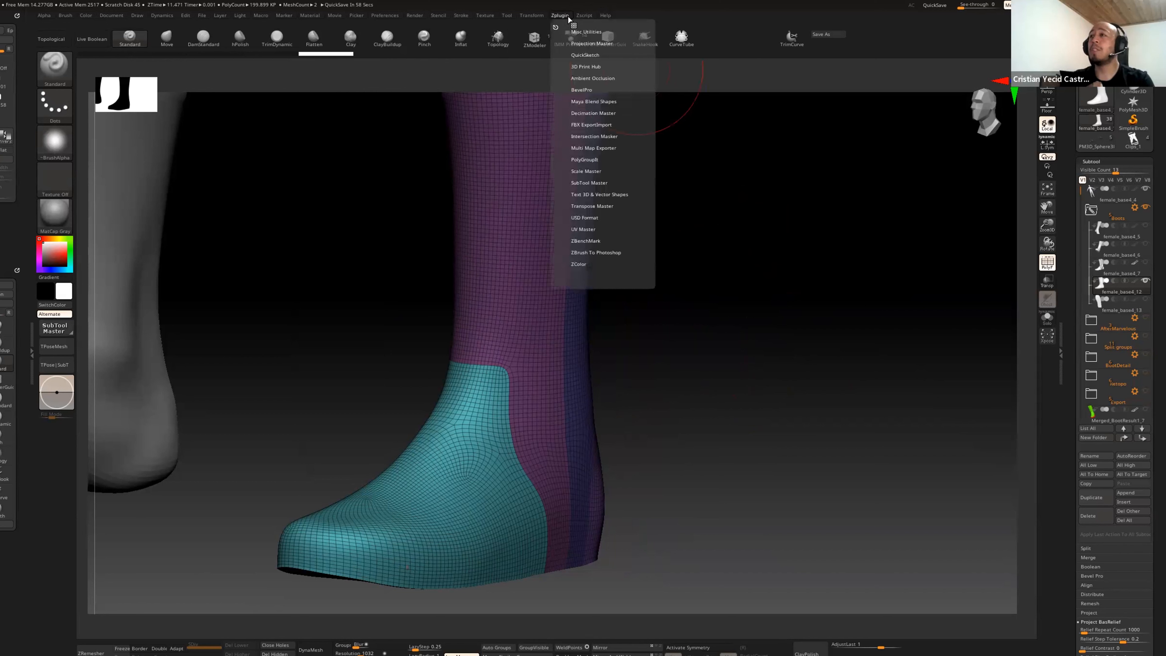
click(590, 229)
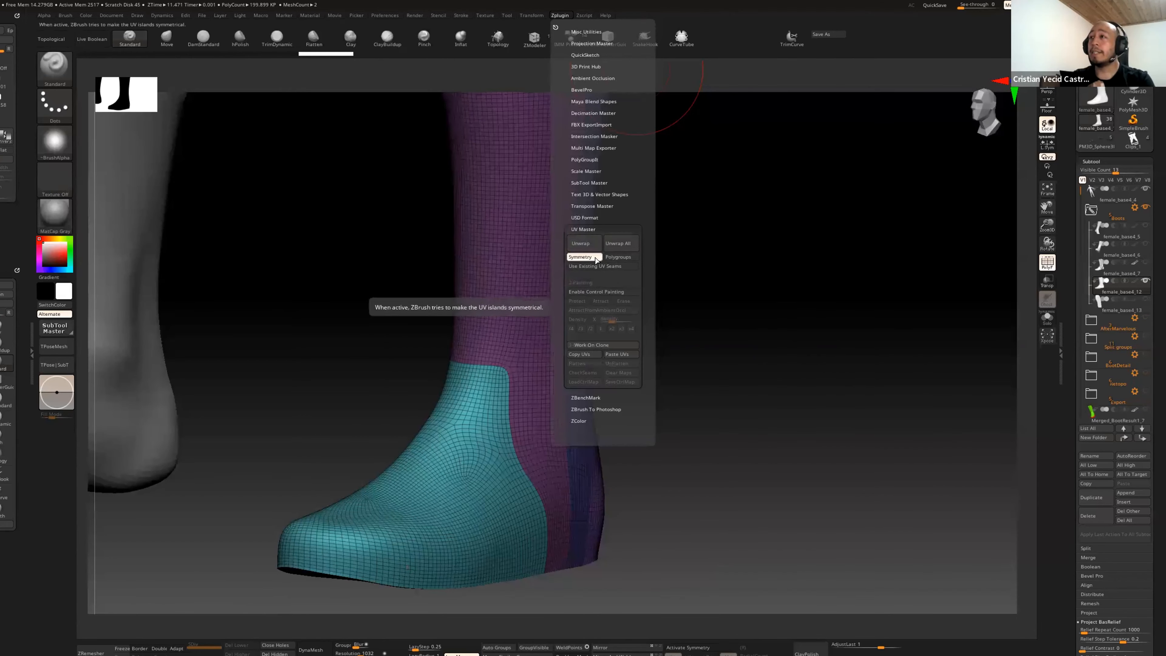
click(620, 257)
click(604, 258)
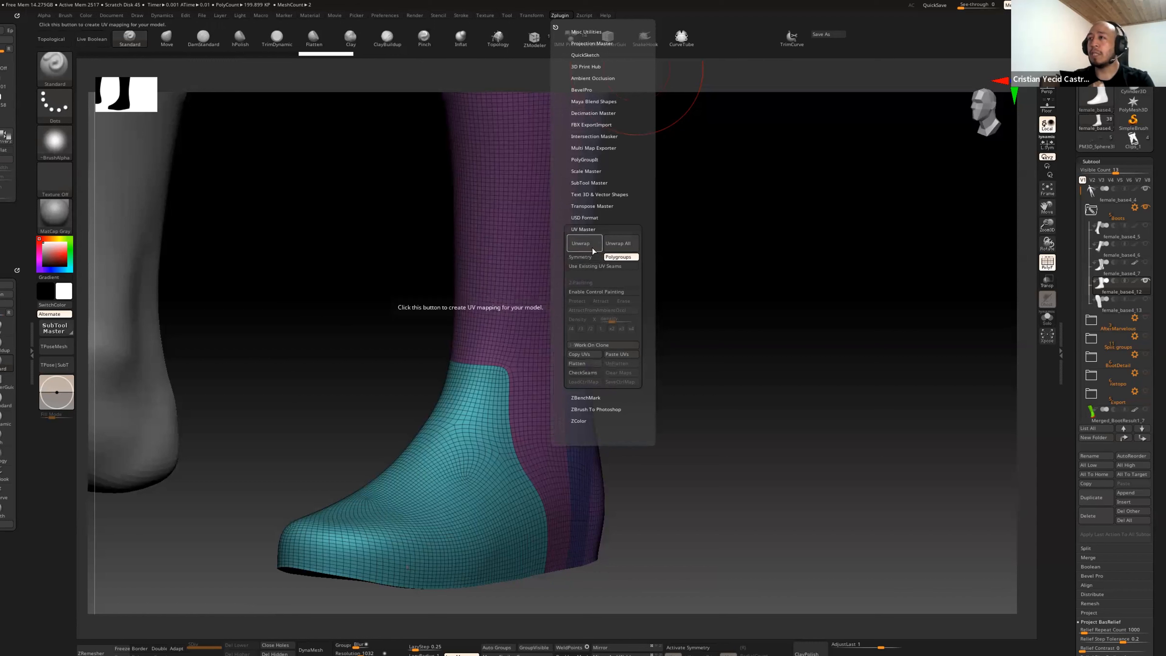
click(581, 243)
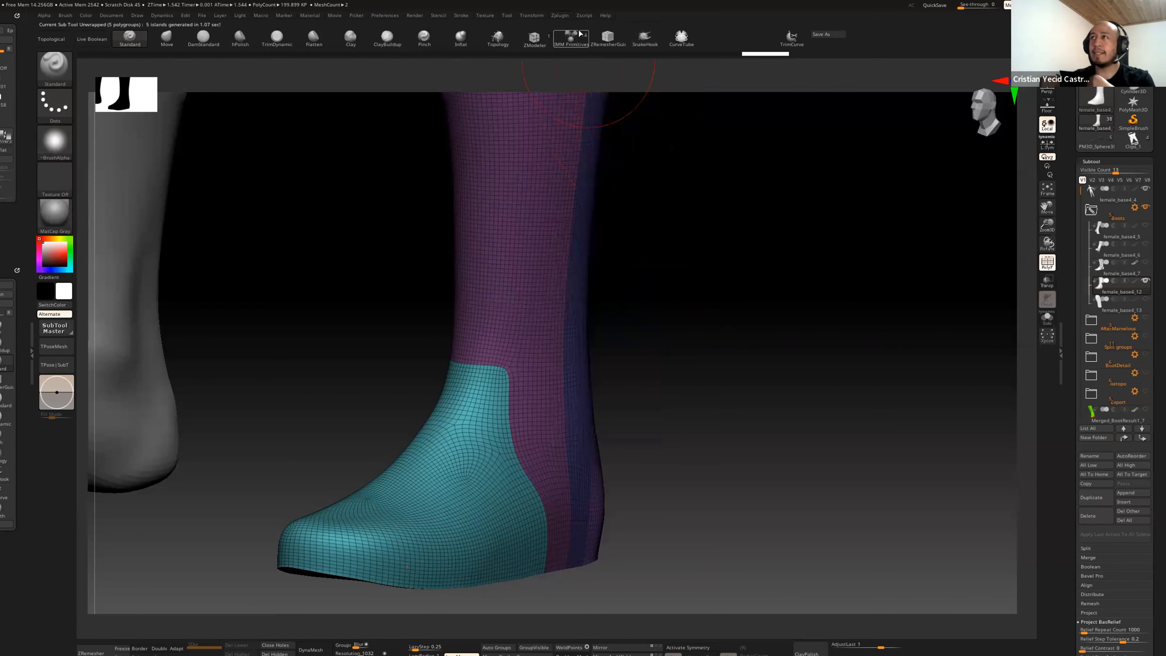
Step: Flatten the boot's UVs to inspect the islands and unflatten them back into the 3D boot
click(566, 17)
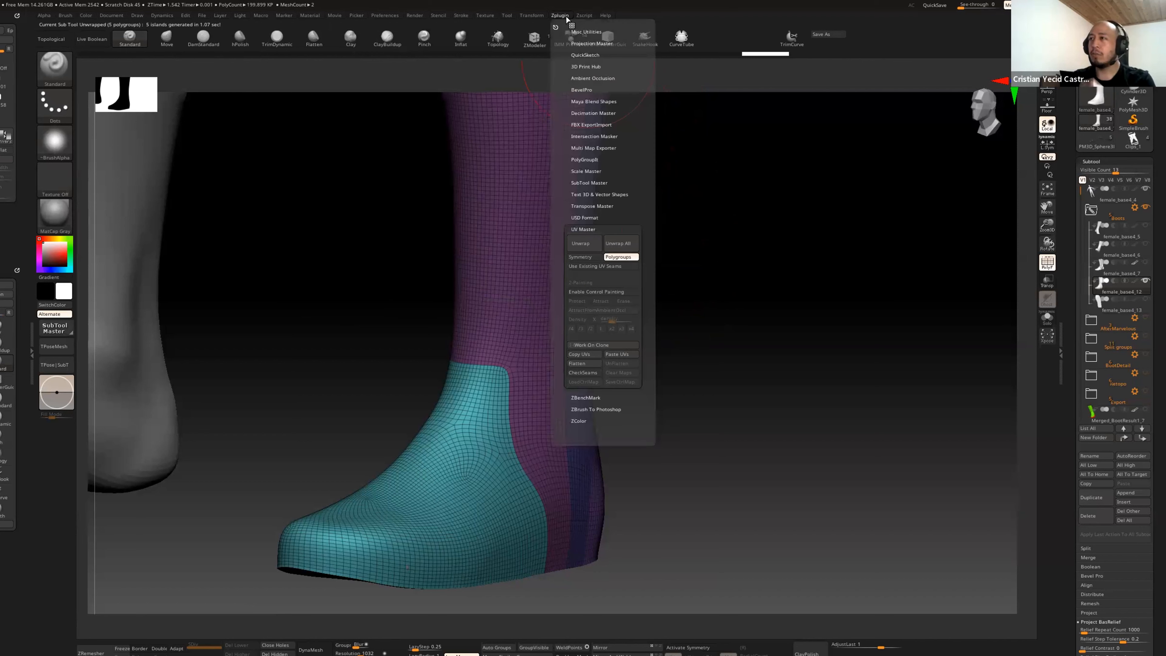
click(594, 363)
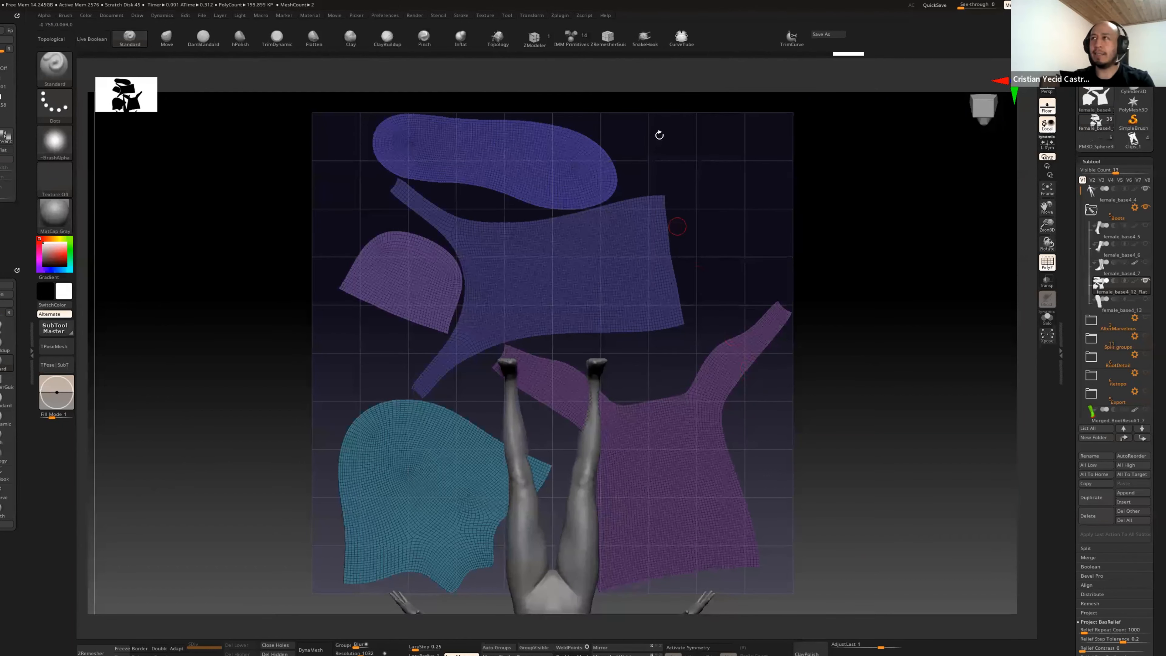
click(584, 15)
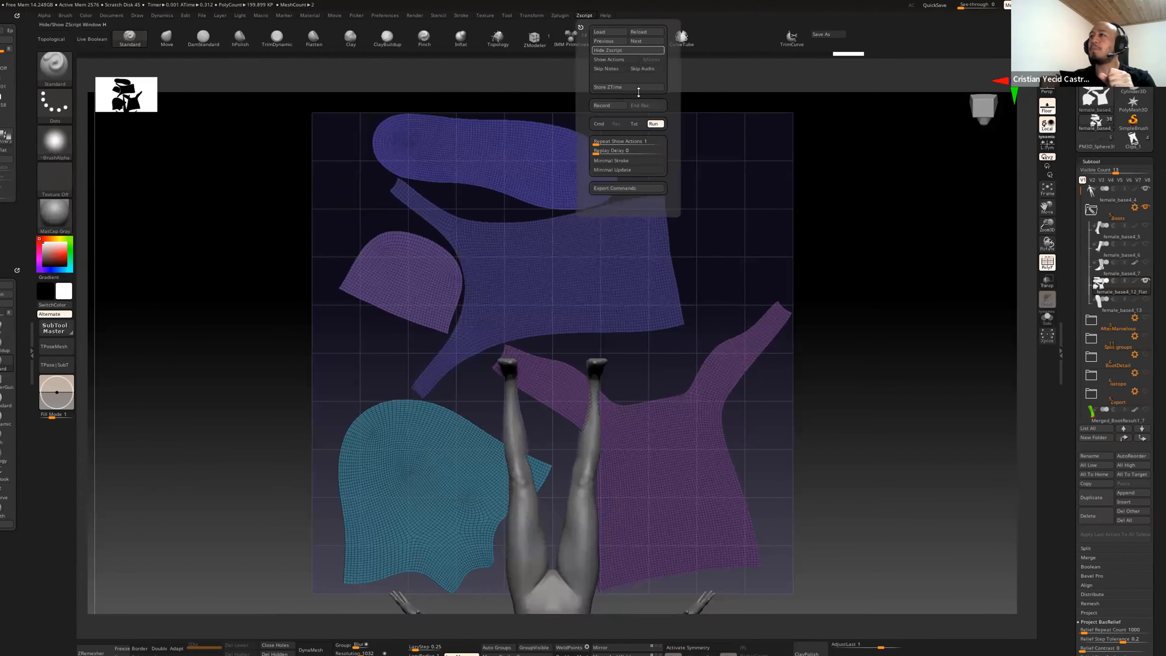
click(560, 15)
click(616, 363)
drag(719, 391, 695, 375)
key(space)
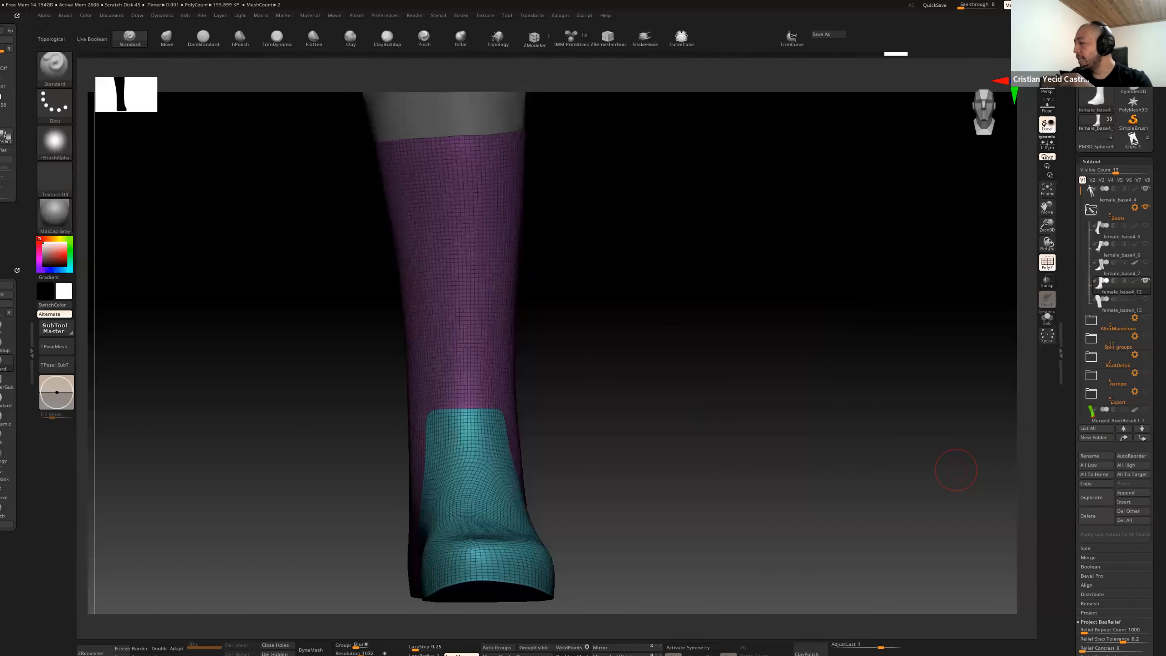
Step: Switch to Marvelous Designer and examine the boot's front shaft pattern against the reference photo
key(alt+Tab)
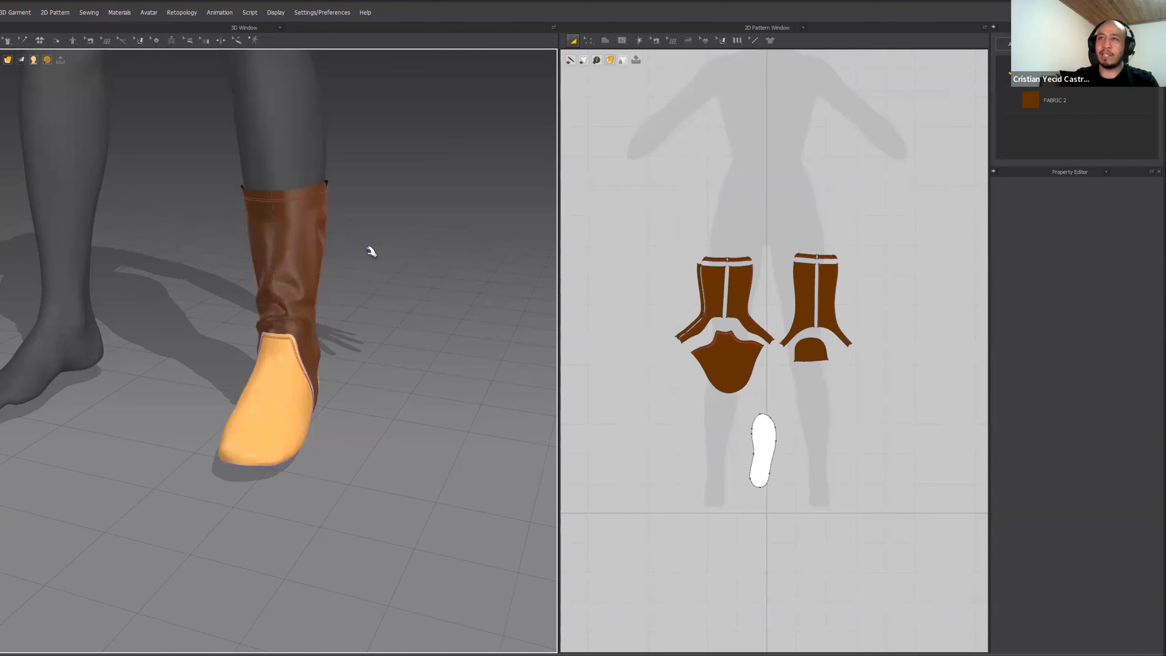
scroll(378, 250, up, 1)
scroll(390, 246, up, 3)
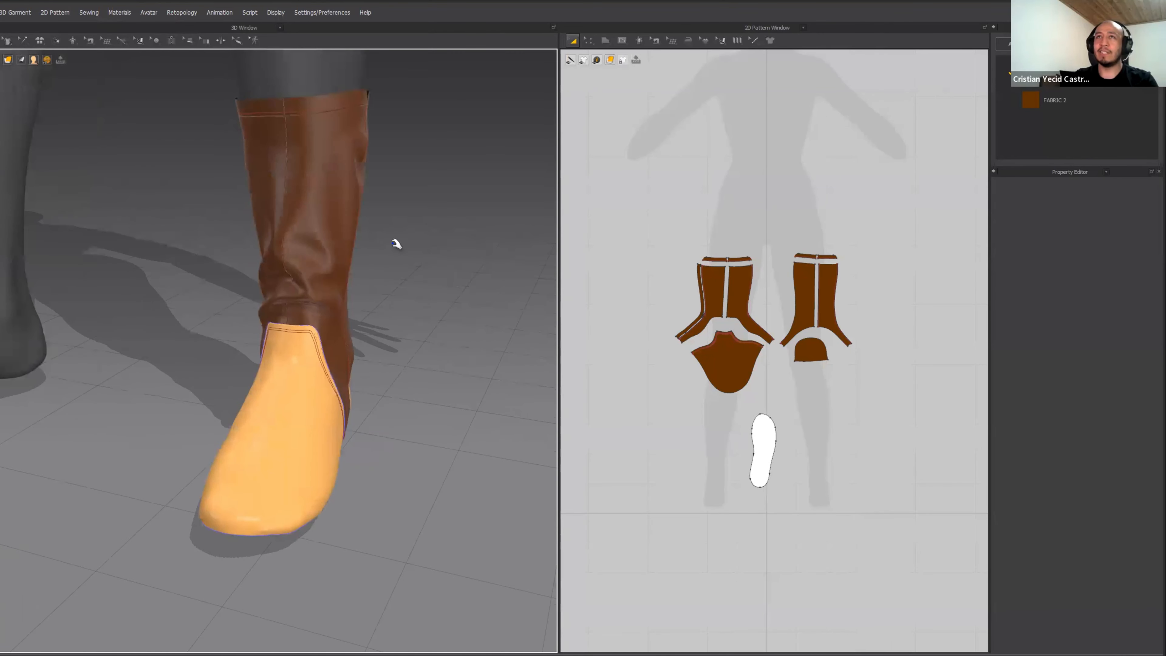
middle_drag(396, 244, 385, 276)
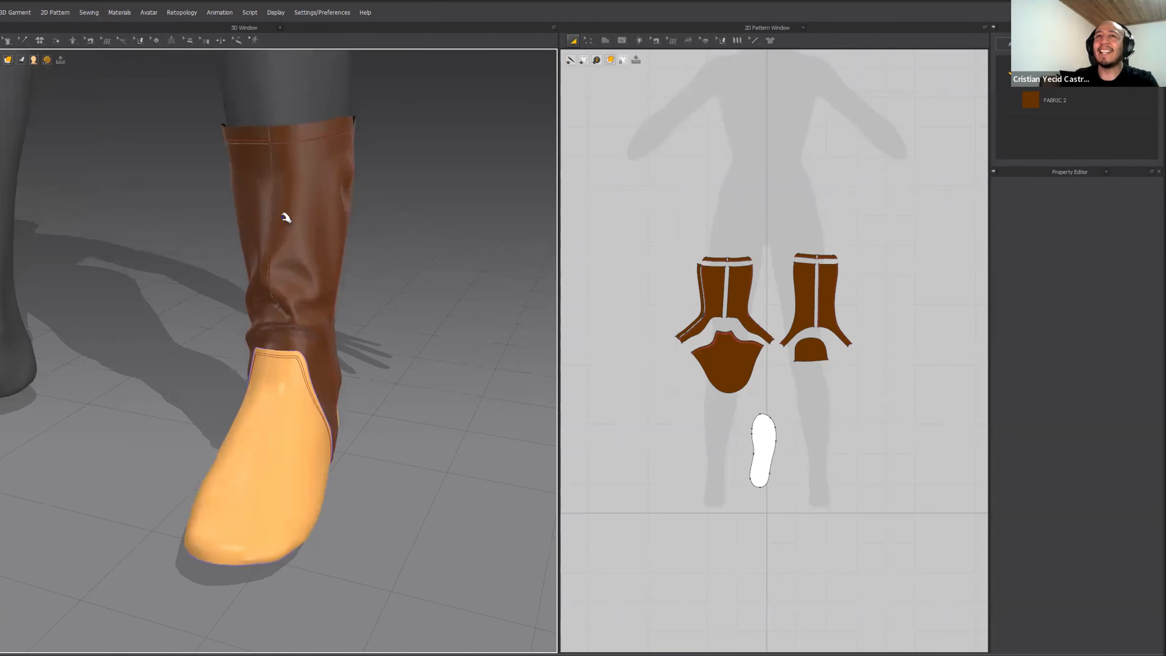
click(294, 196)
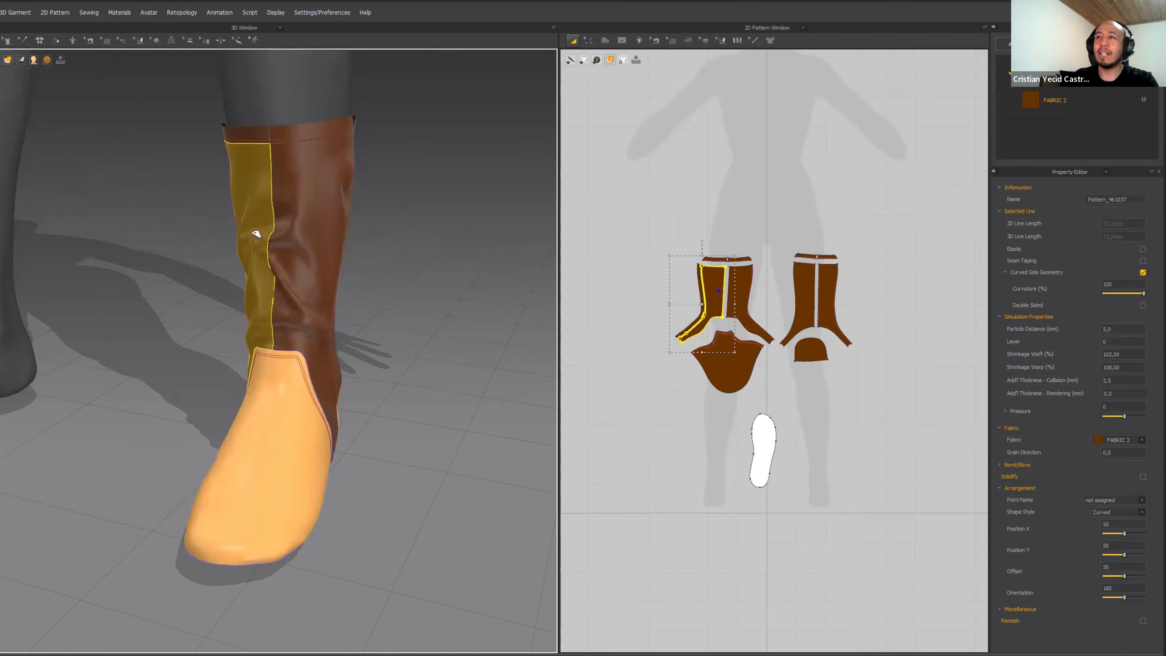
click(340, 207)
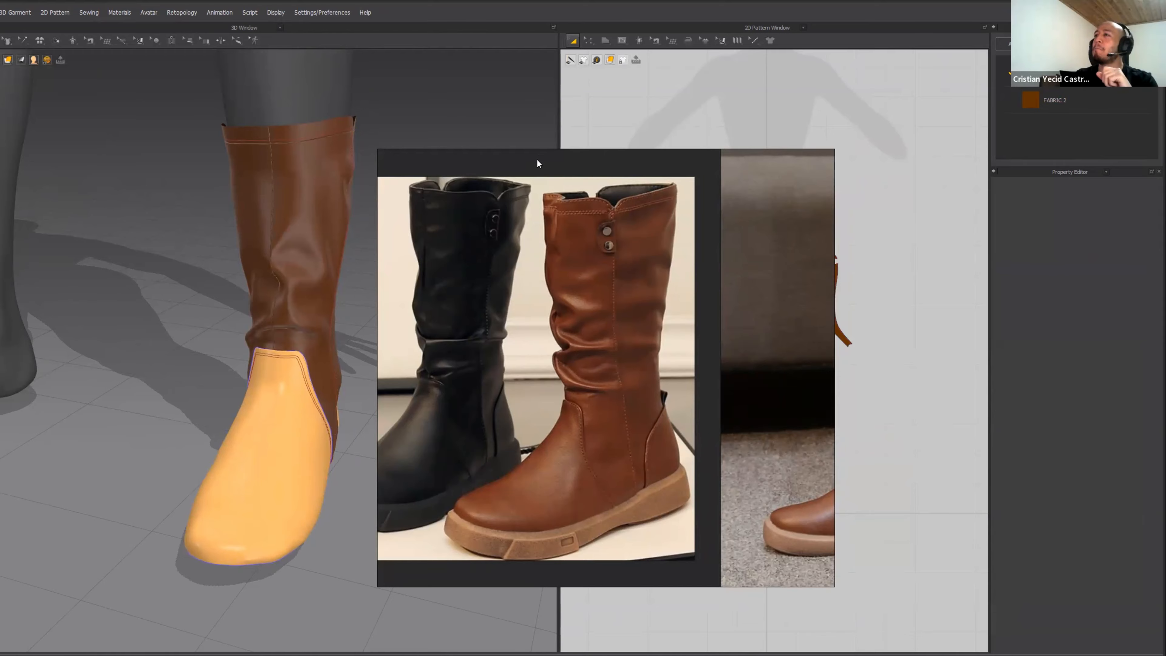
drag(597, 165, 1165, 246)
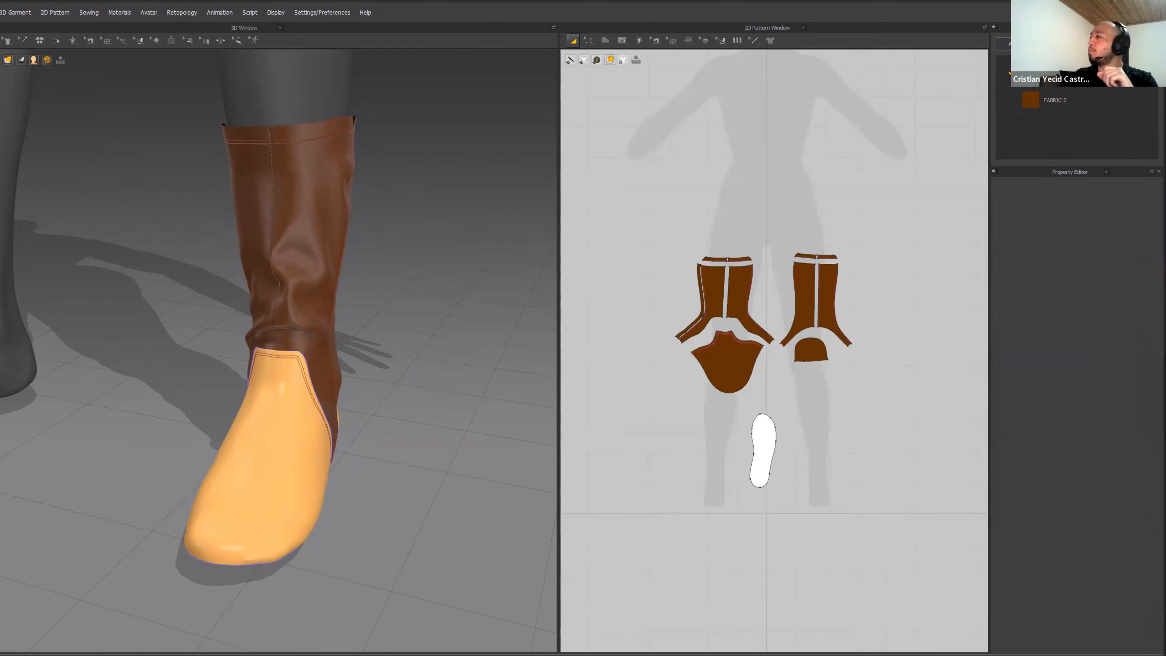
Step: Examine the adjoining front shaft panel on the 3D boot and its matching piece in the 2D pattern
right_drag(376, 317, 278, 326)
click(227, 252)
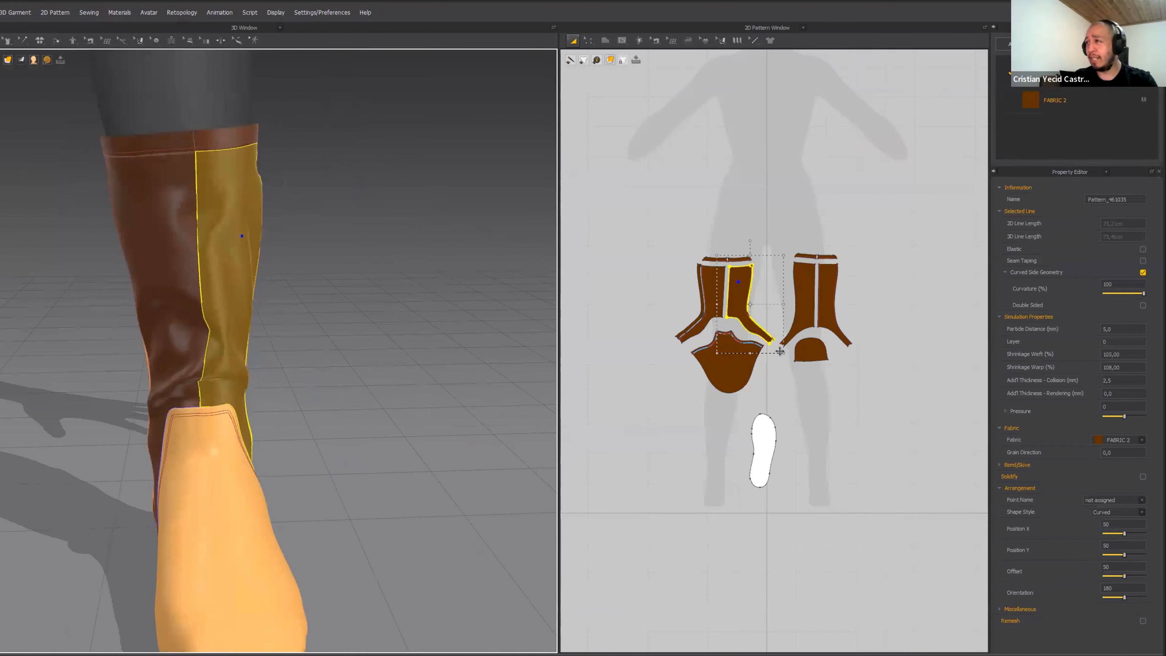
scroll(806, 356, up, 3)
click(806, 429)
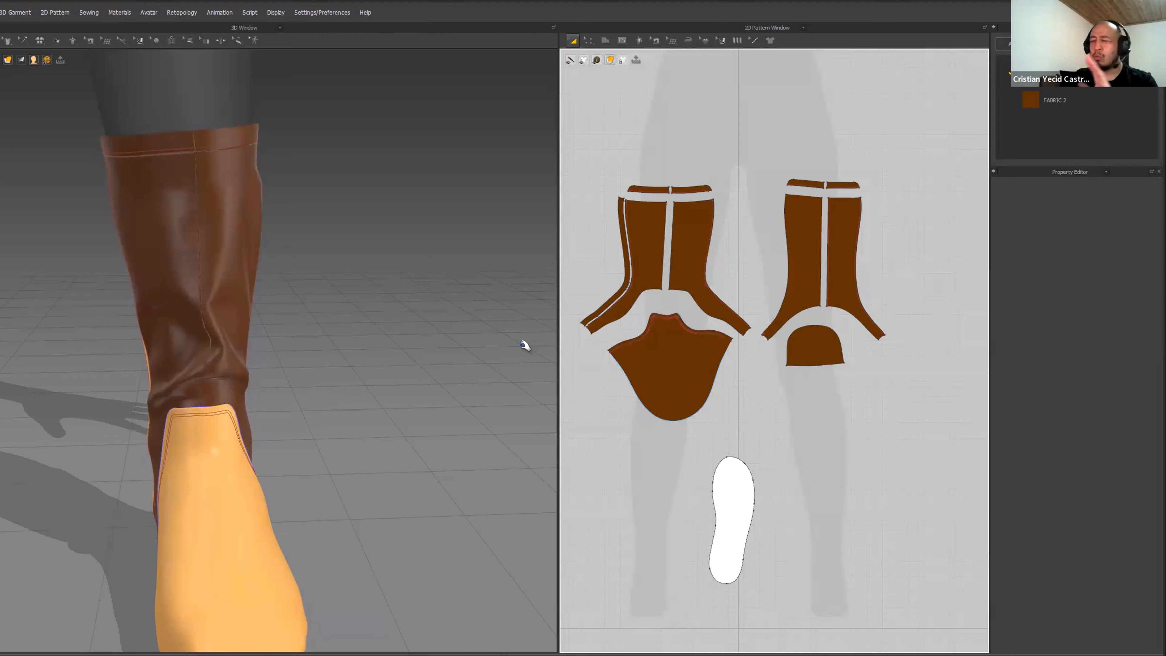
right_drag(320, 325, 295, 323)
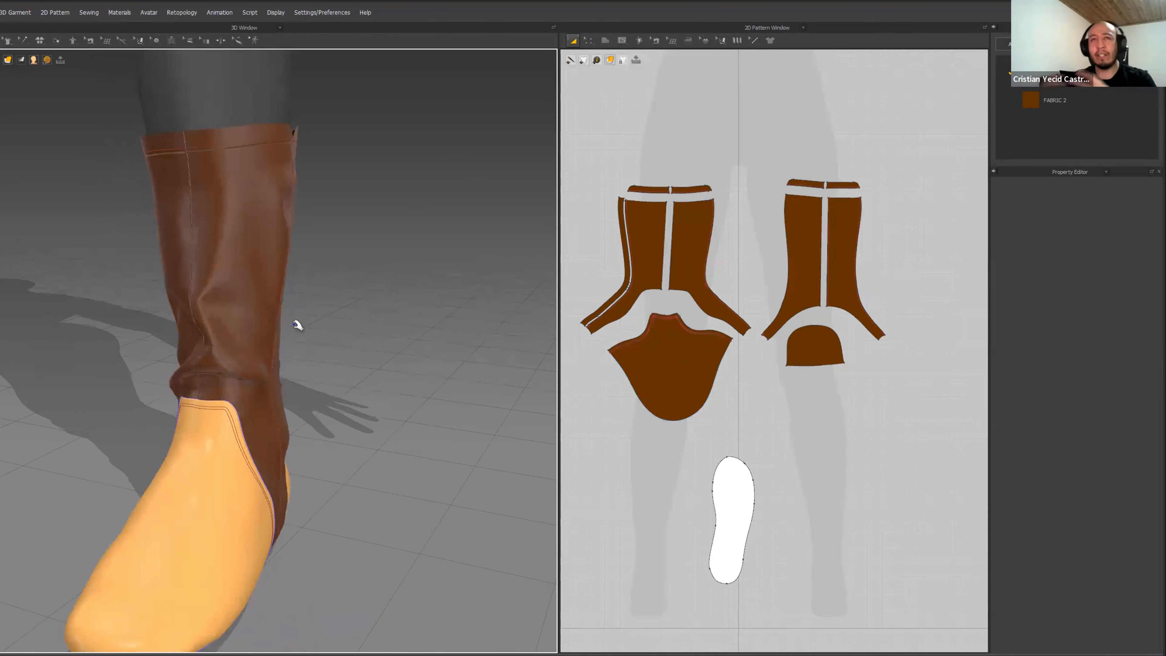
right_drag(297, 326, 221, 308)
Step: Select the toe and heel patterns together and compare them with the boots in the reference photo
scroll(298, 326, down, 3)
click(286, 435)
shift+click(800, 343)
key(alt+Tab)
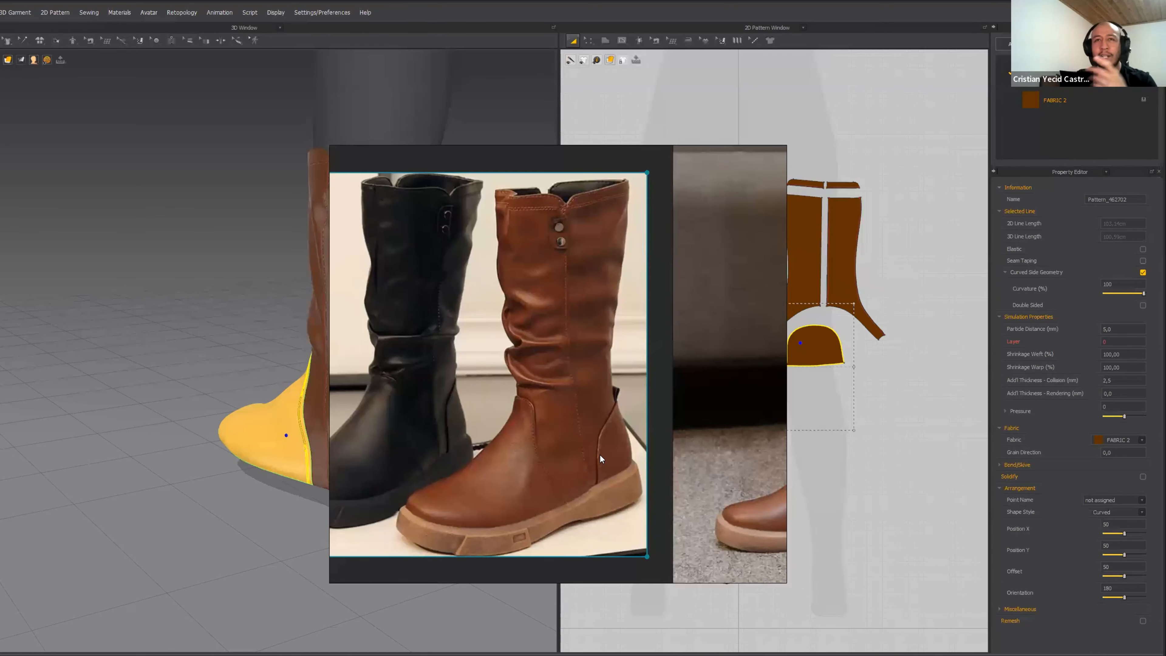
drag(668, 449, 1165, 448)
Step: Examine the side and rear shaft panels around the 3D boot by selecting their pattern pieces
click(254, 272)
right_drag(276, 335, 383, 242)
click(311, 278)
click(349, 265)
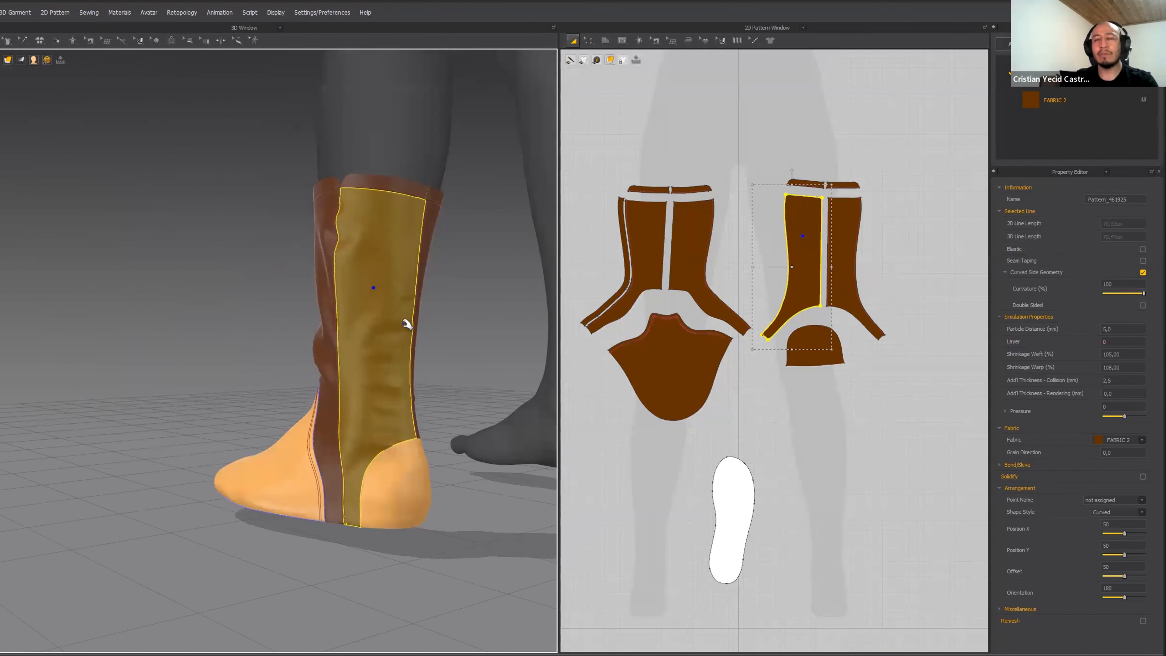
right_drag(410, 316, 501, 322)
click(353, 271)
click(479, 327)
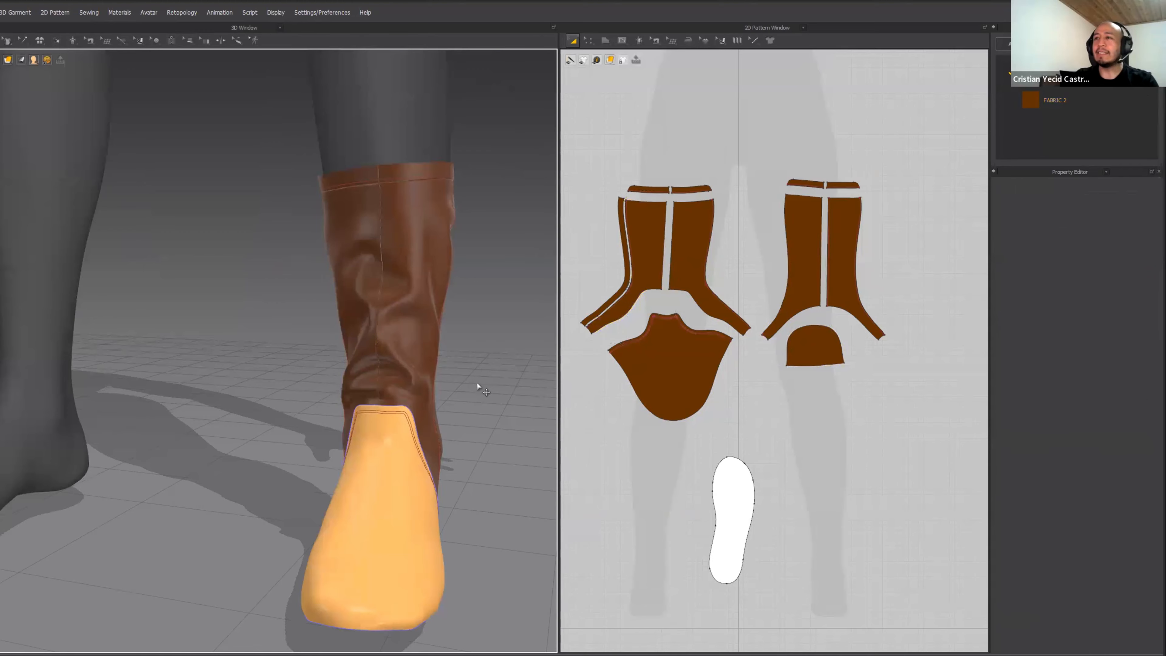
Step: Select all of the boot's pattern pieces, including the sole, in the 2D pattern layout
scroll(477, 387, down, 3)
right_drag(477, 387, 461, 371)
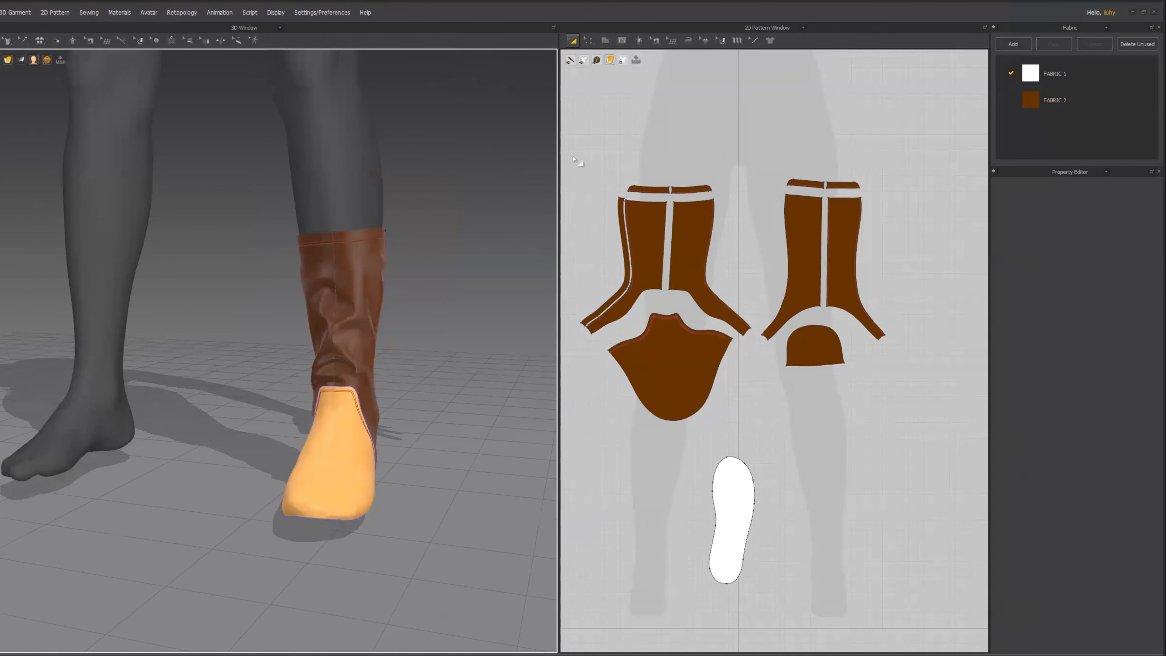
drag(573, 157, 894, 590)
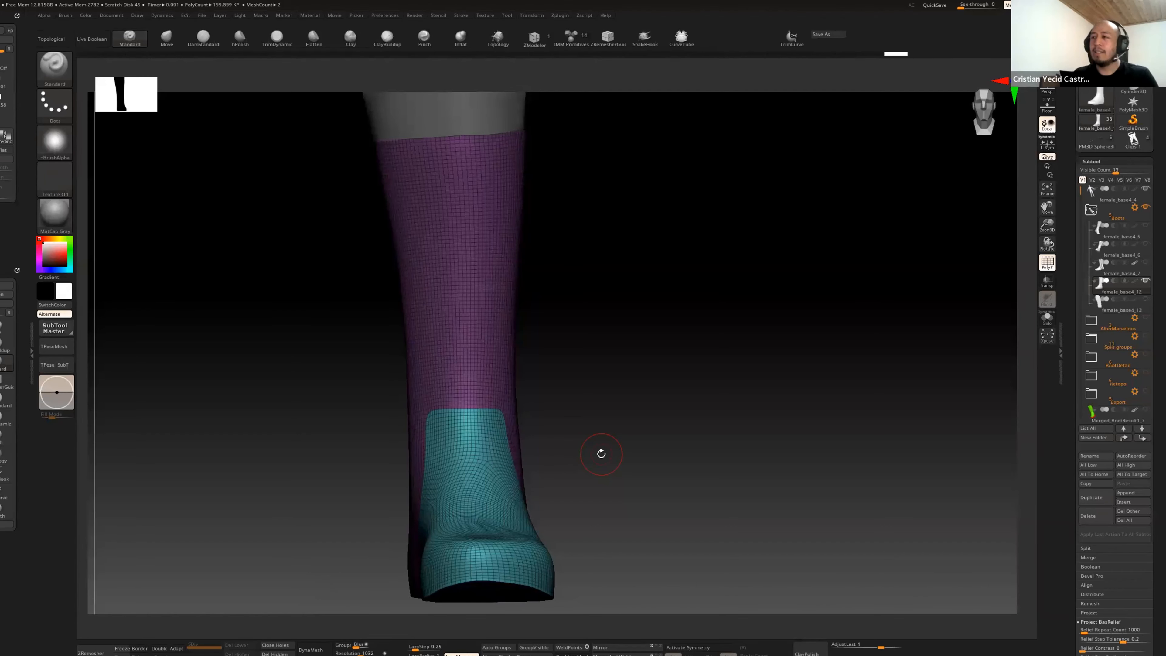
Step: Compare the boot's polygroups in ZBrush with the selected pattern pieces in Marvelous Designer
drag(602, 454, 636, 437)
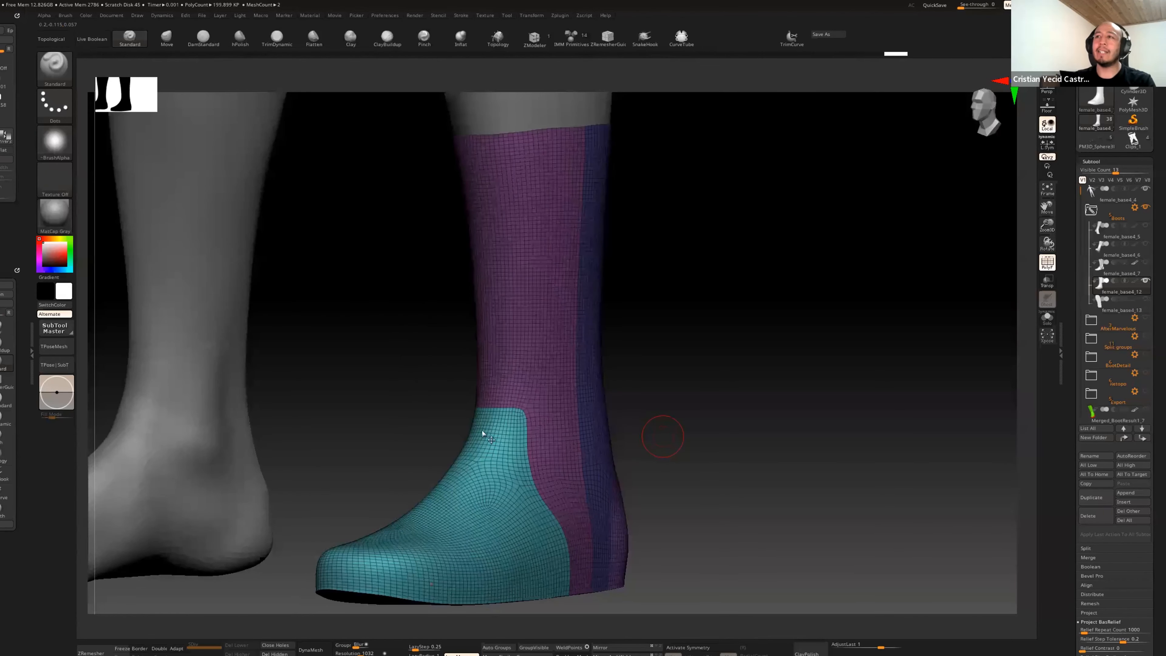
key(alt+Tab)
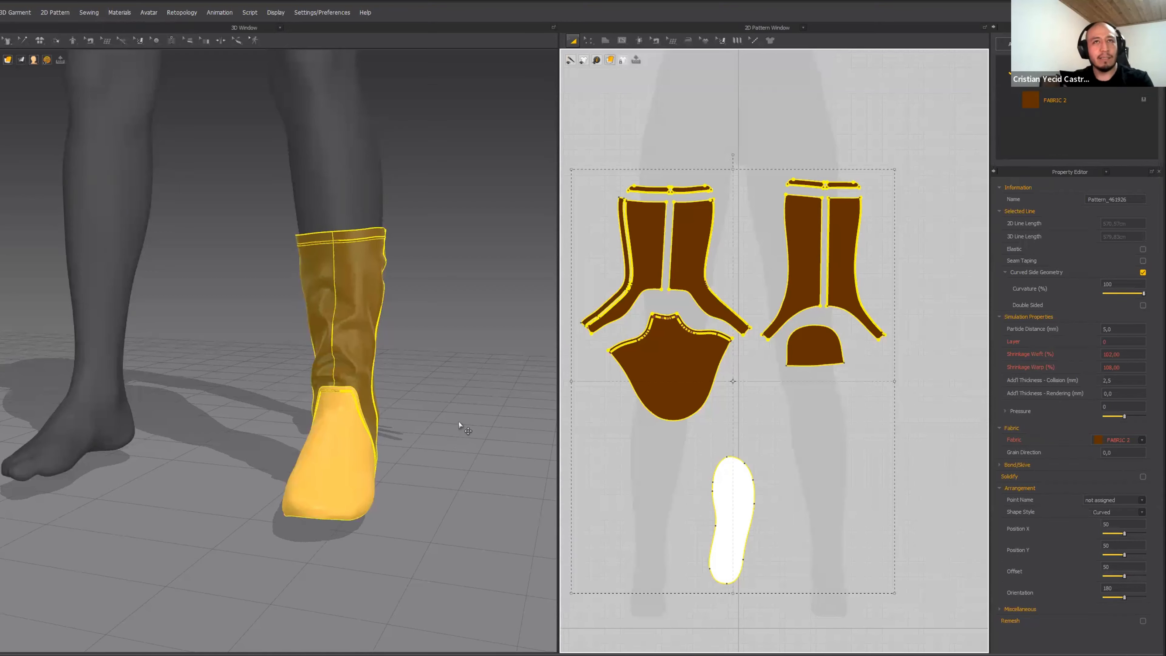
key(alt+Tab)
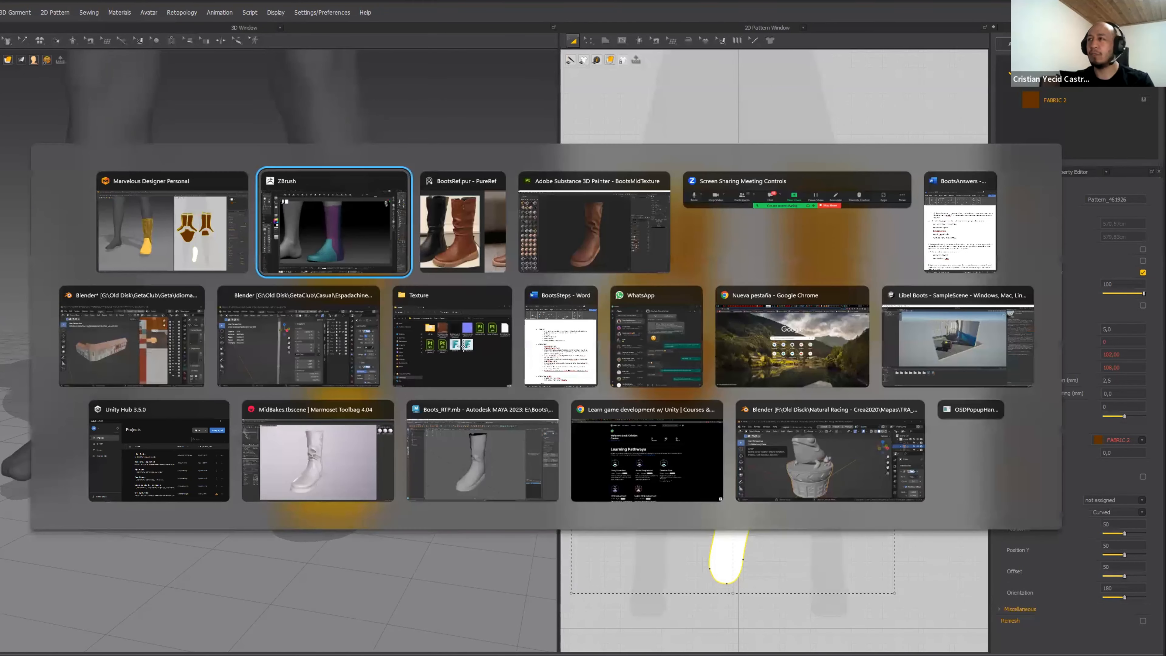
key(alt+Tab)
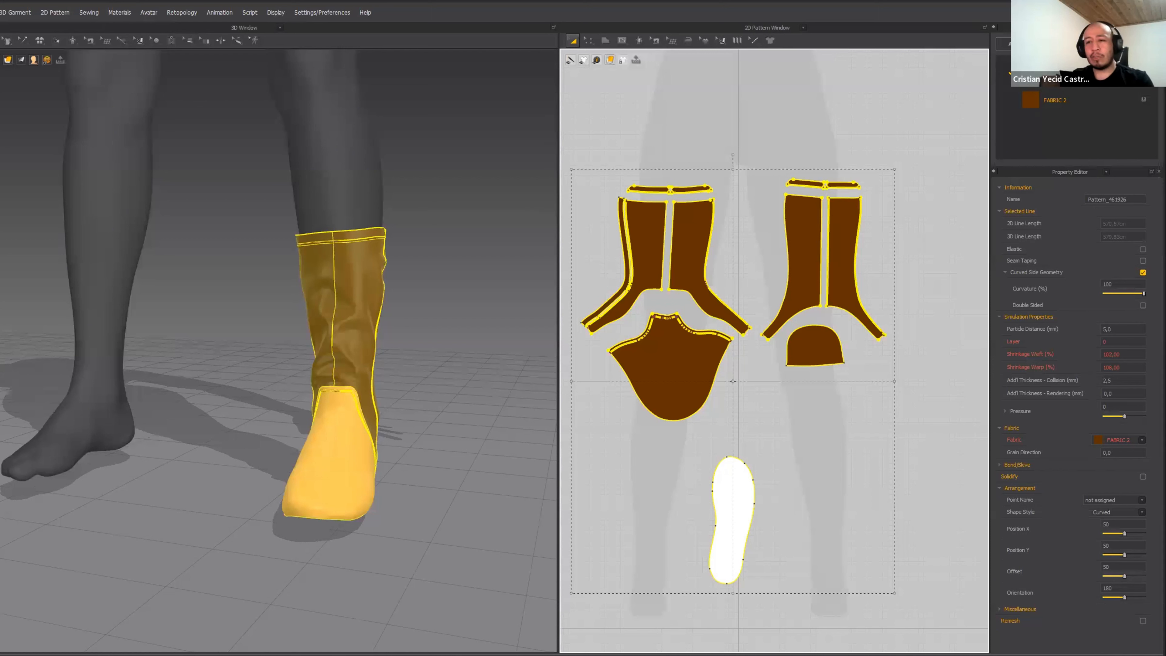
Step: Switch to ZBrush, hide the Boots folder and show the detailed boot in the BootDetail folder
key(alt+Tab)
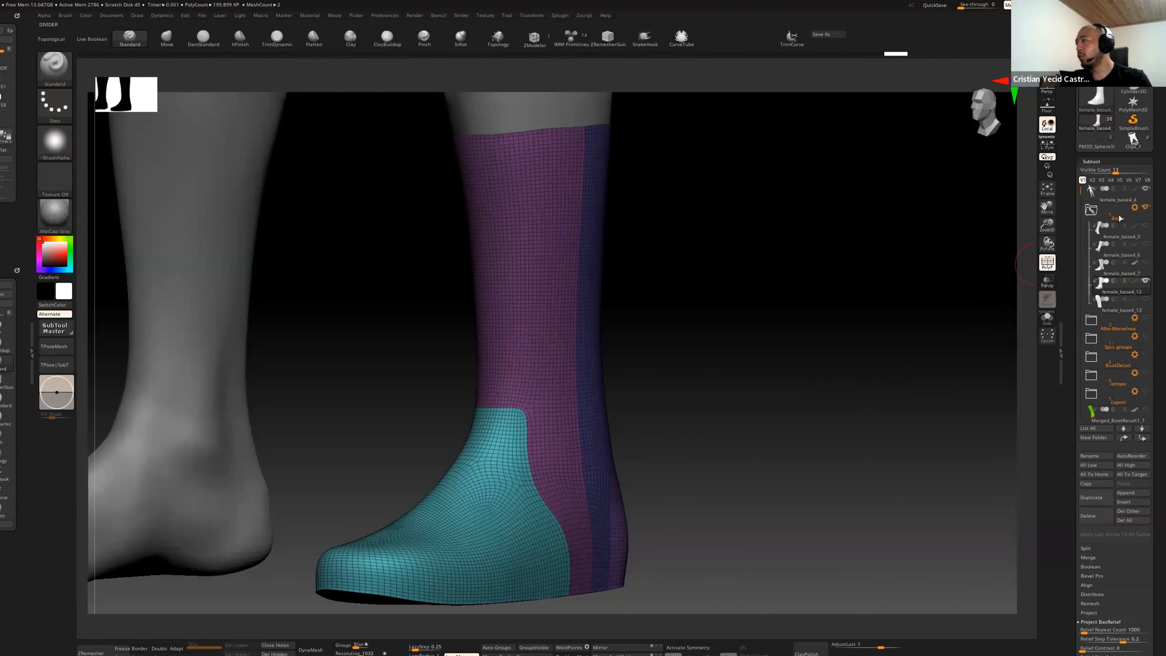
click(1091, 210)
click(1150, 254)
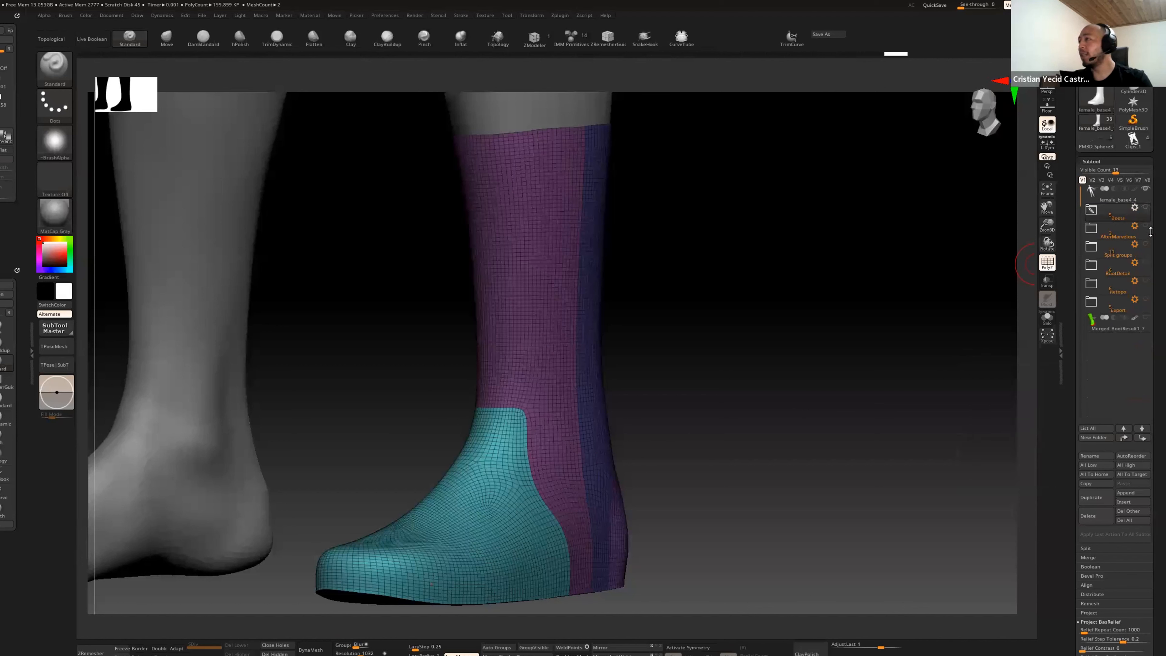
click(1143, 270)
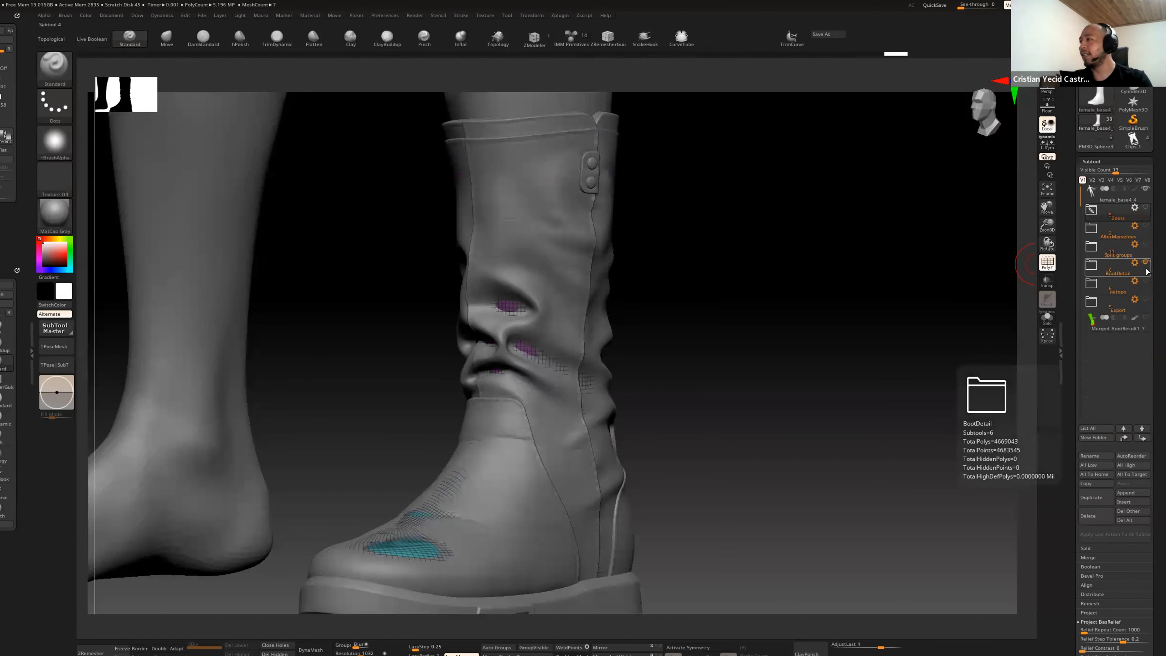
drag(859, 333, 857, 361)
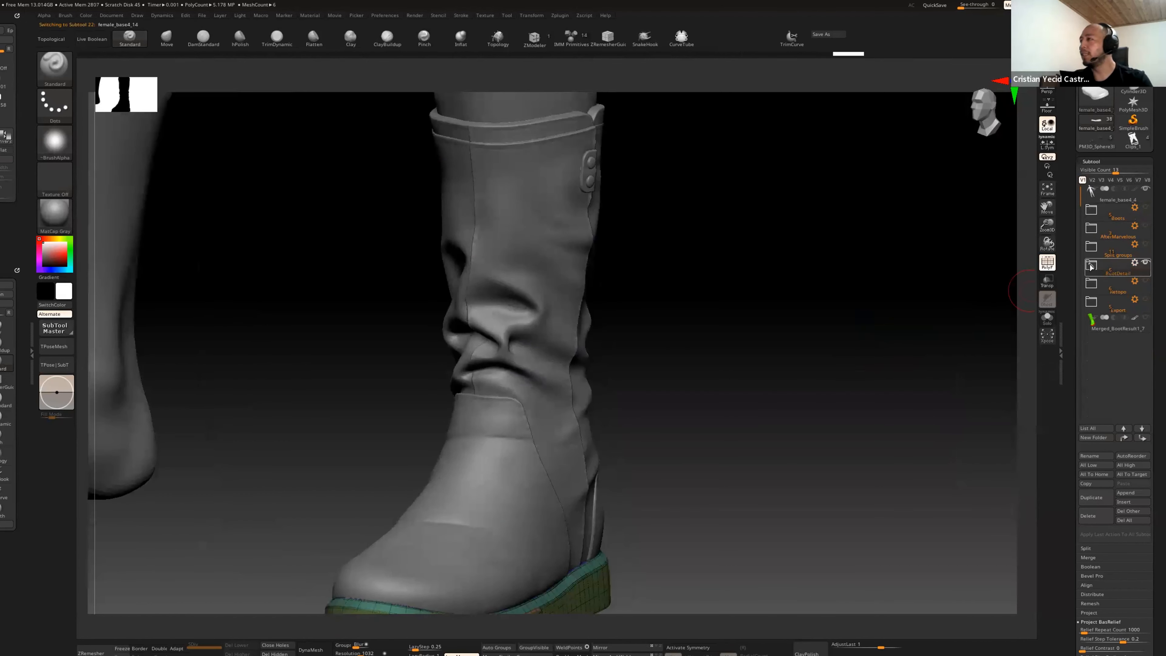
Step: Expand the BootDetail folder, show only its first polygrouped boot mesh without the sole, and turn off the polyframe display
click(1096, 266)
click(1145, 299)
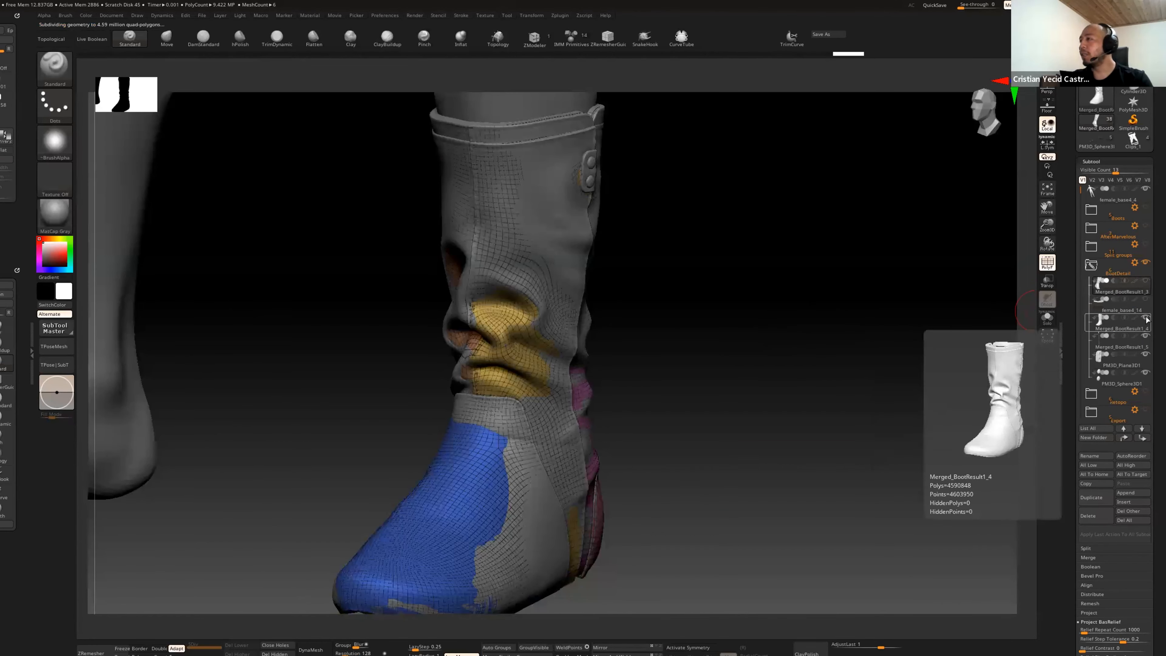
click(1145, 355)
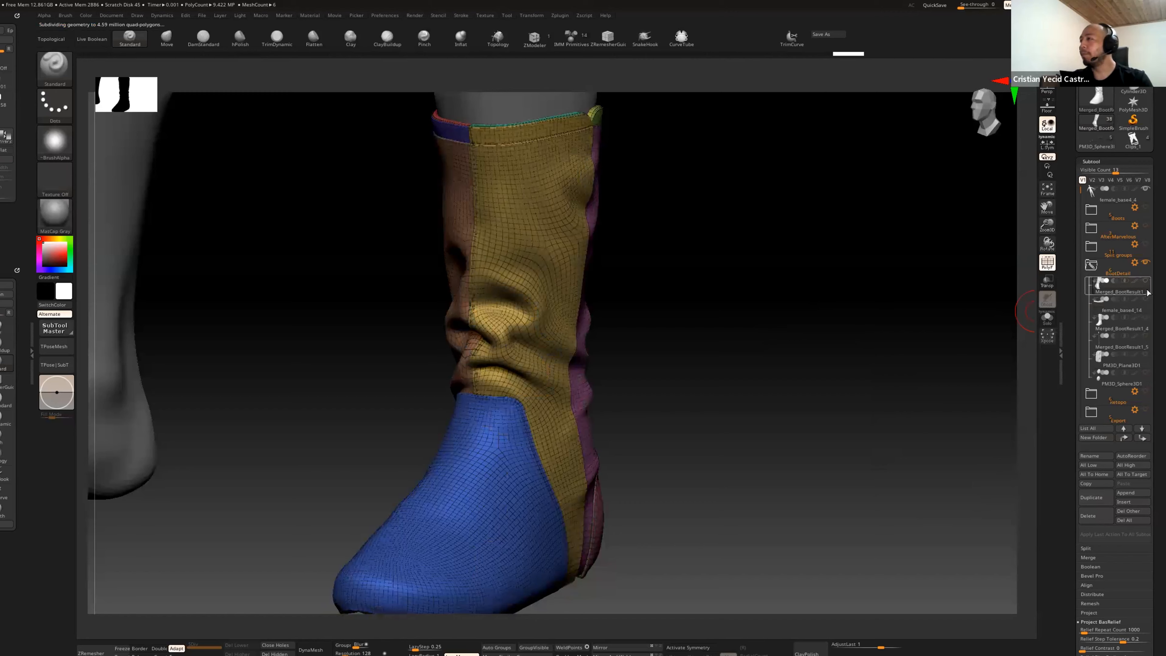
drag(695, 435, 713, 401)
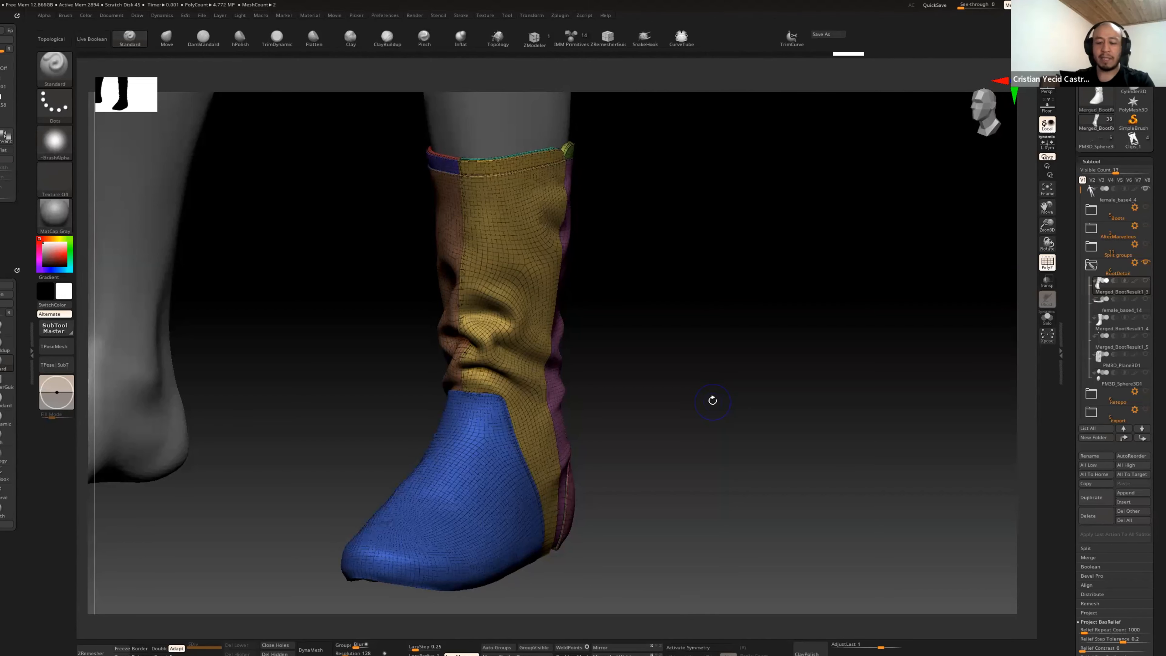
key(shift+f)
drag(698, 410, 648, 409)
drag(741, 393, 763, 400)
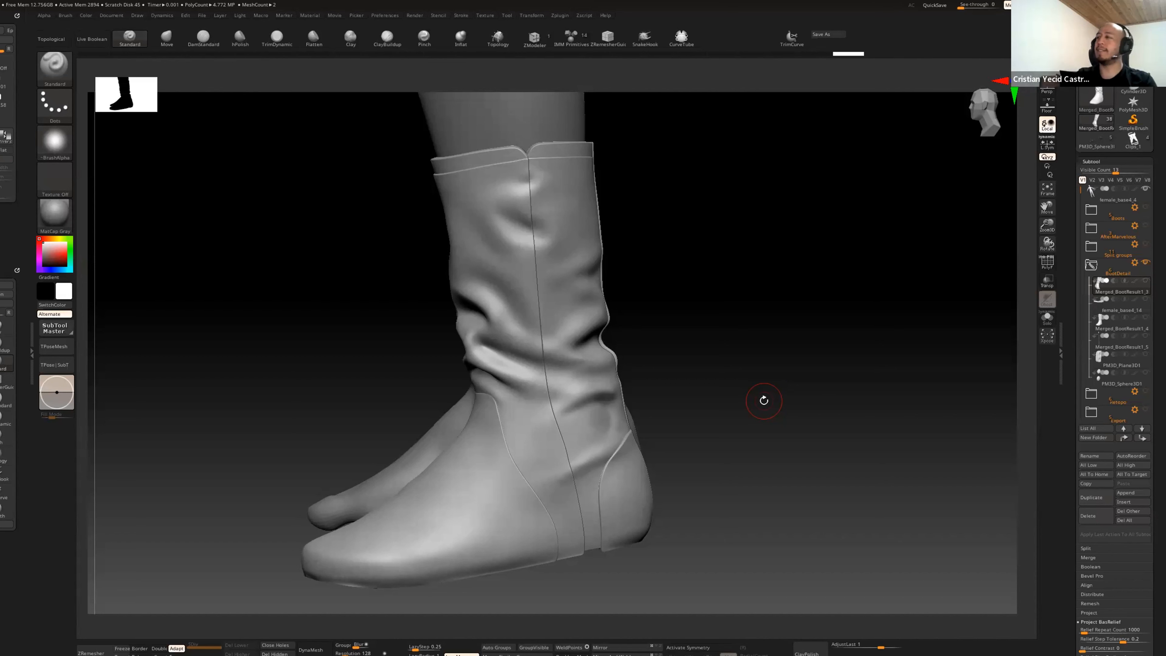
Step: Show the sole, the sculpted Merged_BootResult1_4 mesh, the side tab and its buttons in place of the base boot mesh
mouse_move(1149, 303)
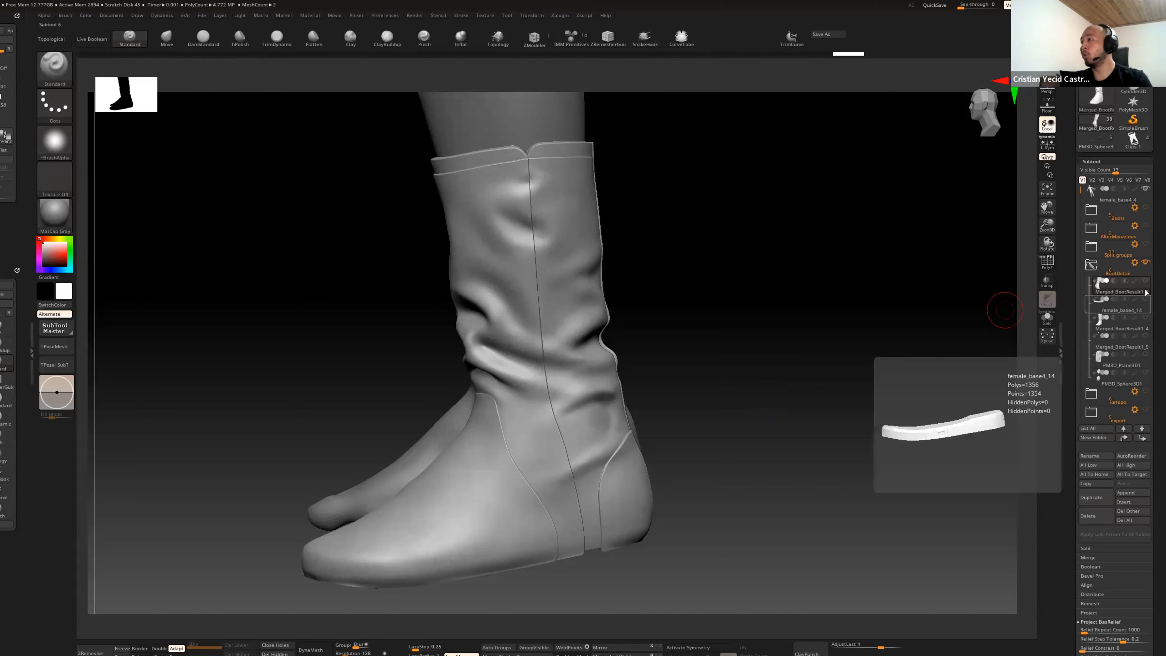
click(1147, 299)
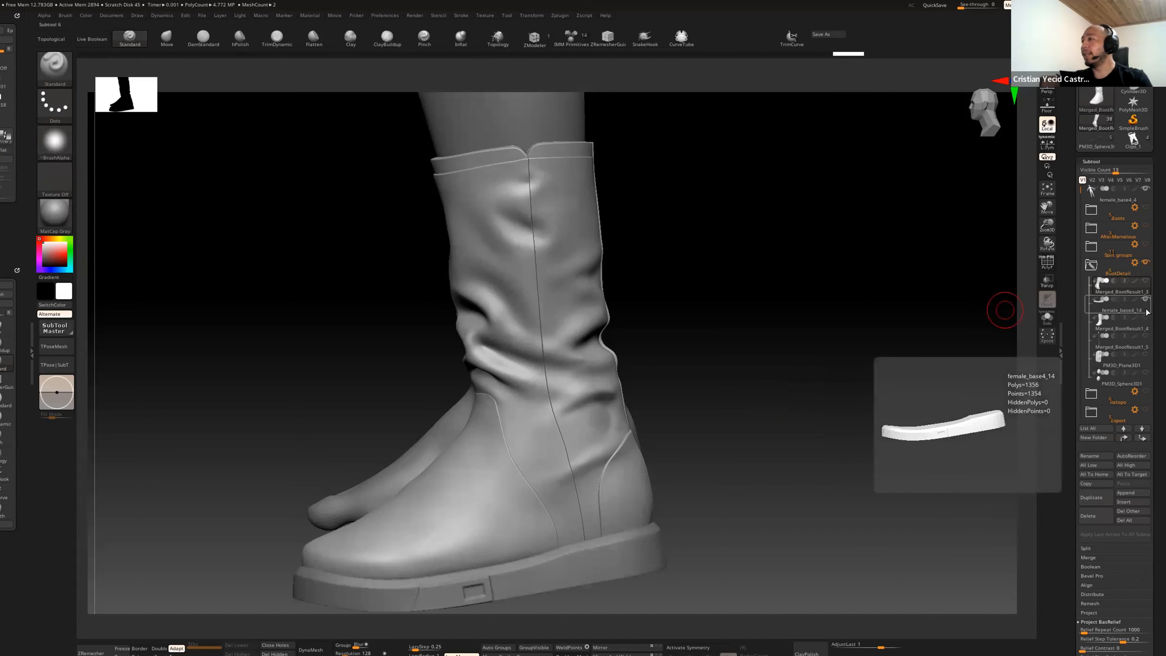
click(1148, 312)
click(1147, 317)
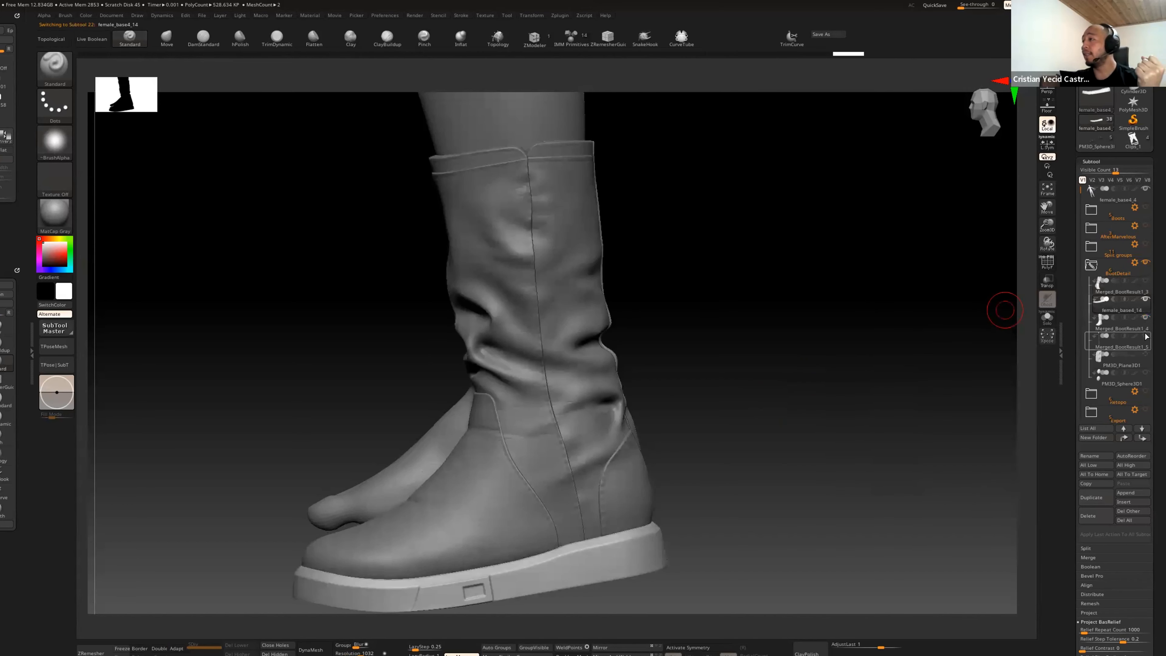
click(1146, 336)
click(1145, 354)
click(1145, 372)
mouse_move(693, 324)
mouse_down()
mouse_move(738, 324)
mouse_move(715, 329)
mouse_up()
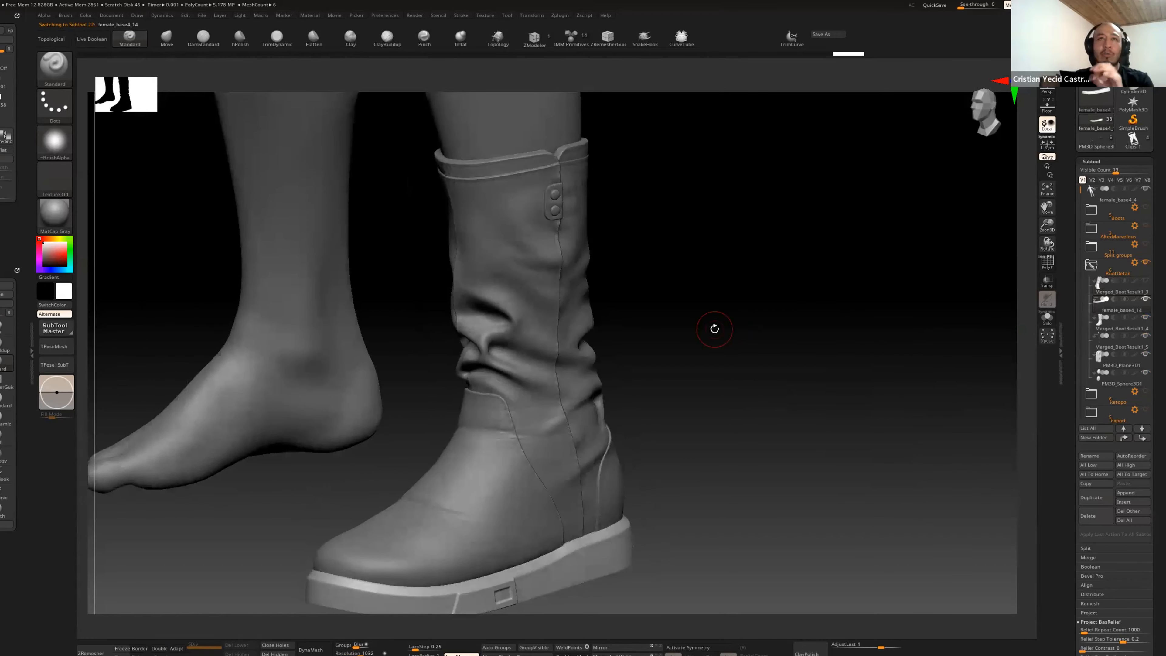
Step: Select the sculpted boot mesh and examine the leather wrinkles and seam stitching around the ankle and instep
alt+click(530, 356)
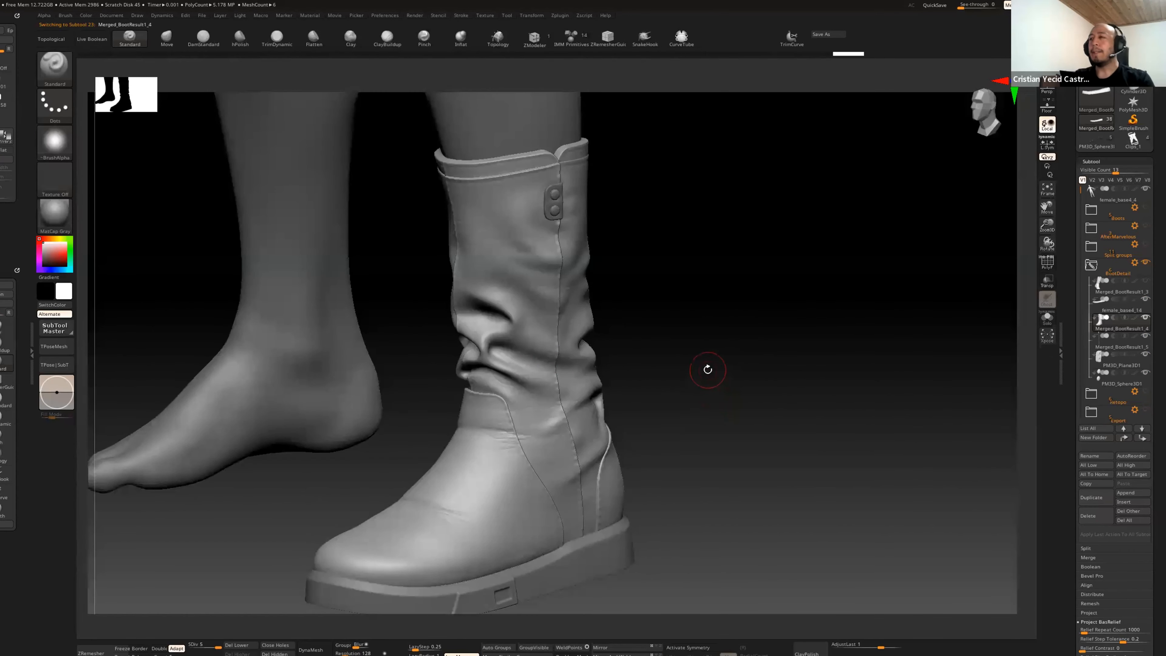
alt+drag(704, 363, 887, 328)
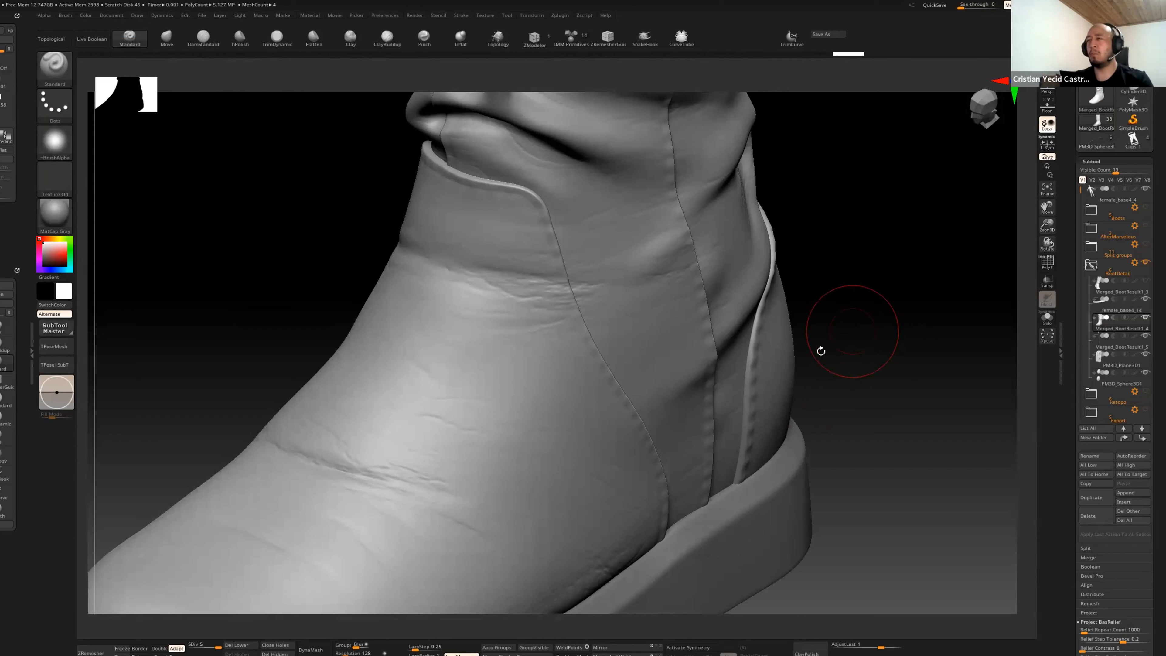
alt+drag(867, 349, 819, 339)
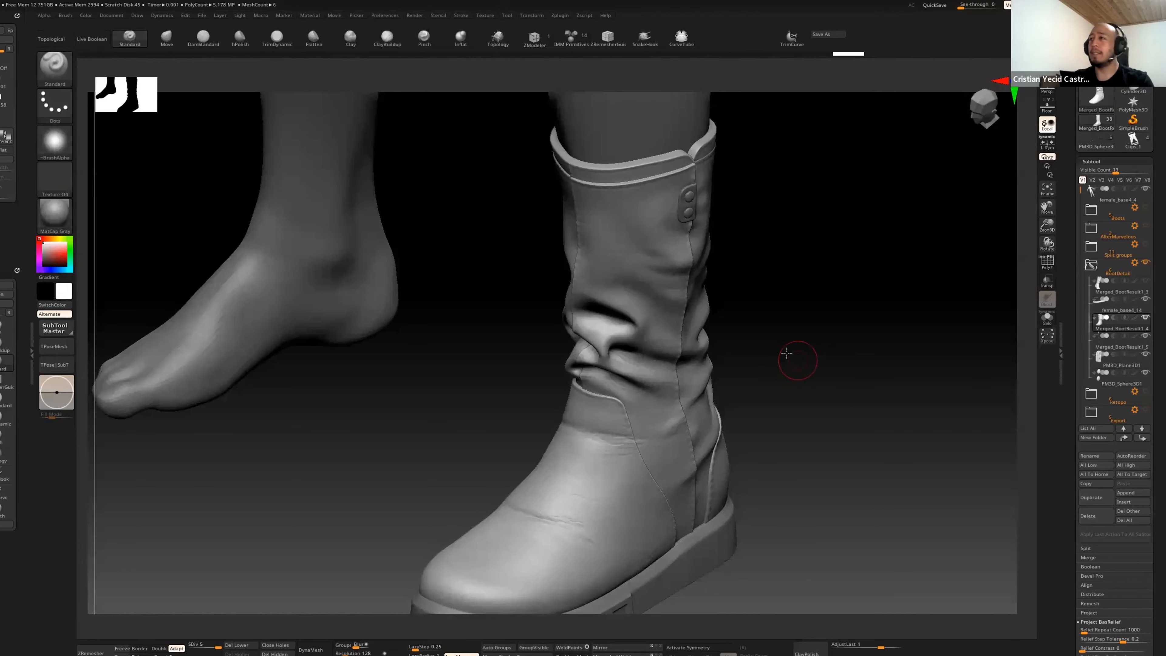
Step: Select the side button tab, examine its shape and polygroups up close, and view the zipper along the shaft
drag(788, 352, 803, 551)
alt+click(584, 202)
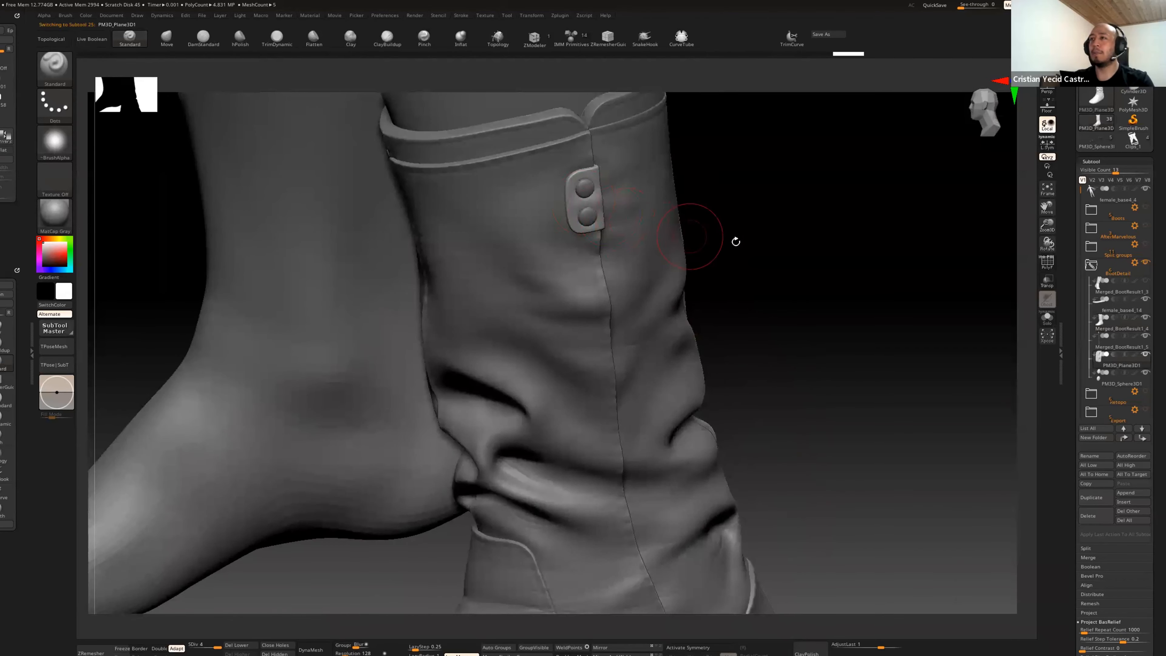
key(f)
key(f)
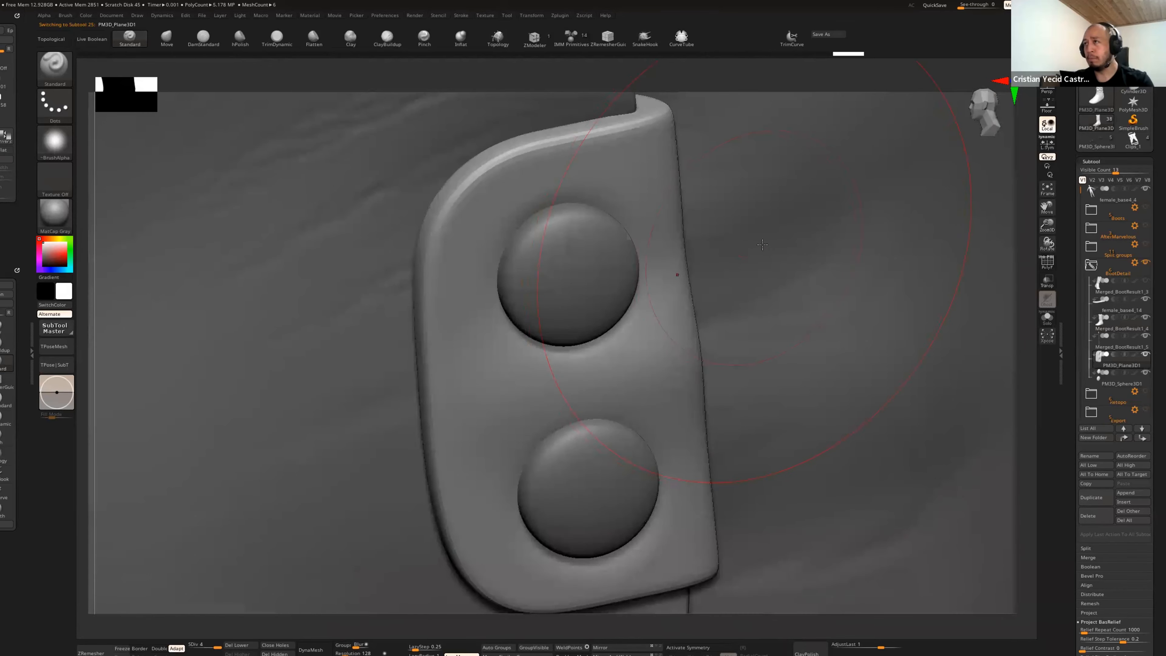
alt+drag(1022, 242, 866, 279)
key(space)
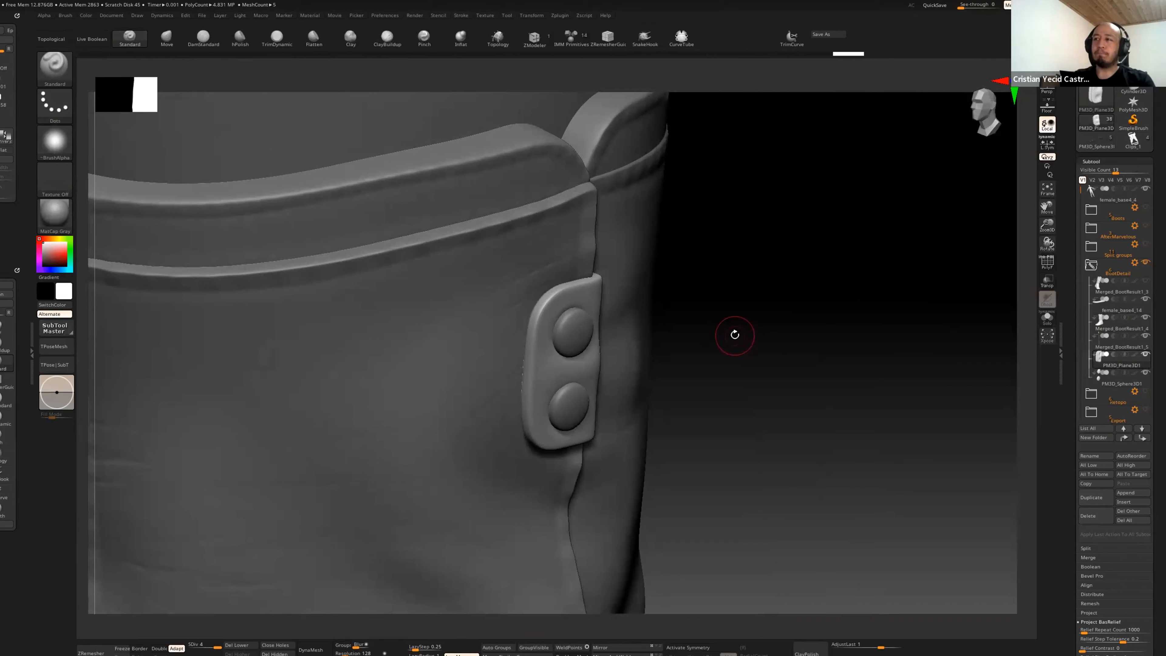
key(shift+f)
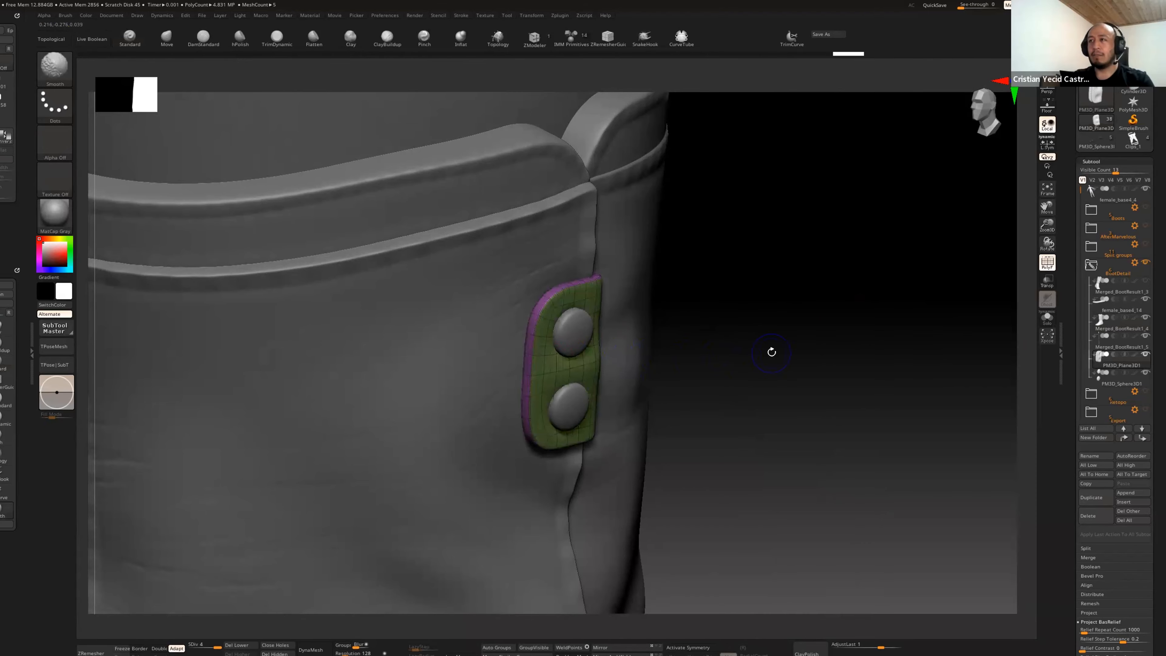
key(shift+f)
alt+drag(786, 378, 729, 343)
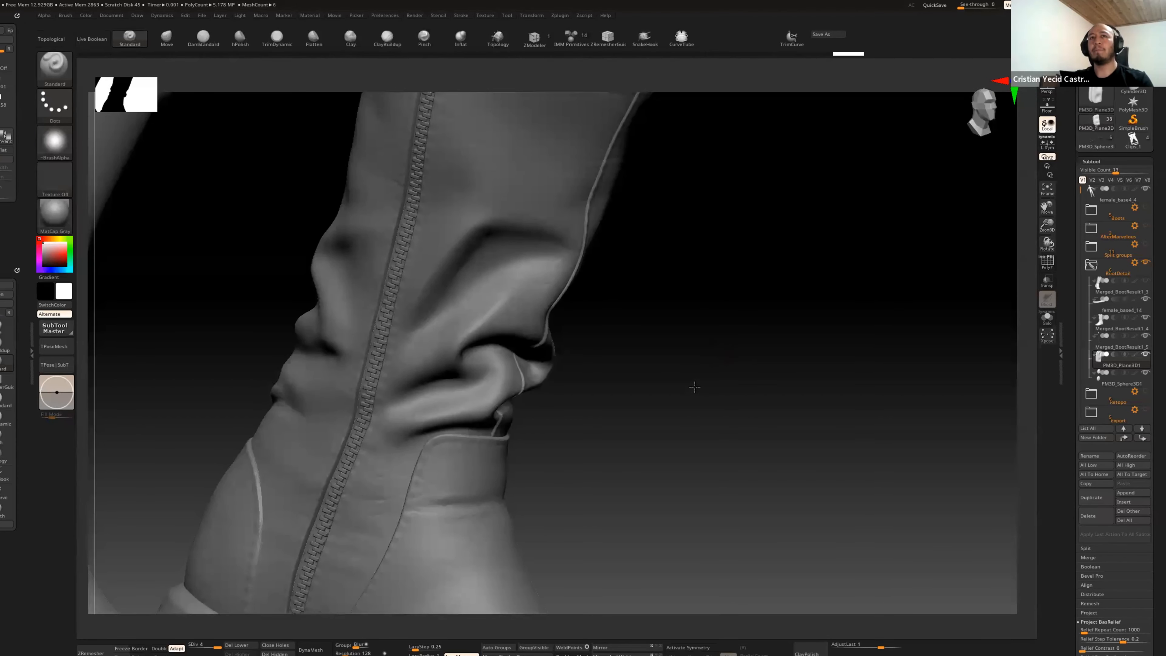
Step: Select the boot's sole and examine its polygroups, topology and shaded side details from several angles
alt+drag(695, 387, 823, 360)
alt+click(685, 386)
key(shift+f)
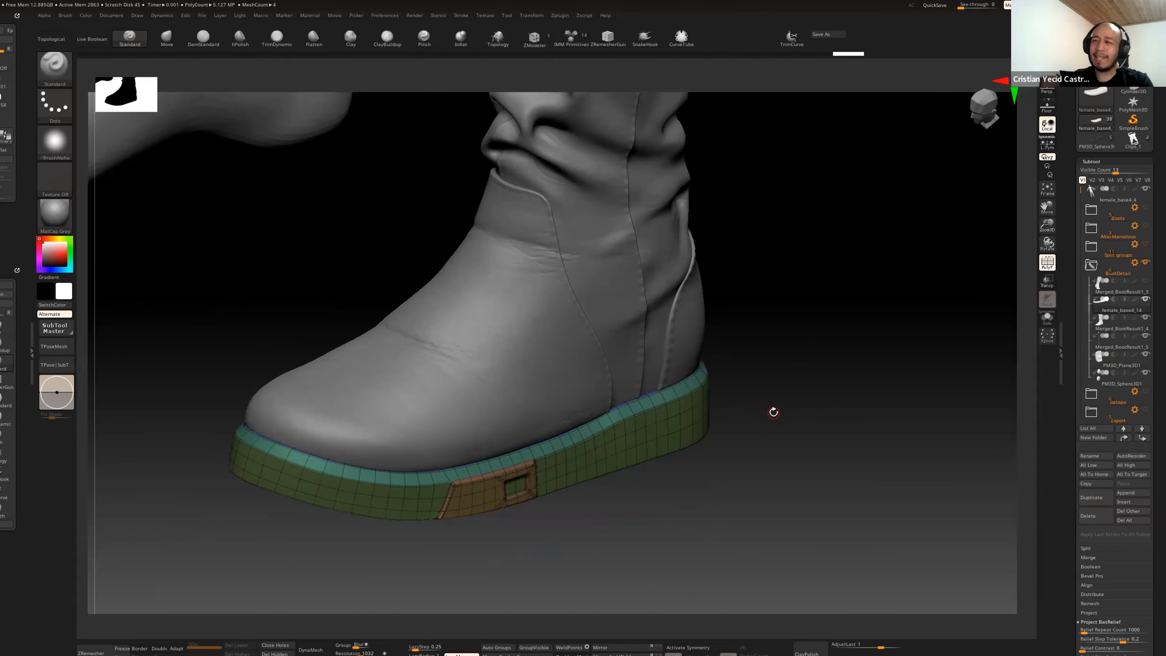
drag(774, 412, 806, 406)
alt+drag(792, 481, 908, 266)
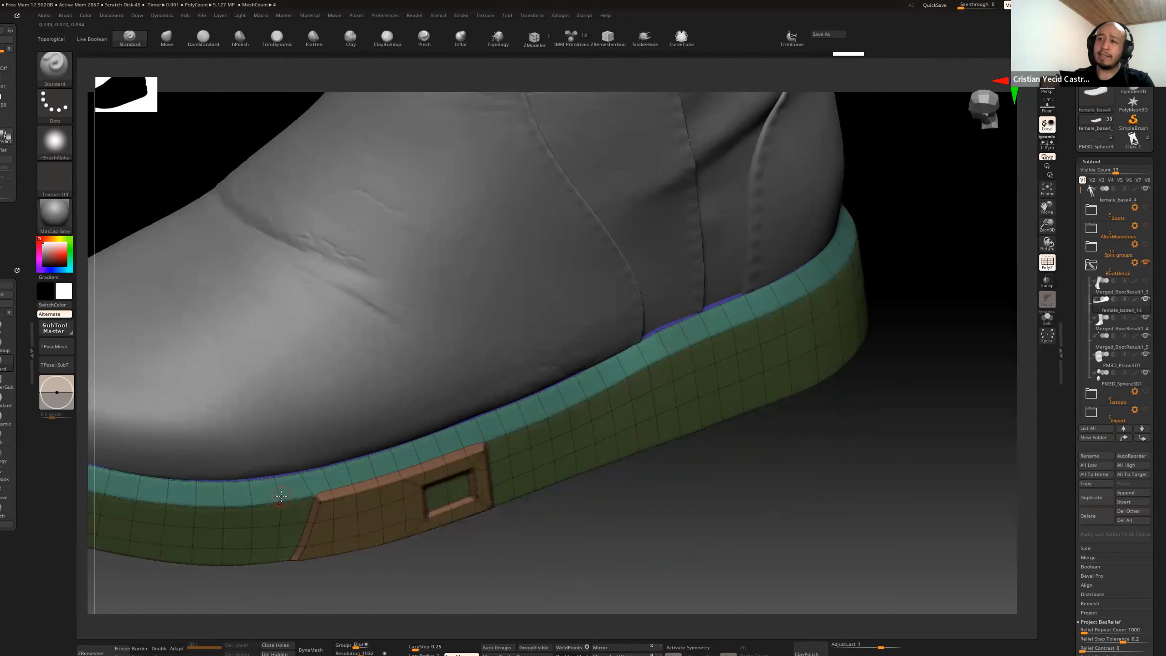
key(shift+f)
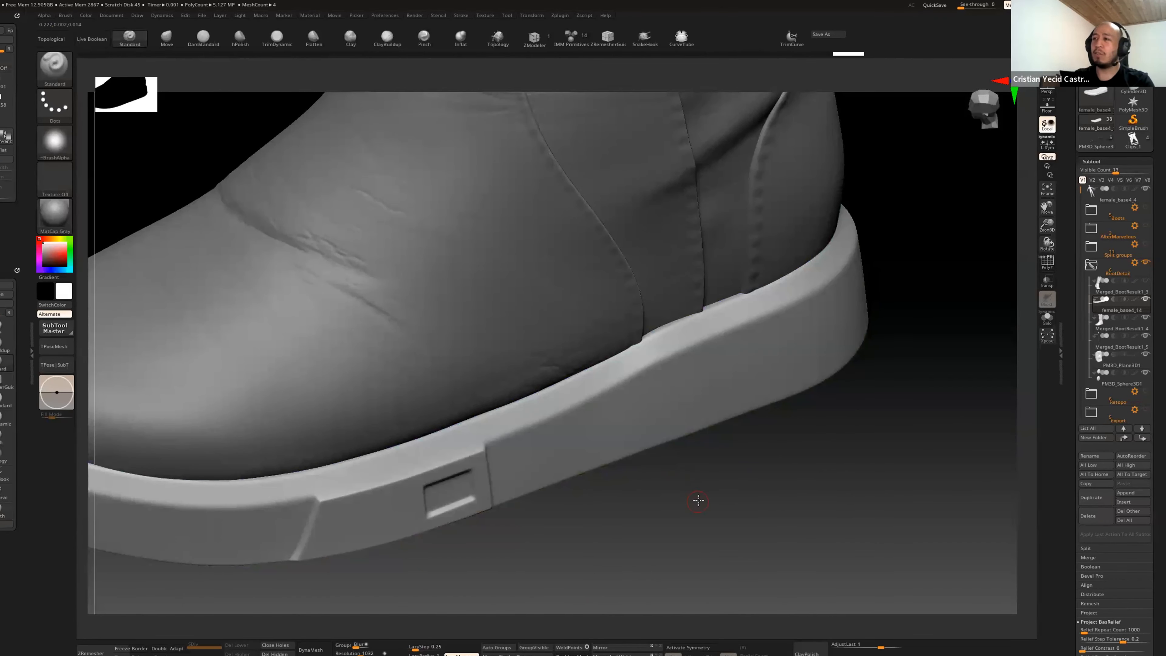
drag(695, 503, 806, 463)
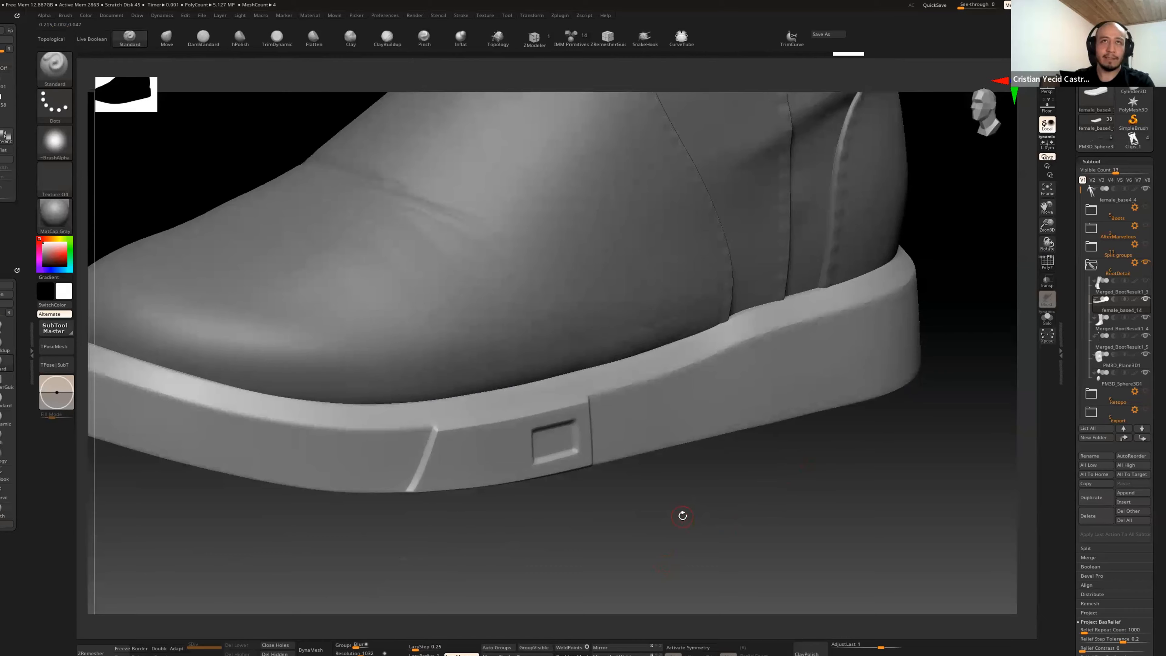
alt+drag(706, 498, 833, 515)
drag(833, 515, 733, 473)
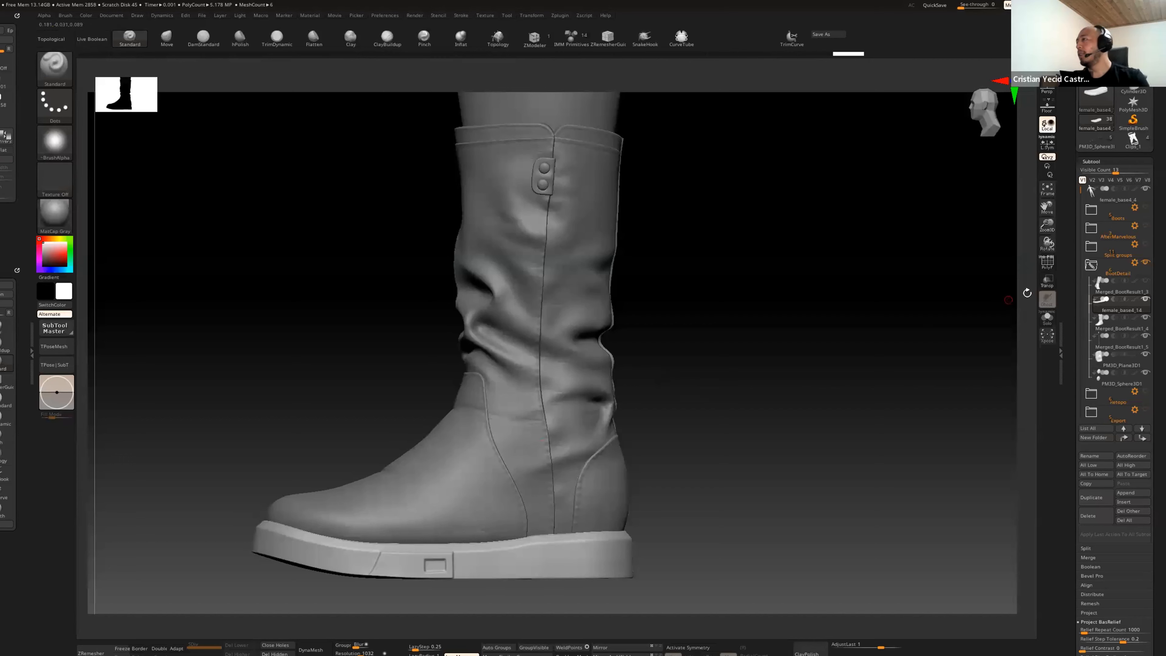
Step: Hide the BootDetail folder and display the merged DynaMesh boot from the Retopo folder in Solo mode
click(1090, 264)
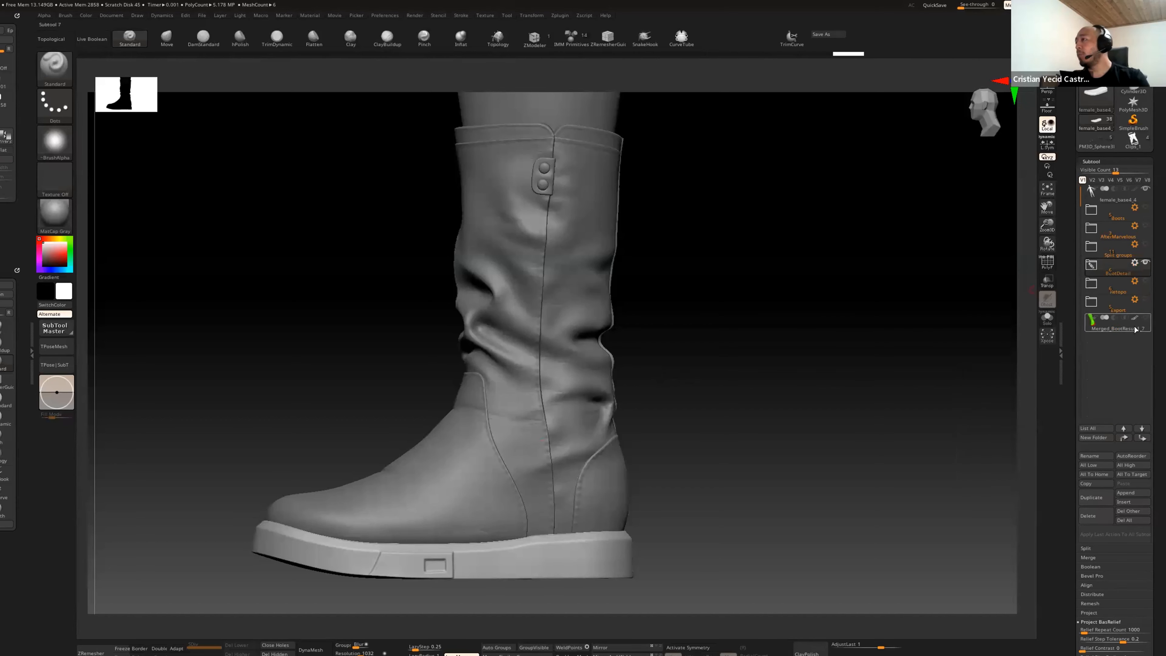
click(1148, 300)
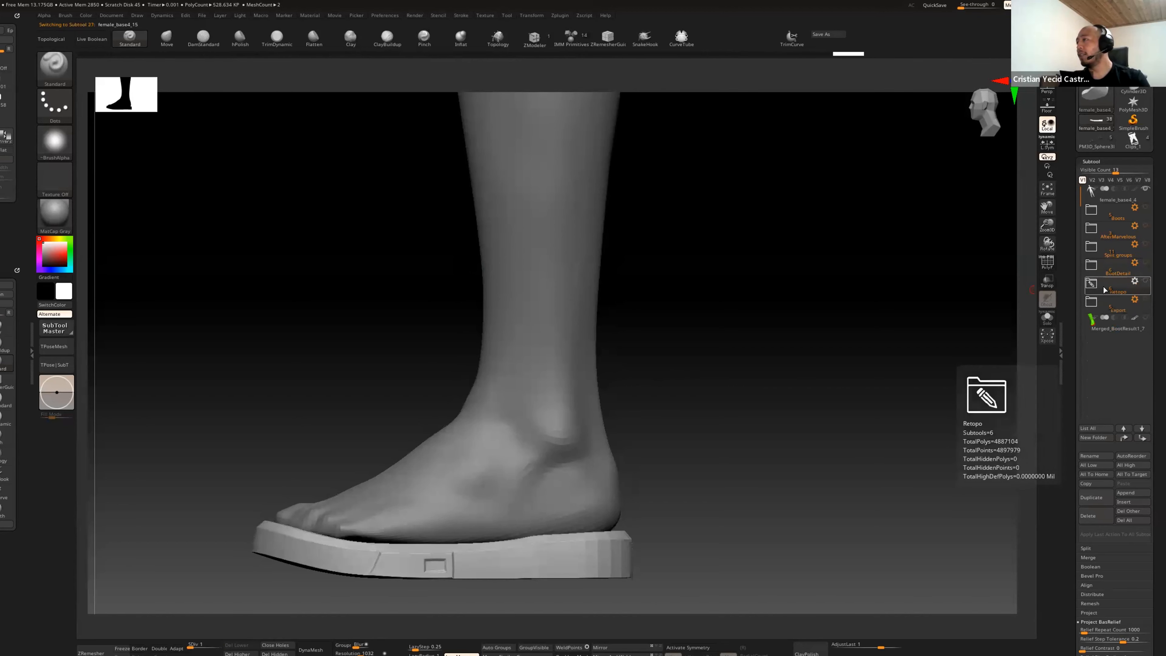
click(1091, 283)
scroll(1079, 204, down, 3)
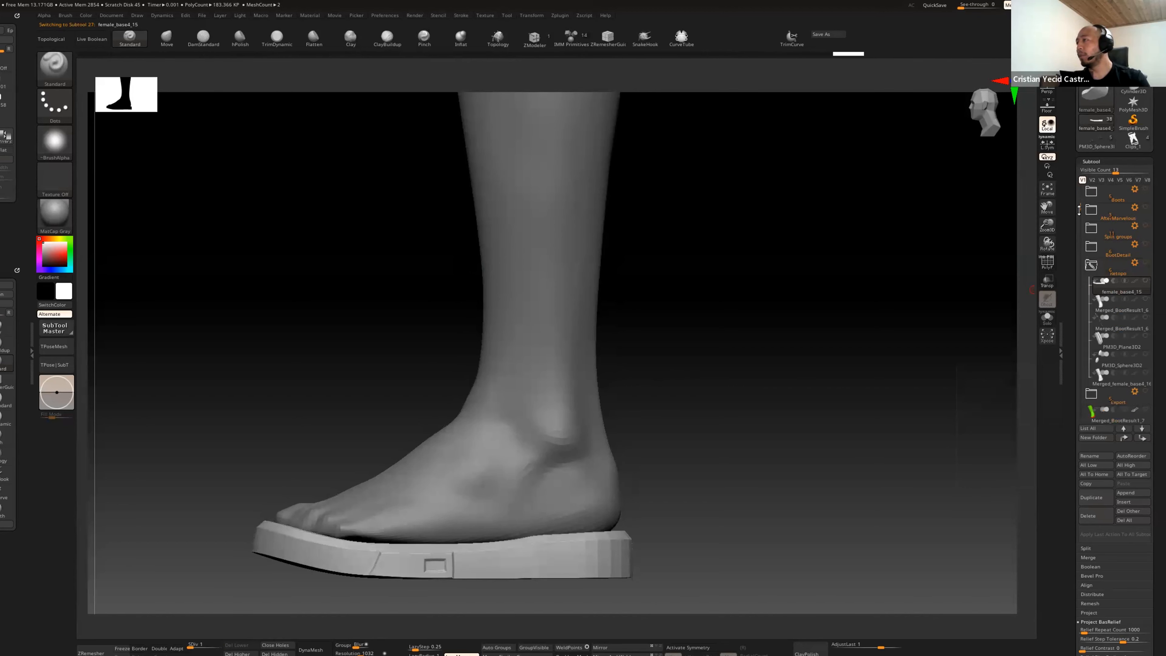
click(1148, 348)
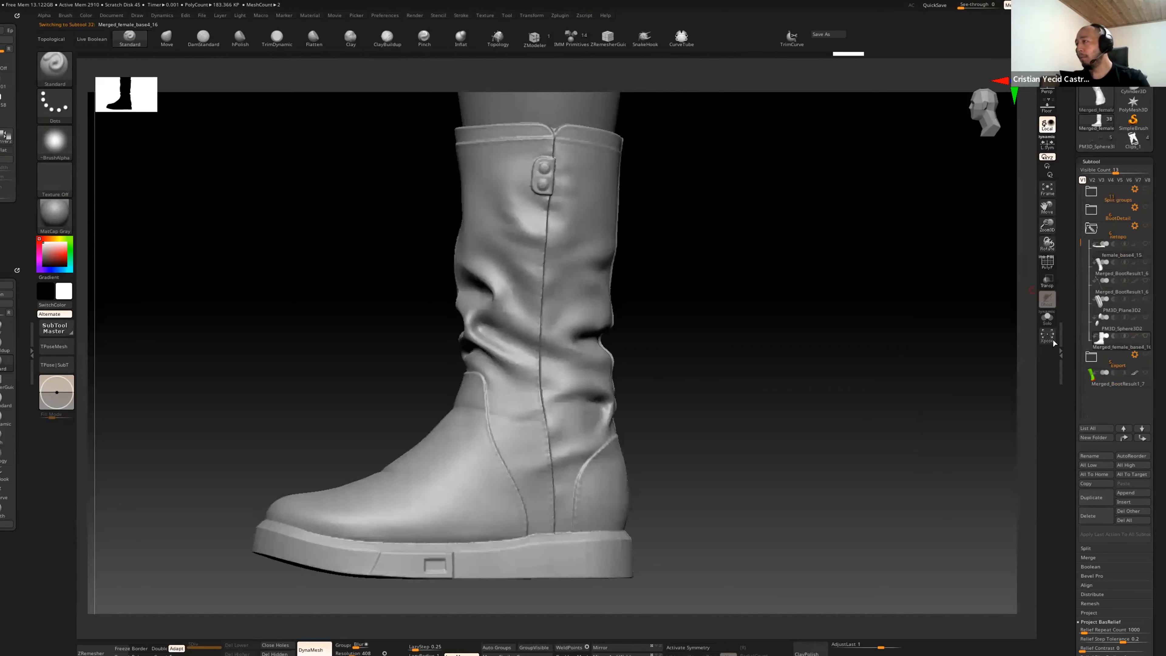
drag(801, 366, 750, 377)
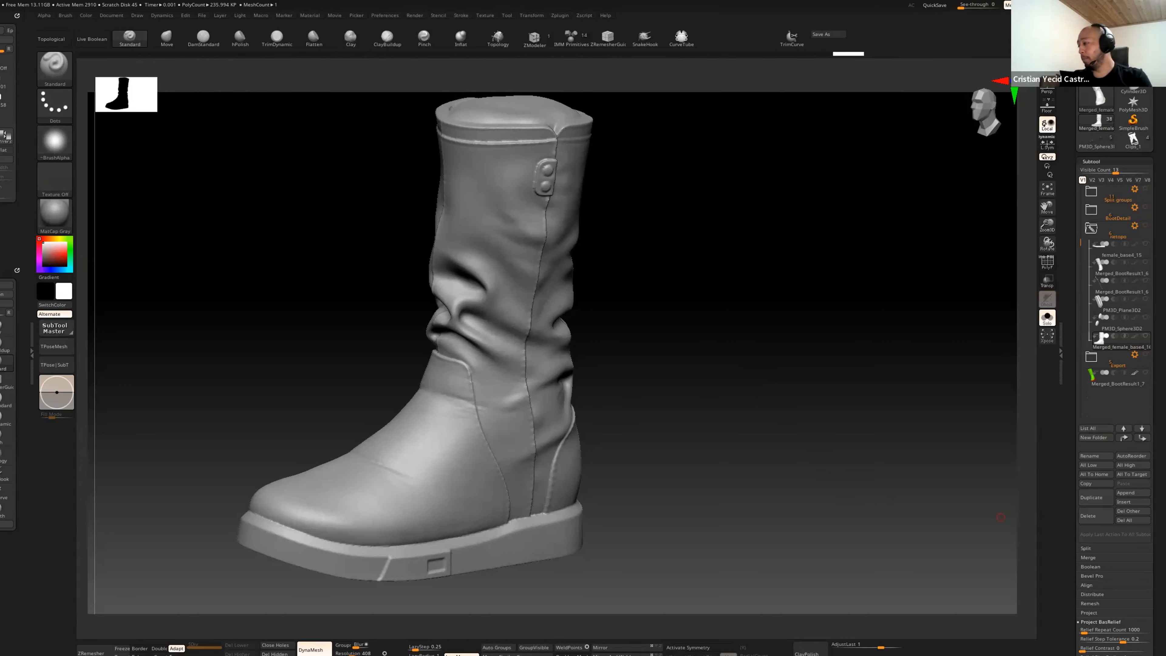
Step: Switch to Maya, show the high-poly boot in layer1 and hide the RetopoMed low-poly mesh
key(alt+Tab)
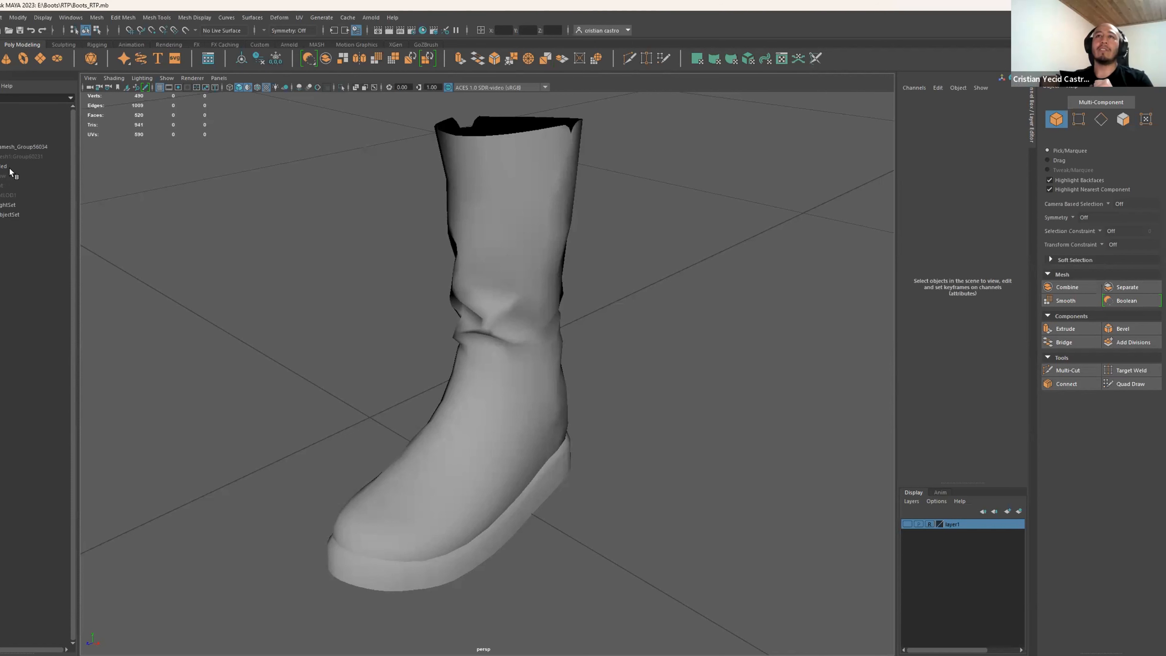
click(907, 524)
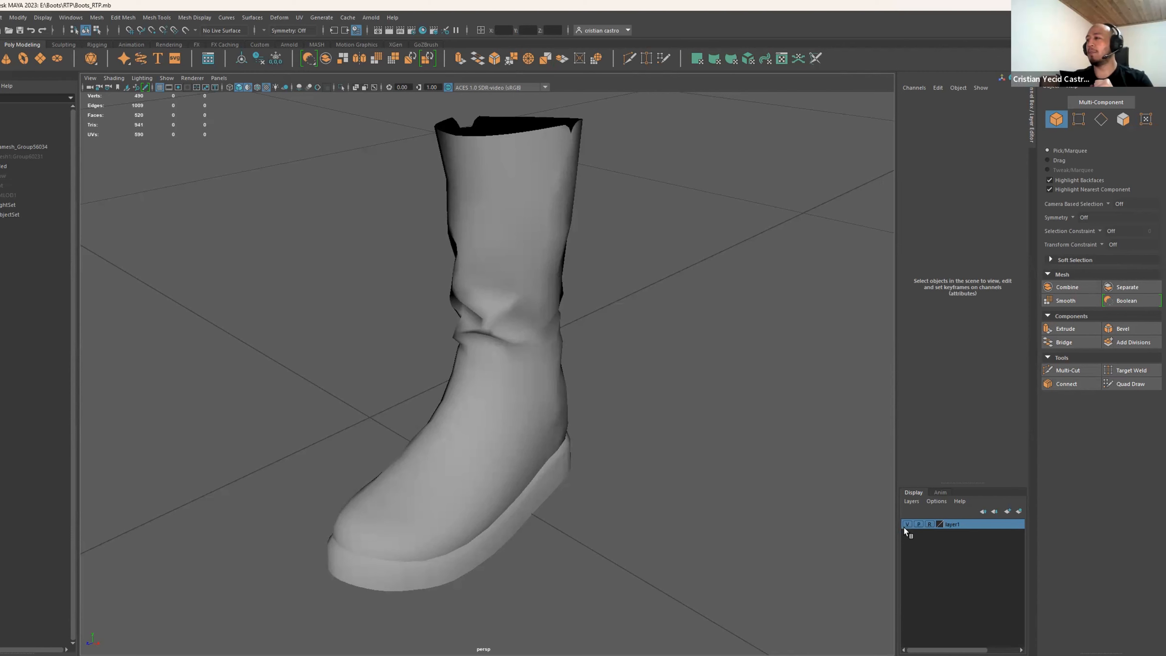
click(6, 166)
key(ctrl+h)
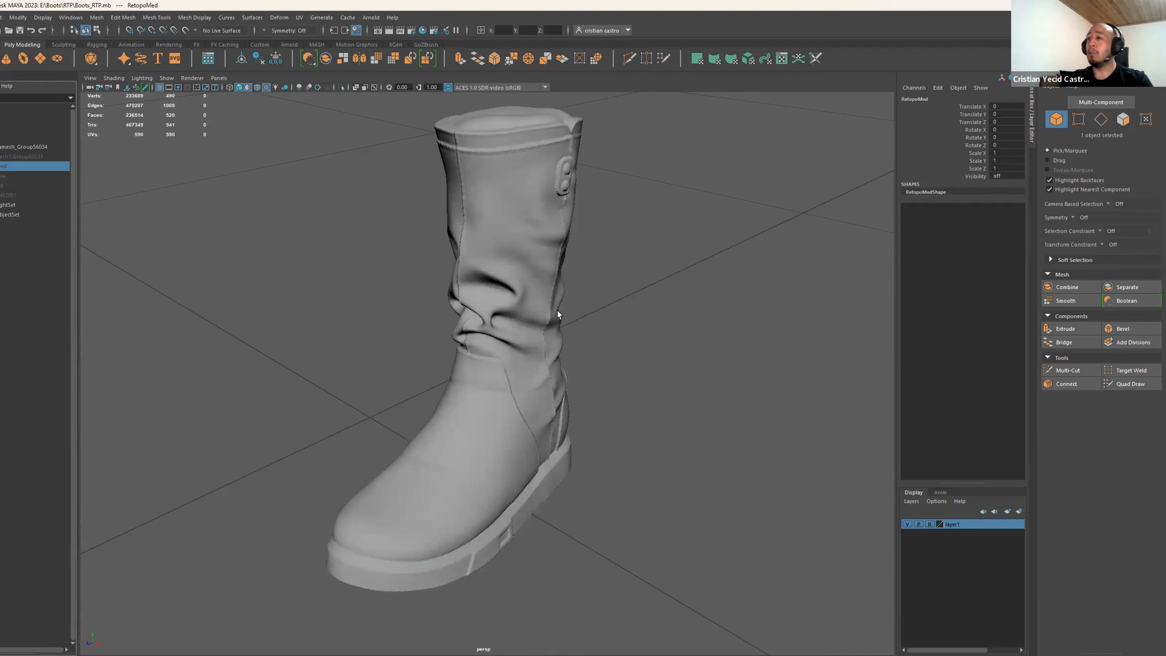
Step: Make layer1 selectable and set its high-poly DynaMesh boot as the live surface
click(930, 524)
click(487, 231)
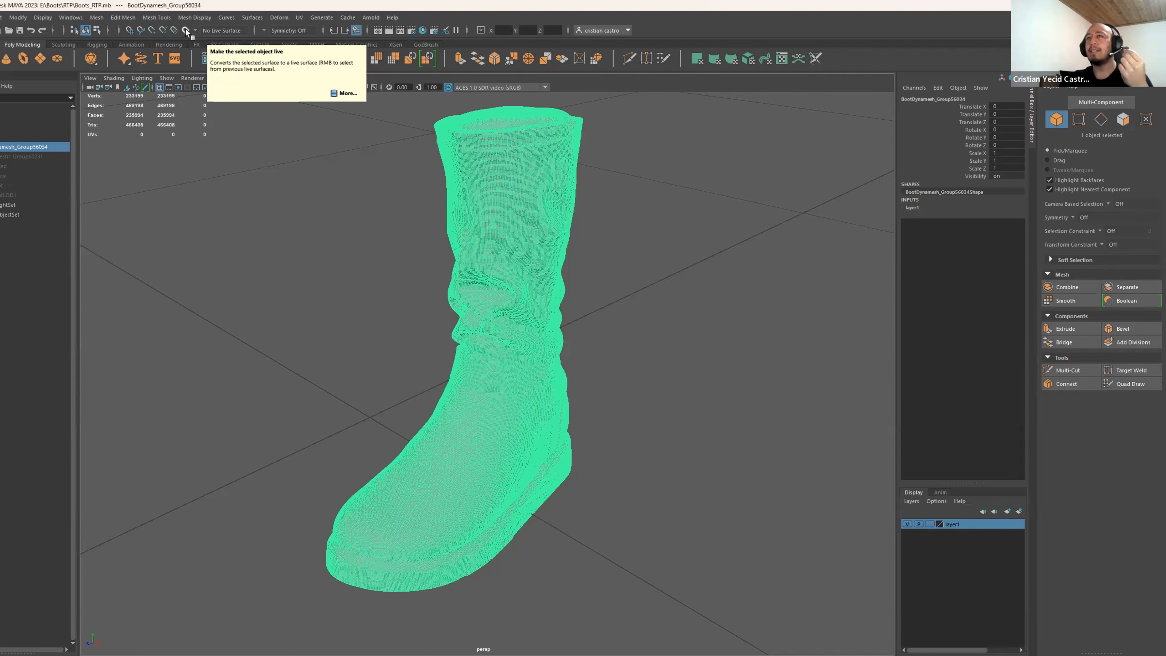
click(186, 30)
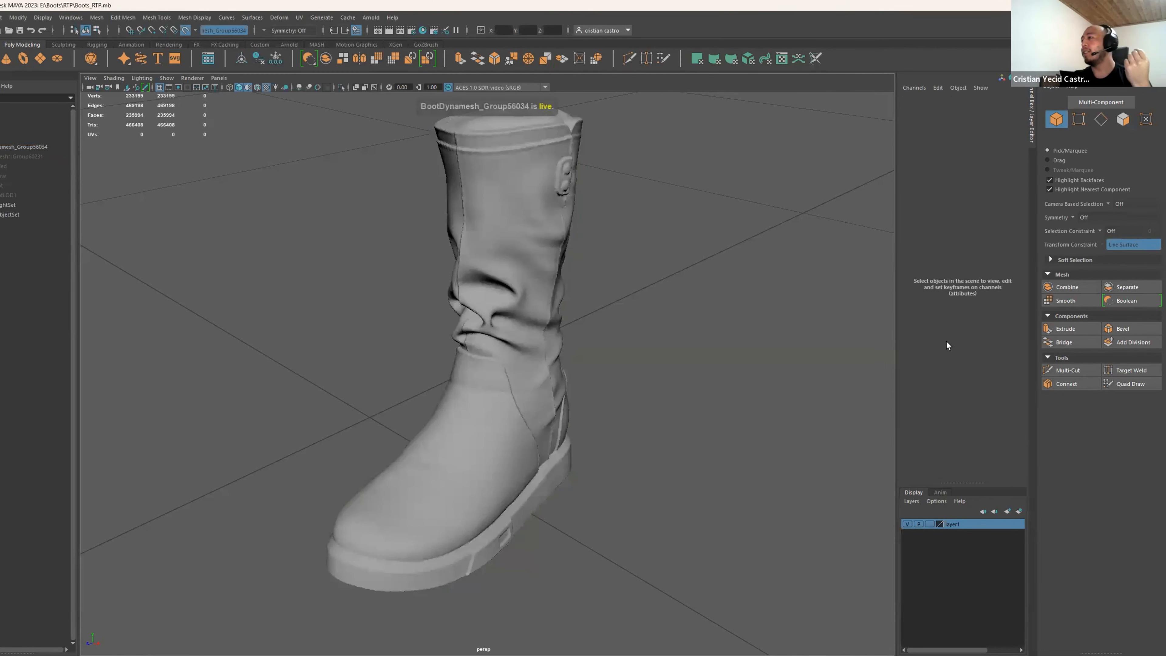
Step: Start Quad Draw and draw the first quad across the boot's upper shaft, between the front seam and the side seam
click(1138, 387)
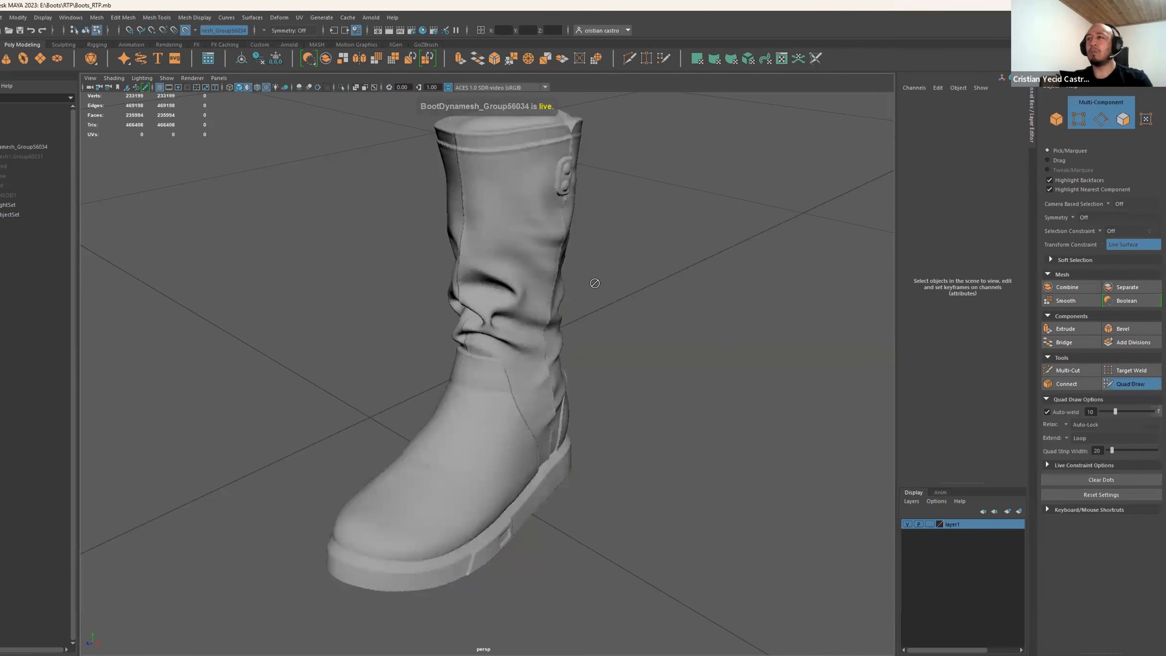
scroll(574, 268, up, 5)
alt+middle_drag(537, 138, 538, 326)
alt+drag(542, 331, 565, 334)
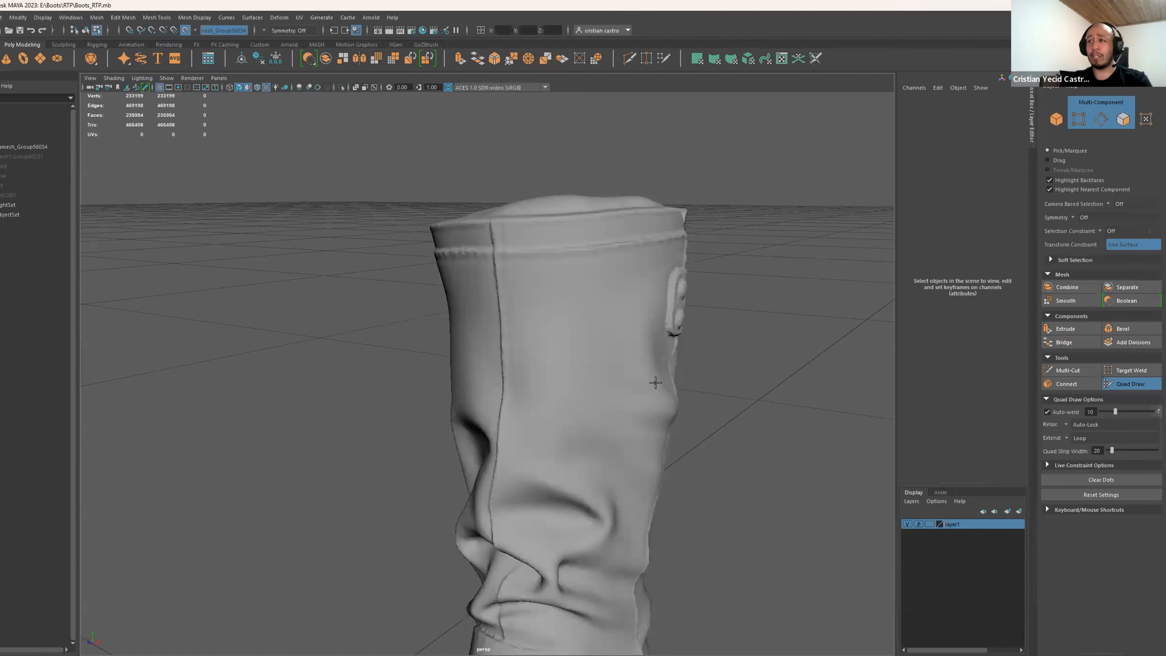
alt+right_drag(656, 383, 620, 413)
alt+middle_drag(640, 463, 612, 336)
mouse_move(612, 336)
alt+mouse_down()
mouse_move(606, 367)
mouse_move(608, 326)
alt+mouse_up()
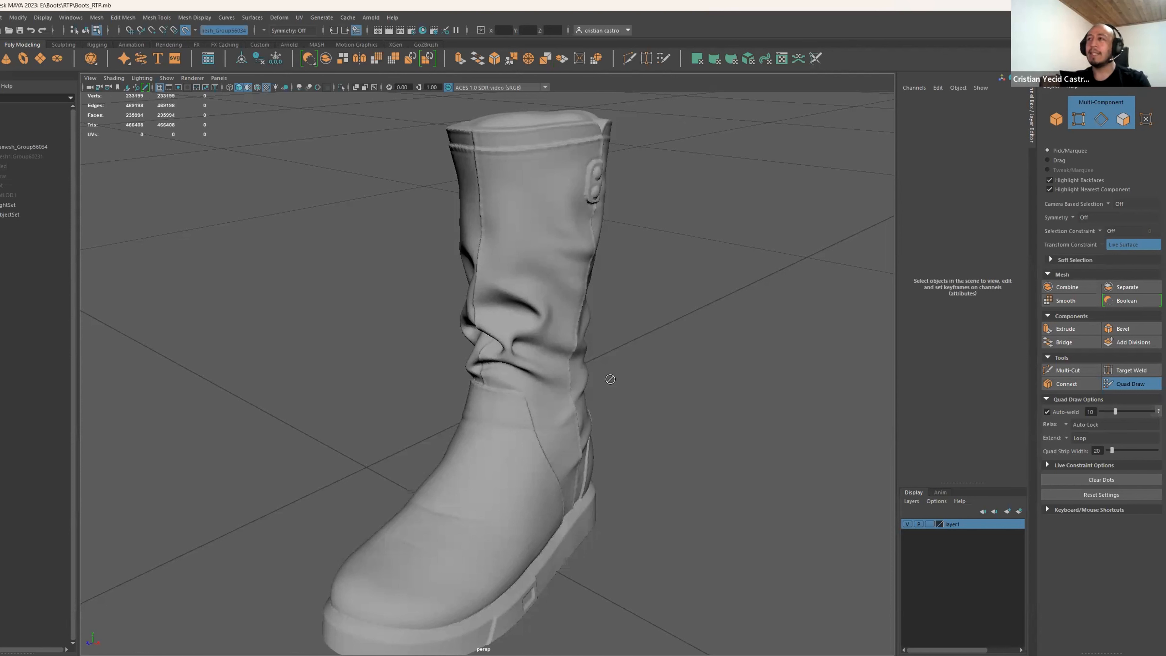
click(473, 132)
click(483, 237)
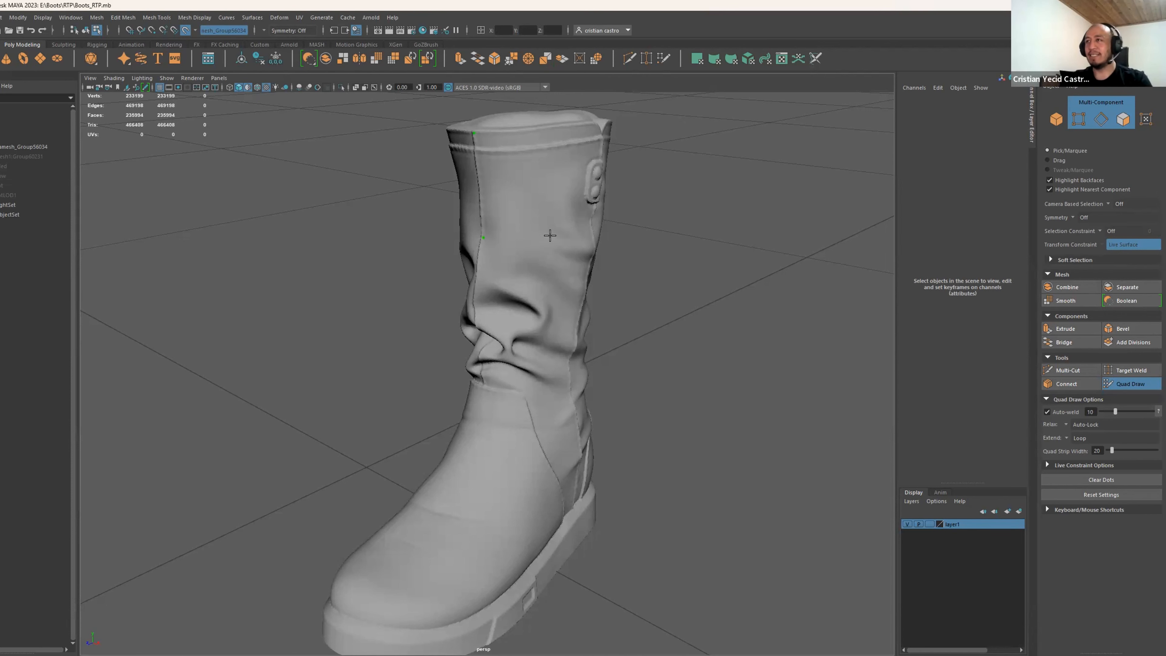
alt+drag(550, 235, 560, 260)
click(562, 265)
click(571, 174)
shift+click(514, 202)
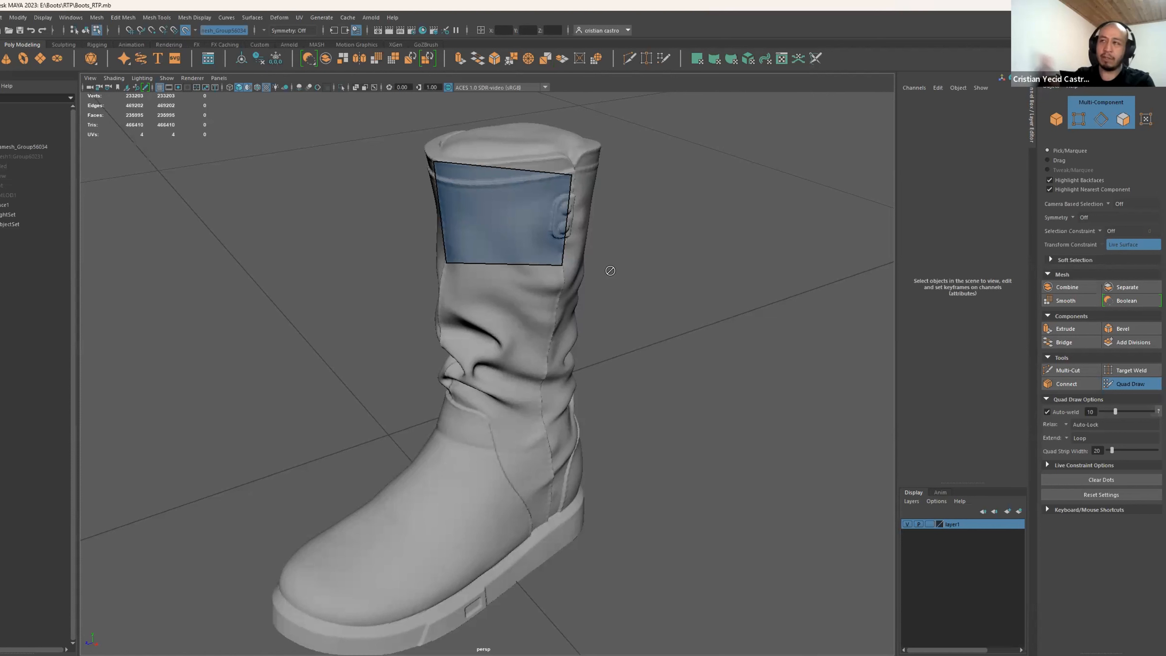
Step: Add a second quad directly below the first, reaching down to the shaft's folds
mouse_move(549, 351)
alt+mouse_down()
mouse_move(562, 331)
mouse_move(513, 345)
alt+mouse_up()
click(466, 326)
click(541, 341)
shift+click(515, 305)
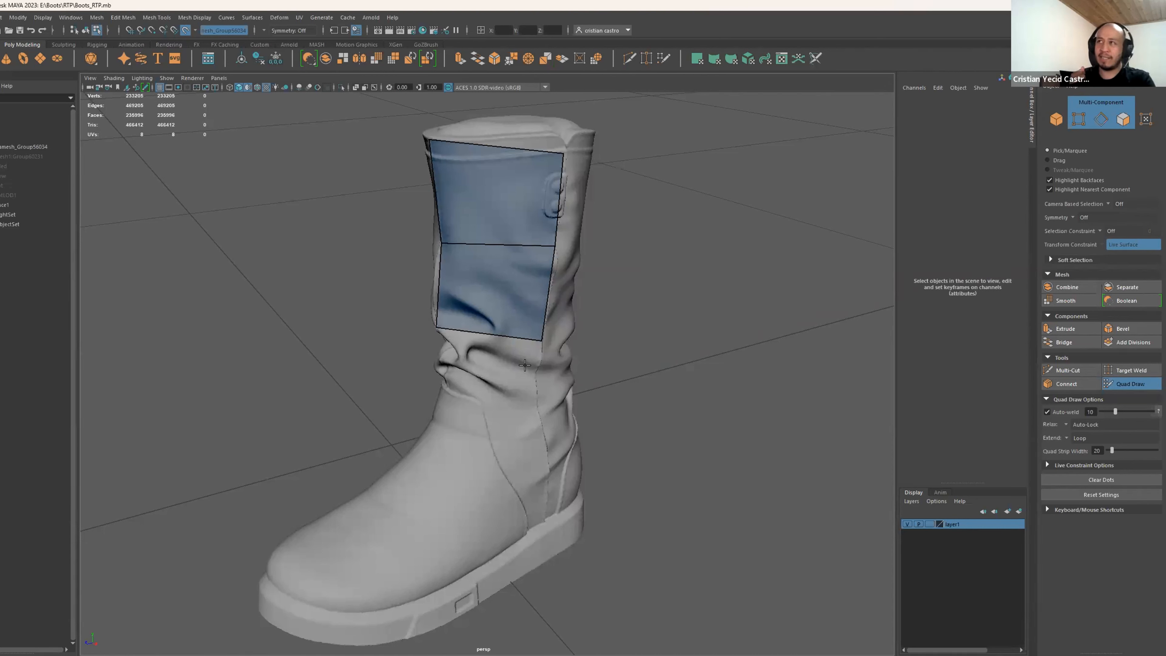
Step: Switch to ZBrush to view the merged boot as a reference, and return to Maya
key(alt+Tab)
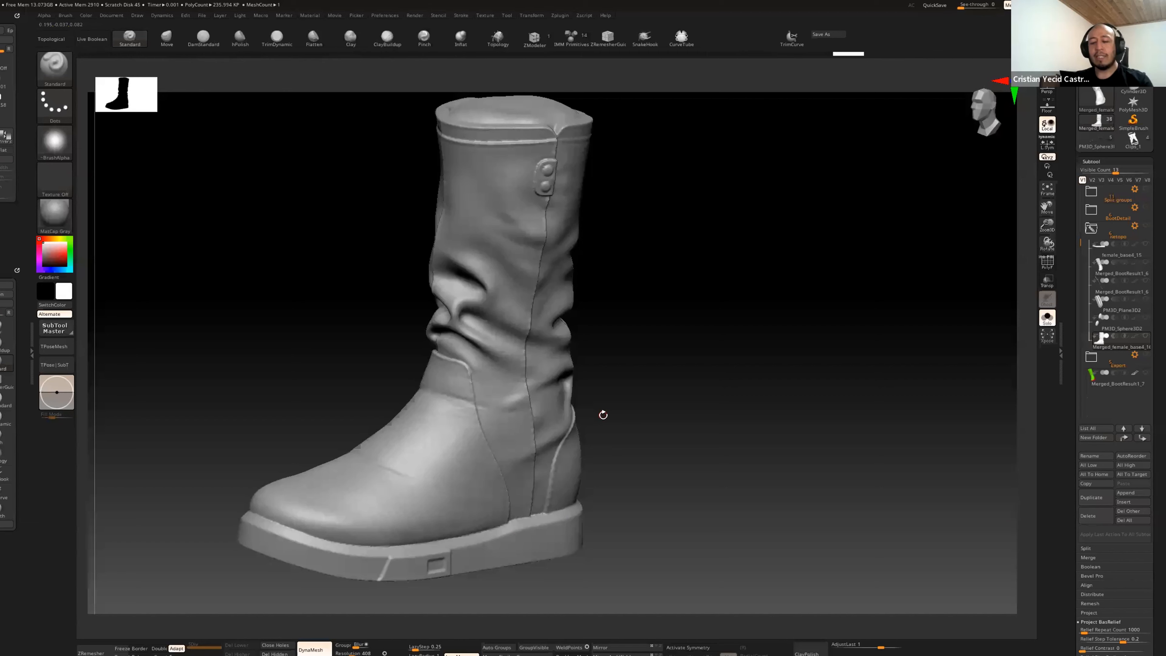
key(alt+Tab)
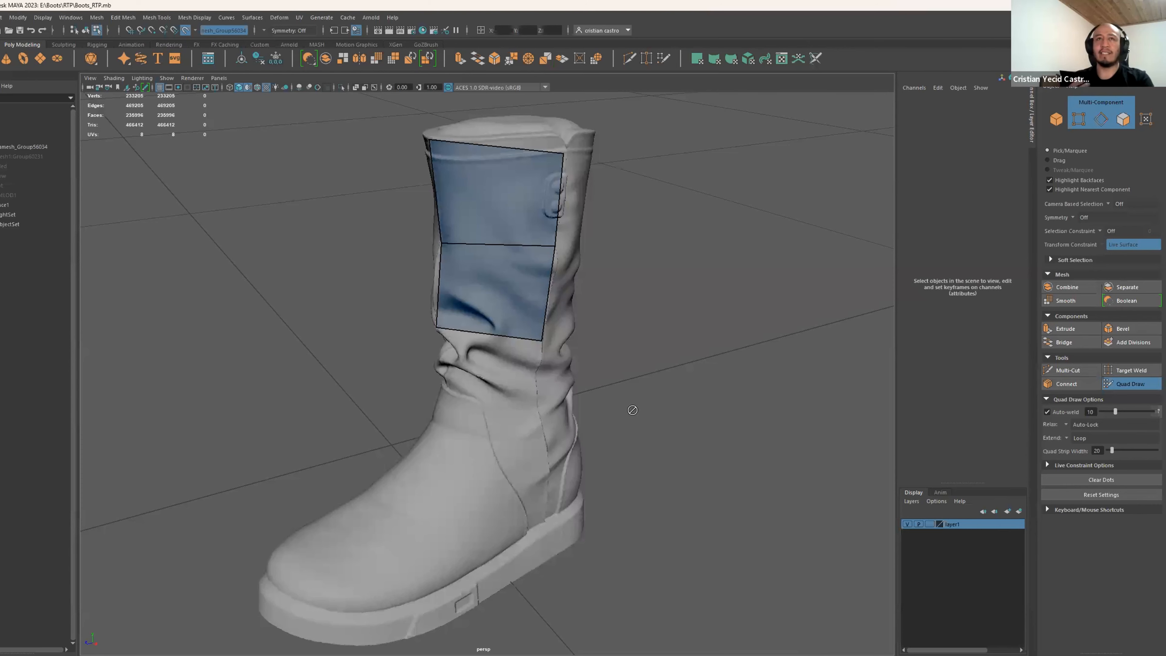
Step: Add a third quad over the shaft's folds, extending the column down to the ankle
alt+drag(625, 399, 548, 439)
click(453, 415)
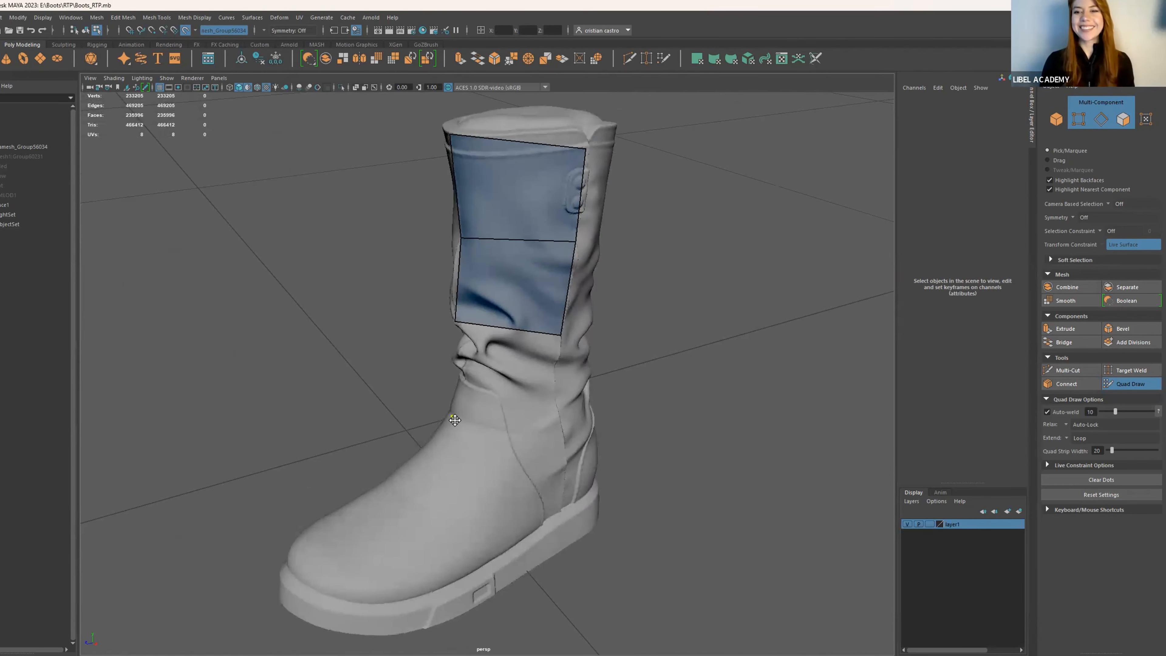
click(563, 440)
shift+click(522, 407)
Step: Draw a neighbouring column of three quads around the shaft's side toward the back, sharing the side-seam edge
alt+drag(589, 449, 544, 441)
mouse_move(589, 372)
alt+mouse_down()
mouse_move(580, 394)
mouse_move(503, 298)
alt+mouse_up()
click(519, 194)
click(518, 247)
shift+click(480, 232)
shift+click(494, 295)
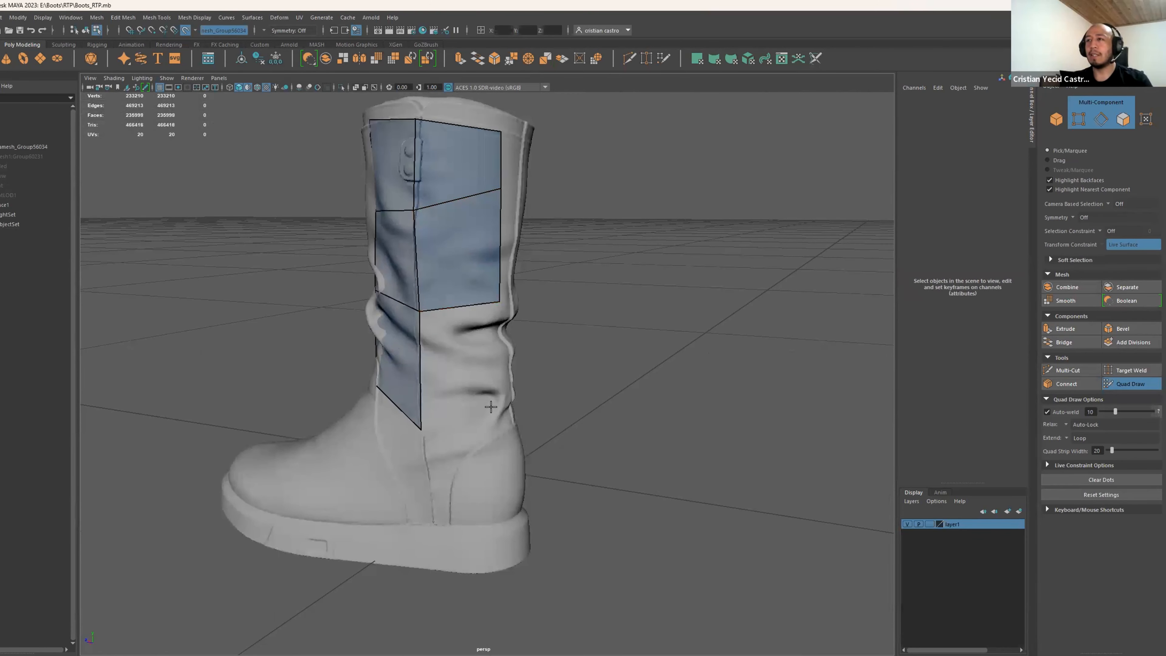
shift+click(473, 393)
Step: Move the two upper outer vertices of the side column closer to the shaft's back seam
mouse_move(477, 381)
alt+middle_down()
mouse_move(485, 392)
mouse_move(461, 510)
alt+middle_up()
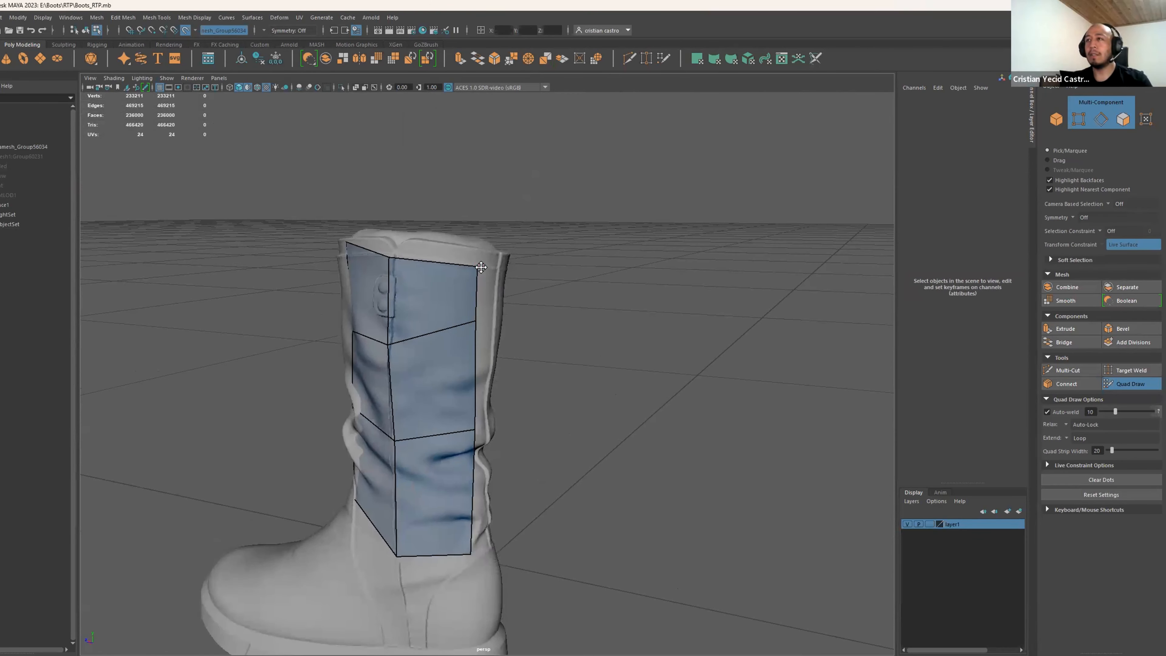
drag(476, 266, 496, 254)
drag(476, 320, 494, 325)
alt+drag(511, 400, 431, 428)
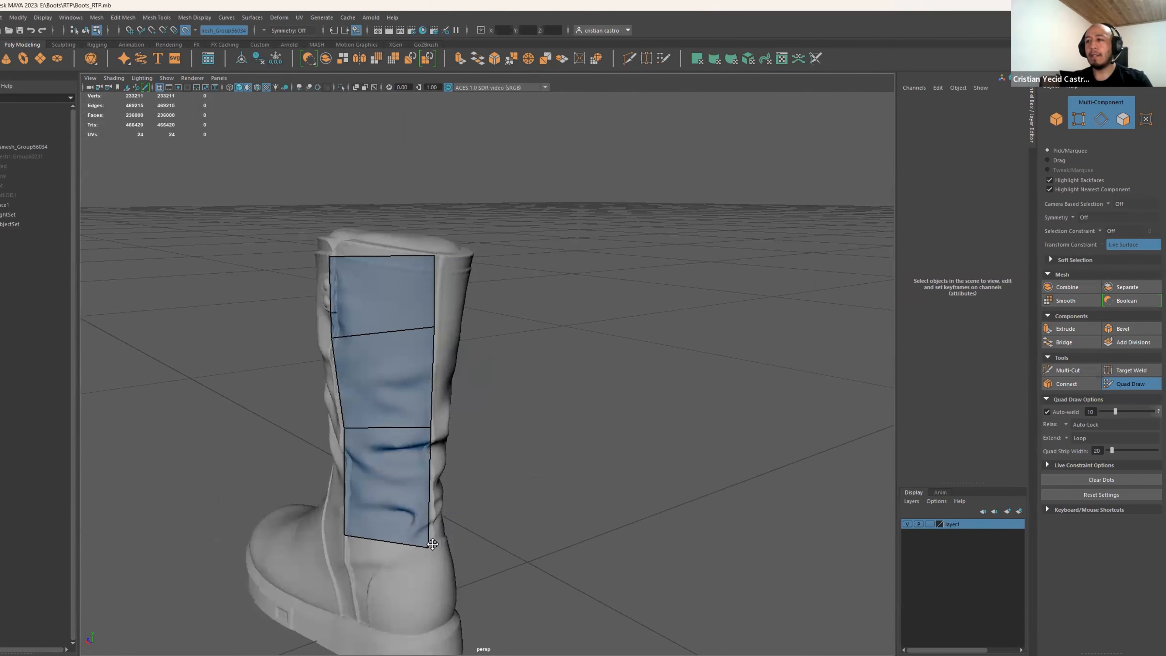
Step: Insert a vertical edge loop in each quad column and two horizontal edge loops across the lowest row at the ankle folds
alt+drag(381, 512, 506, 502)
scroll(507, 503, down, 4)
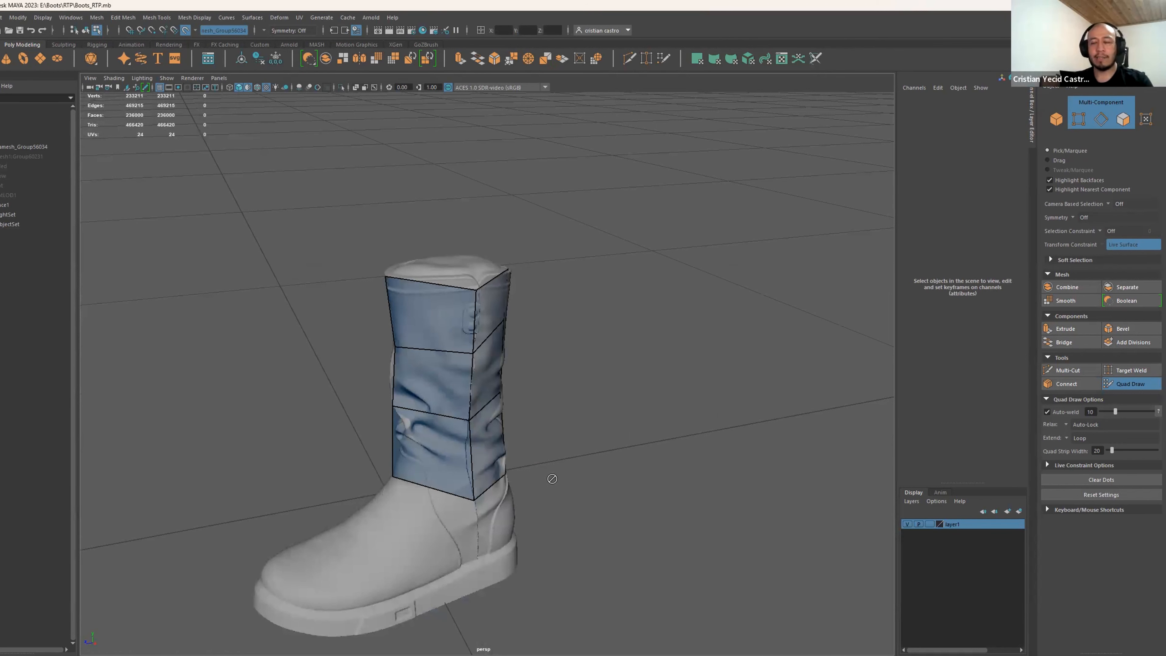
alt+drag(556, 498, 571, 495)
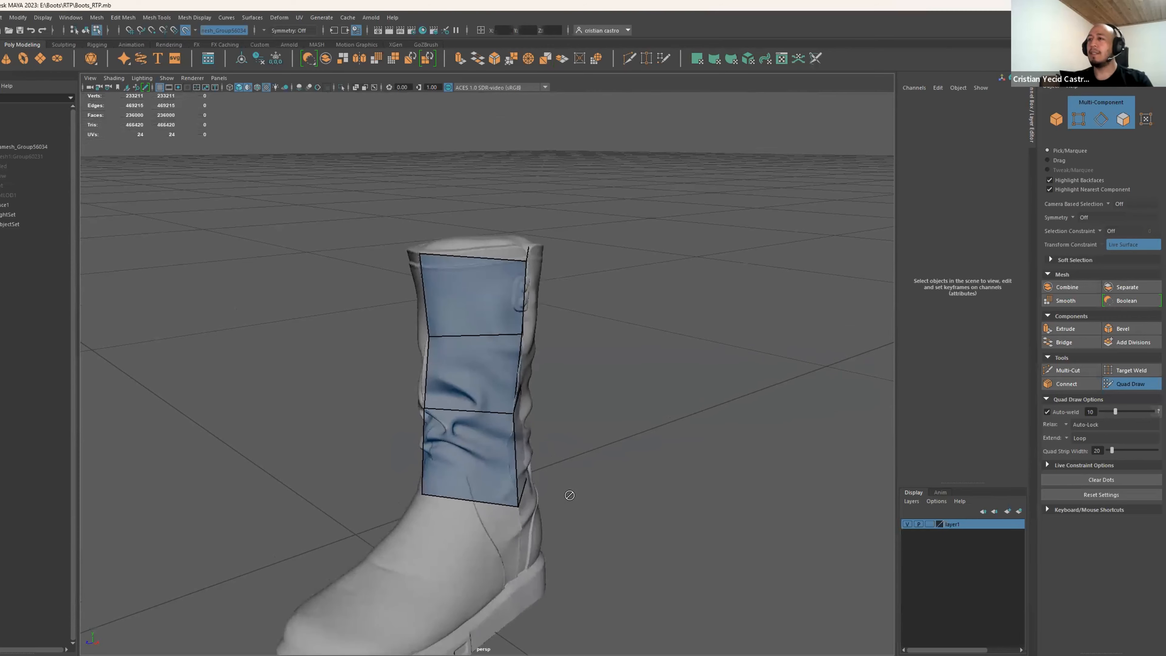
ctrl+click(465, 409)
mouse_move(463, 444)
alt+mouse_down()
mouse_move(578, 482)
mouse_move(508, 488)
mouse_move(422, 396)
alt+mouse_up()
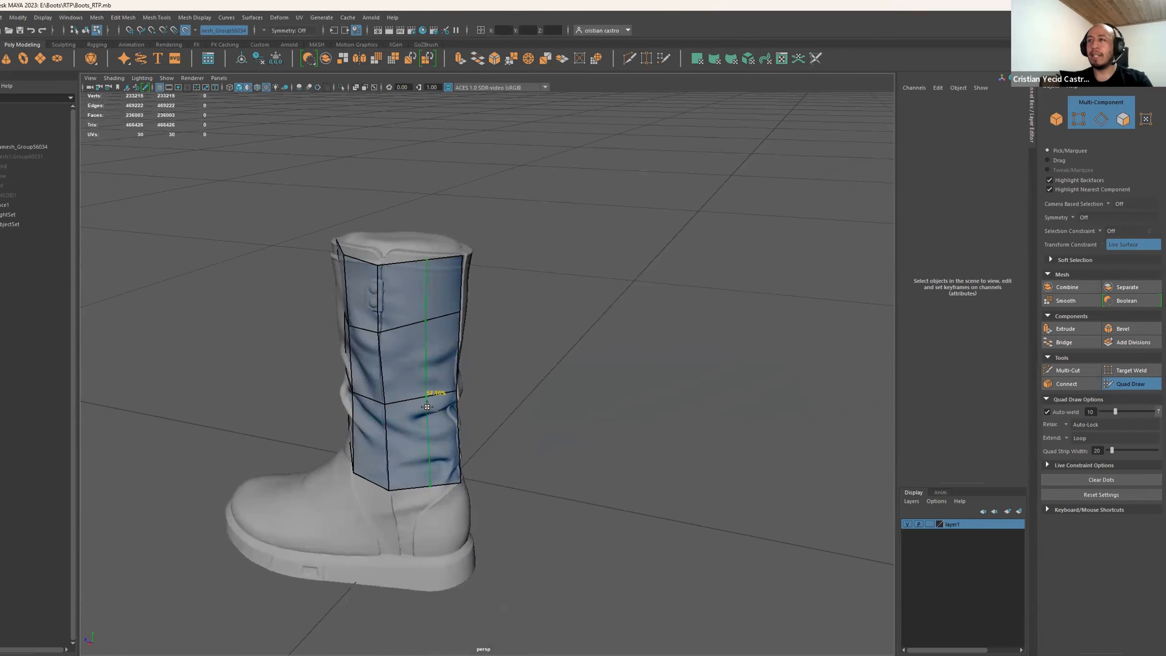
ctrl+click(432, 400)
mouse_move(431, 470)
alt+mouse_down()
mouse_move(511, 507)
mouse_move(481, 498)
alt+mouse_up()
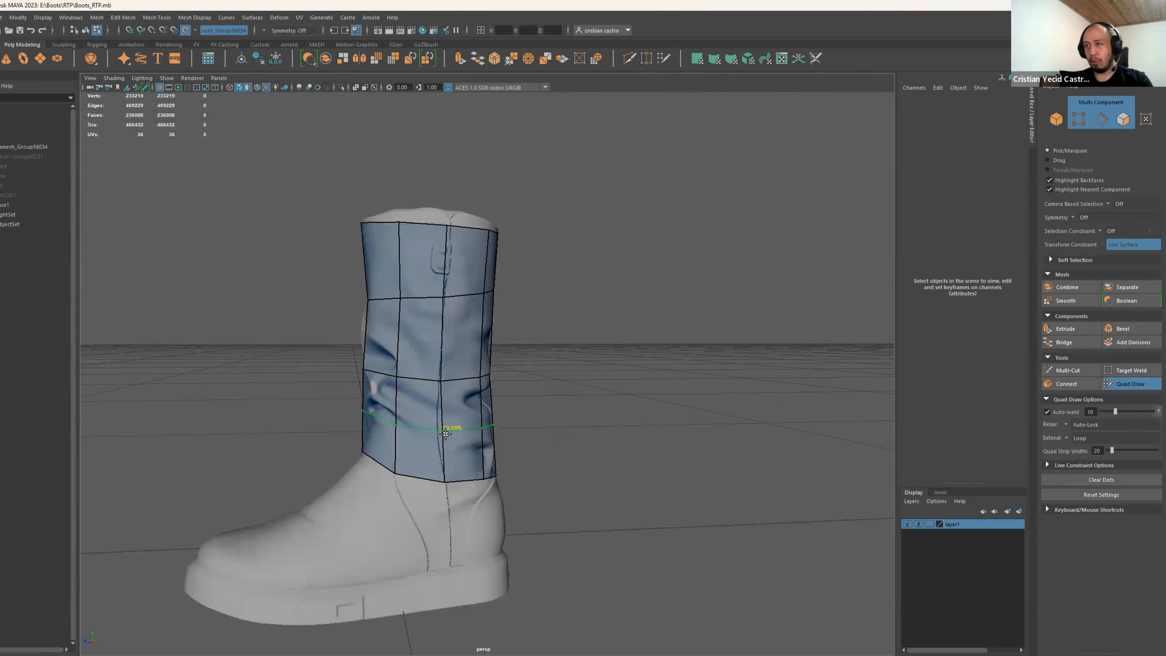
ctrl+click(444, 416)
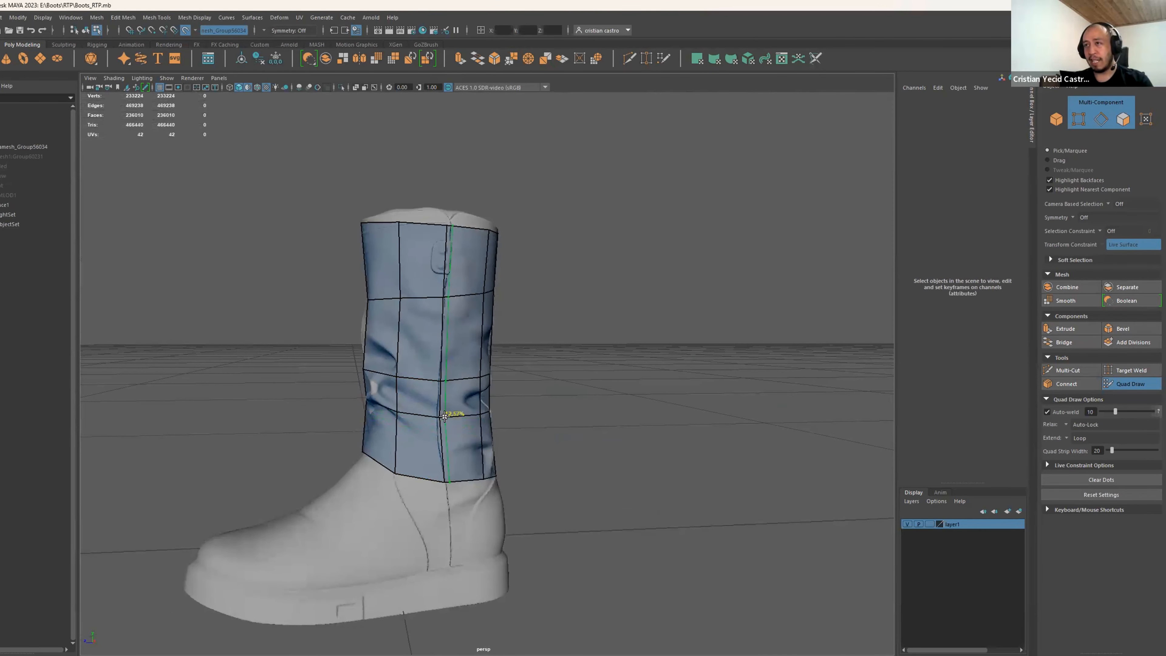
ctrl+click(452, 455)
mouse_move(424, 508)
alt+mouse_down()
mouse_move(455, 487)
mouse_move(484, 496)
mouse_move(406, 437)
alt+mouse_up()
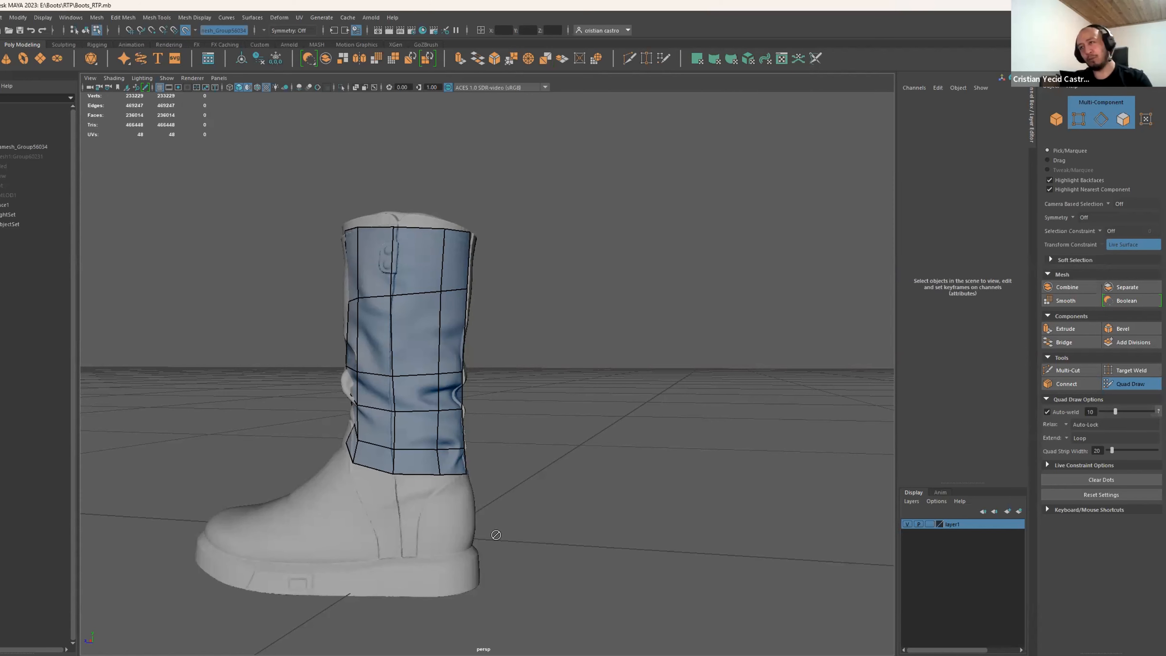
Step: Extend the front of the quad mesh from the ankle over the instep with two more quads
alt+drag(493, 515, 531, 489)
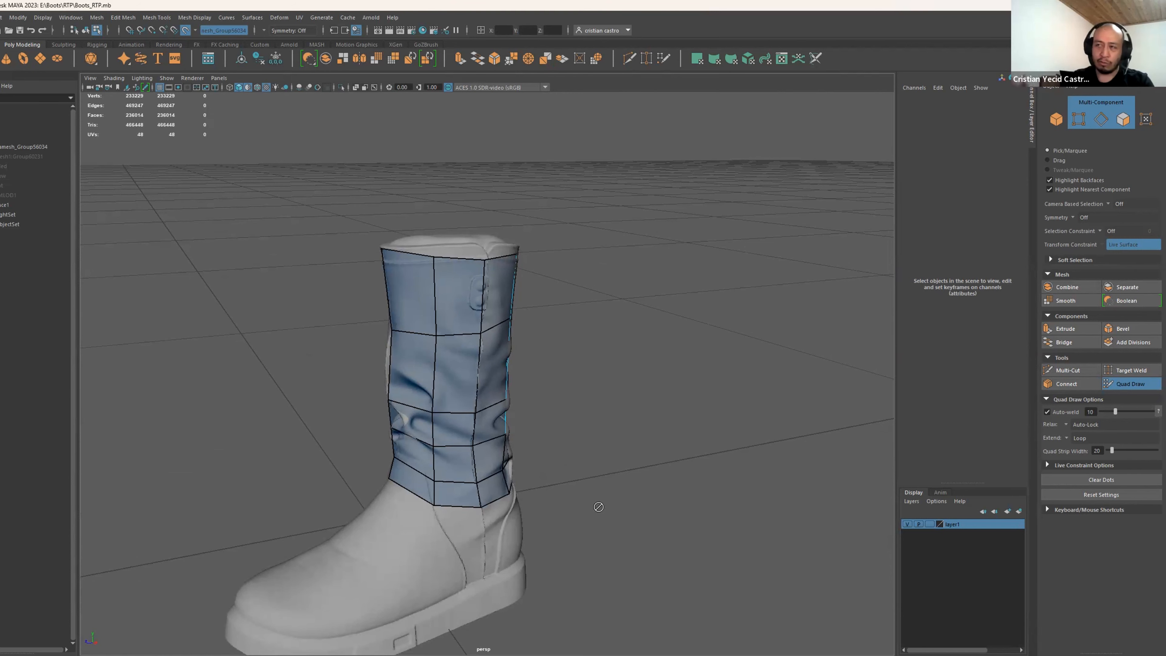
alt+drag(553, 493, 423, 533)
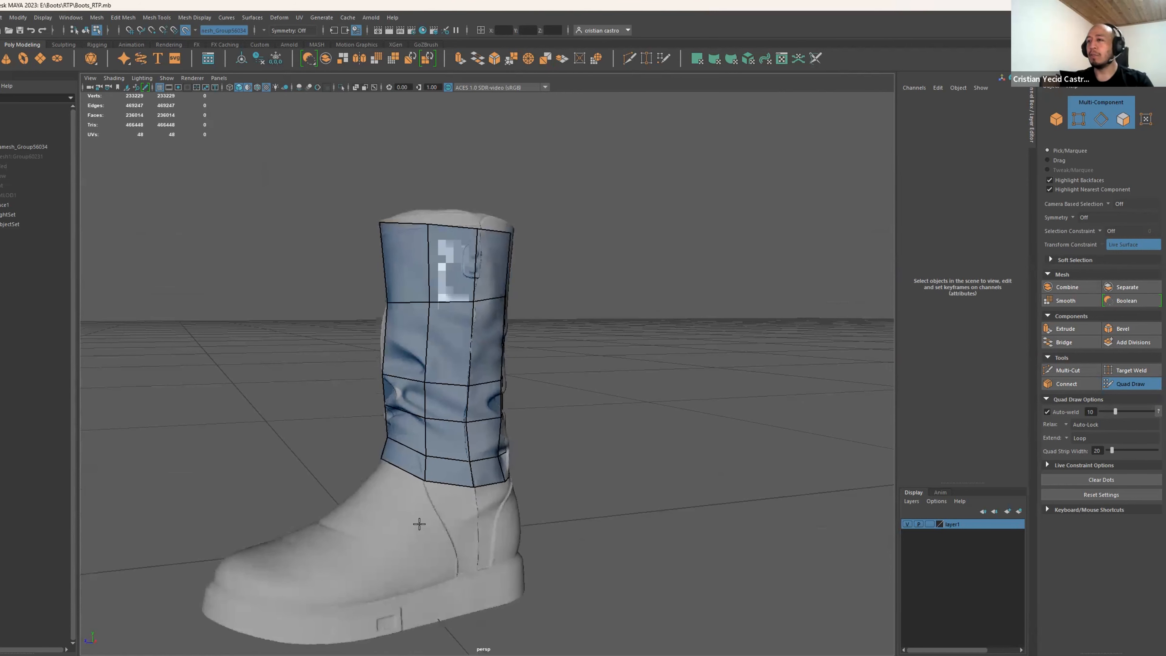
click(356, 506)
shift+click(381, 498)
click(313, 532)
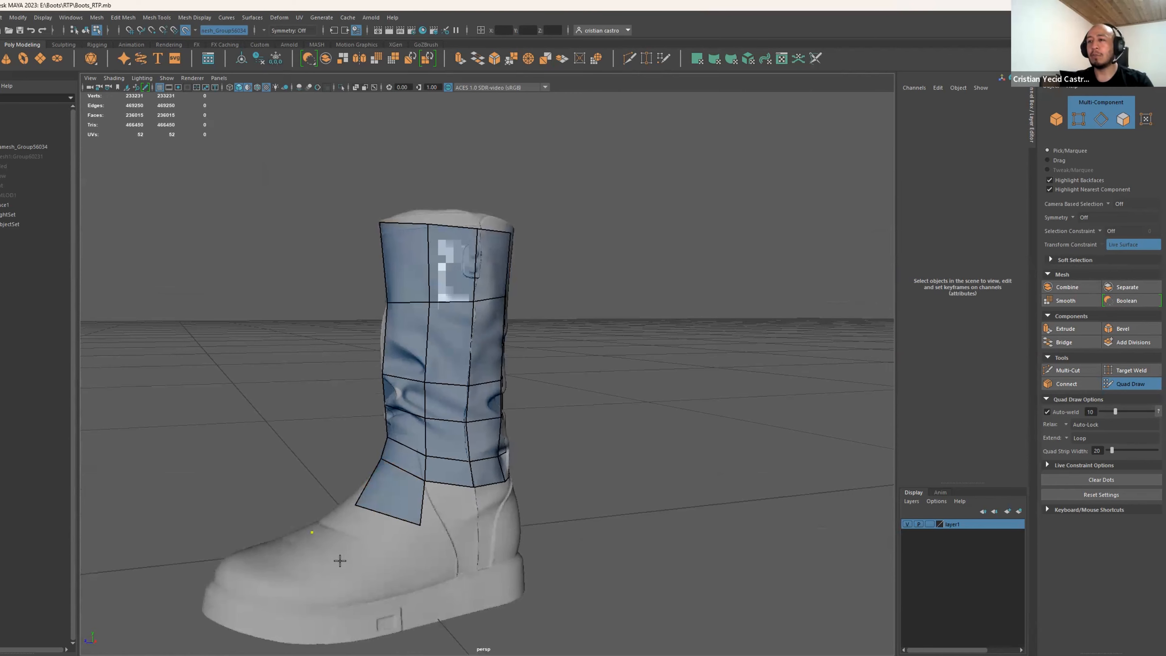
click(346, 568)
shift+click(357, 542)
Step: Fill the lower edge of the mesh around the side of the ankle toward the heel with additional quads
alt+drag(425, 564, 395, 542)
click(436, 533)
shift+click(428, 519)
click(435, 519)
shift+click(417, 501)
mouse_move(463, 524)
alt+mouse_down()
mouse_move(385, 521)
mouse_move(430, 535)
mouse_move(545, 523)
alt+mouse_up()
click(432, 507)
shift+click(416, 487)
alt+middle_drag(545, 522, 576, 405)
mouse_move(576, 404)
alt+mouse_down()
mouse_move(592, 411)
mouse_move(575, 391)
alt+mouse_up()
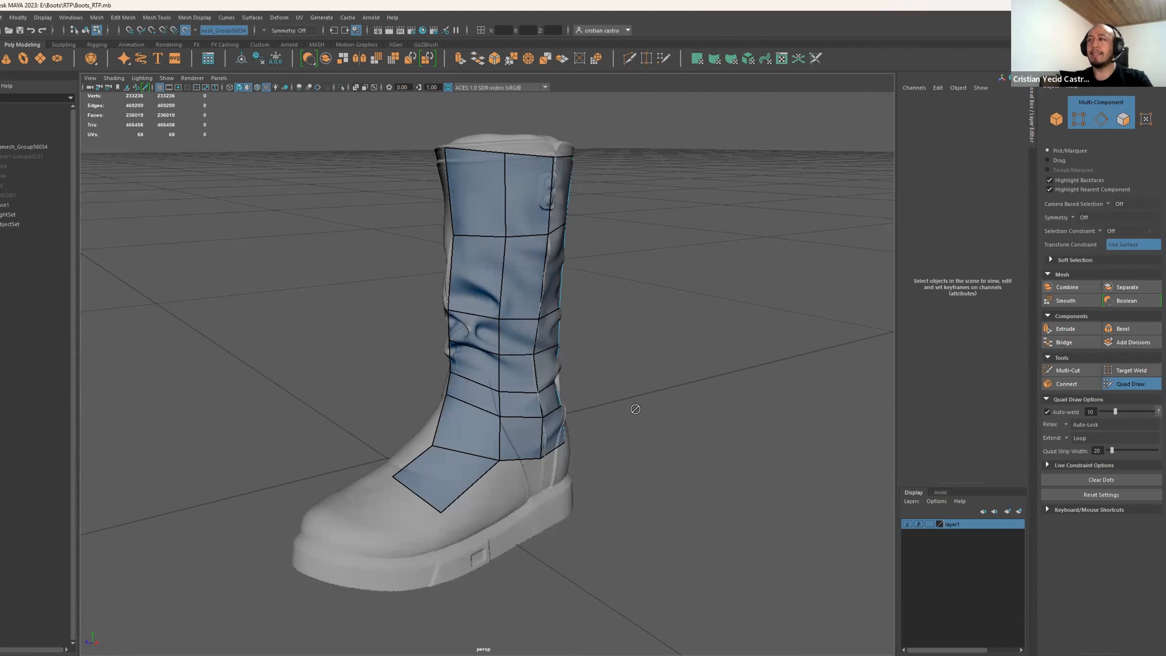
Step: Leave Quad Draw, delete the drawn polySurface1 demonstration mesh and turn off the live surface
click(1057, 120)
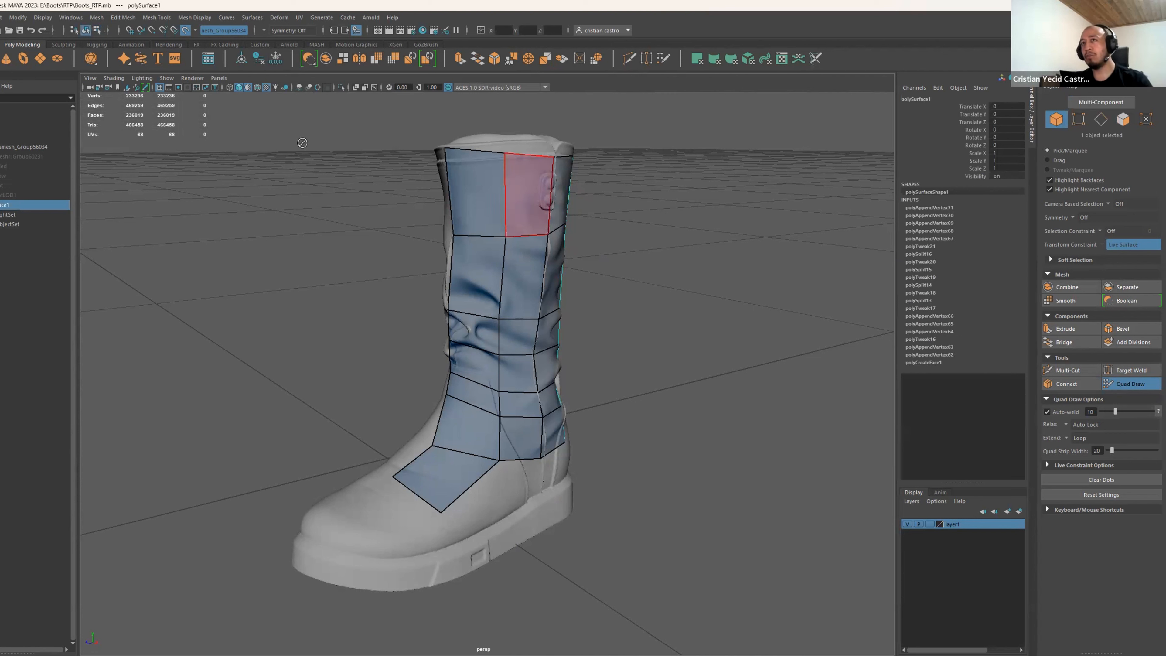
key(q)
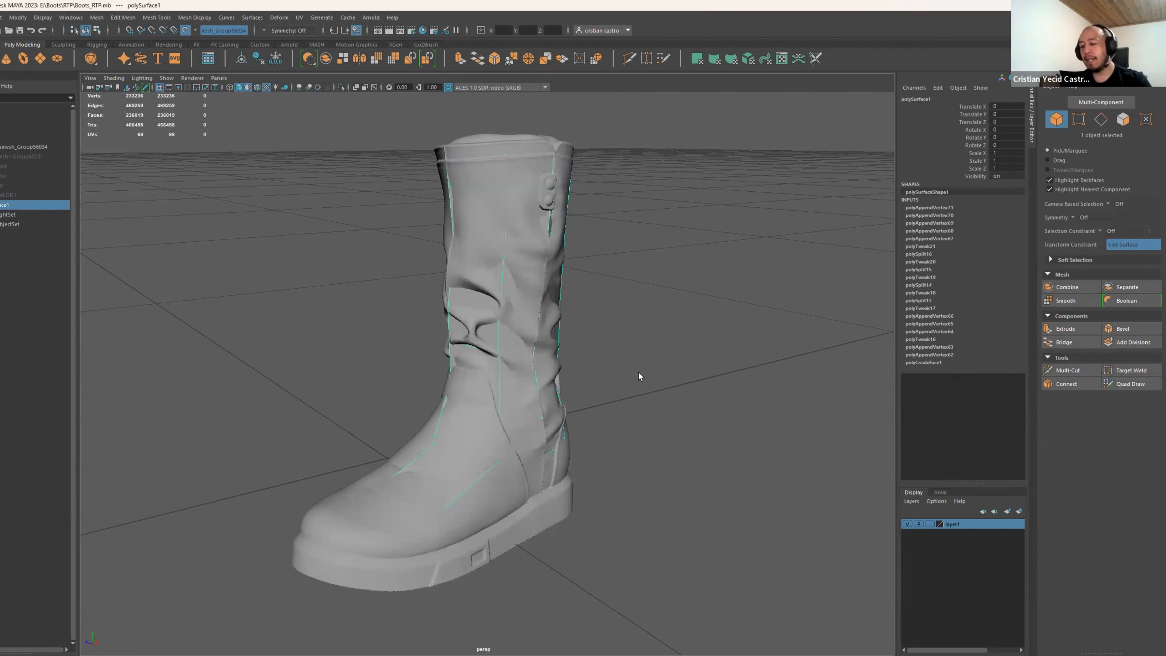
key(Delete)
click(185, 30)
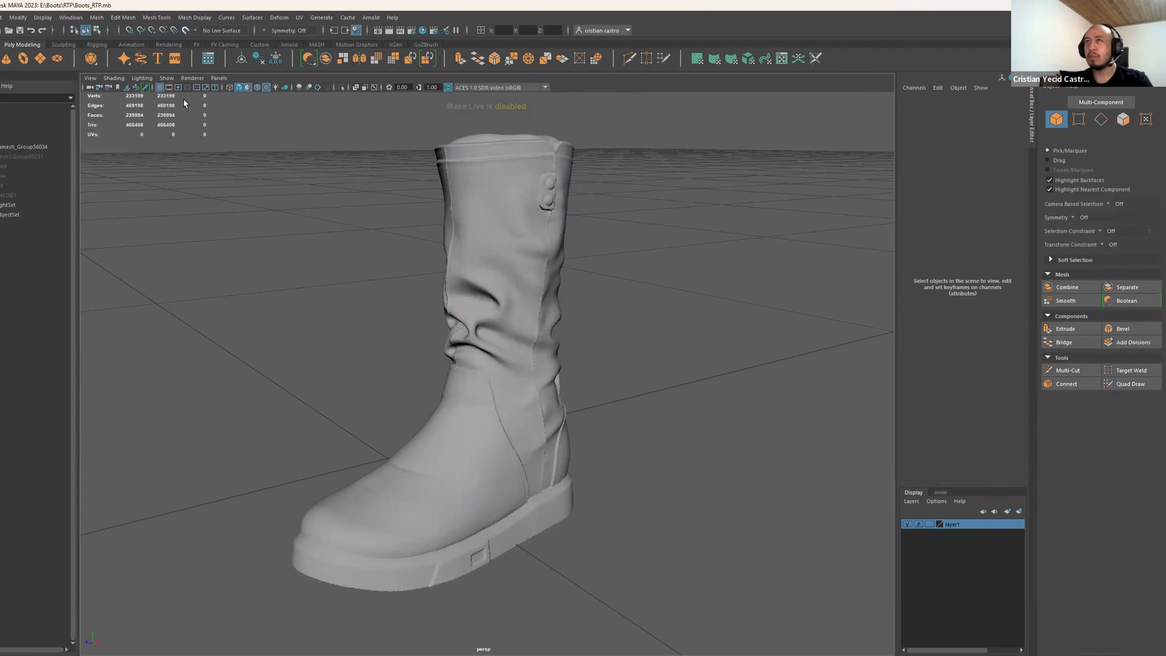
Step: Unhide the RetopoMed low-poly mesh and hide layer1 with the high-poly boot
click(2, 167)
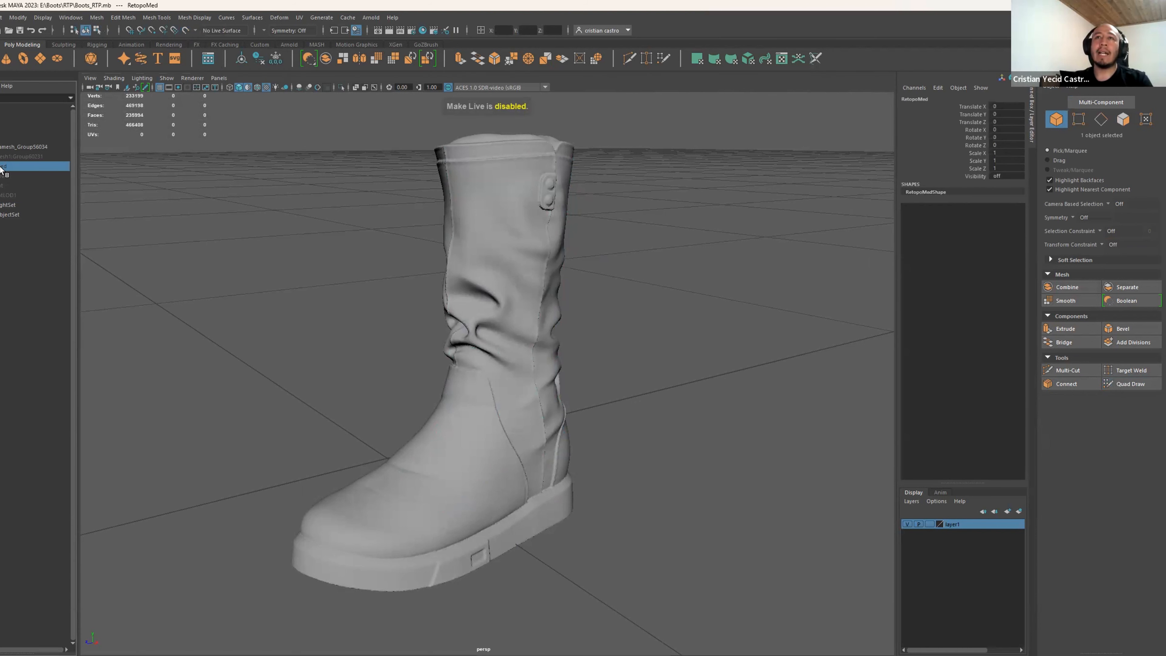
key(shift+h)
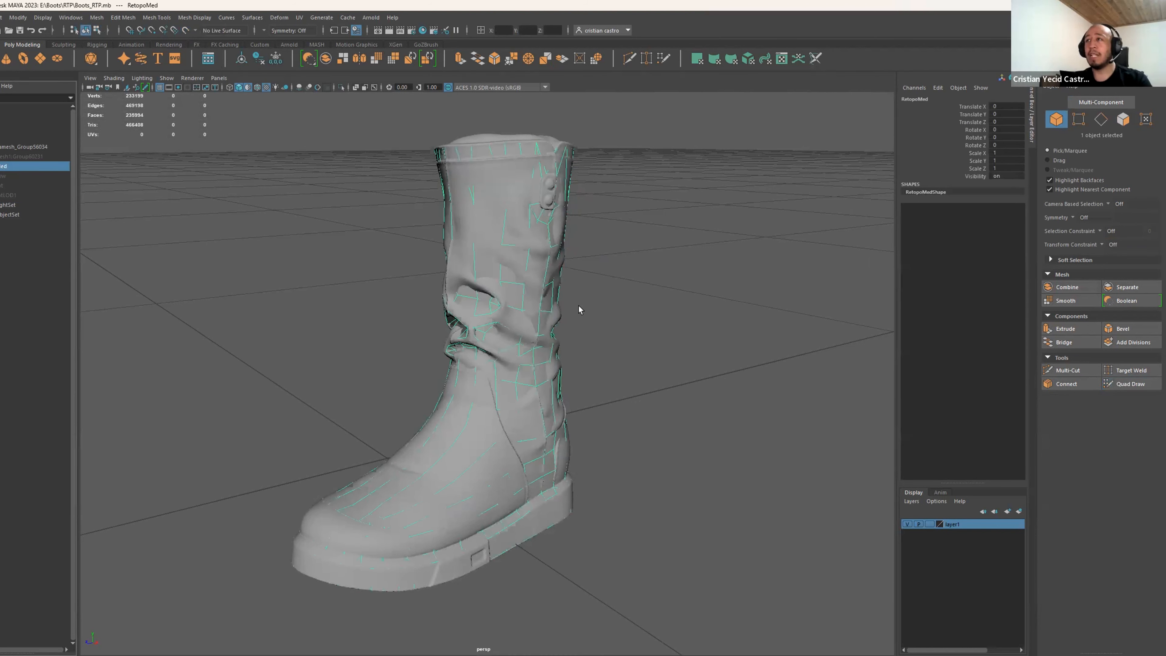
click(907, 524)
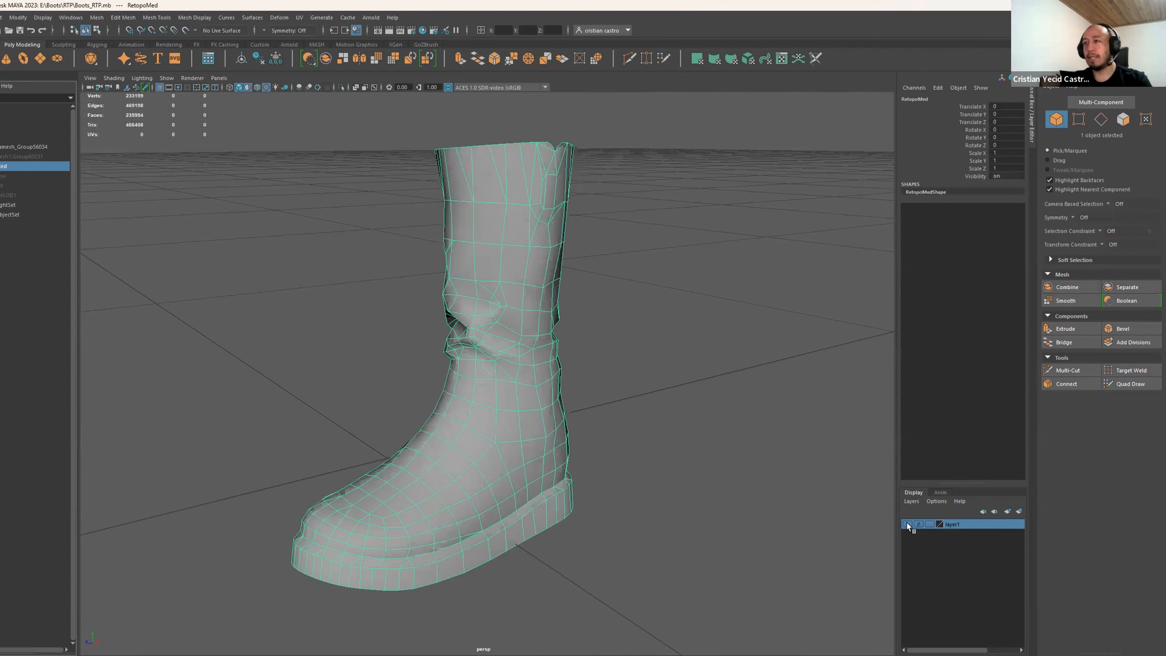
Step: Examine RetopoMed's edge flow around the shaft folds, instep, toe and sole from several angles, and hide the mesh
click(707, 472)
alt+drag(604, 448, 622, 403)
click(596, 445)
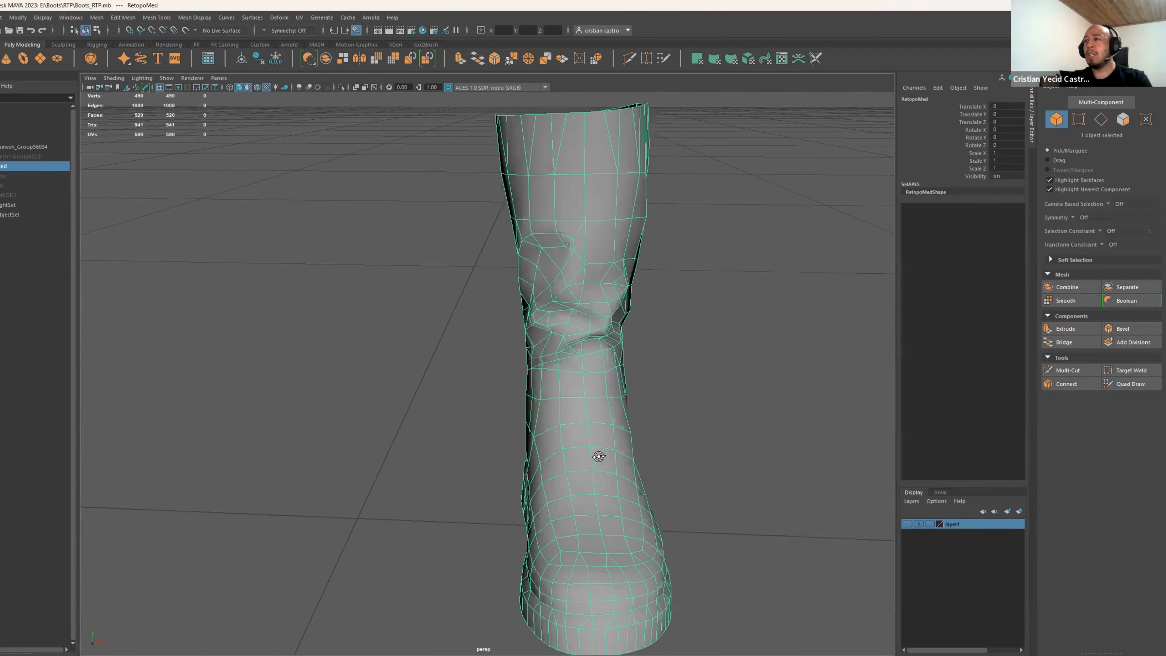
alt+drag(598, 455, 606, 494)
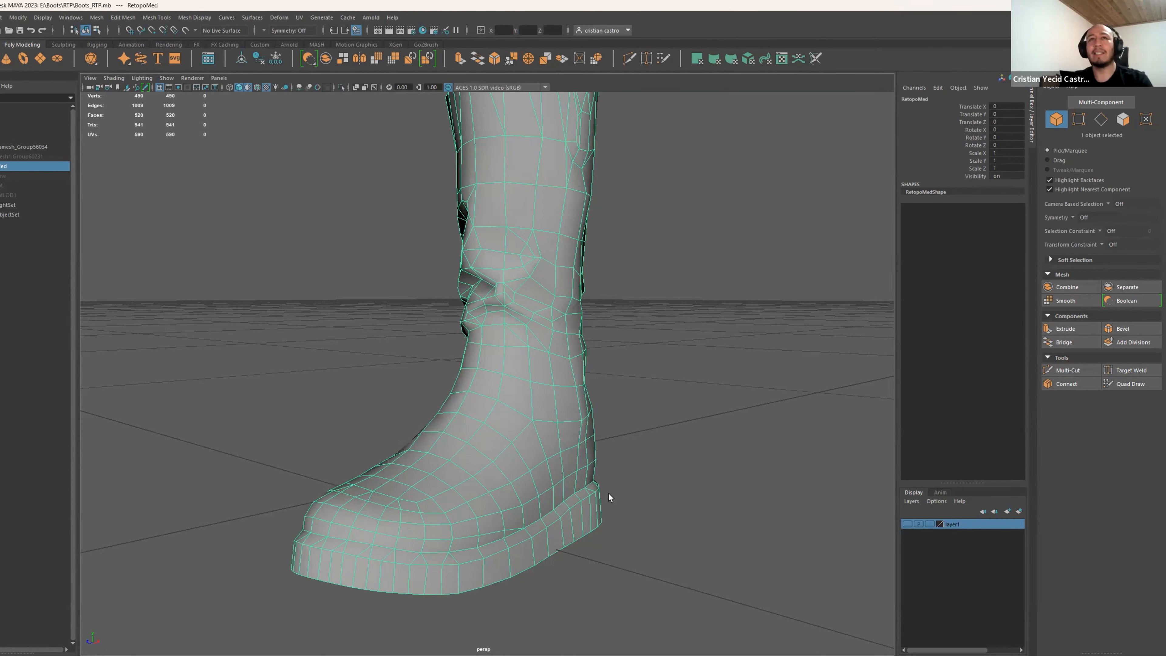
alt+drag(606, 482, 552, 481)
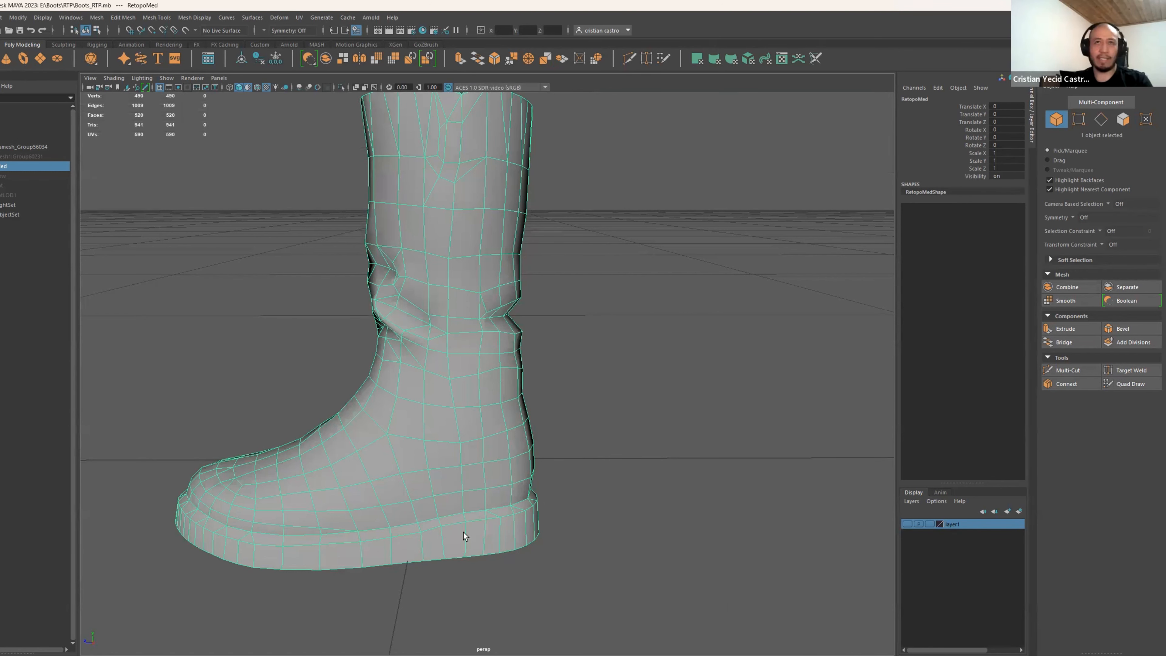
alt+drag(453, 536, 519, 529)
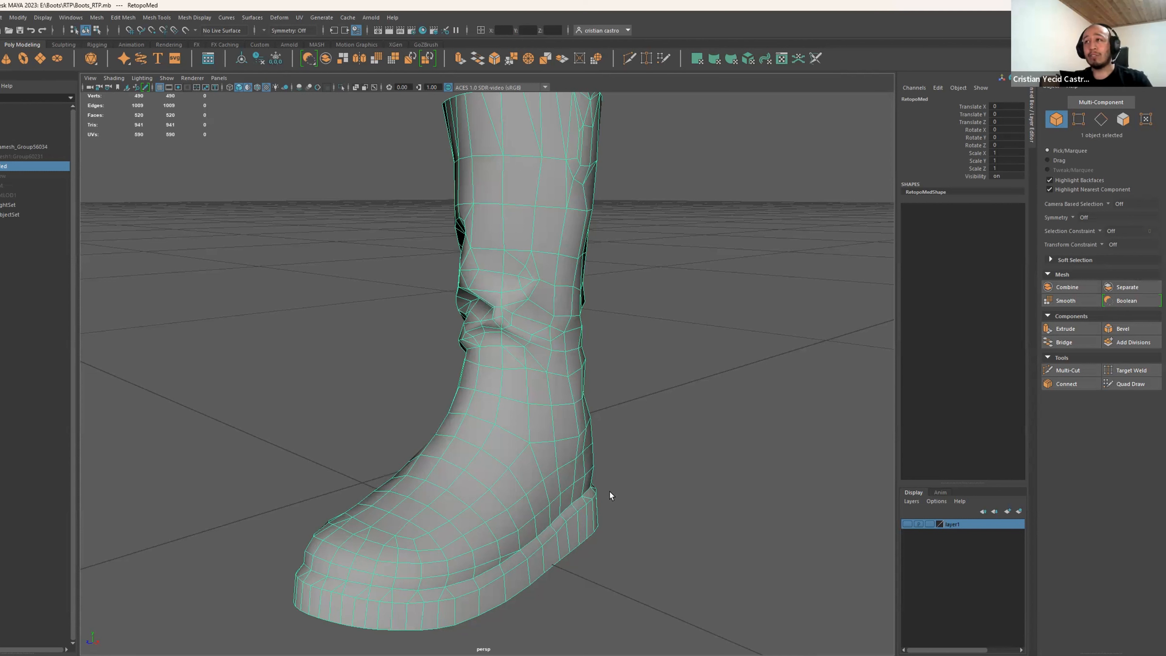
alt+drag(530, 469, 606, 461)
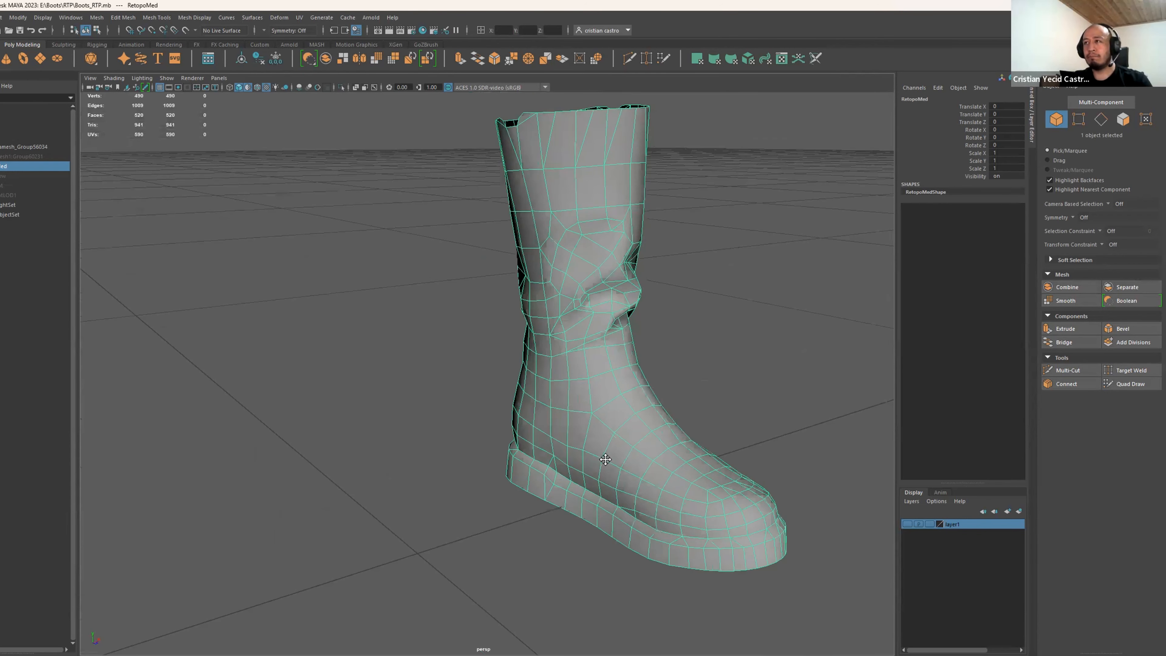
alt+middle_drag(607, 461, 514, 470)
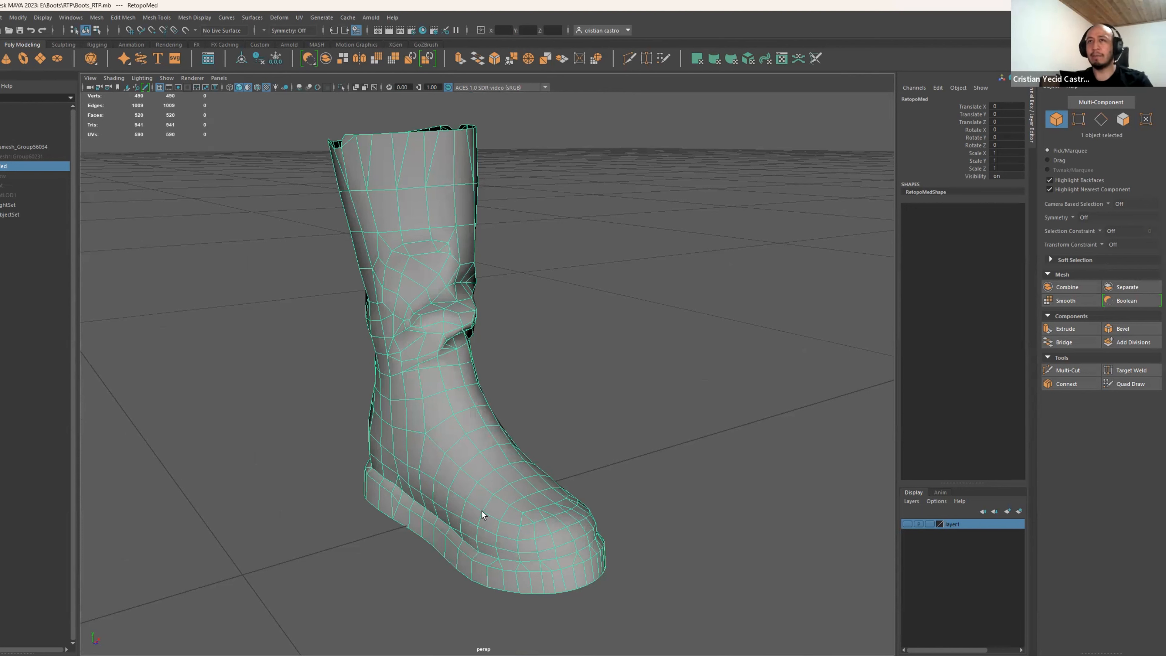
key(ctrl+h)
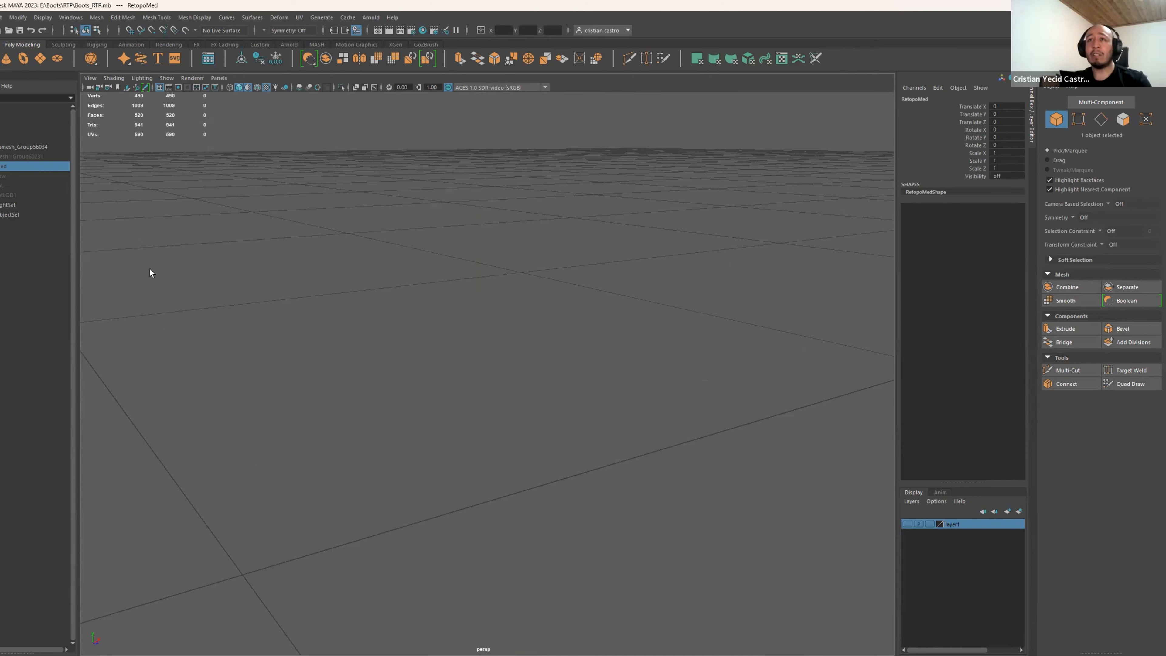
Step: Unhide the RetopoLow mesh and check its polygon count
click(9, 175)
key(shift+h)
alt+drag(539, 409, 462, 403)
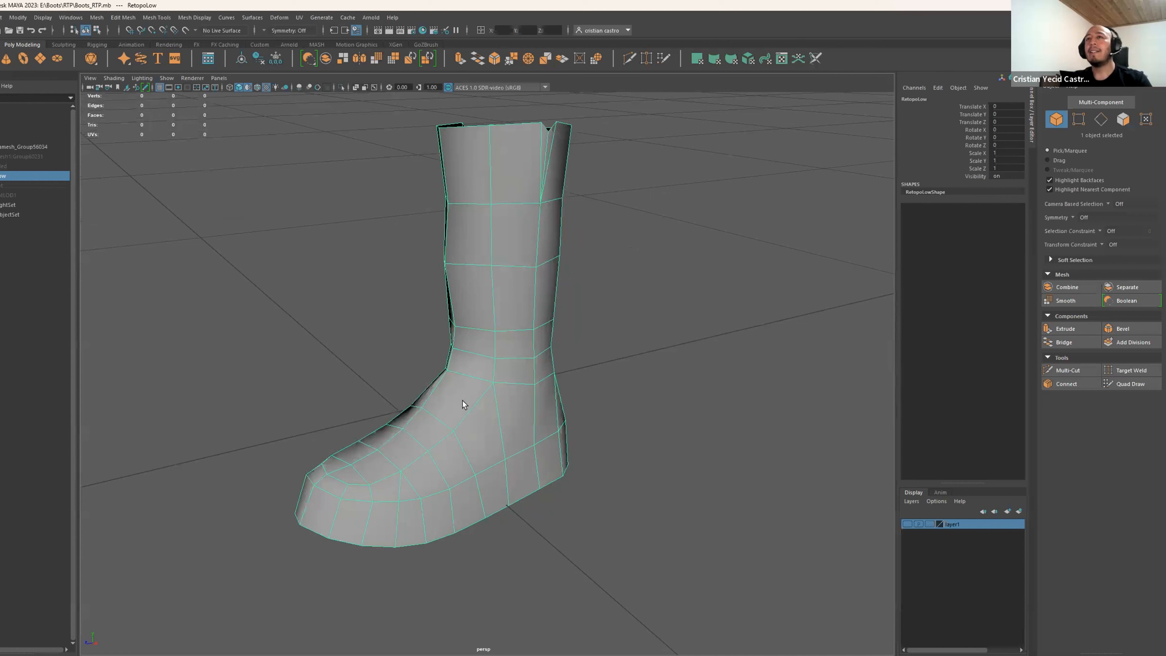
click(404, 368)
click(487, 325)
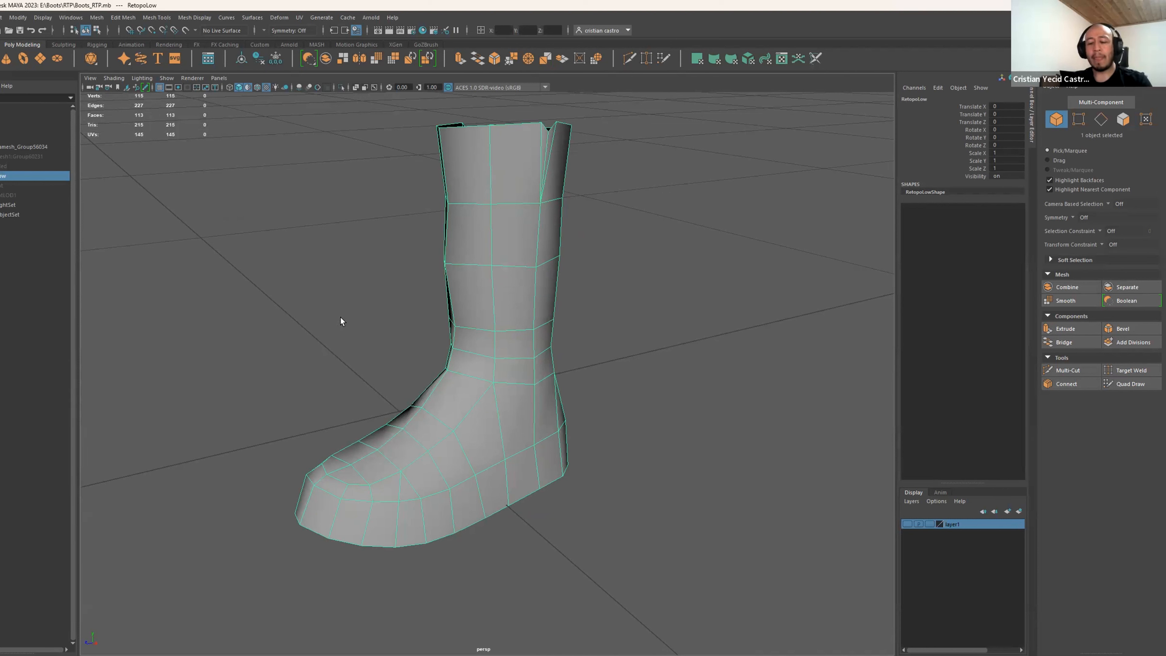
Step: Swap visibility from RetopoLow to RetopoMed and check RetopoMed's polygon count for comparison
key(ctrl+h)
click(6, 165)
key(shift+h)
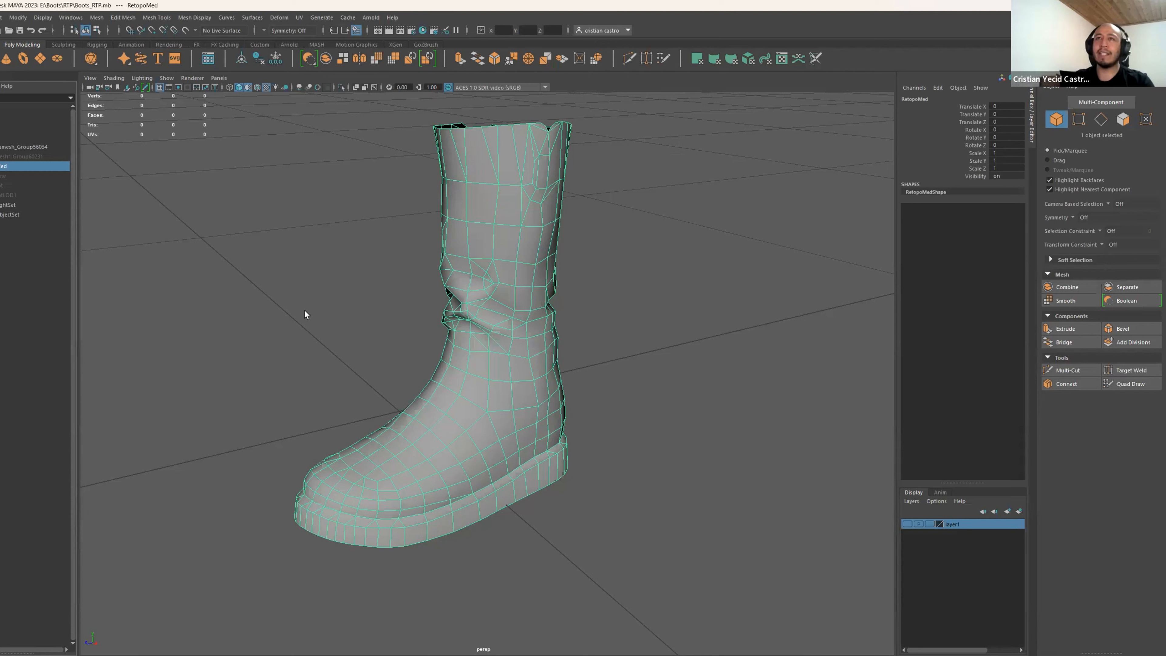
click(319, 311)
click(488, 268)
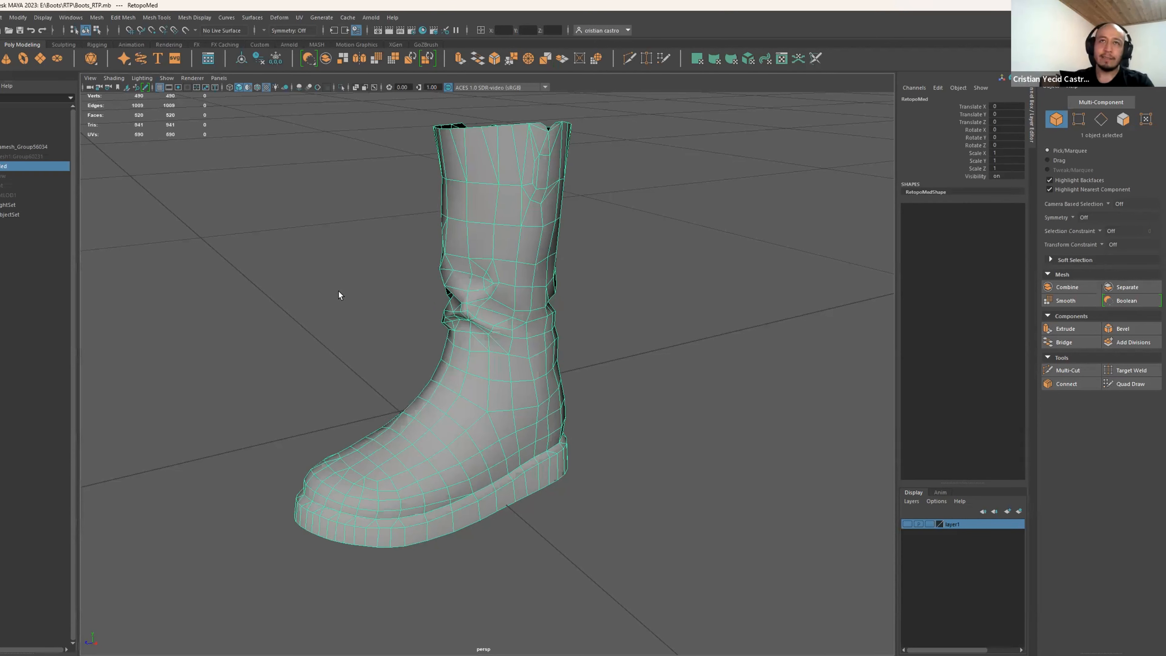
Step: Hide RetopoMed and show the RetopoLow mesh again
key(ctrl+h)
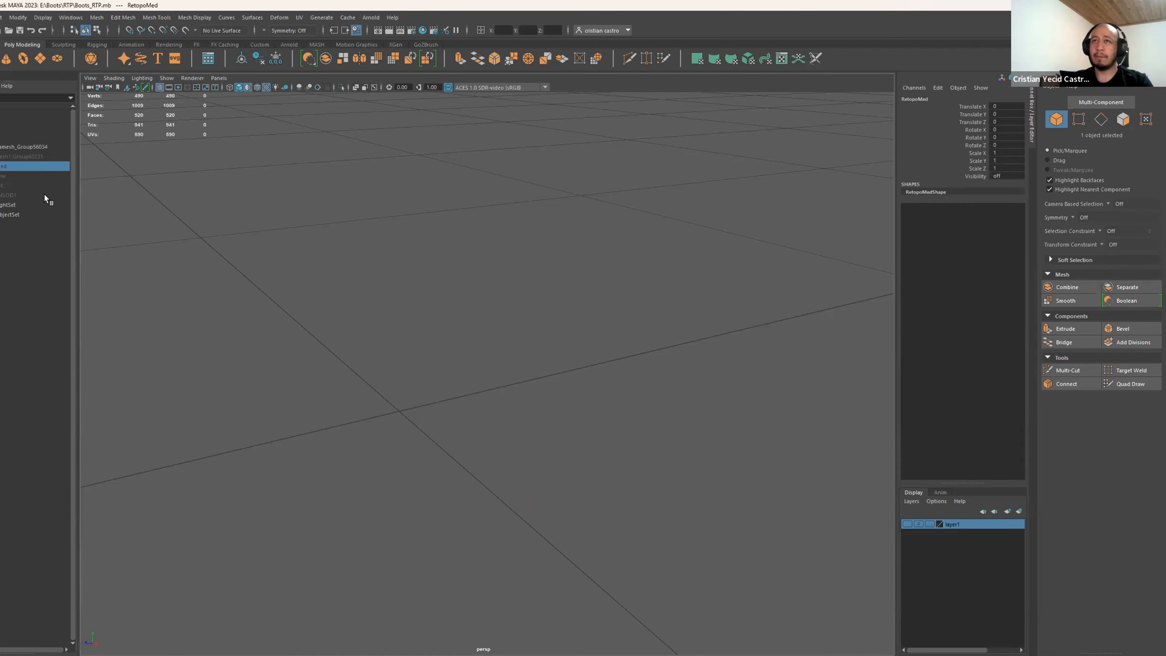
click(7, 176)
key(shift+h)
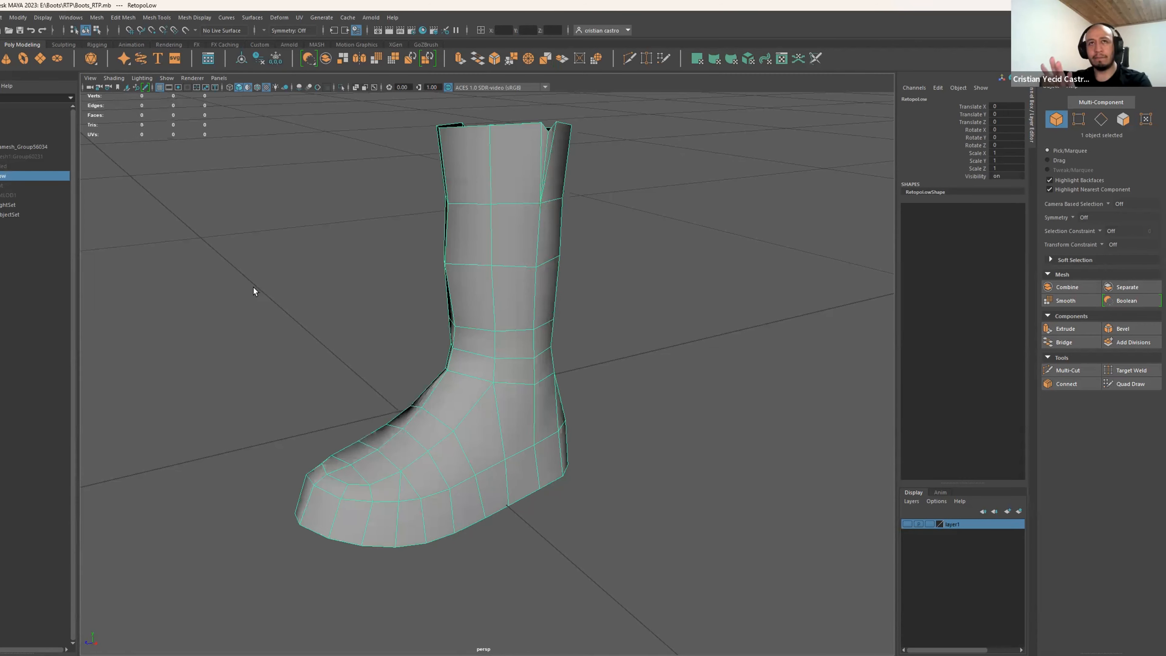
Step: Launch Blender 3.4 and delete the default camera, light and cube from the scene
key(super)
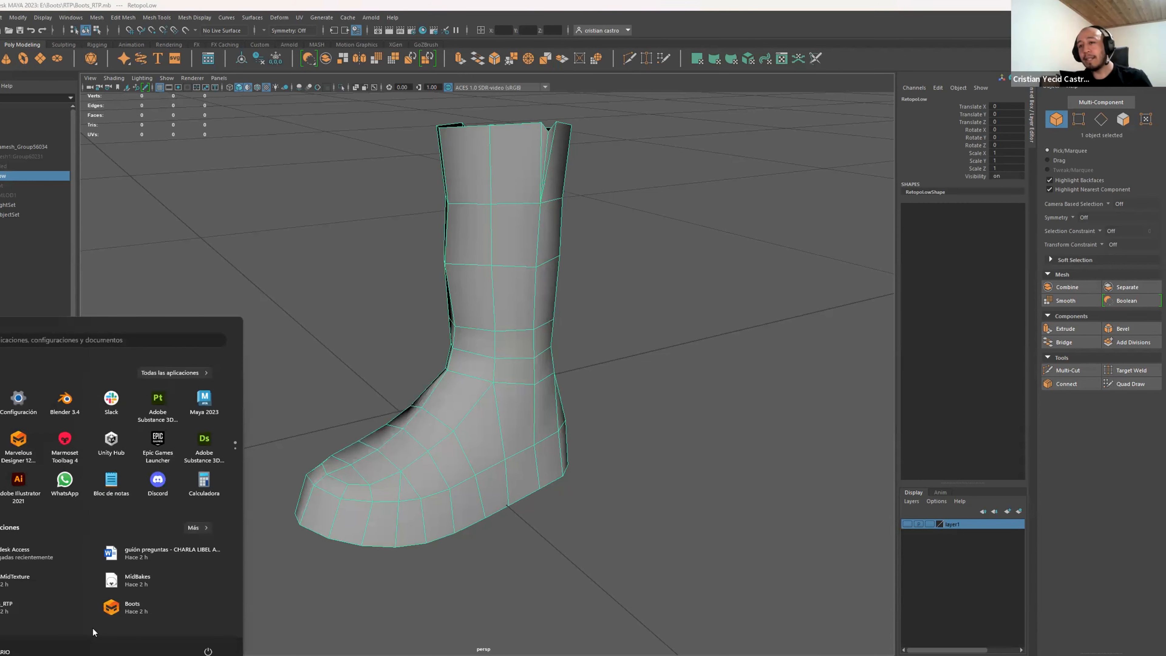
click(62, 411)
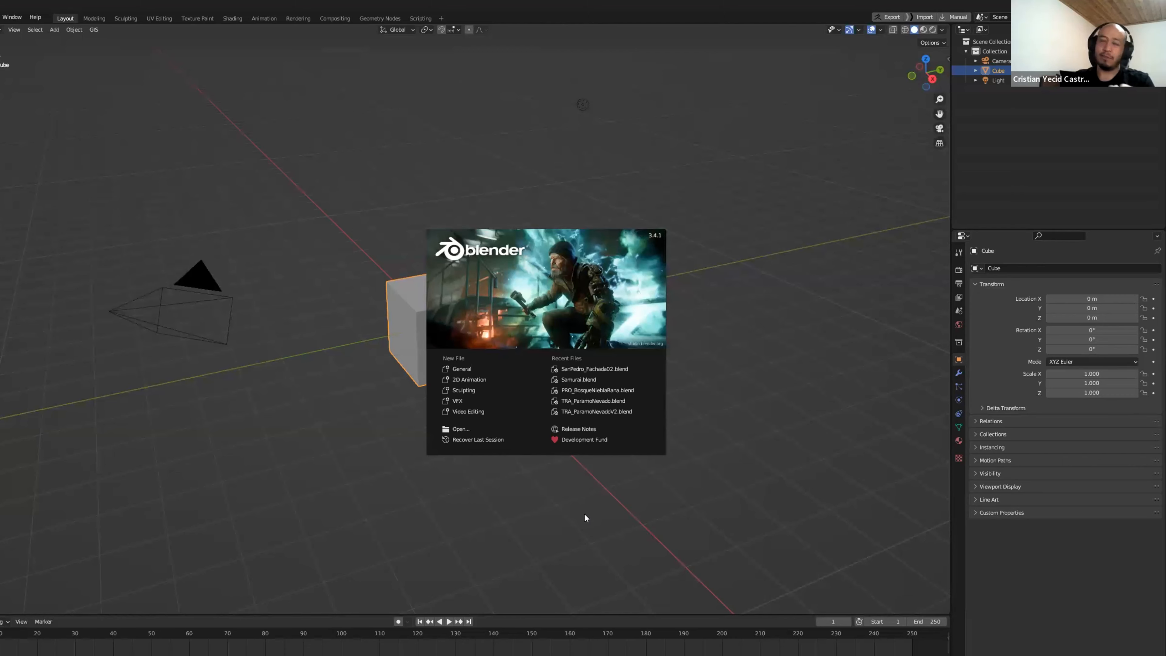
click(579, 524)
click(186, 284)
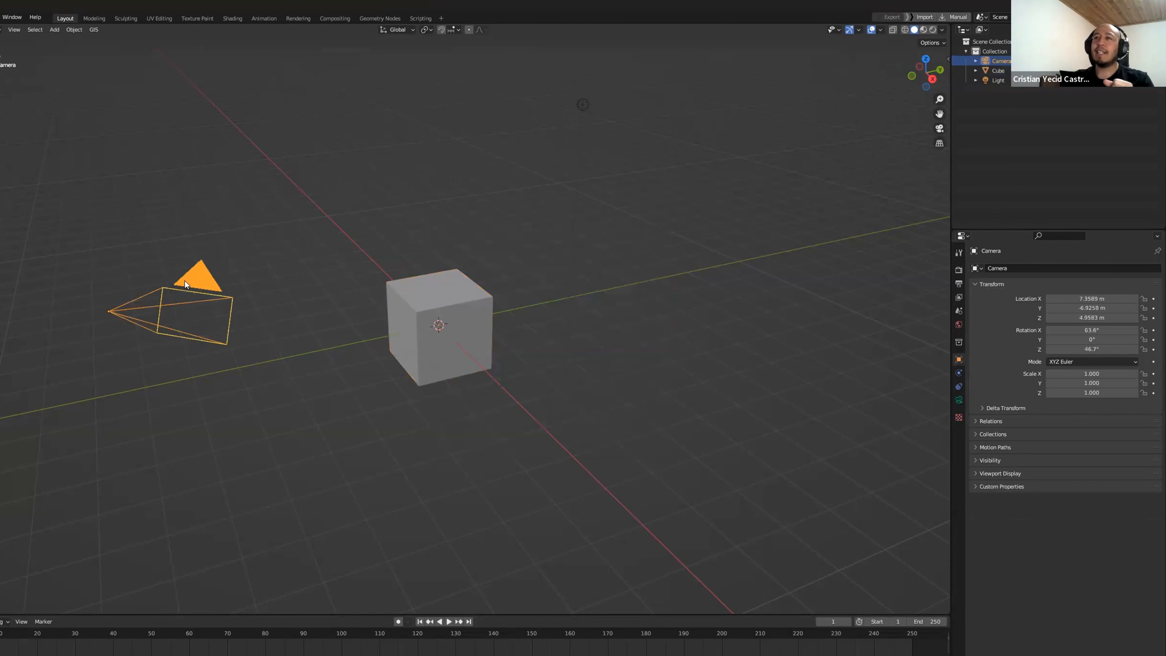
shift+click(581, 106)
key(Delete)
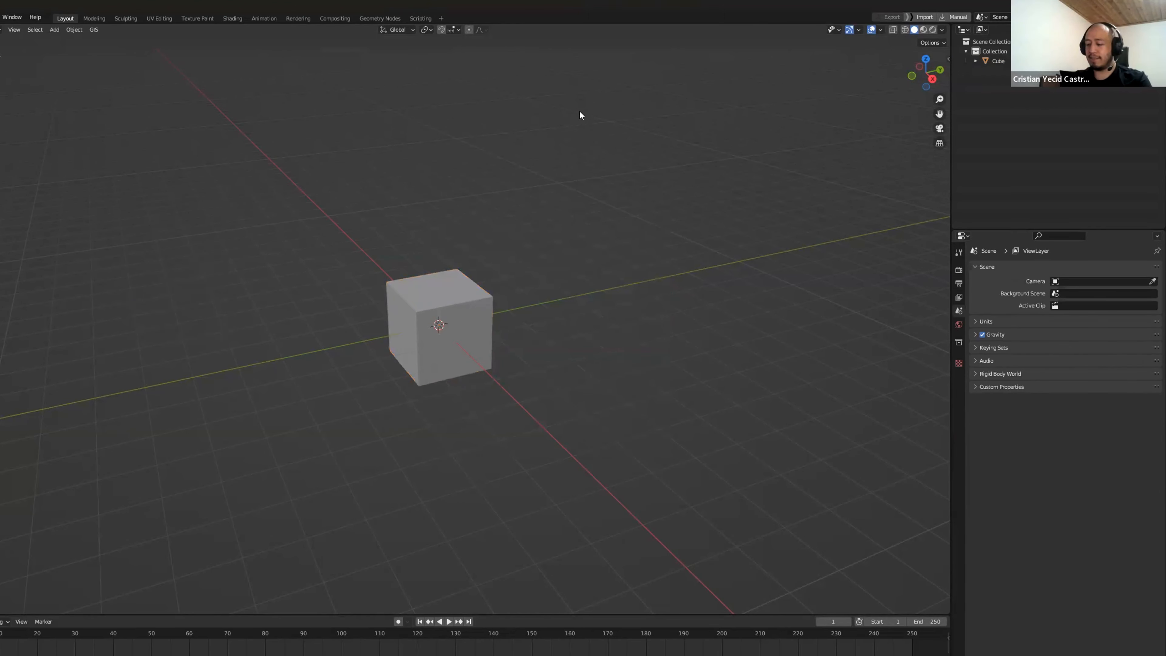
key(KP_7)
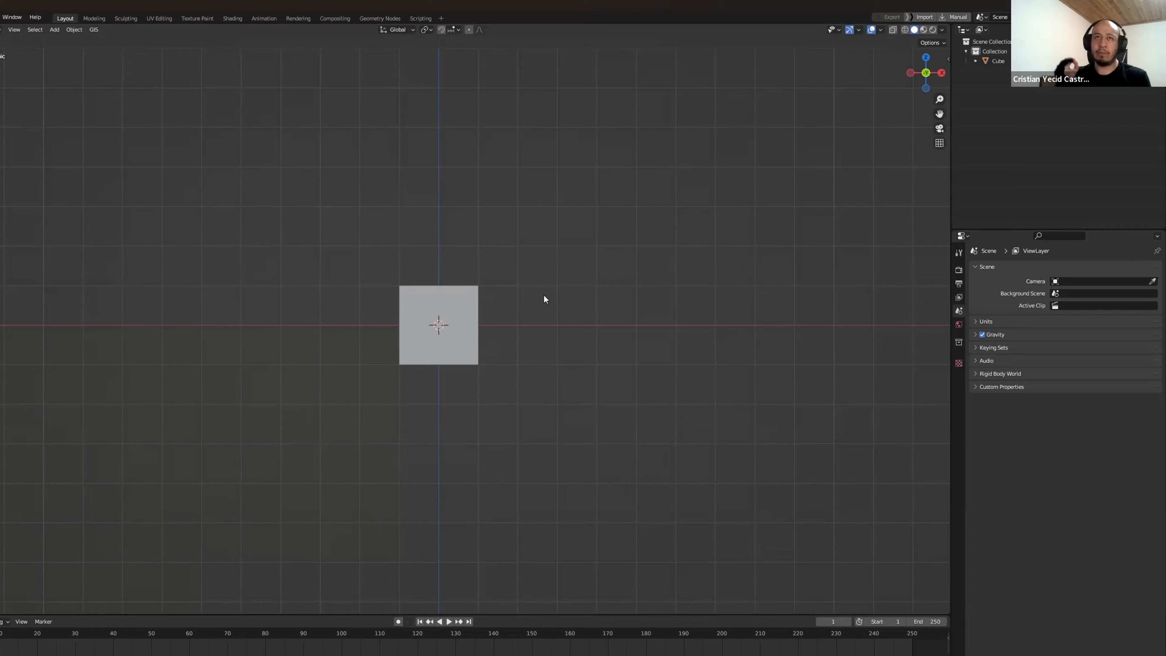
click(462, 317)
key(Delete)
Step: Import BootDynamesh.obj from E:\Boots\RTP with the legacy Wavefront OBJ importer and select the boot
middle_drag(465, 291, 427, 339)
click(0, 17)
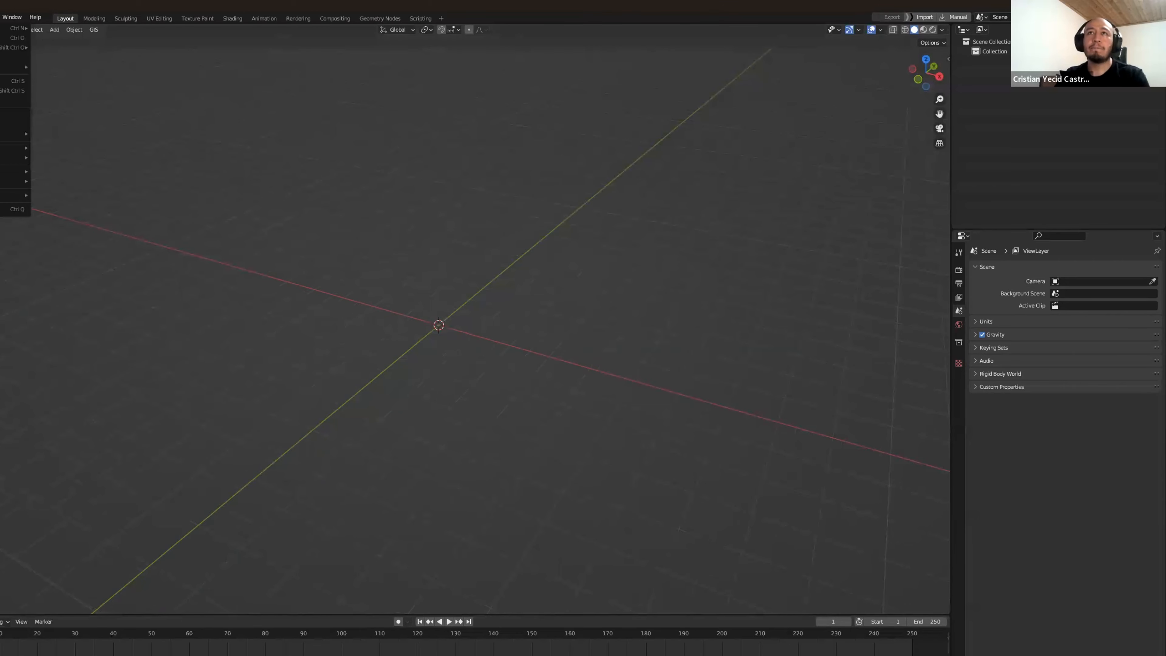
mouse_move(19, 147)
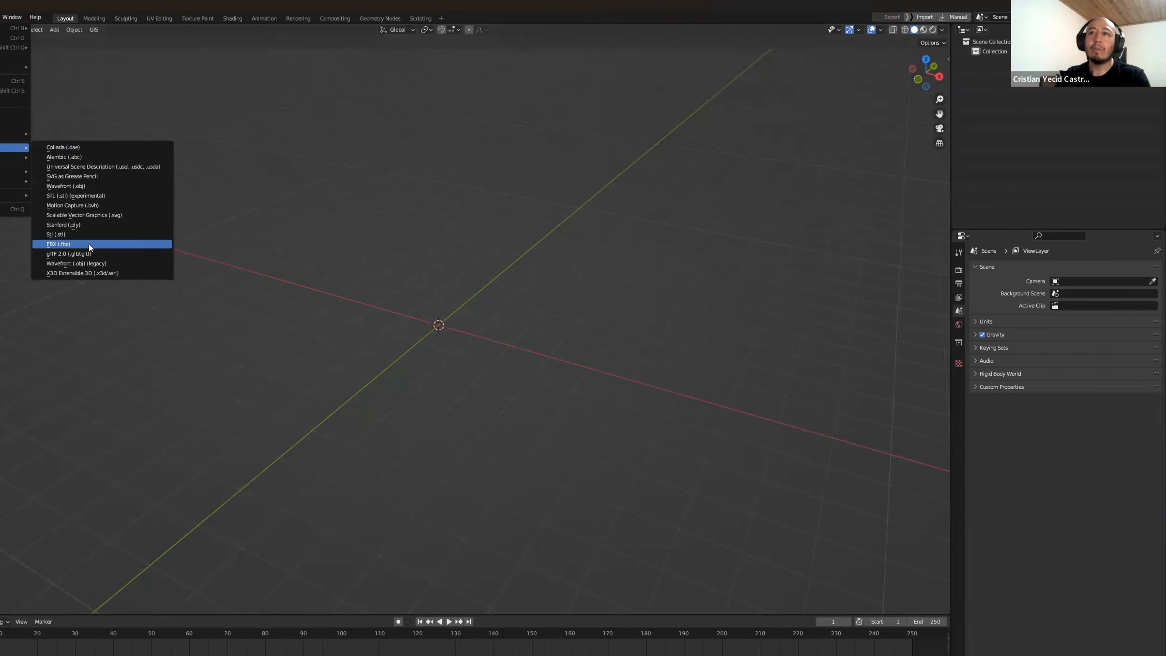
click(108, 262)
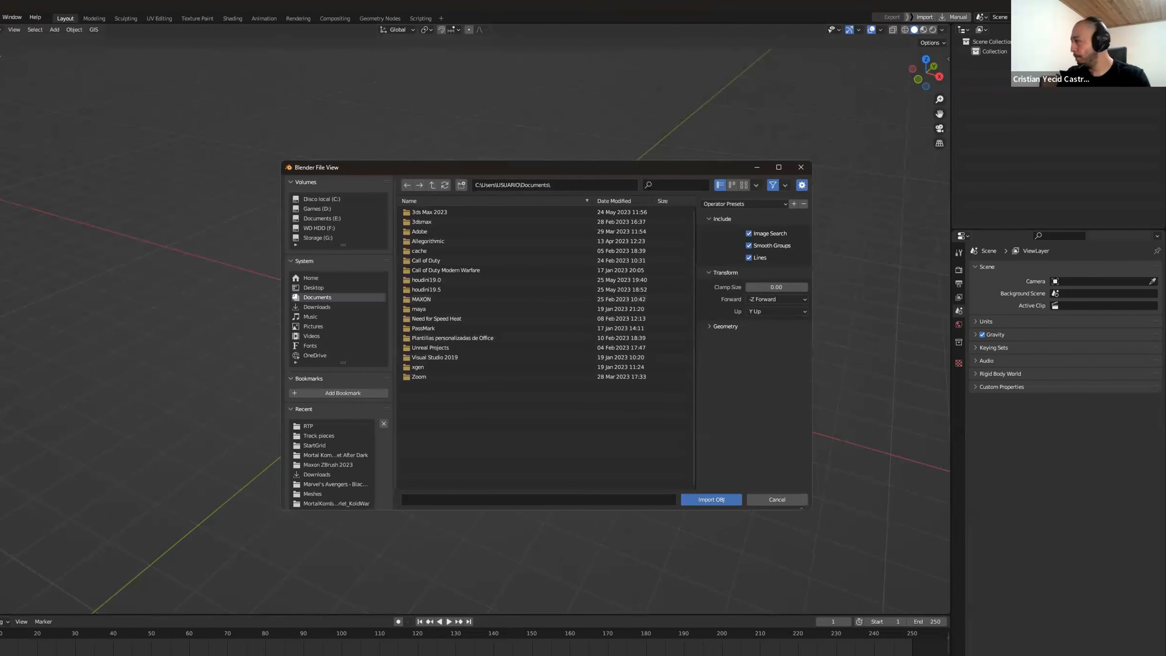
click(571, 186)
text(E:\Boots)
key(Return)
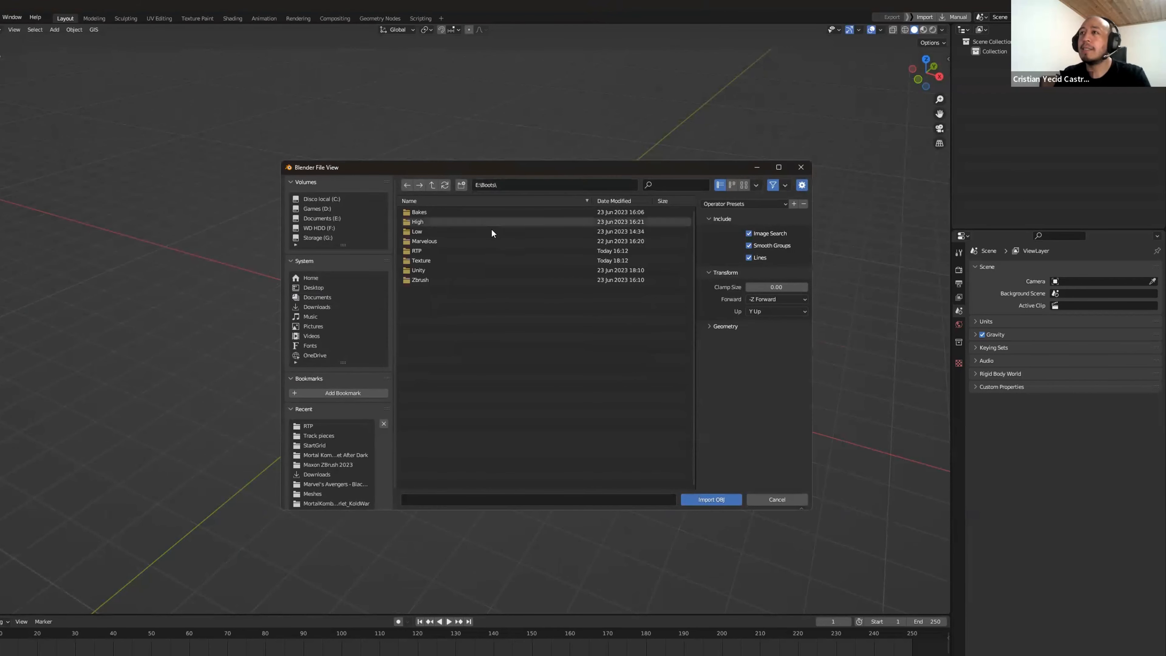
double_click(423, 250)
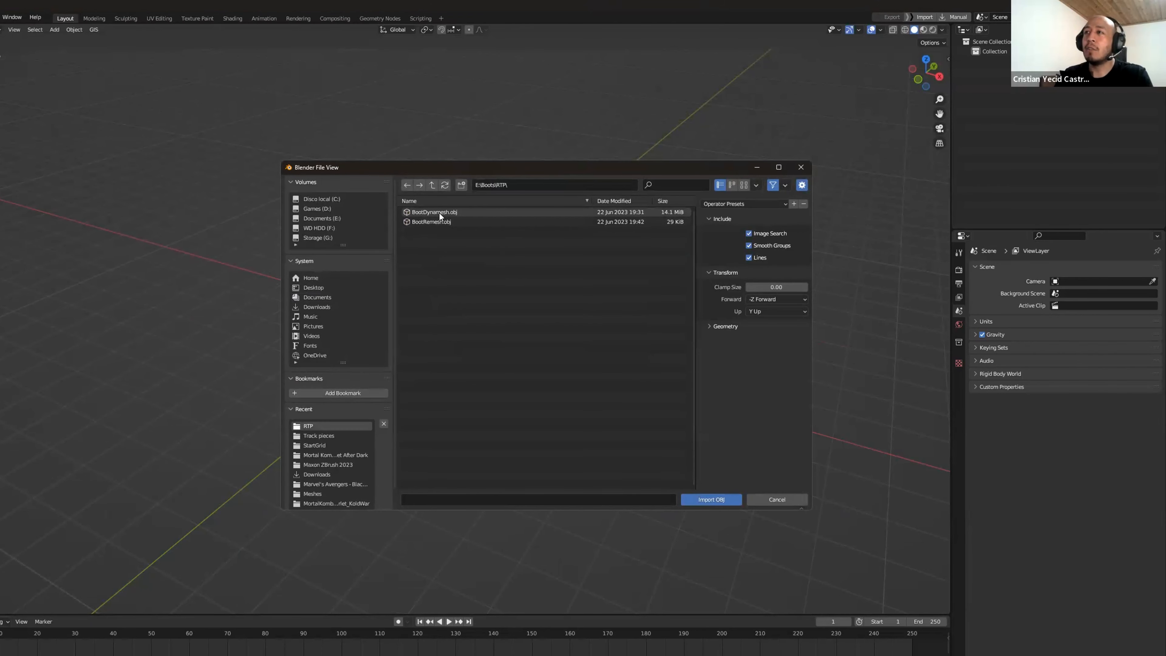
double_click(439, 211)
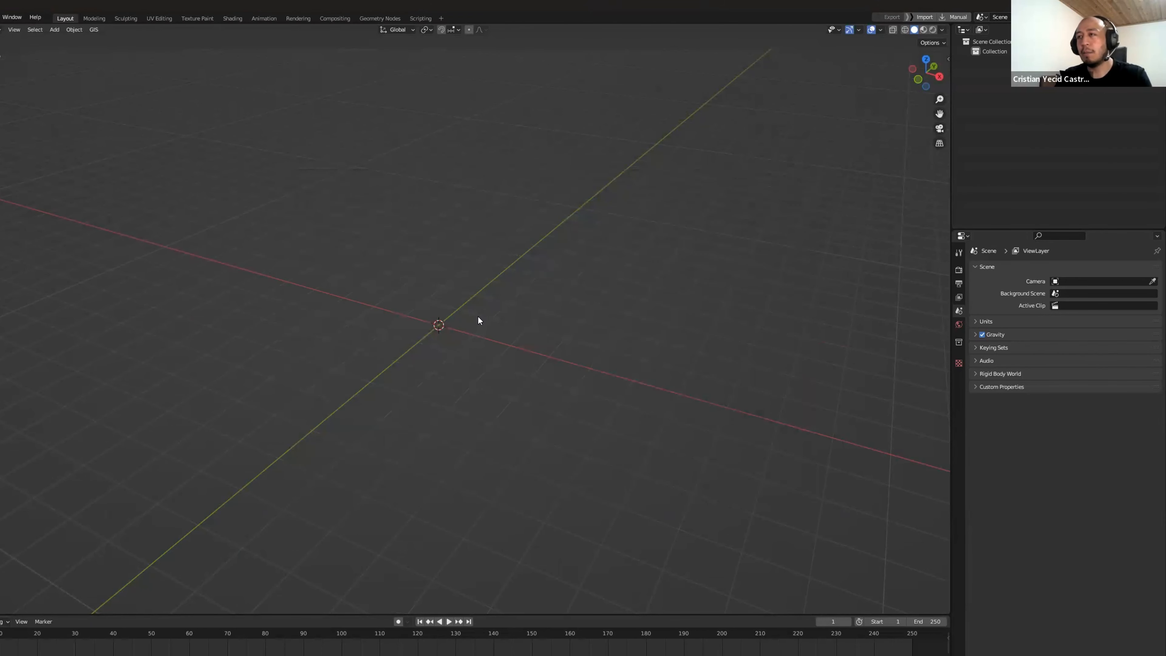
key(KP_Decimal)
click(579, 332)
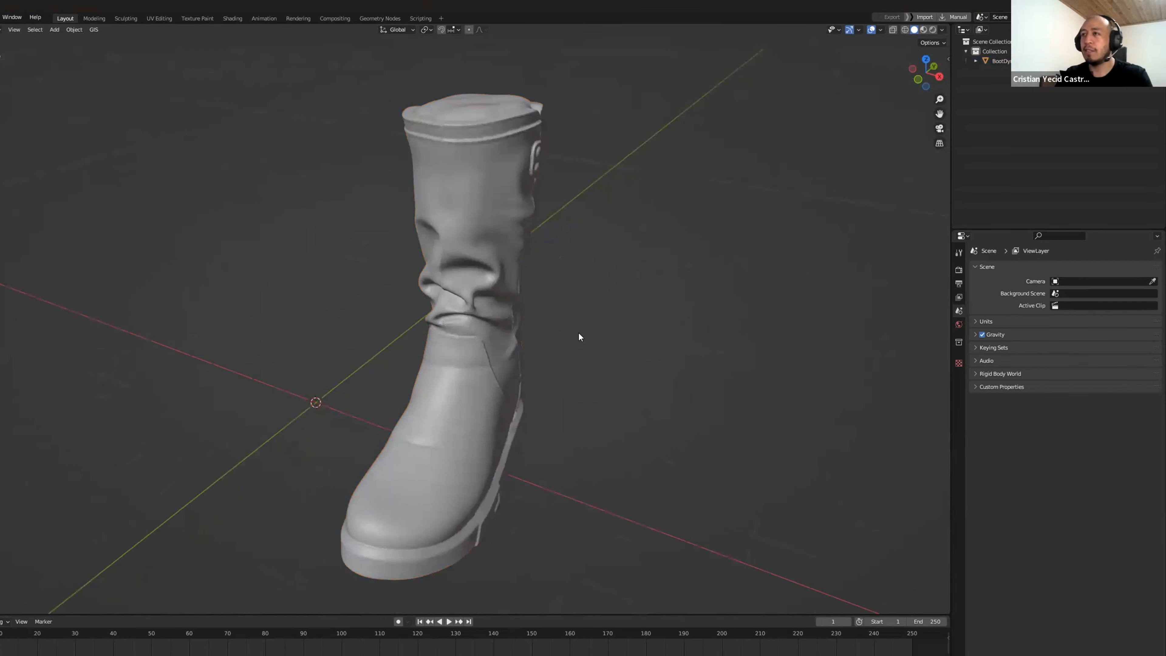
middle_drag(578, 331, 516, 302)
click(515, 302)
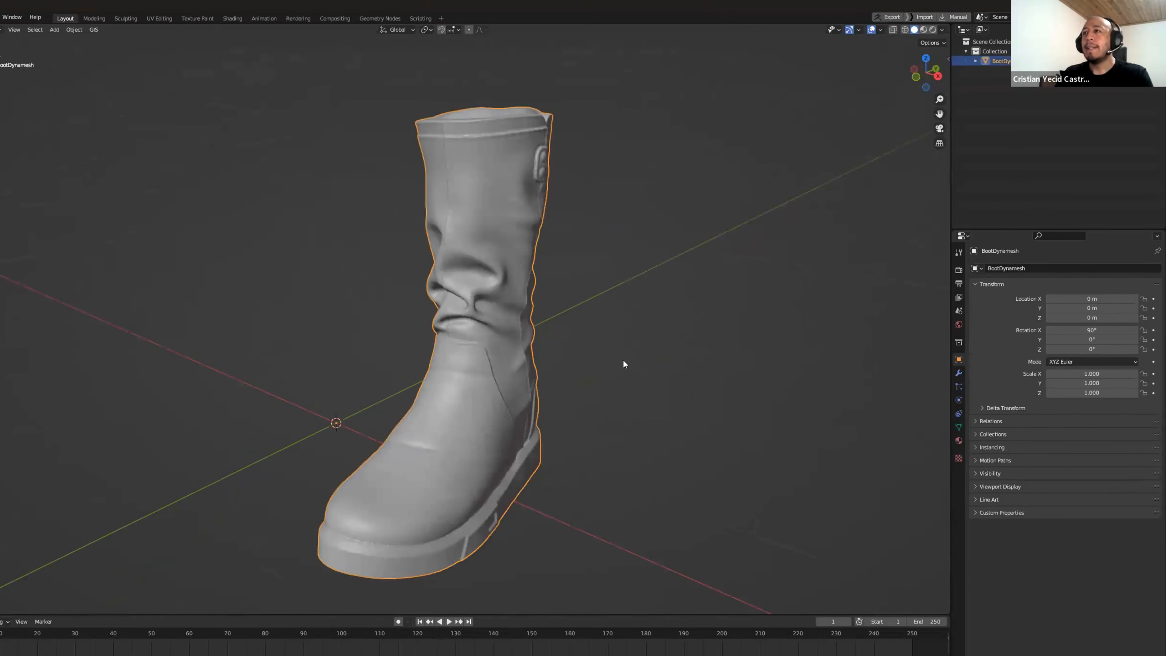
mouse_move(623, 359)
middle_down()
mouse_move(606, 371)
mouse_move(608, 347)
middle_up()
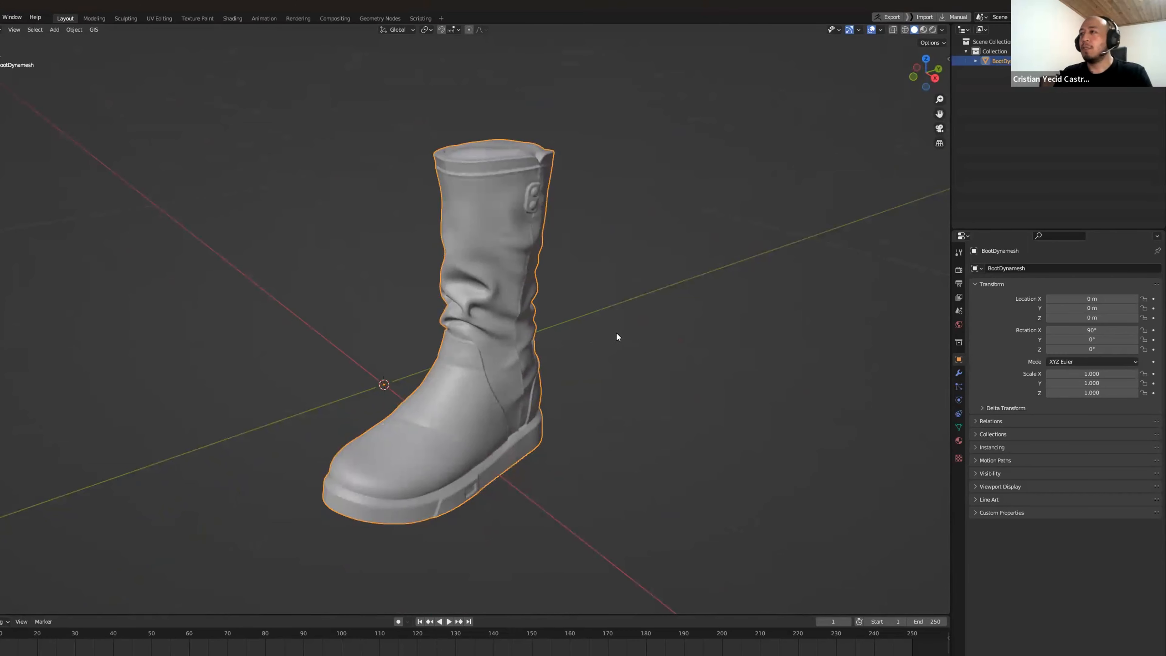
Step: Add a plane mesh to the scene as the starting polygon for the retopology
key(shift+a)
mouse_move(604, 332)
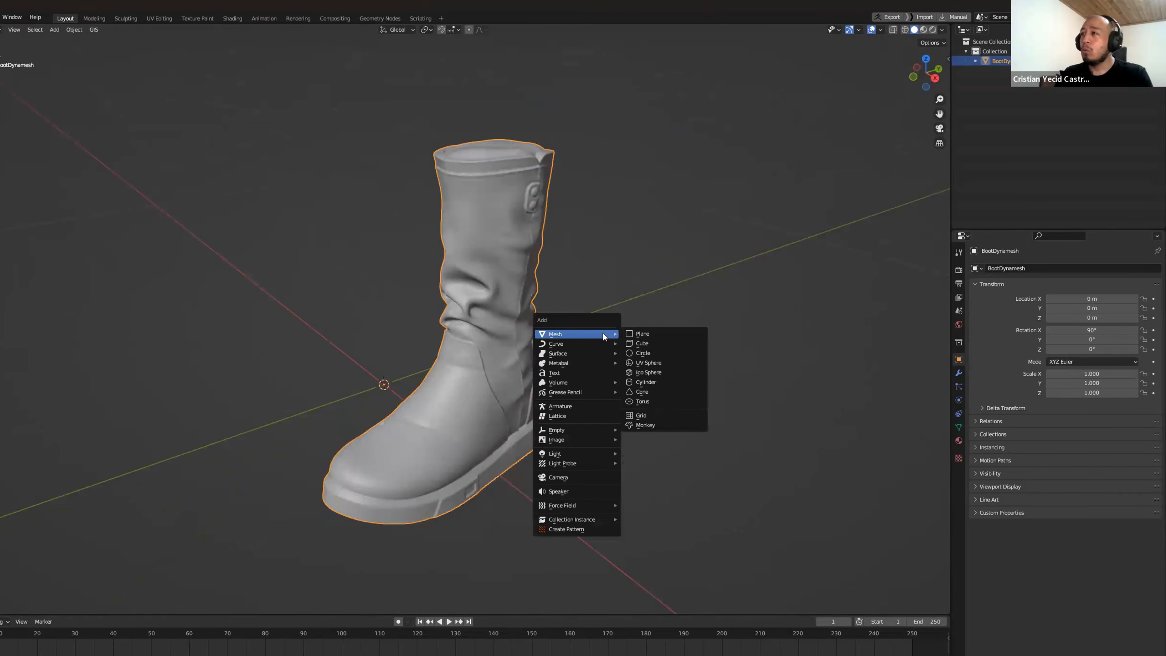
click(645, 334)
scroll(608, 390, down, 5)
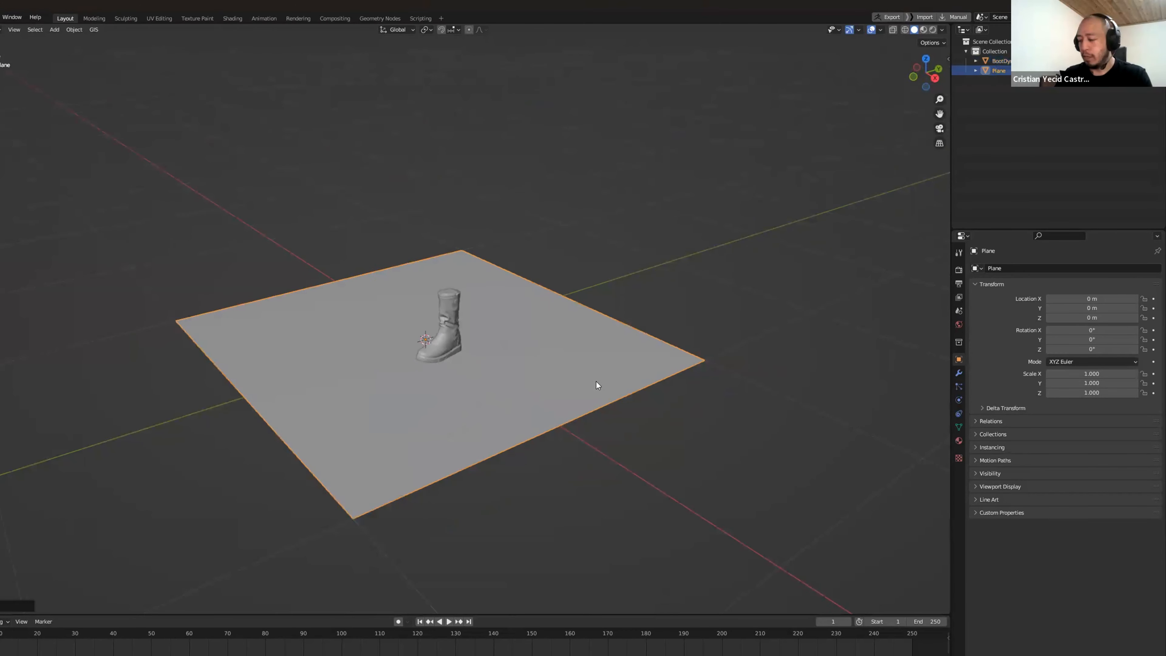
Step: Enter Edit Mode on the plane and rotate its geometry 90° so it stands upright facing the boot's front
key(KP_1)
key(Tab)
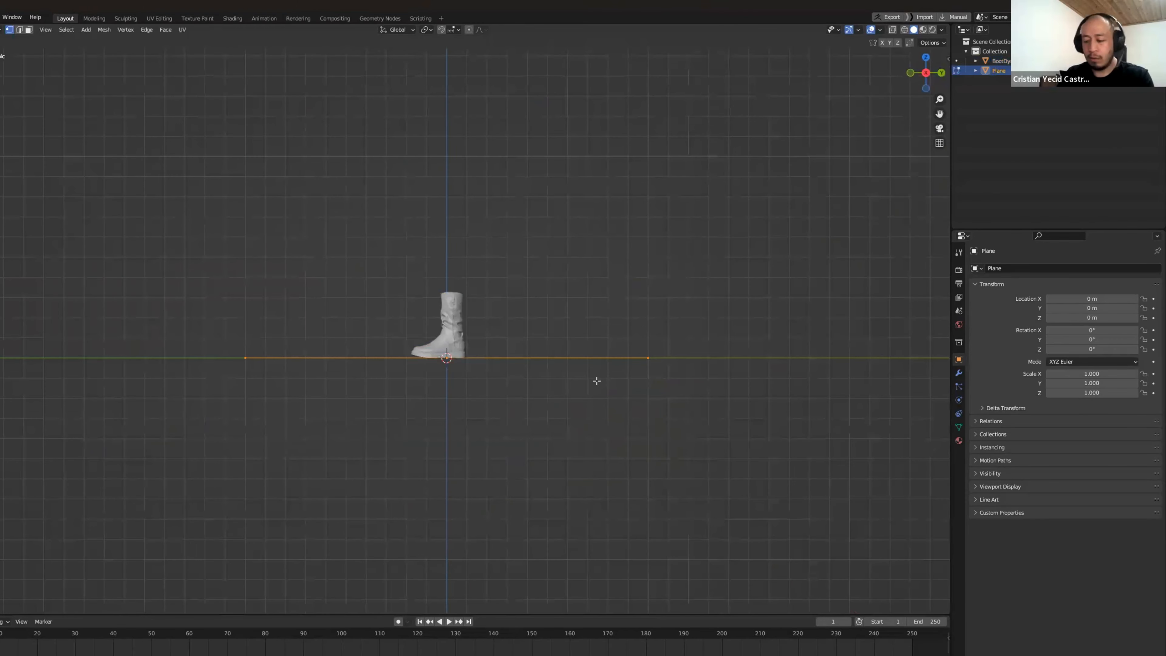
scroll(597, 381, down, 1)
text(s)
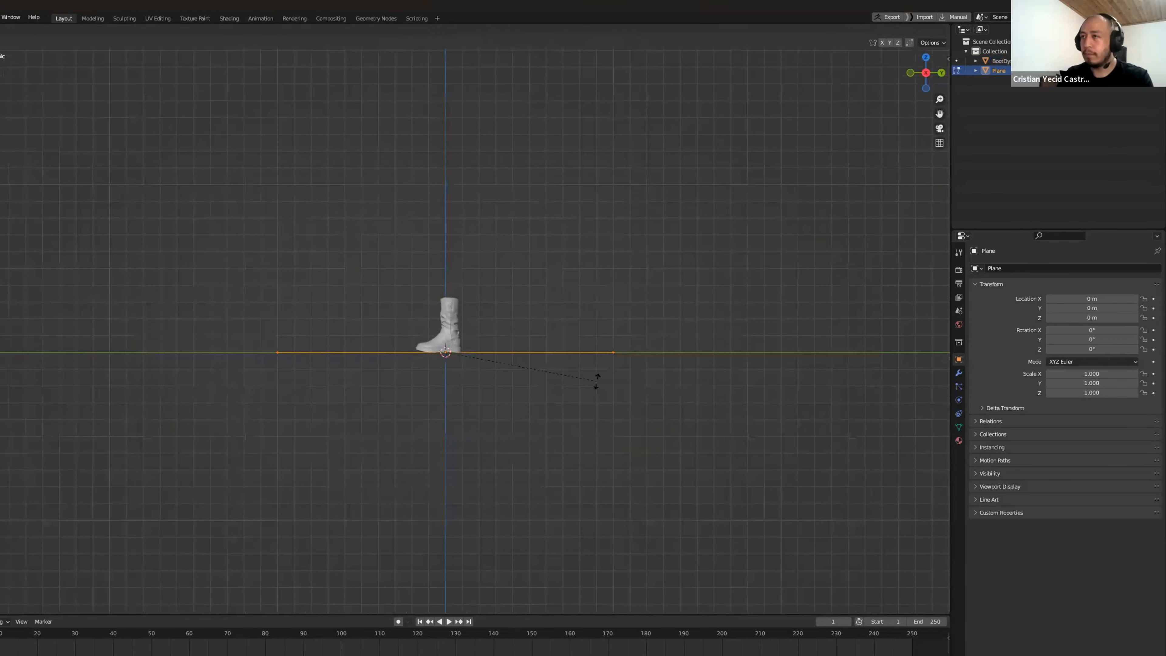
text(90)
key(Return)
middle_drag(532, 377, 597, 396)
scroll(481, 361, down, 5)
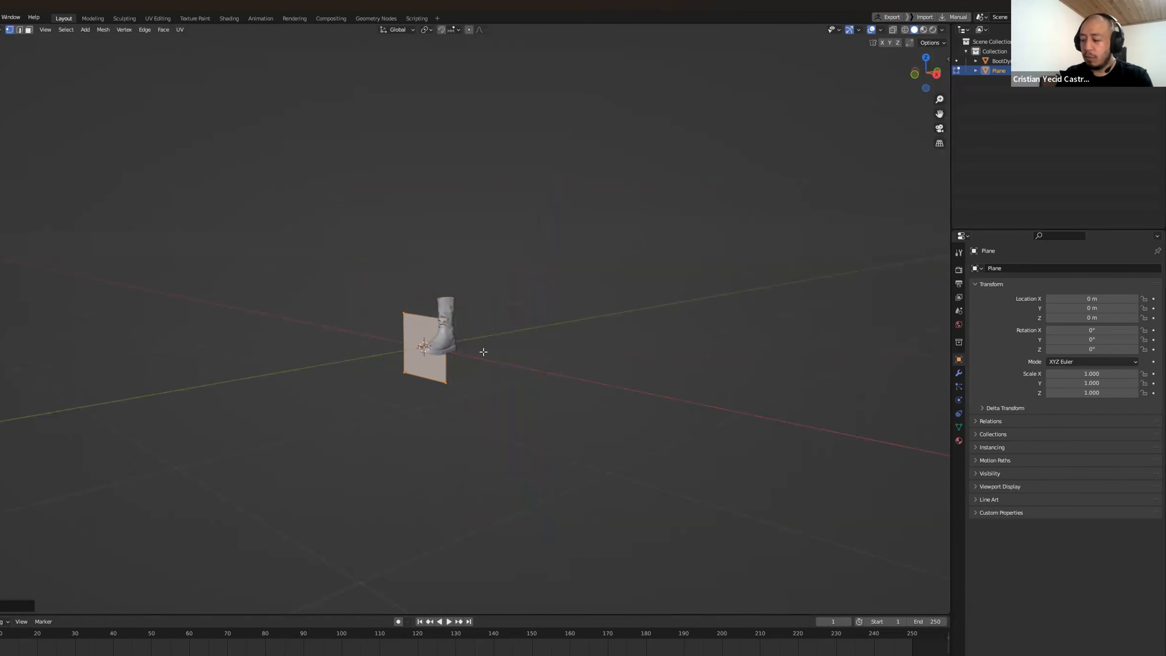
Step: Scale the plane down to about 0.35 and move it in front of the boot's shaft
key(KP_7)
scroll(483, 352, up, 4)
key(s)
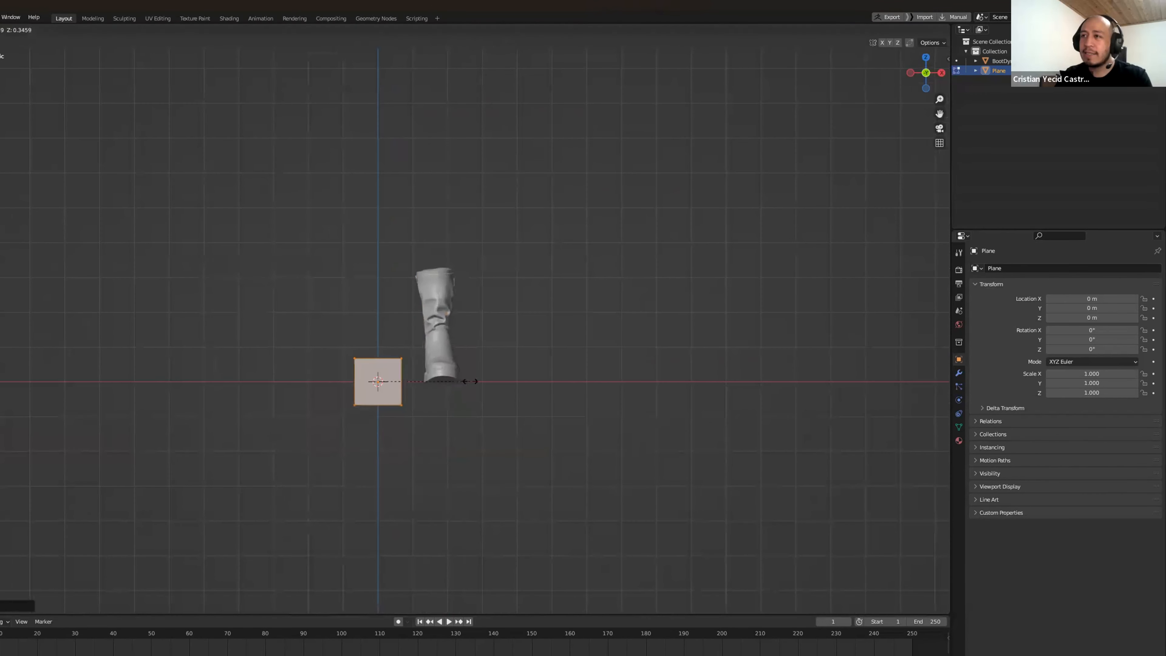
click(467, 382)
key(g)
click(524, 298)
key(KP_3)
key(g)
click(497, 291)
middle_drag(498, 290, 527, 298)
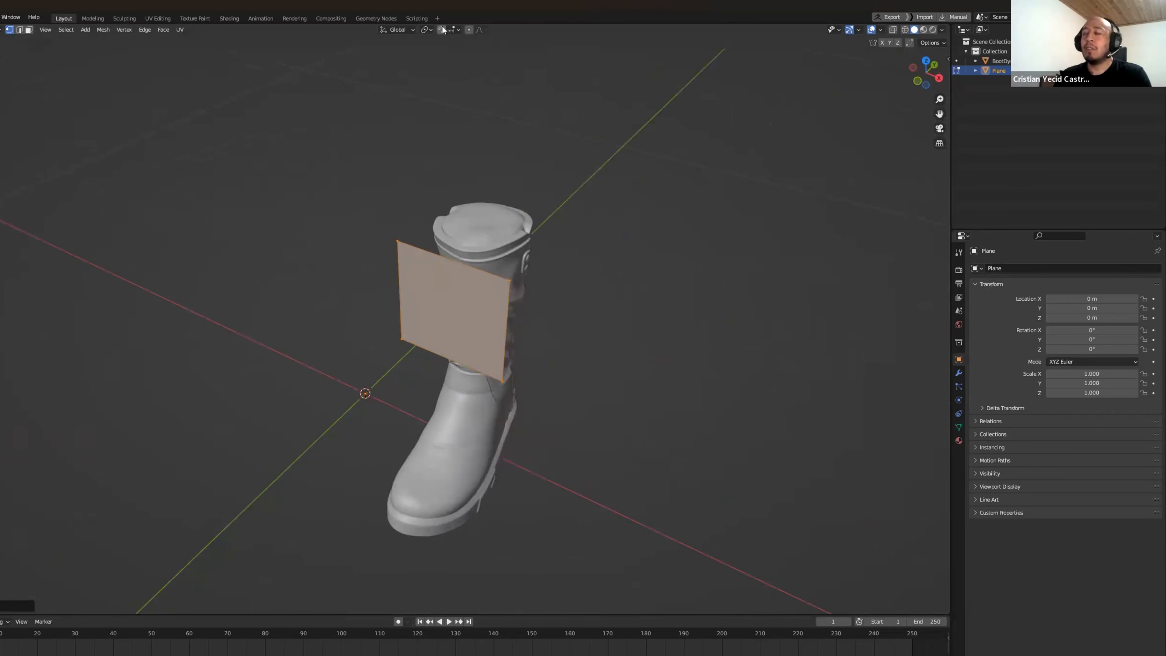
Step: Enable Face Project snapping and move the plane's two upper vertices onto the boot's cuff
click(457, 30)
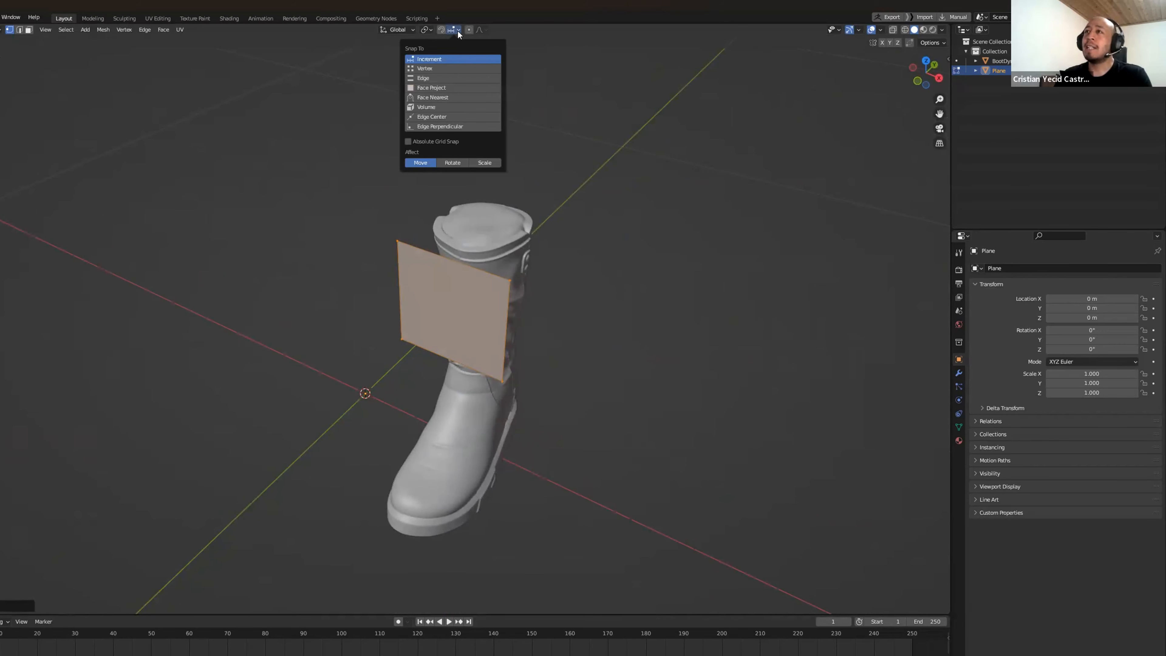
click(447, 87)
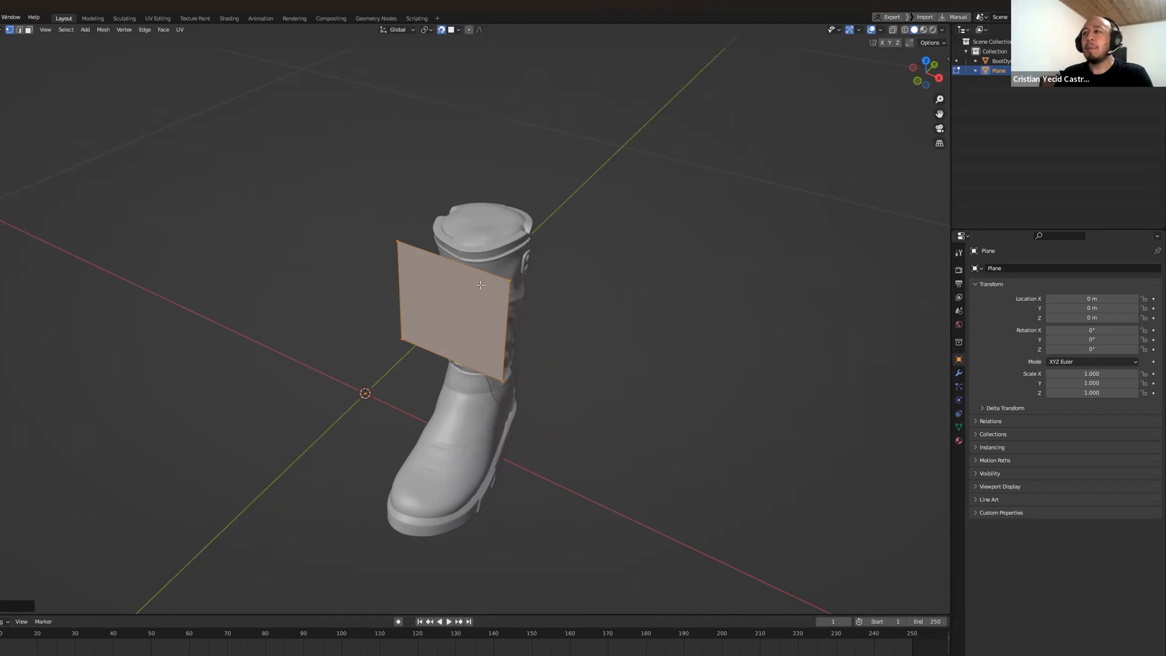
click(509, 281)
middle_drag(521, 274, 494, 269)
scroll(512, 270, up, 1)
key(g)
click(510, 271)
key(g)
click(471, 228)
middle_drag(482, 310, 406, 281)
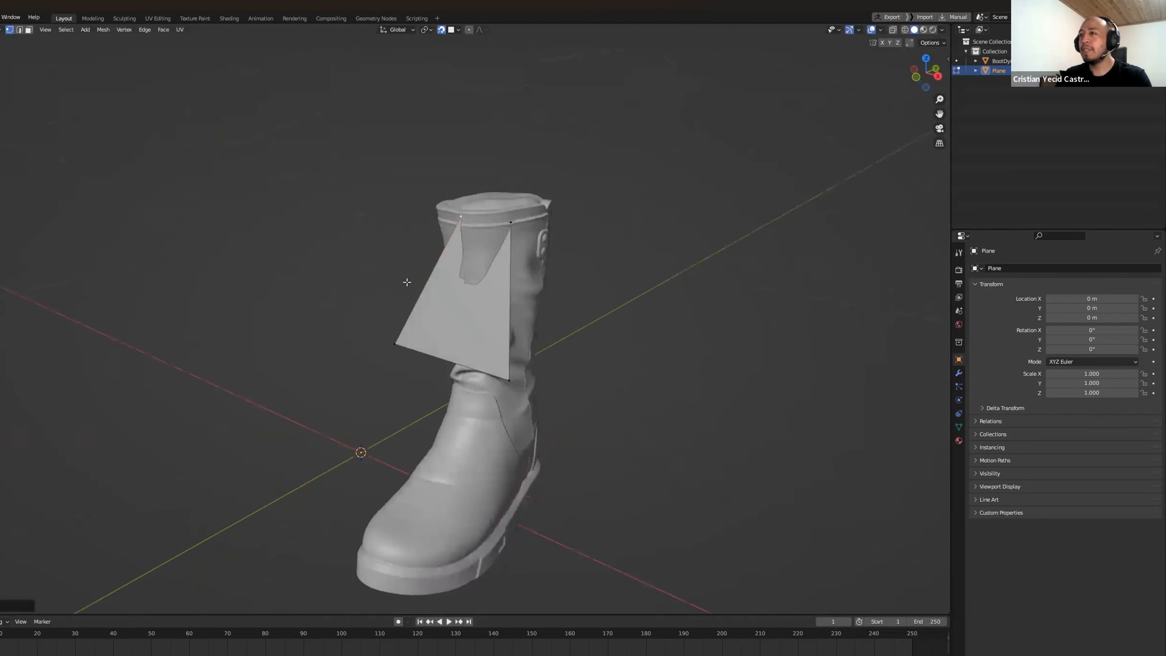
Step: Snap the plane's two lower vertices onto the boot's shaft just above the ankle folds
click(507, 378)
key(g)
click(511, 367)
mouse_move(413, 345)
middle_down()
mouse_move(480, 352)
mouse_move(413, 361)
middle_up()
click(413, 360)
key(g)
click(465, 333)
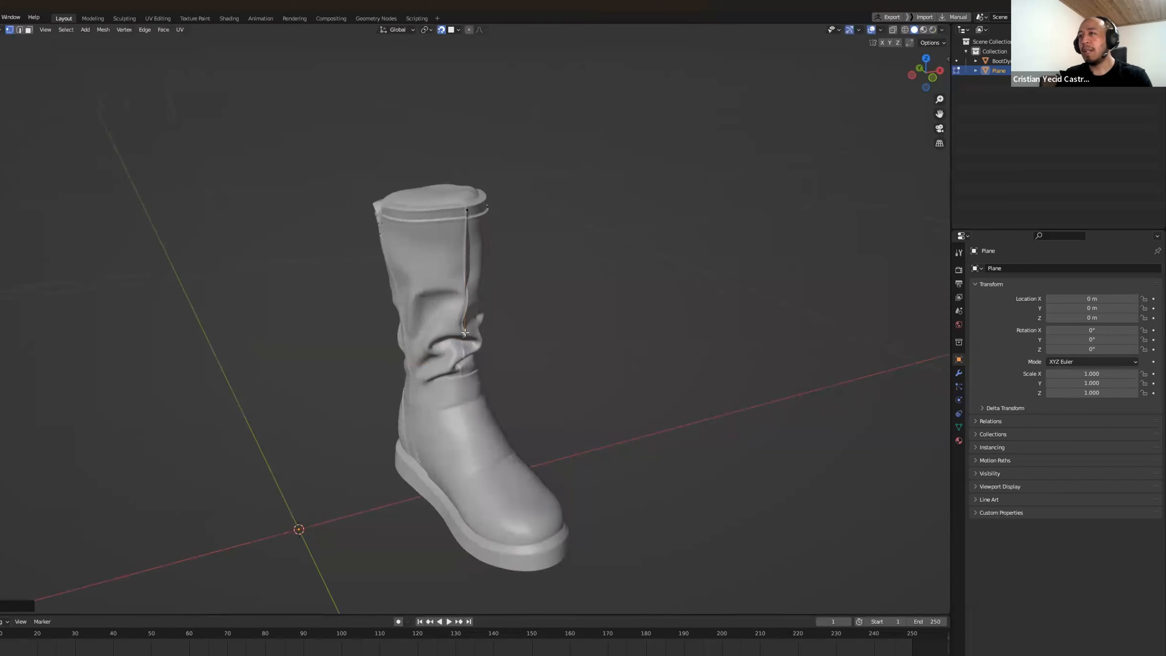
Step: Turn on X-ray display so the plane's vertices and edges can be seen through the boot
middle_drag(633, 331, 546, 344)
scroll(546, 343, up, 3)
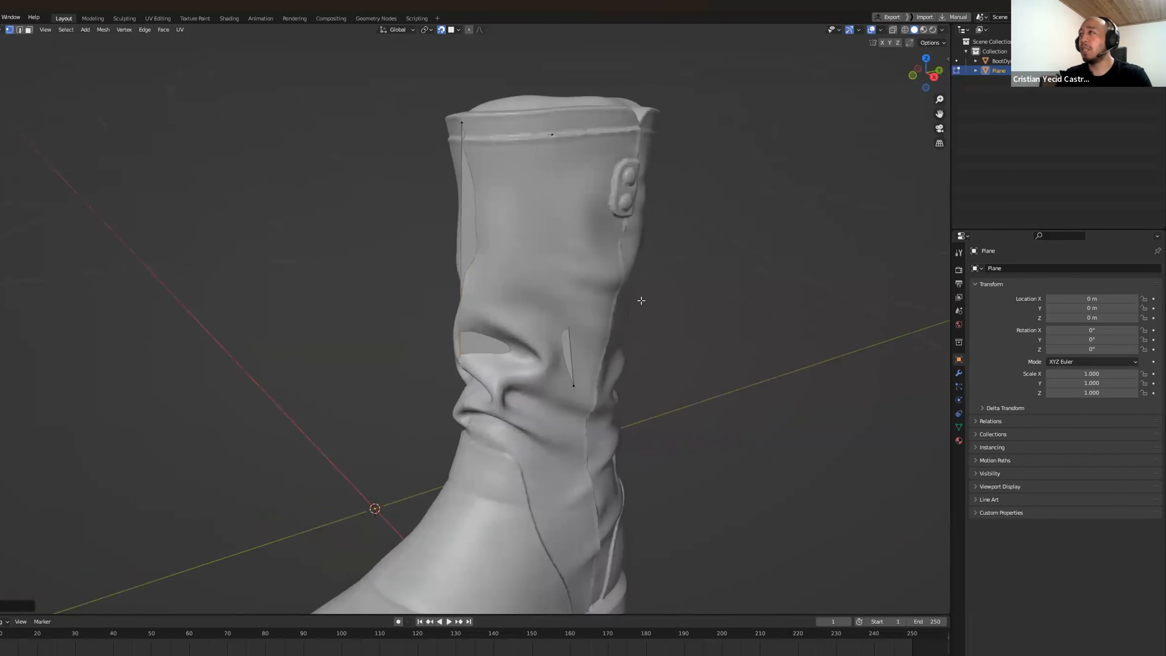
middle_drag(641, 300, 609, 279)
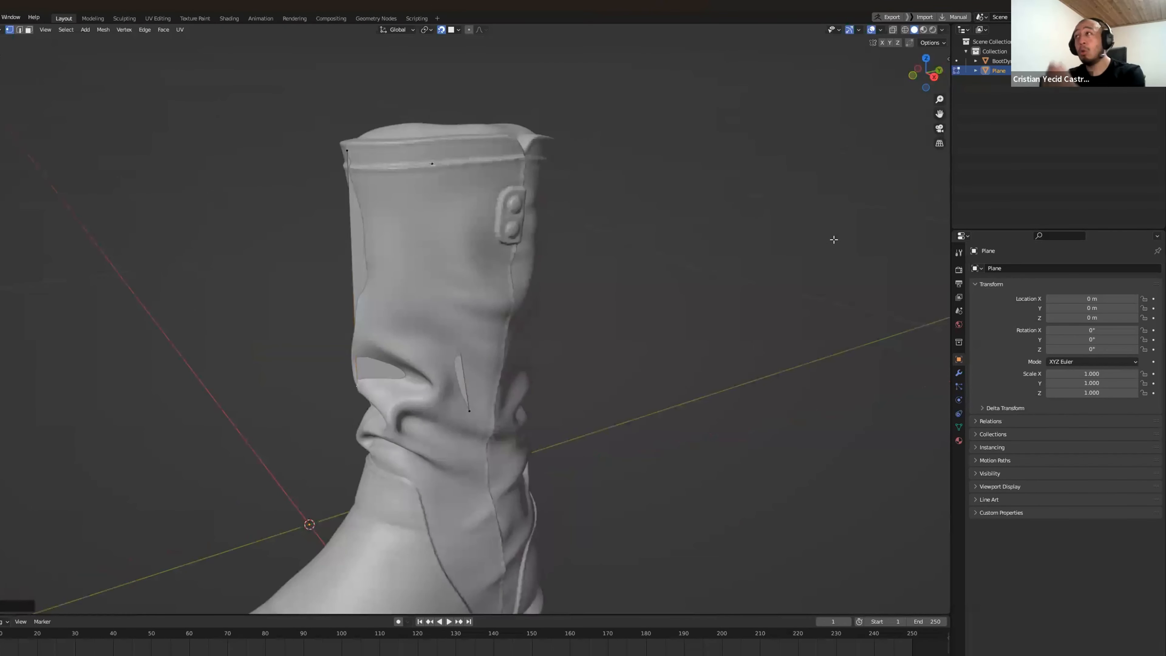
click(892, 30)
mouse_move(563, 310)
middle_down()
mouse_move(590, 290)
mouse_move(575, 309)
mouse_move(557, 294)
middle_up()
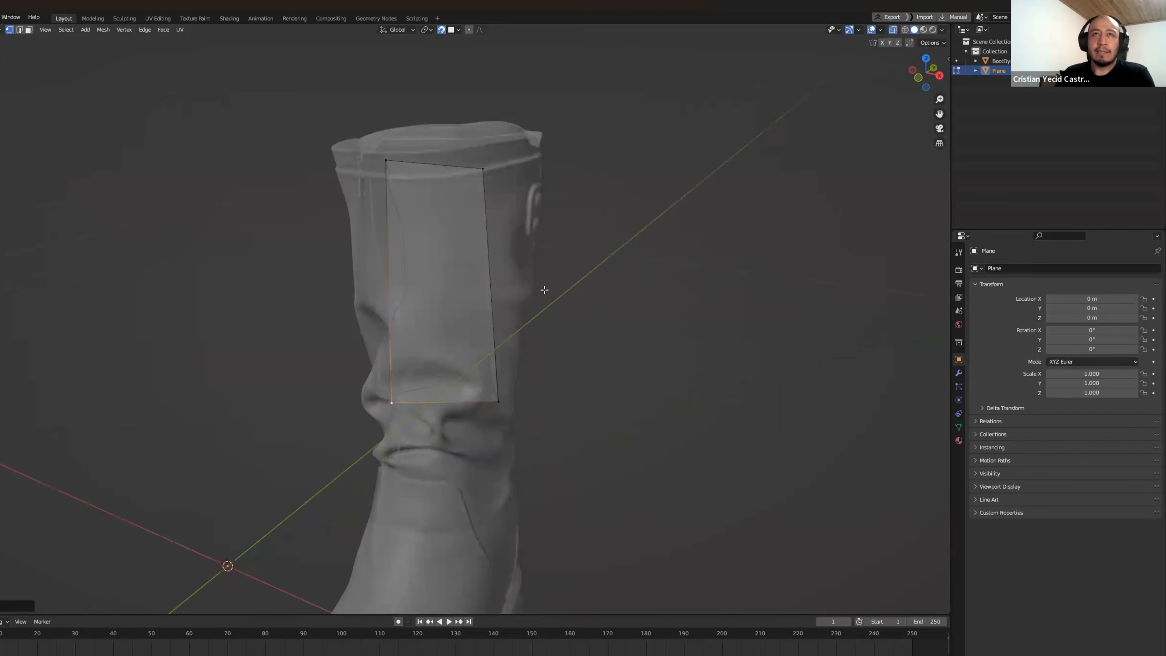
Step: Snap the plane's two seam-side vertices onto the boot's side seam, one at the cuff and one at the ankle folds
middle_drag(507, 245, 463, 234)
click(451, 189)
key(g)
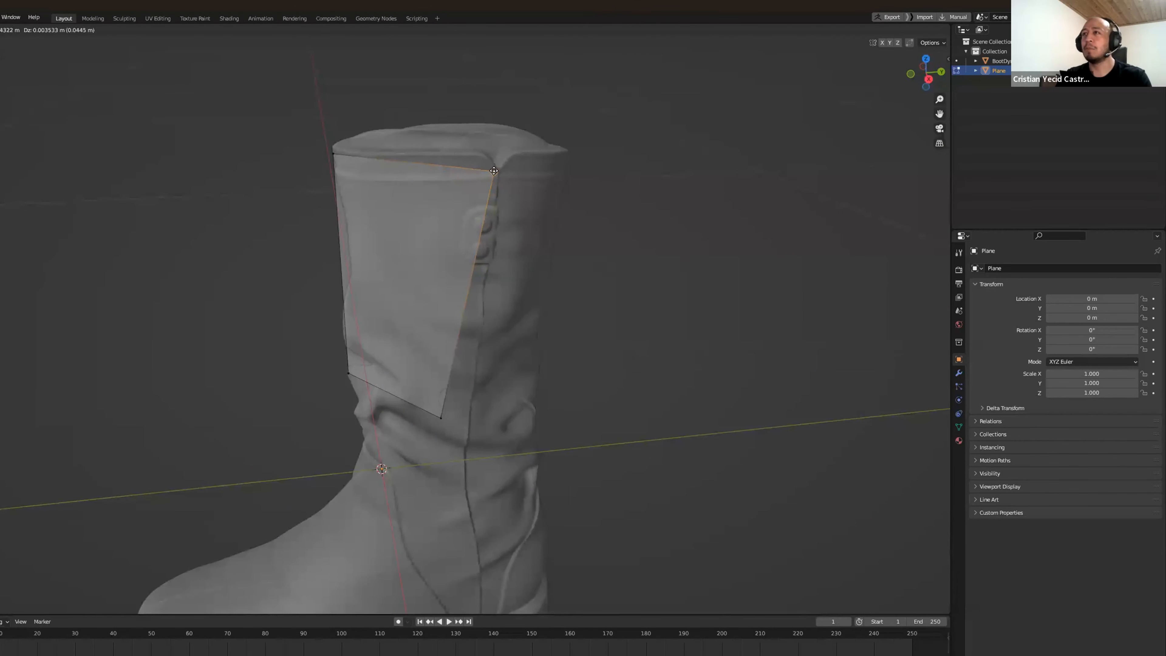
click(496, 175)
middle_drag(483, 351, 490, 338)
click(448, 413)
key(g)
click(476, 411)
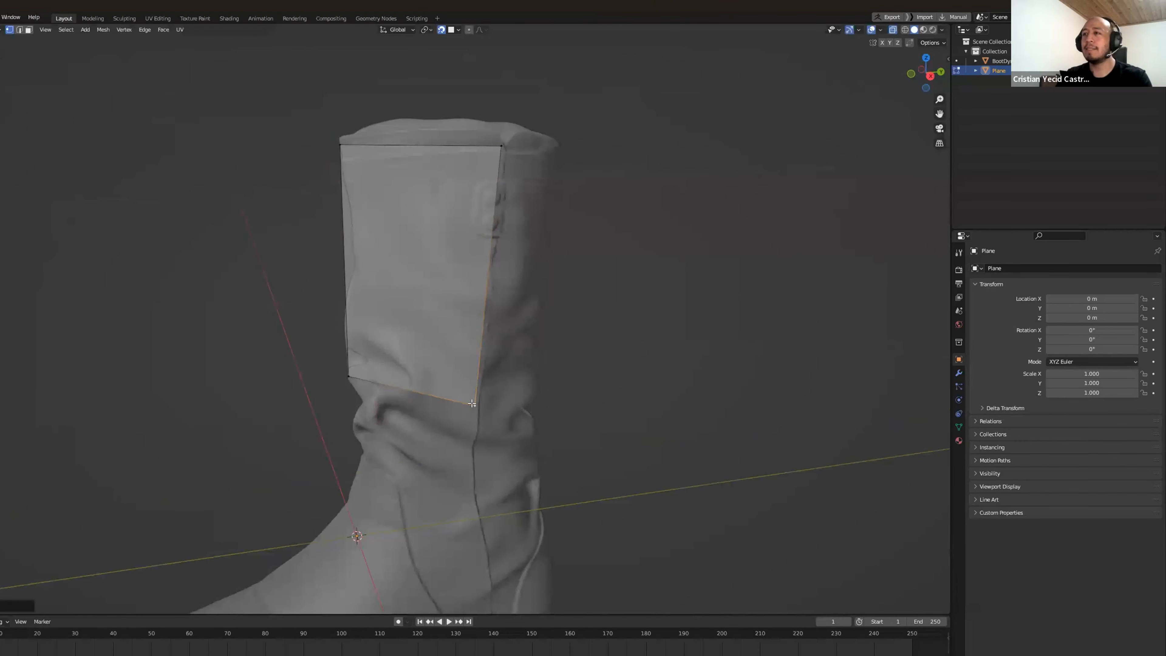
Step: Extrude the edge along the side seam around to the back of the shaft and snap its upper vertex near the cuff
mouse_move(434, 377)
middle_down()
mouse_move(484, 374)
mouse_move(439, 359)
middle_up()
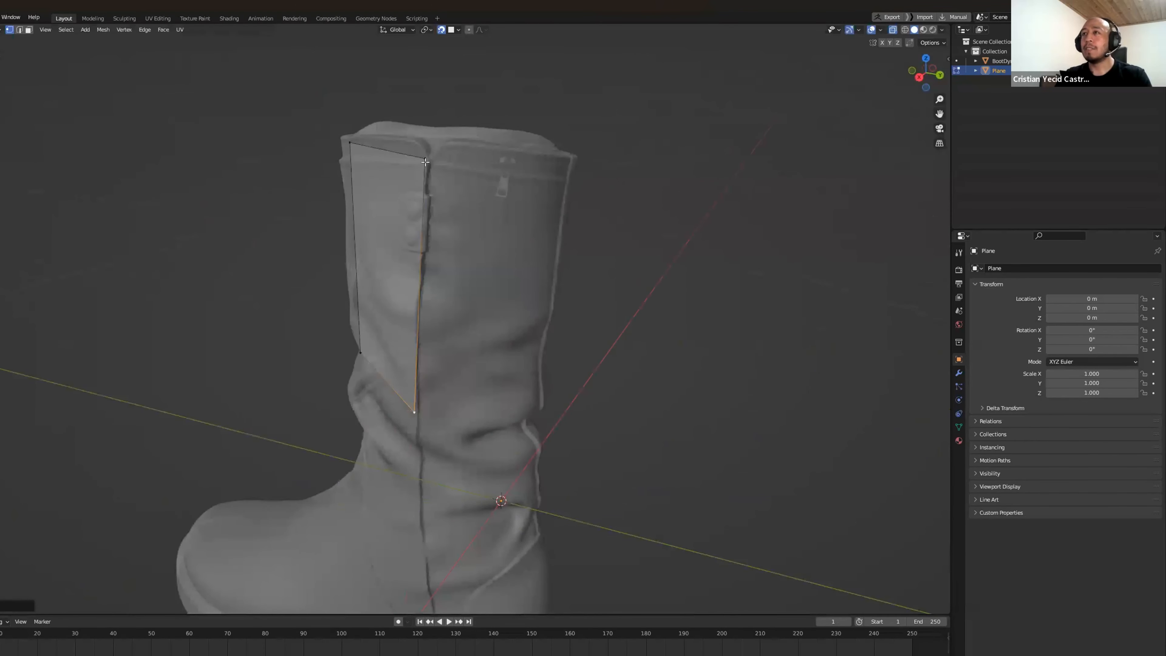
key(e)
click(533, 197)
middle_drag(533, 197, 450, 345)
click(491, 201)
key(g)
click(550, 179)
Step: Extrude the mesh's lower edges down to the ankle and snap the new vertices onto the boot's surface
alt+click(439, 395)
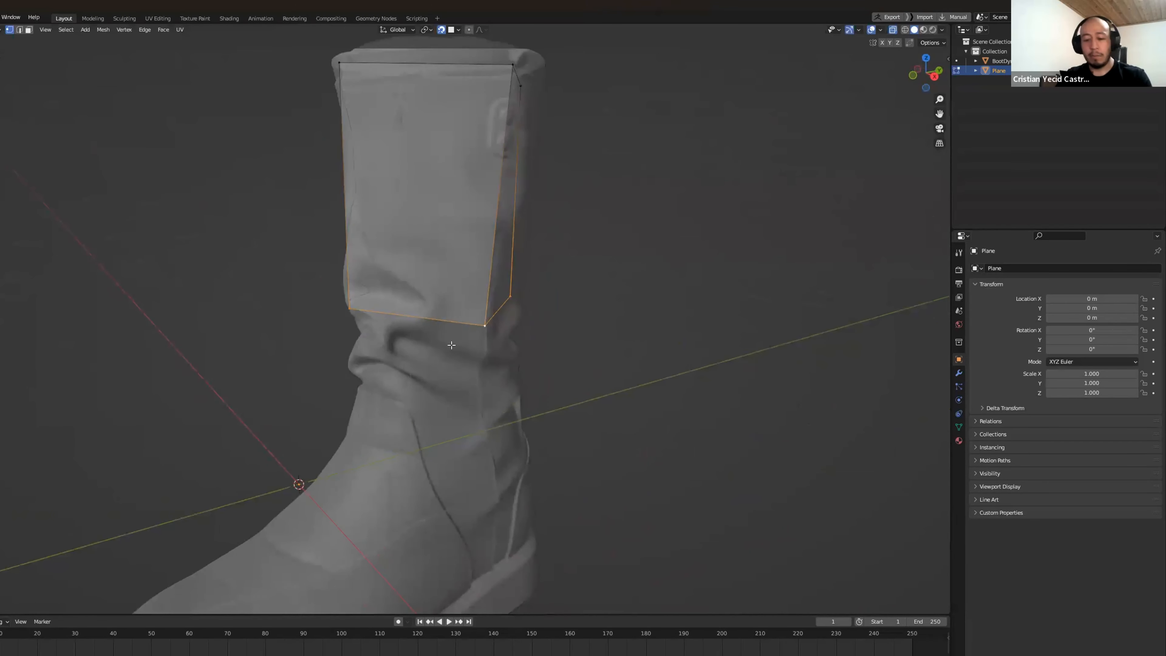
key(e)
click(490, 447)
middle_drag(490, 447, 365, 449)
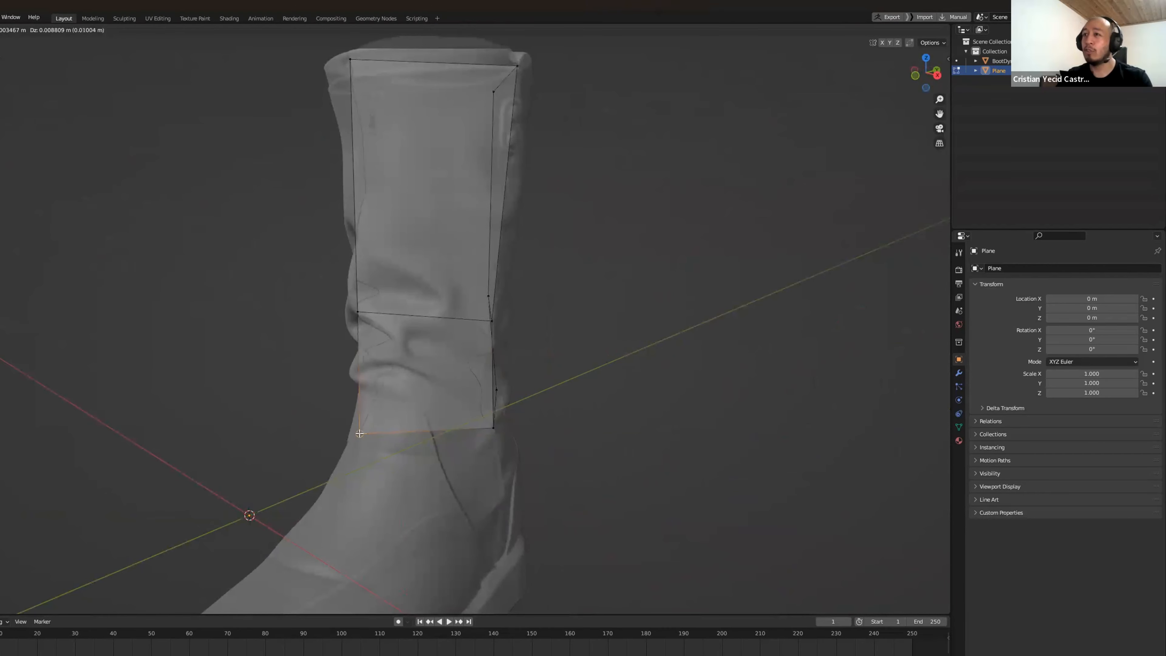
middle_drag(361, 433, 558, 437)
key(g)
click(558, 470)
click(443, 433)
key(g)
click(446, 450)
Step: Add a horizontal loop cut across the ankle band and a vertical loop cut down the middle of the front panel
middle_drag(444, 423, 461, 406)
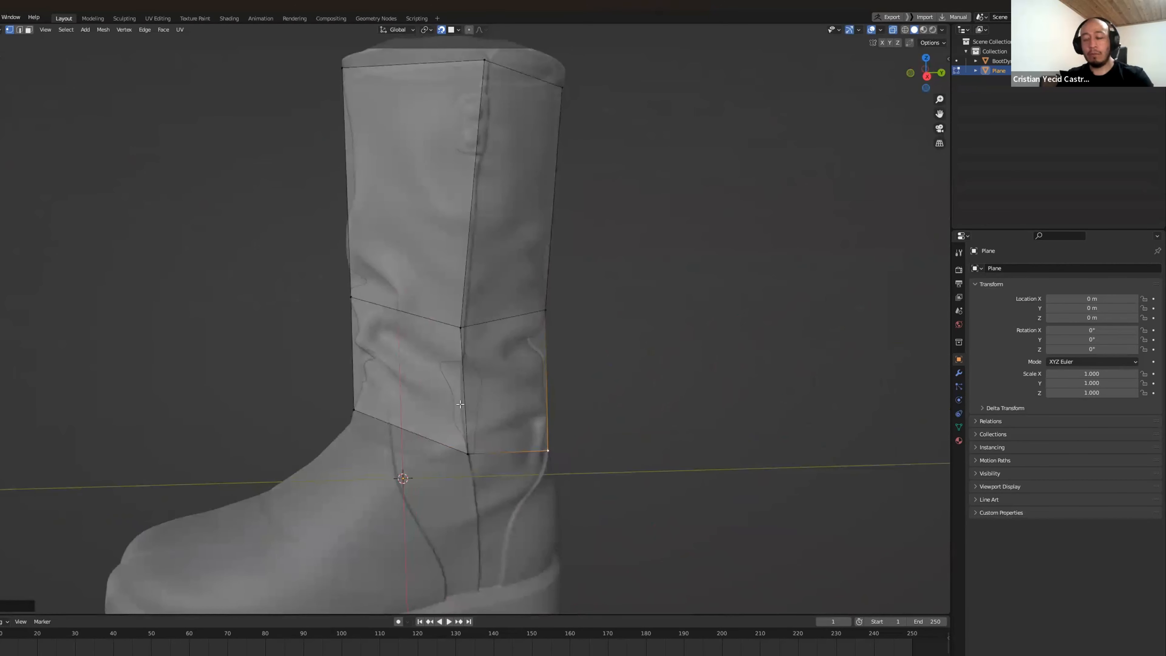
key(ctrl+r)
click(461, 404)
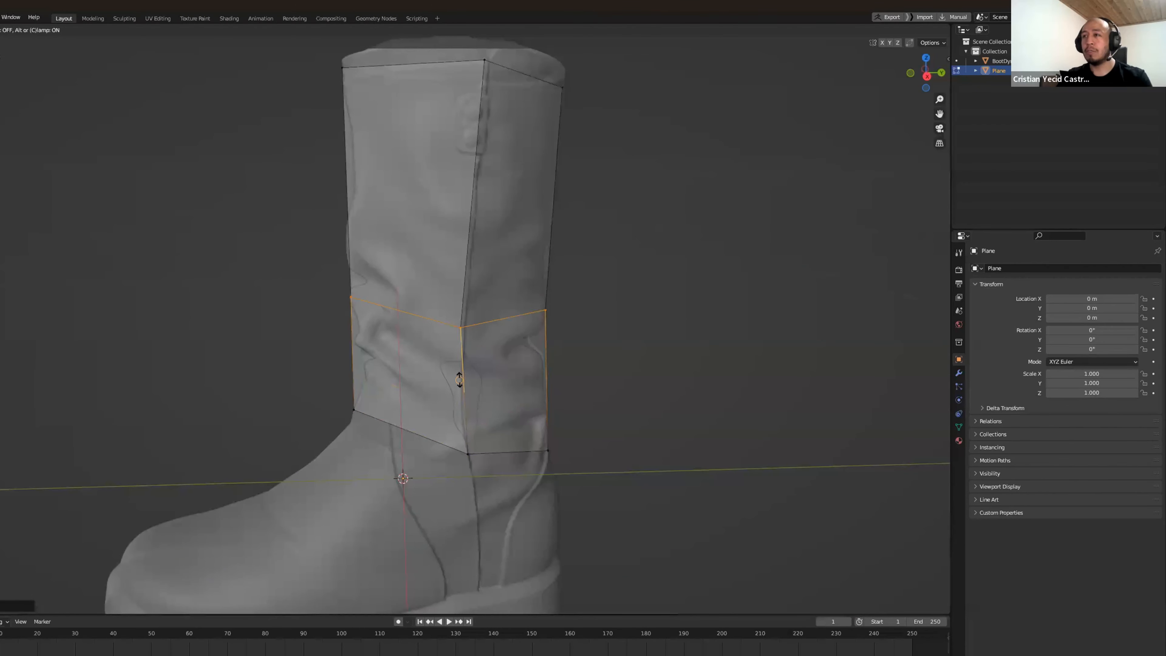
click(459, 380)
middle_drag(362, 408, 419, 379)
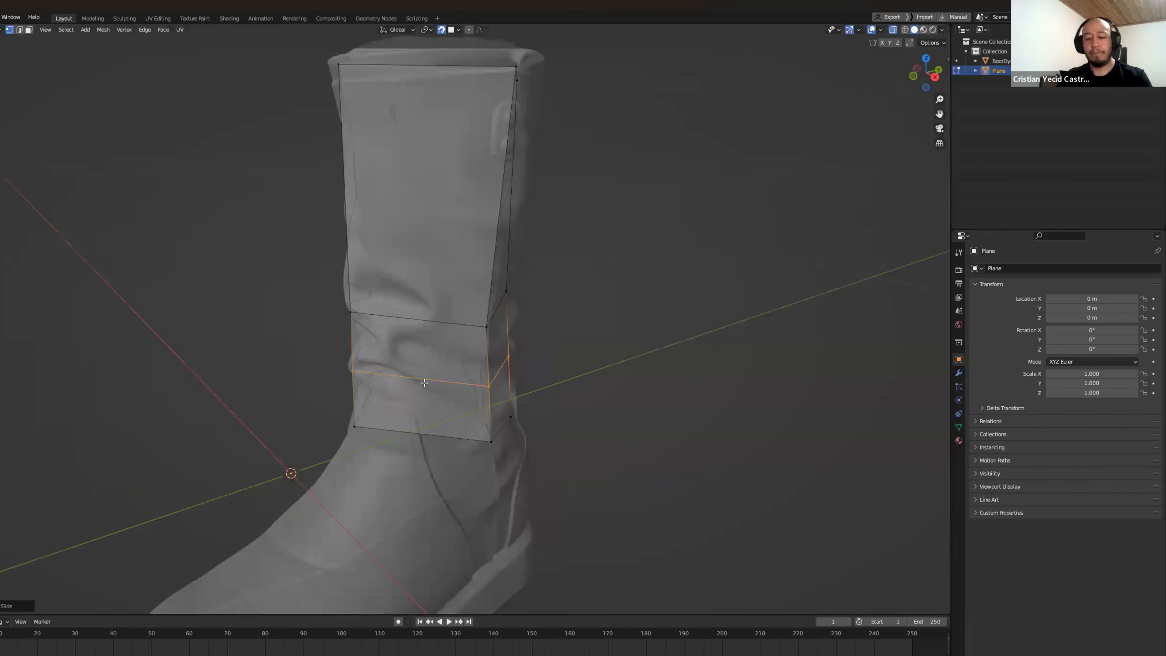
key(ctrl+r)
click(423, 381)
click(438, 388)
Step: Snap the four vertices of the front panel's vertical loop onto the boot, from the ankle up to the cuff
scroll(438, 388, down, 3)
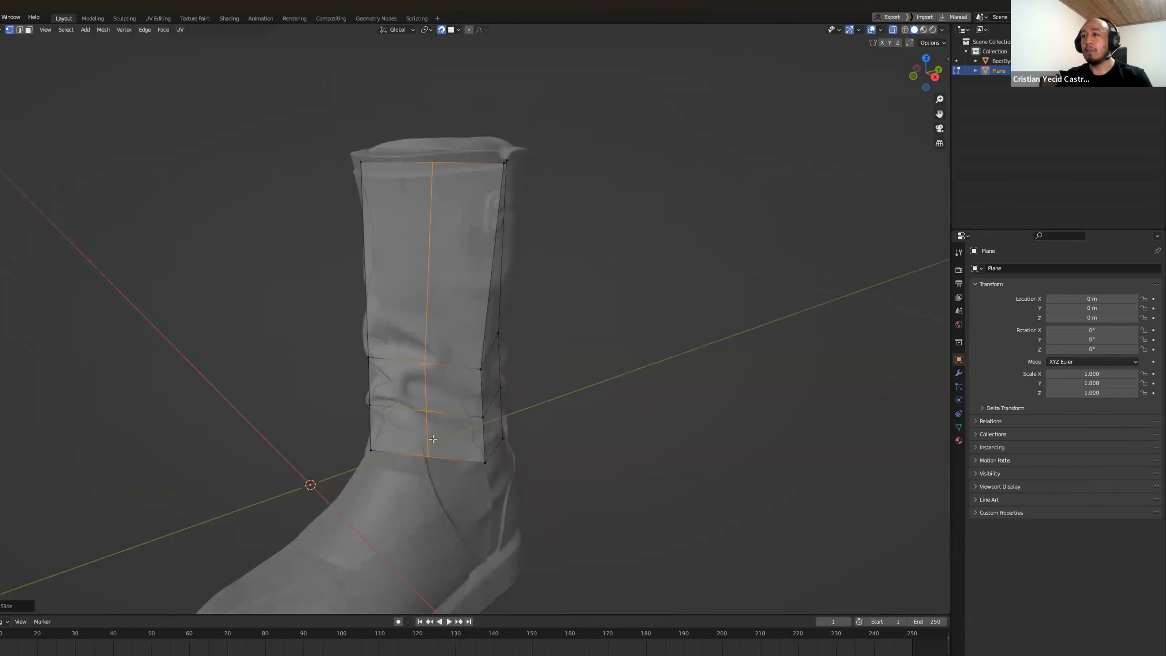
click(427, 453)
key(g)
click(428, 455)
click(426, 411)
key(g)
click(429, 410)
click(425, 365)
key(g)
click(428, 366)
click(435, 162)
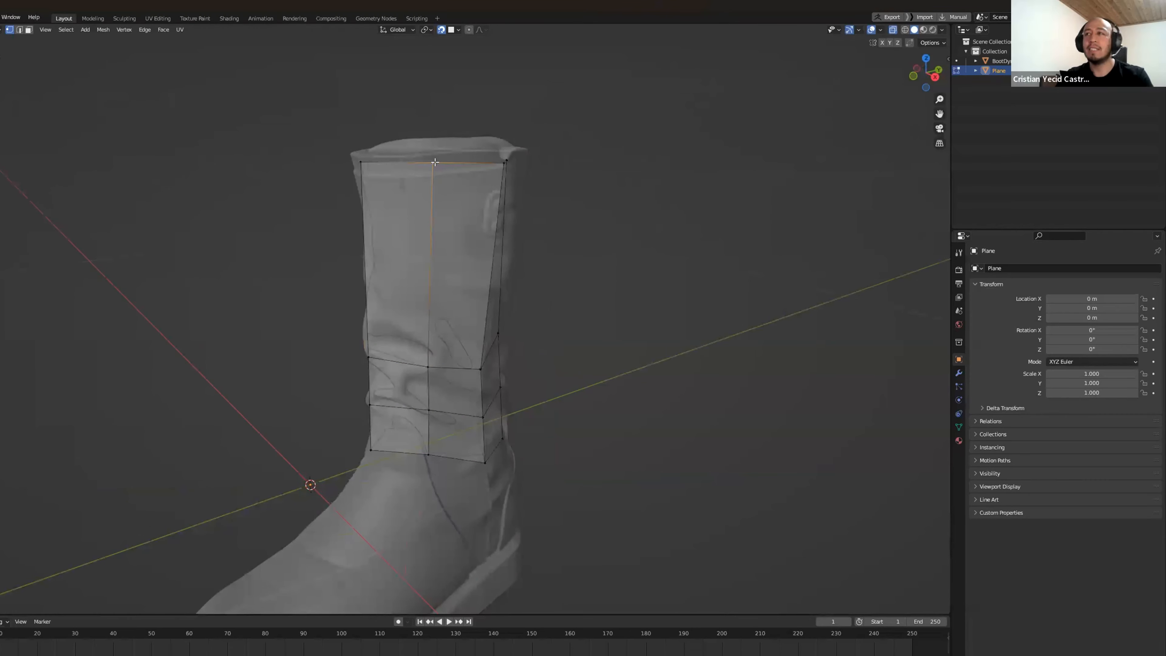
key(g)
click(435, 163)
Step: Add a vertical loop cut down the middle of the panel behind the side seam
middle_drag(523, 234, 439, 235)
key(ctrl+r)
click(464, 367)
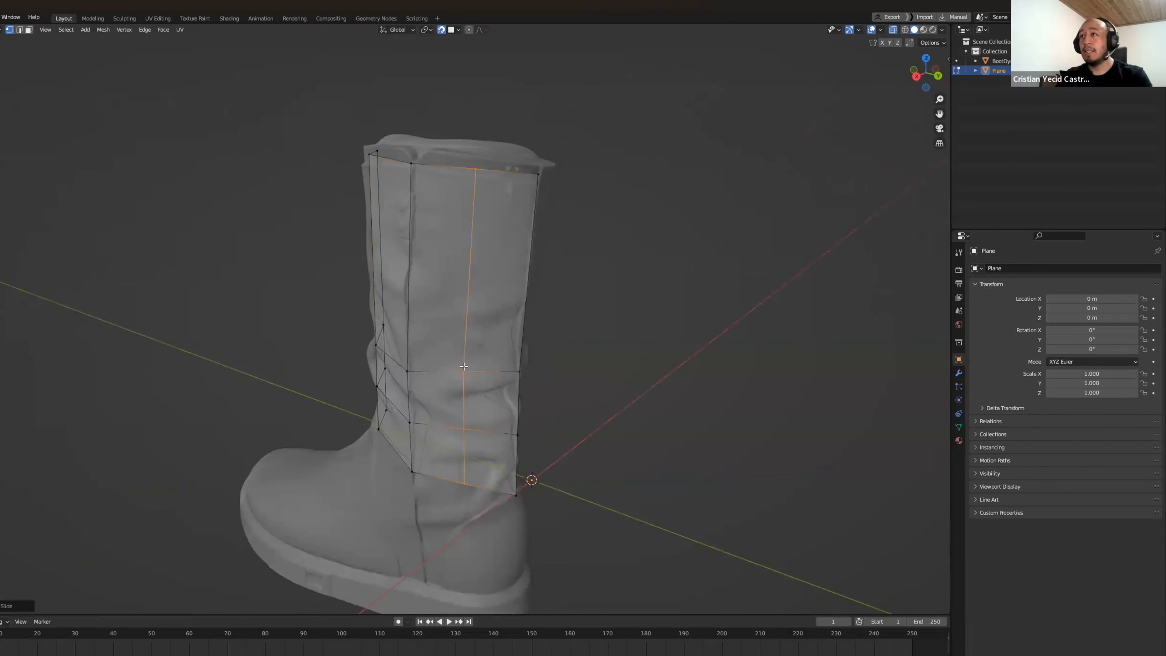
Step: Snap the rear panel loop's cuff vertex and its two middle vertices onto the boot's surface
click(473, 182)
key(g)
click(479, 166)
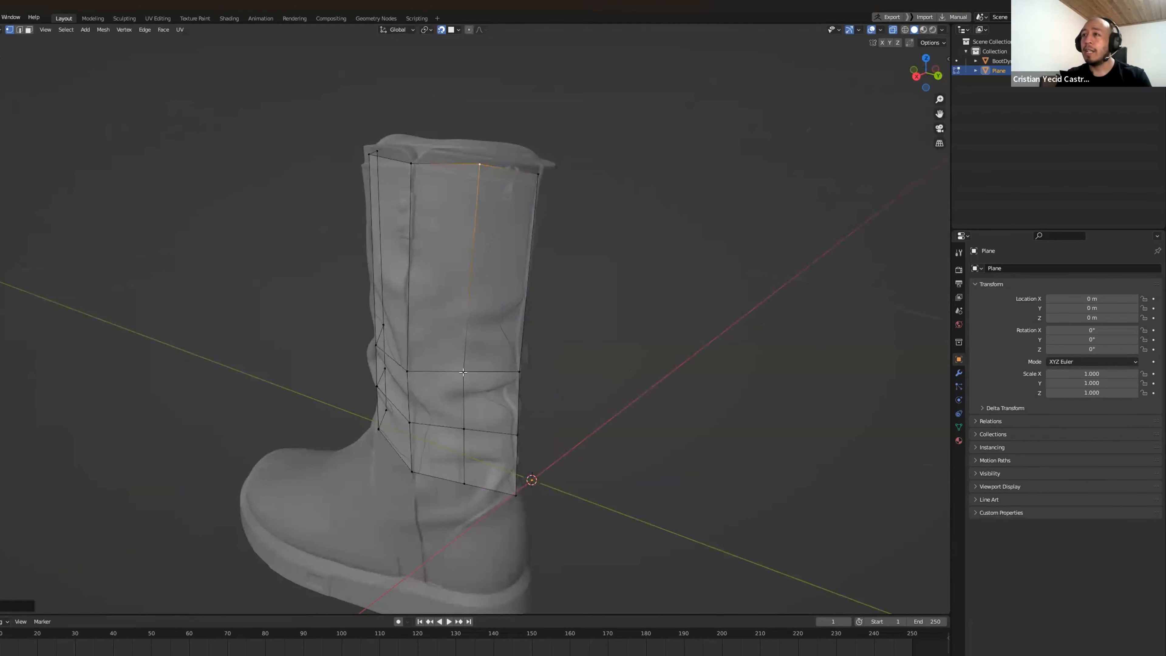
click(463, 373)
key(g)
click(466, 373)
middle_drag(457, 445, 460, 429)
click(467, 424)
key(g)
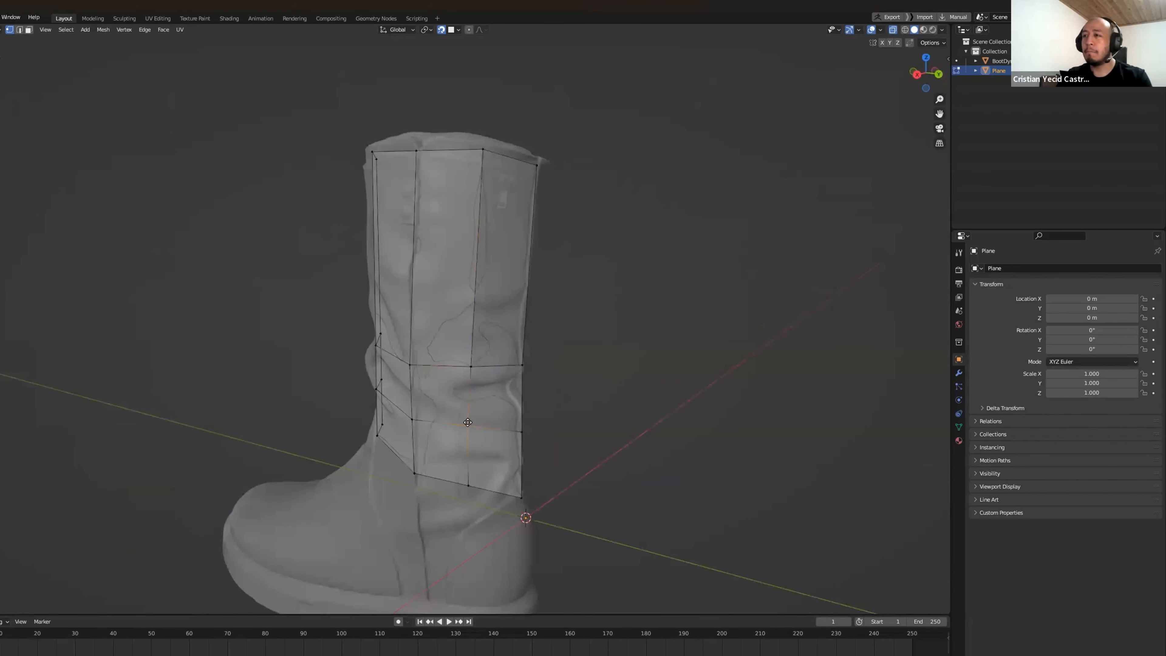
click(469, 426)
Step: Return the plane to Object Mode and turn off X-ray display
key(Tab)
middle_drag(470, 487, 666, 357)
click(893, 30)
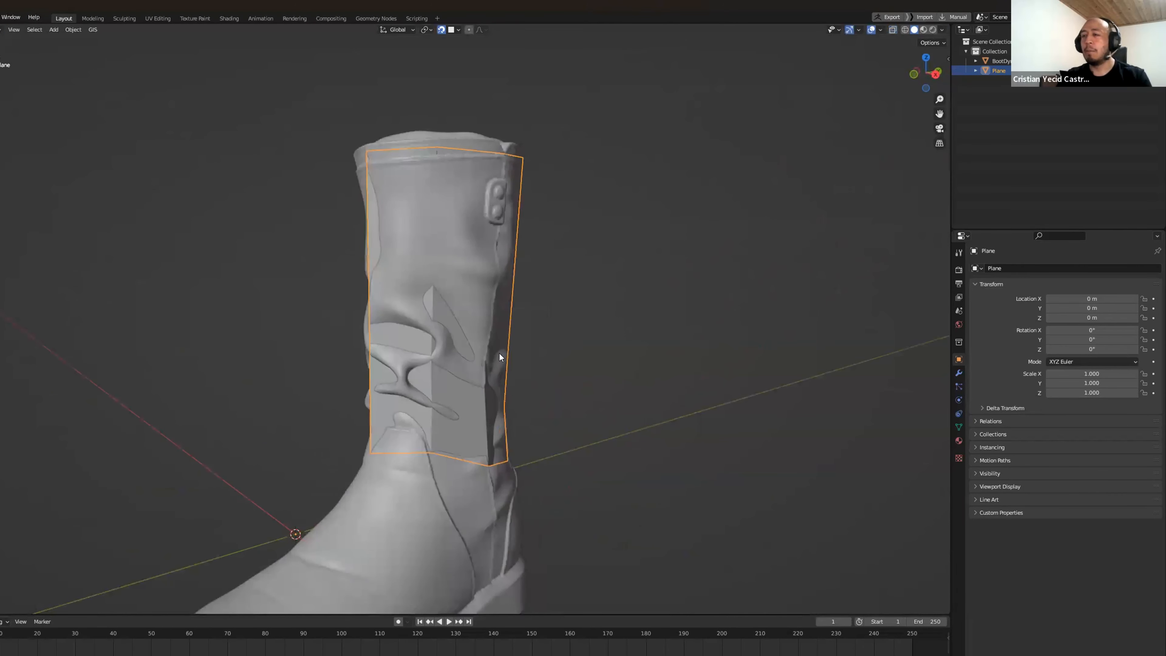
Step: Hide the BootDynamesh object and select the plane to inspect its low-poly shape on its own
click(401, 481)
key(h)
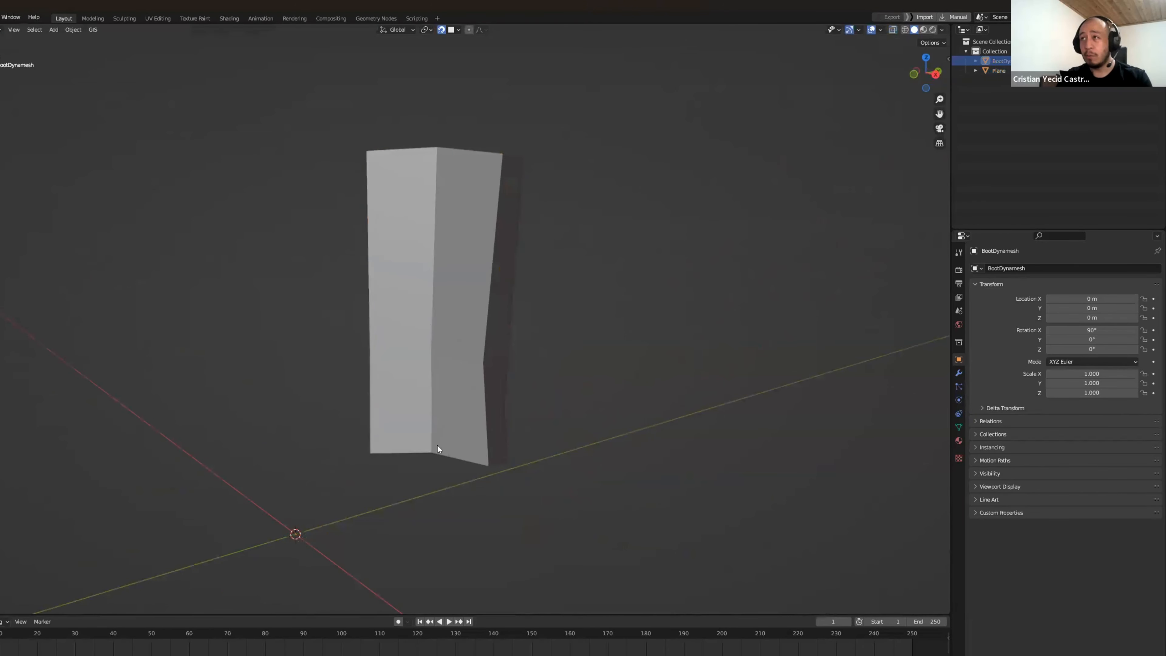
click(459, 431)
middle_drag(537, 398, 509, 431)
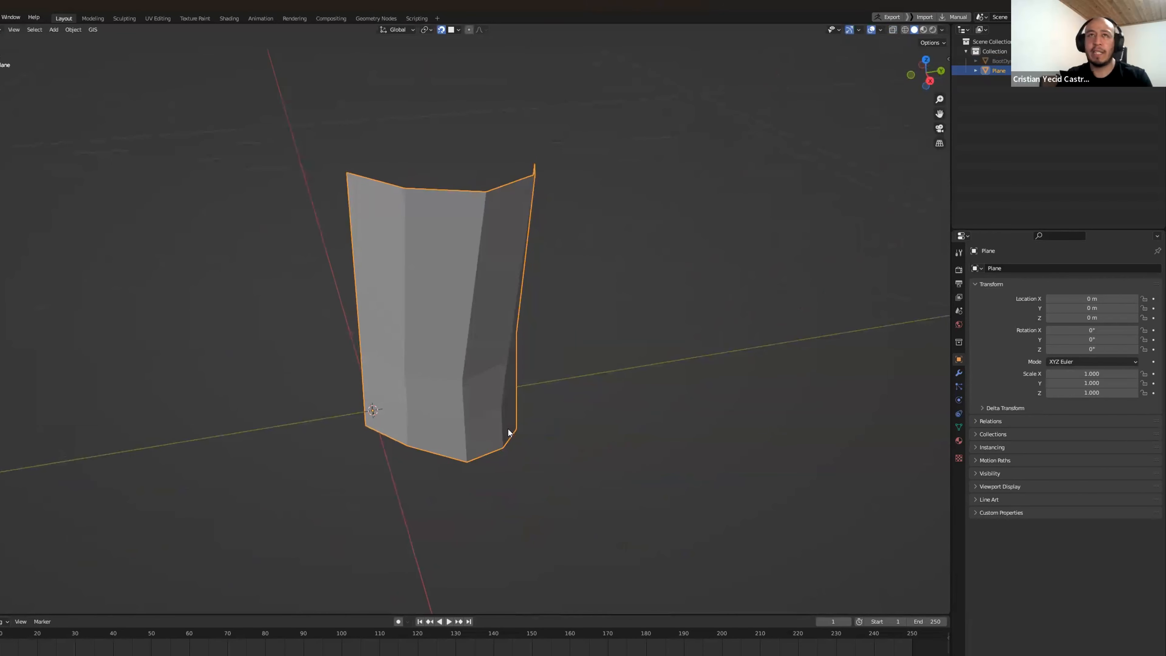
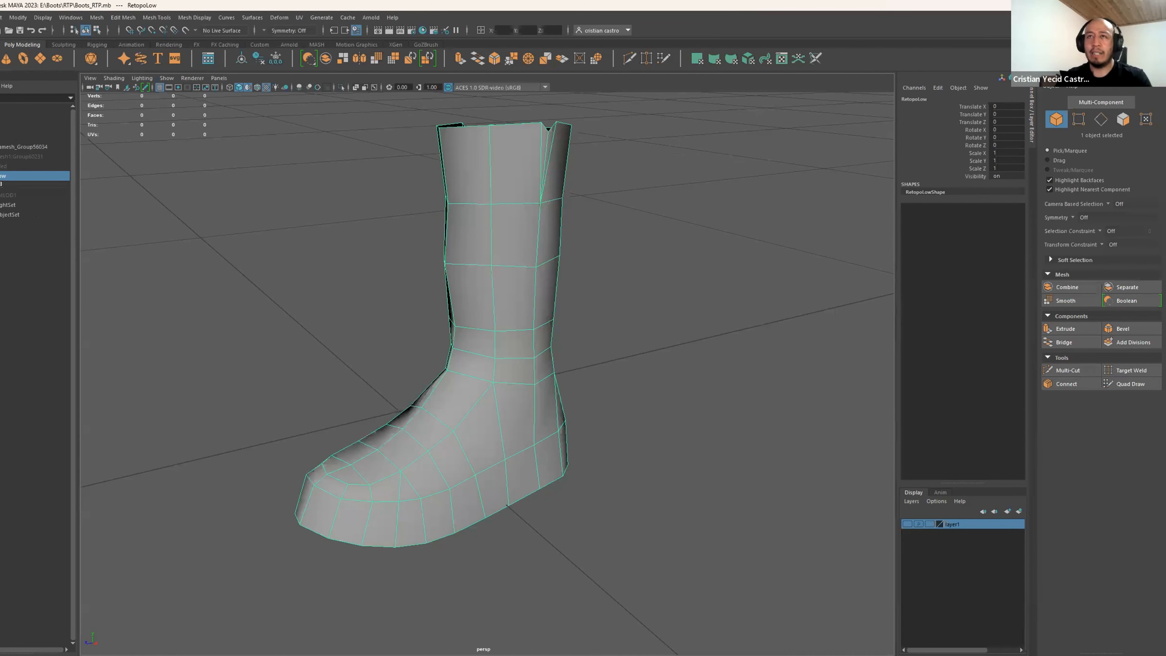
Step: In Maya, hide the RetopoLow mesh, show RetopoMed and examine its topology around the ankle folds and foot
key(h)
click(4, 167)
key(h)
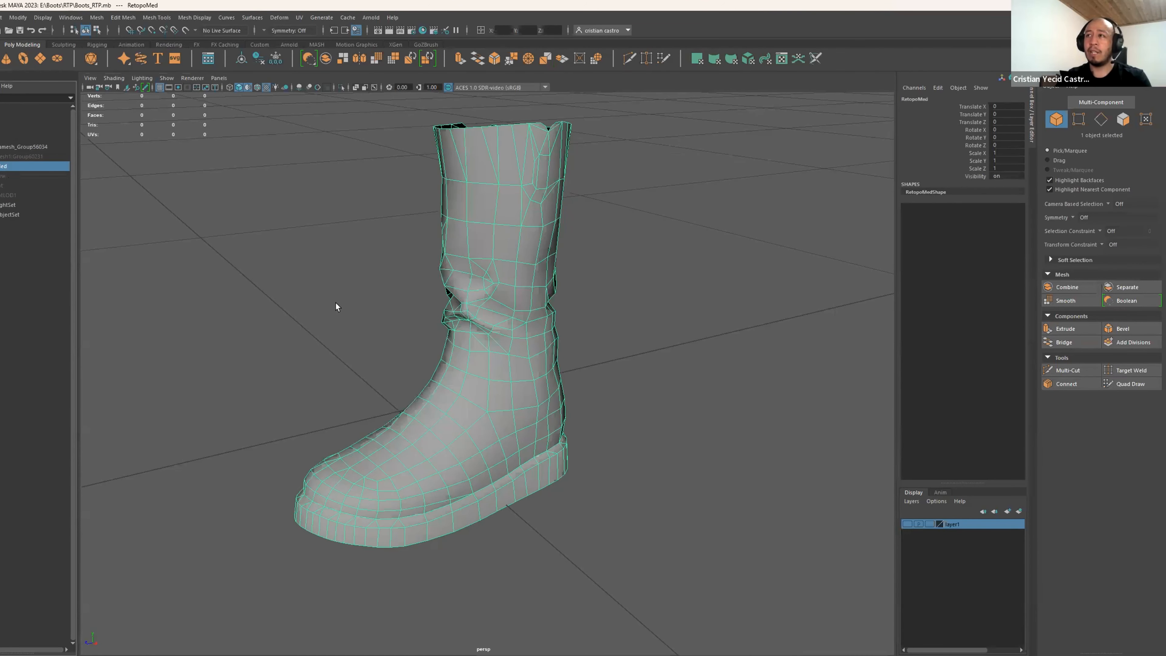
click(335, 306)
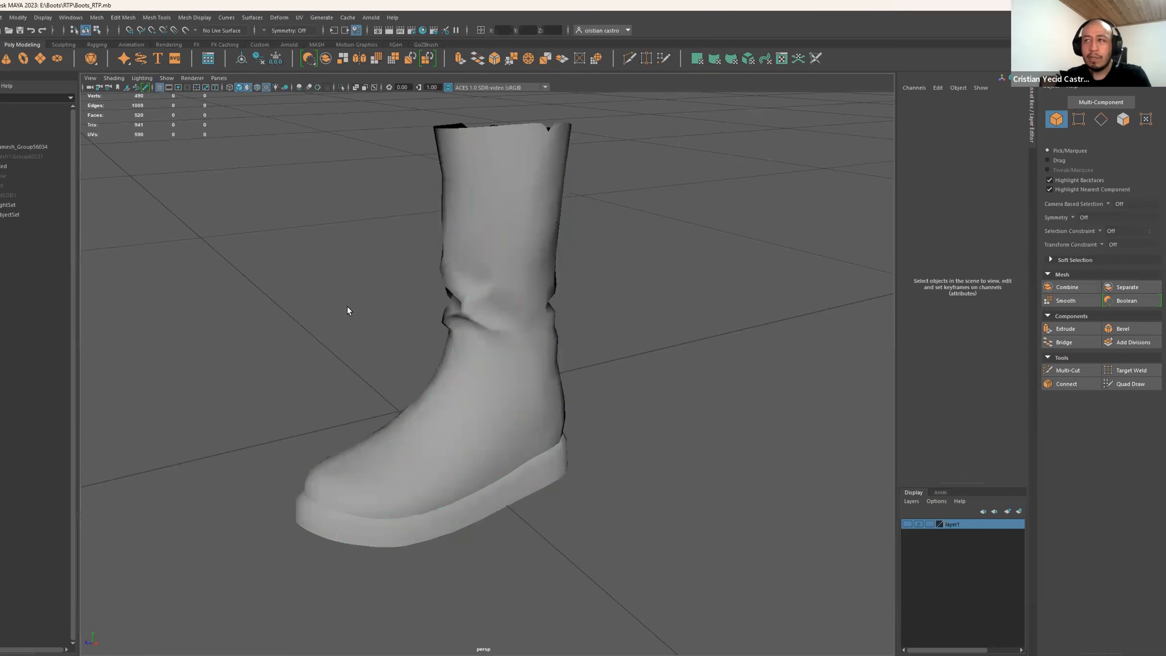
click(454, 285)
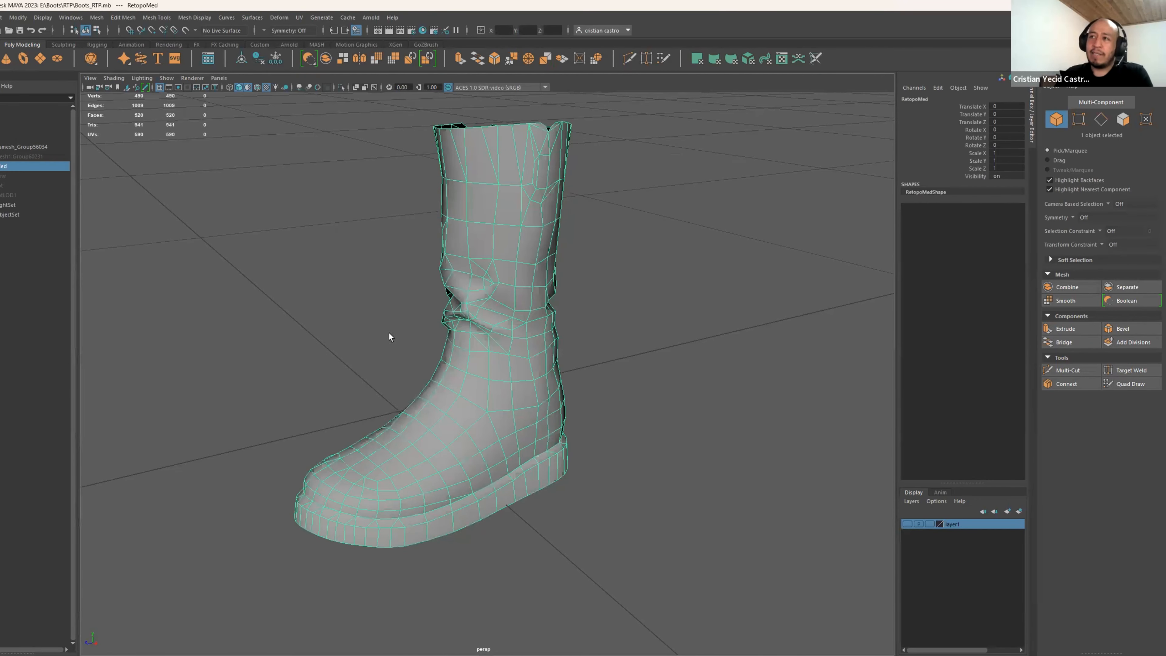
alt+drag(373, 335, 456, 350)
scroll(460, 317, up, 3)
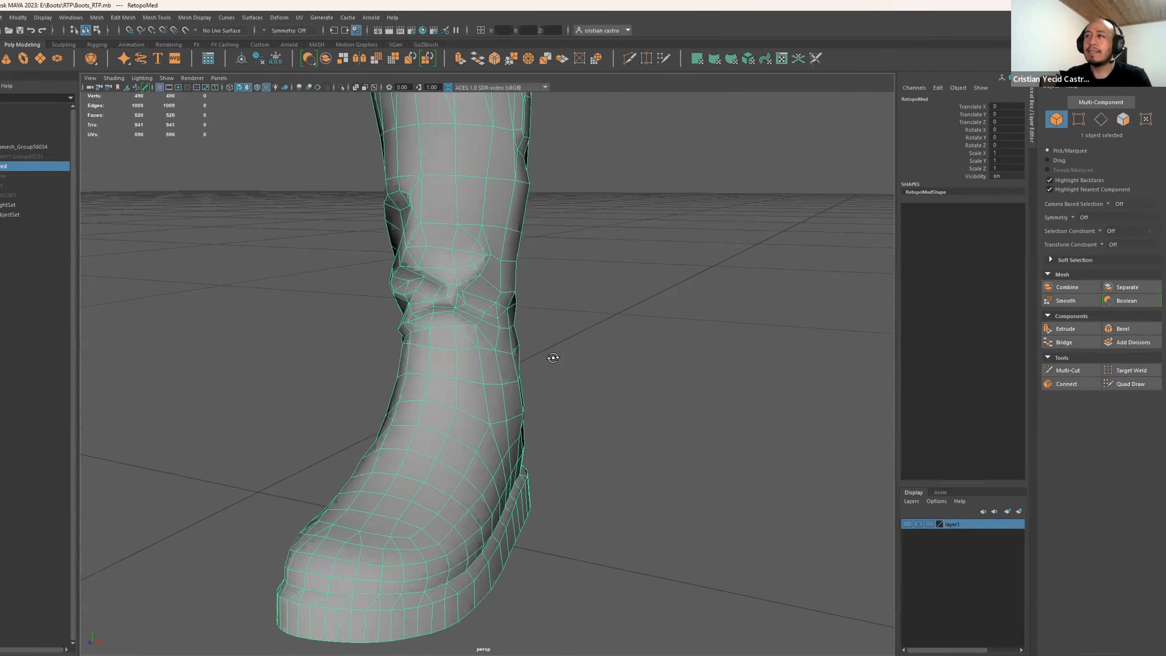
alt+drag(553, 358, 577, 349)
scroll(578, 349, down, 2)
alt+drag(409, 338, 374, 330)
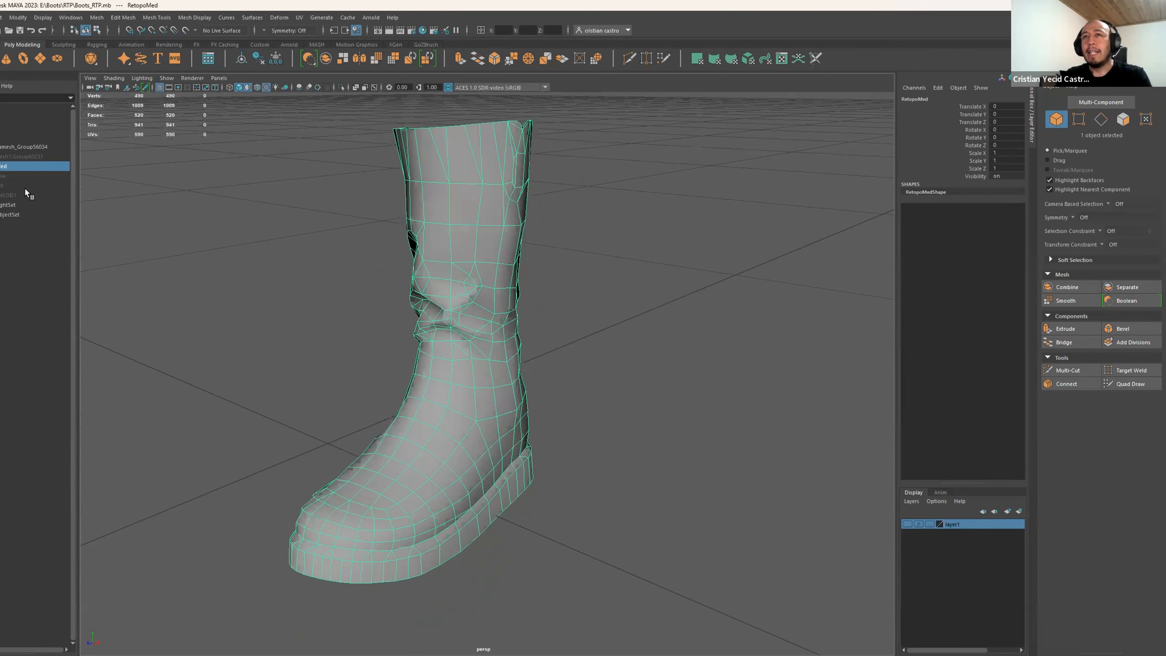
Step: Hide the RetopoMed mesh and show RetopoLow in its place for comparison
key(ctrl+h)
click(10, 176)
key(shift+h)
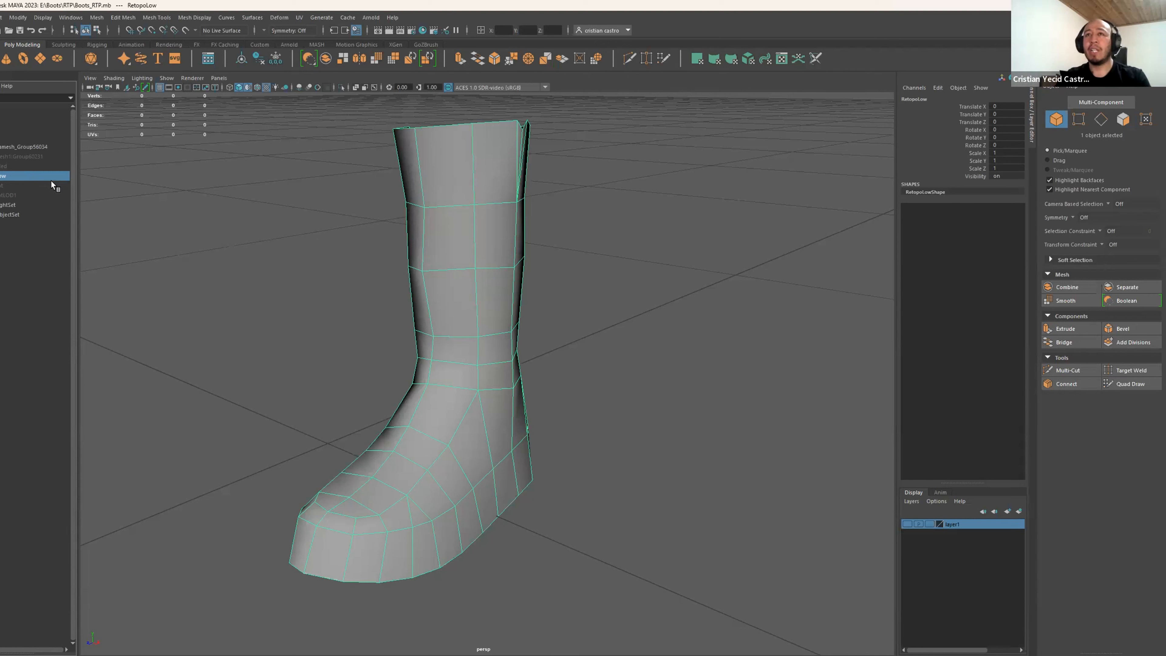
Step: Show RetopoMed instead of RetopoLow and examine its silhouette from a far viewing distance
key(h)
click(11, 165)
key(h)
click(615, 370)
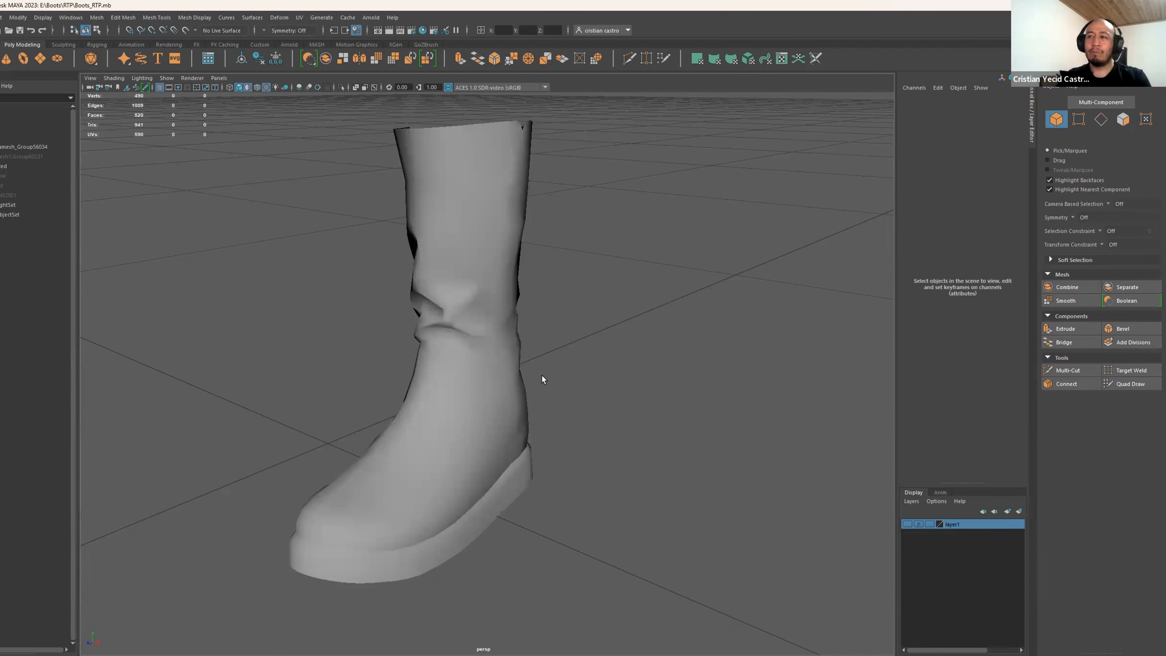
alt+right_drag(627, 435, 520, 408)
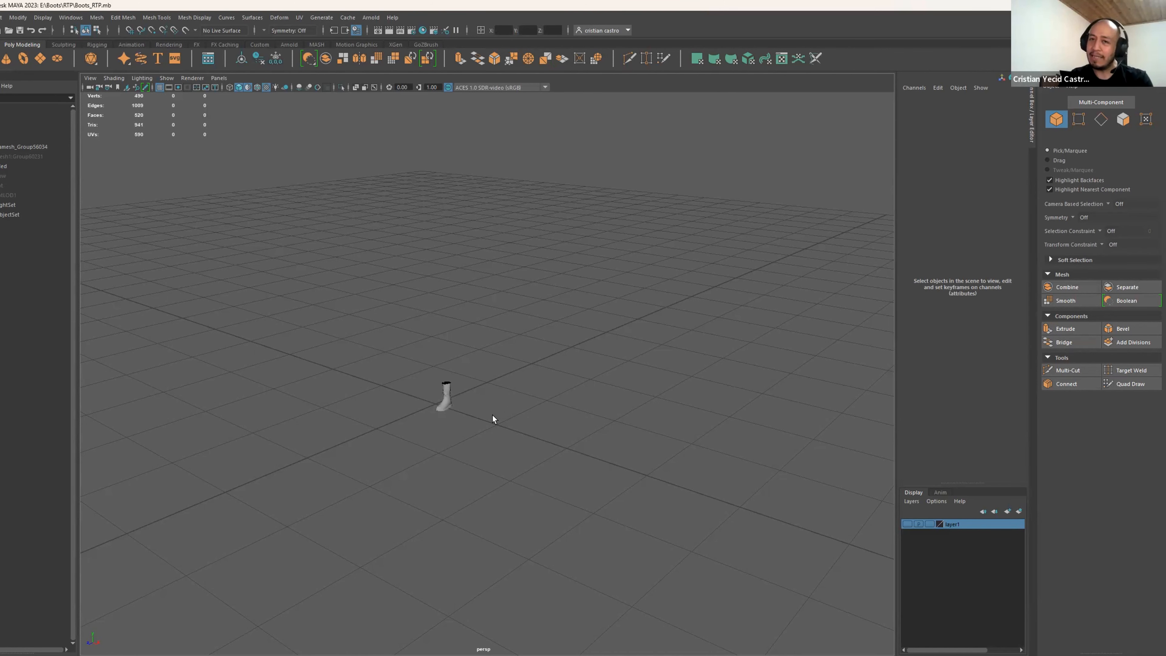
key(f)
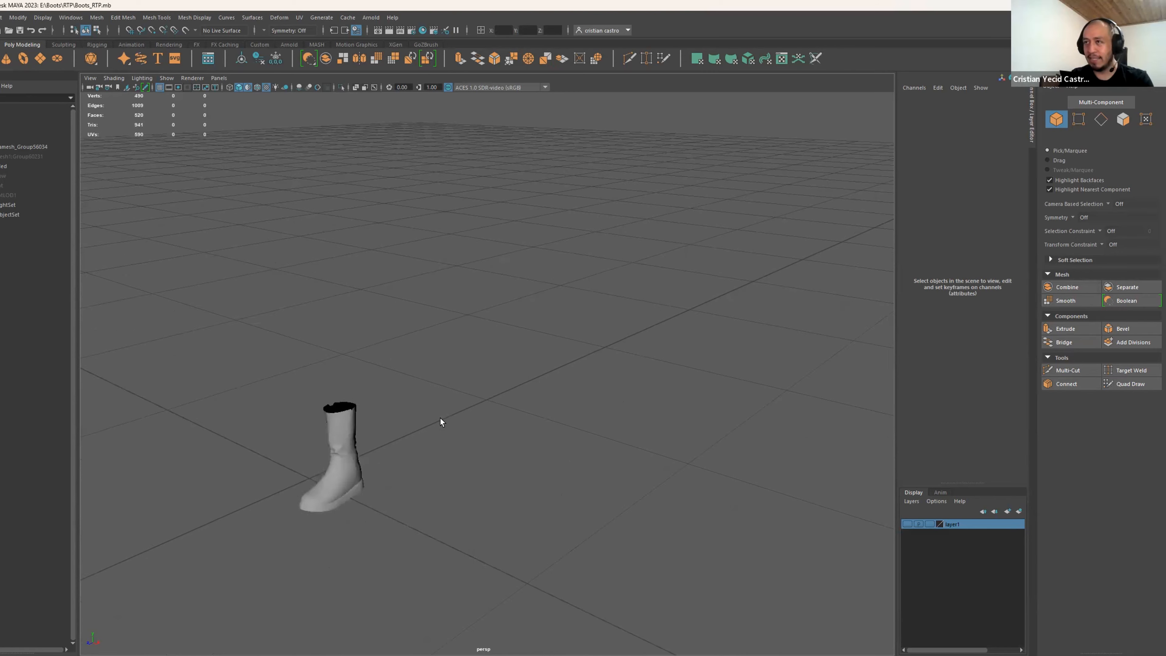
Step: Swap RetopoMed for RetopoLow and examine how the low-poly boot reads from far away
click(508, 376)
key(h)
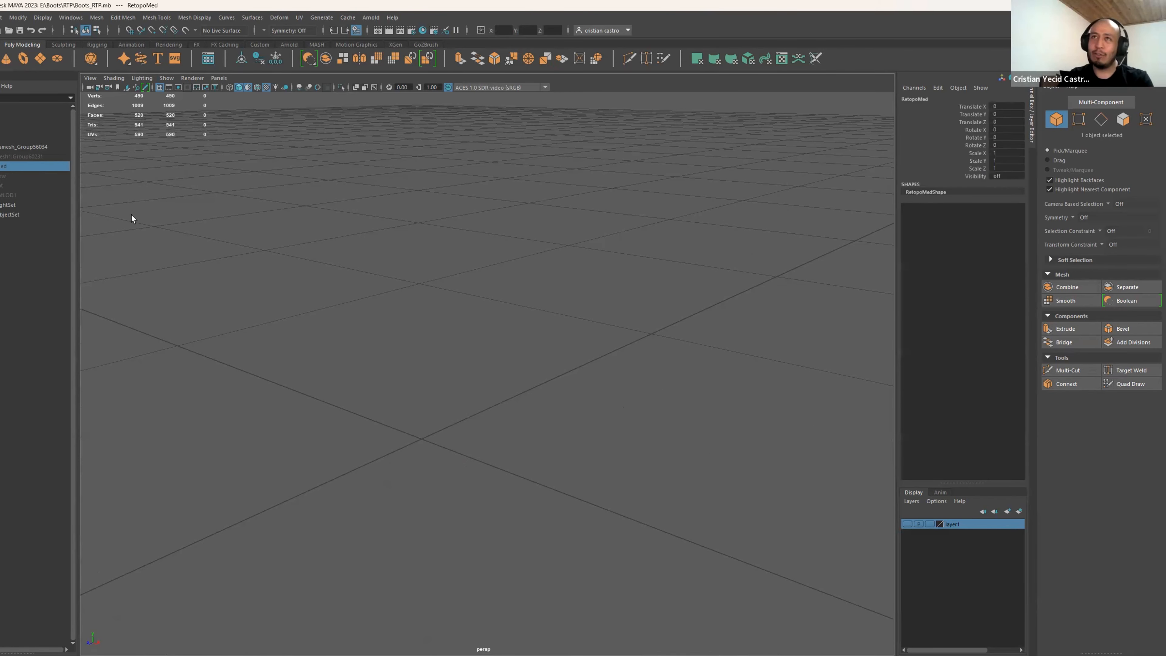
click(14, 174)
key(h)
click(619, 337)
scroll(618, 340, down, 4)
scroll(617, 343, down, 5)
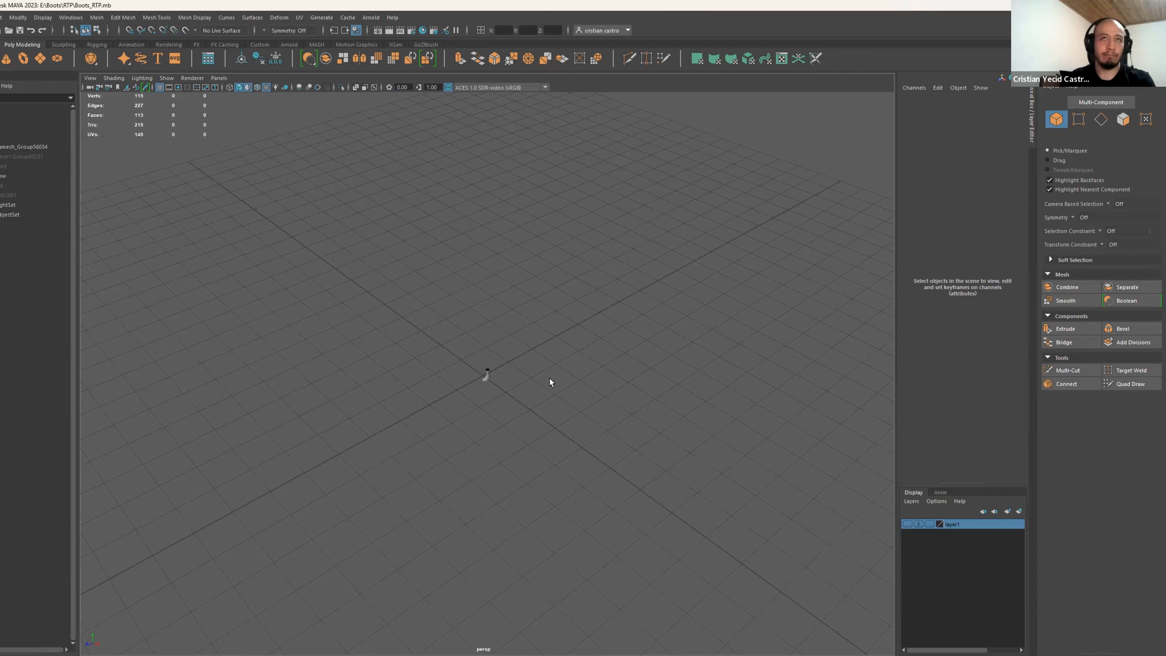
scroll(521, 390, up, 9)
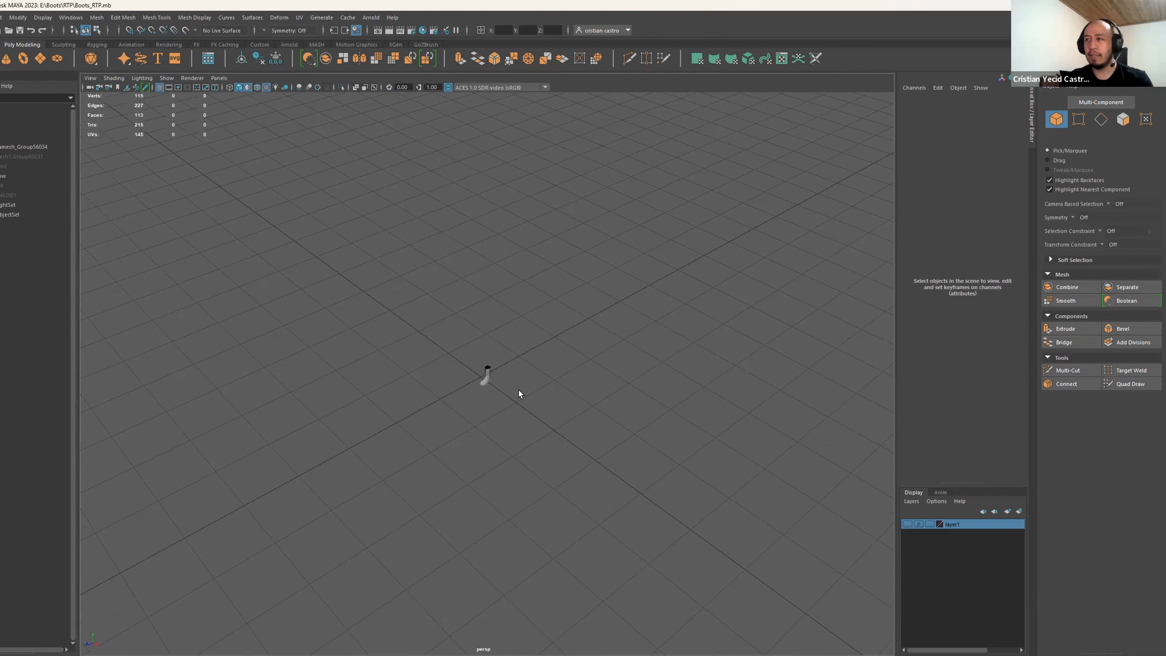
click(521, 405)
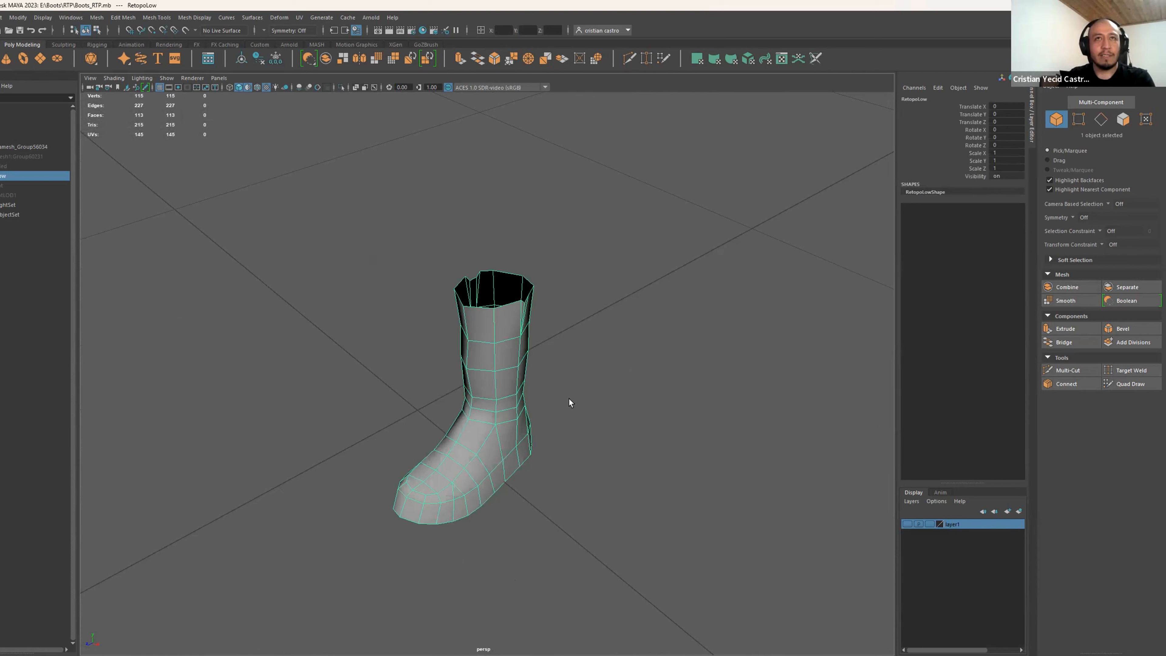
click(591, 421)
click(508, 414)
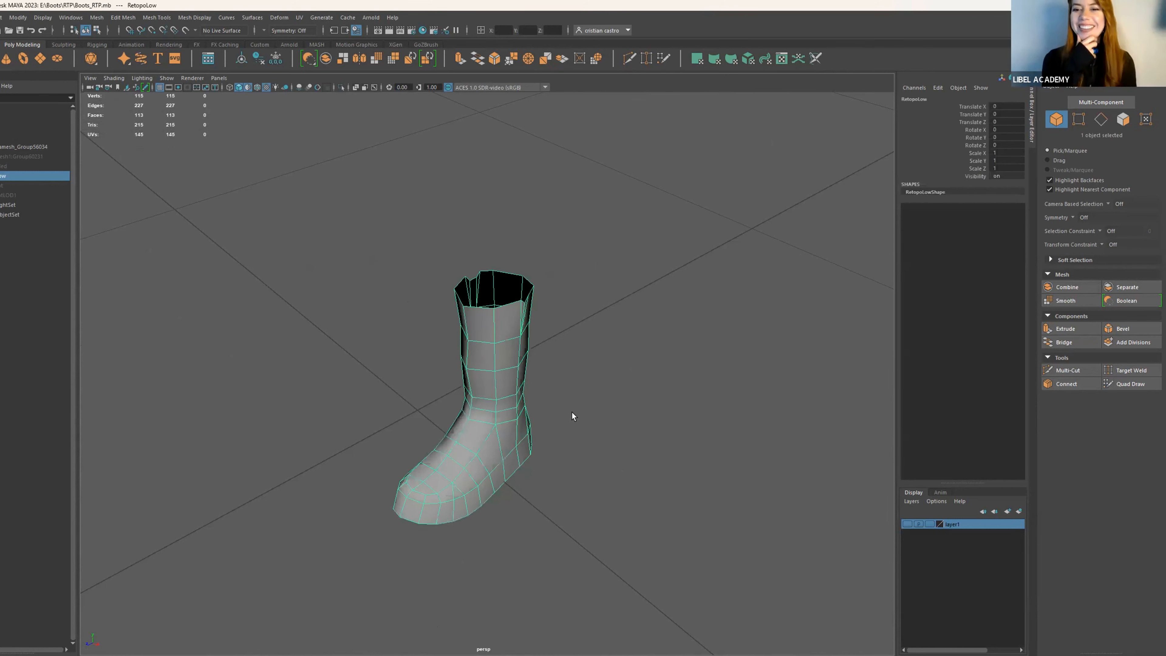
click(577, 410)
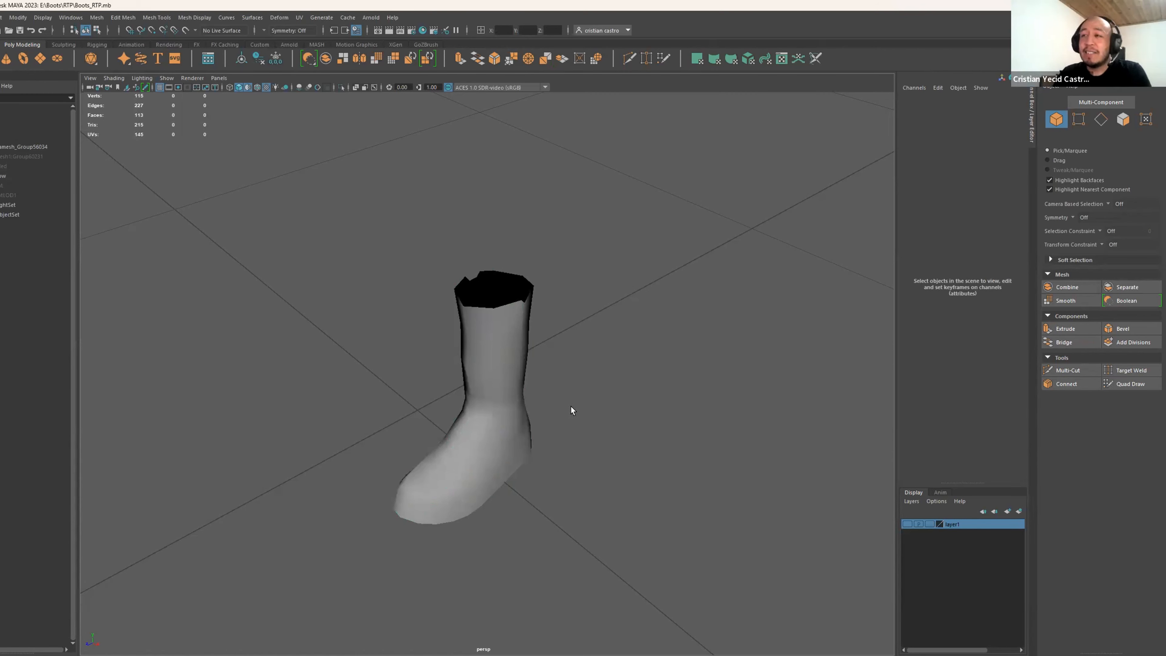
Step: Hide the RetopoLow mesh, show RetopoMed again and frame the boot in a three-quarter view
click(509, 380)
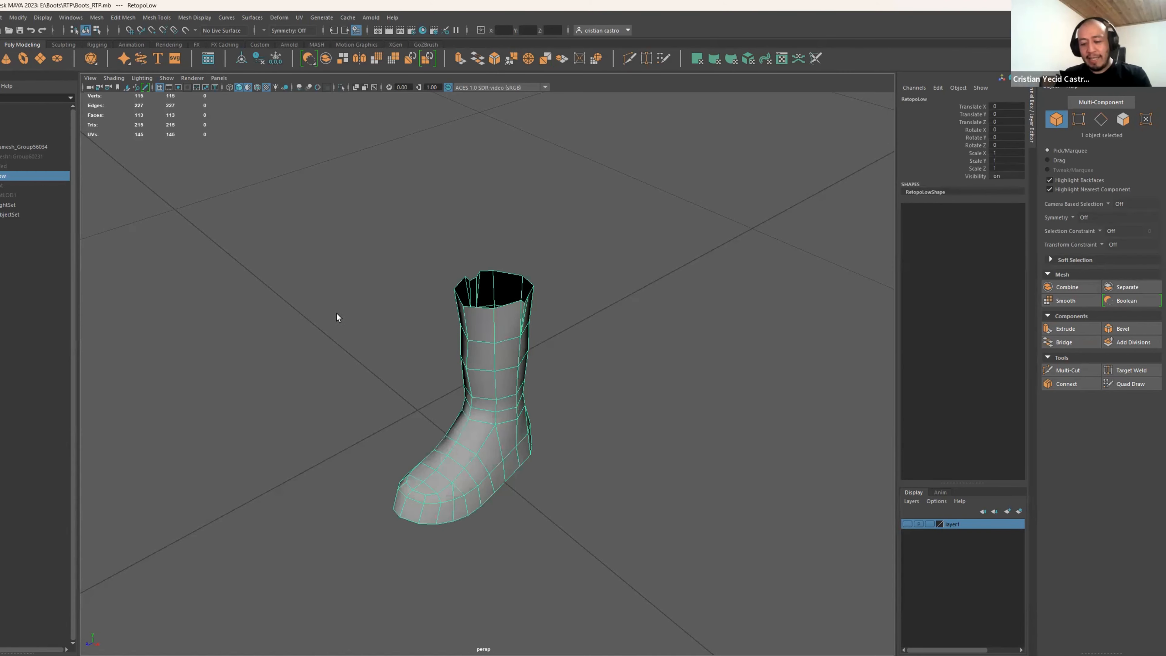
key(ctrl+h)
click(9, 167)
key(shift+h)
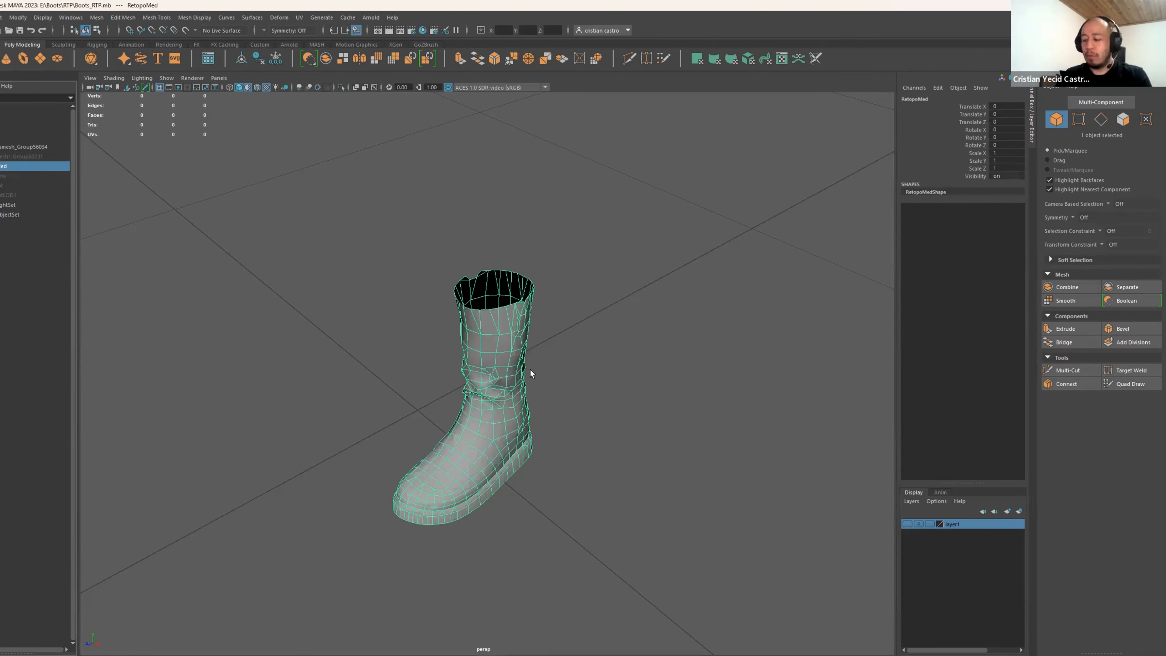
key(f)
alt+drag(609, 402, 566, 428)
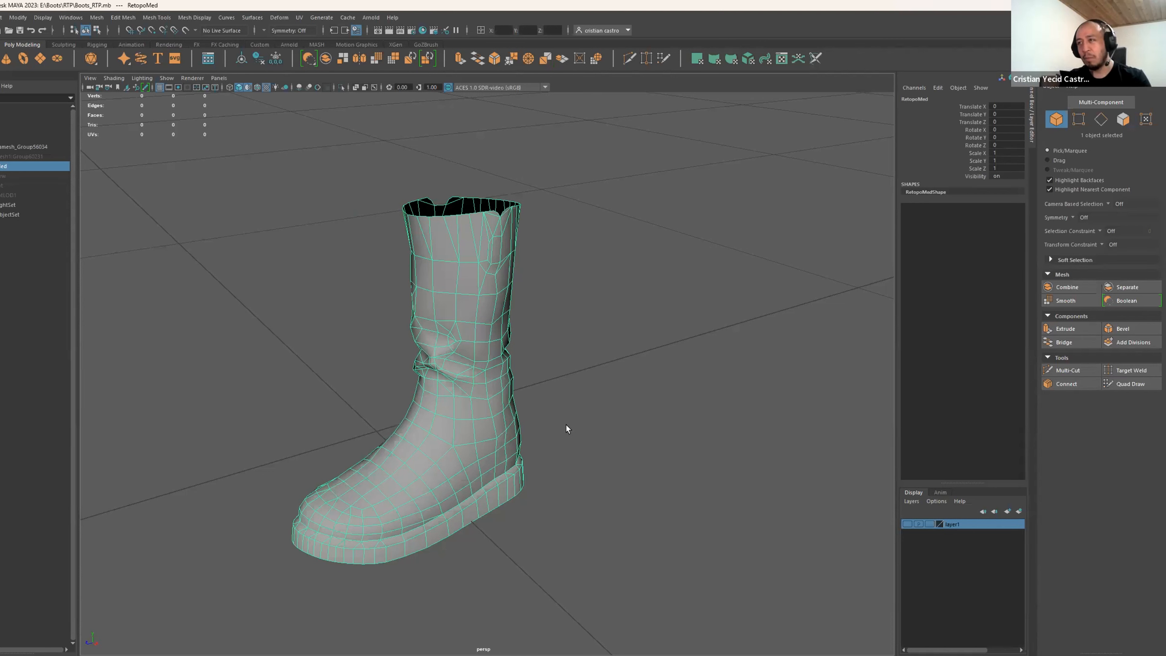
Step: Try removing the horizontal edge loop around RetopoMed's ankle and view the whole boot from farther away
alt+right_drag(455, 419, 552, 484)
alt+middle_drag(531, 463, 590, 416)
click(1098, 118)
double_click(524, 438)
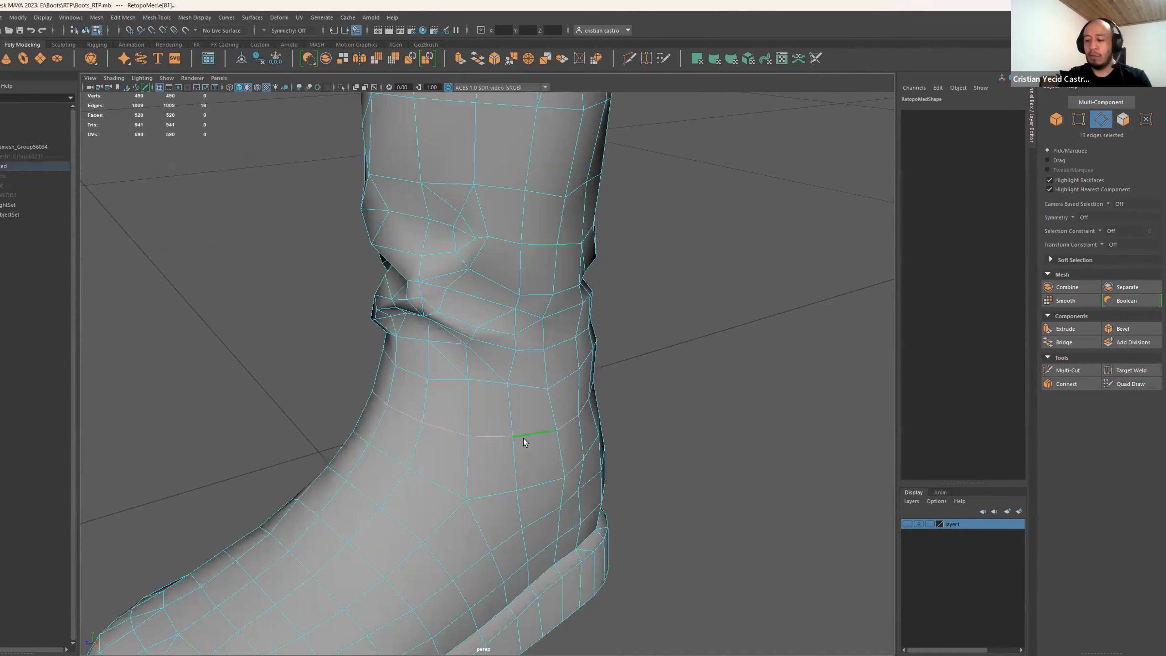
key(ctrl+Delete)
alt+right_drag(638, 478, 557, 433)
alt+drag(556, 433, 580, 437)
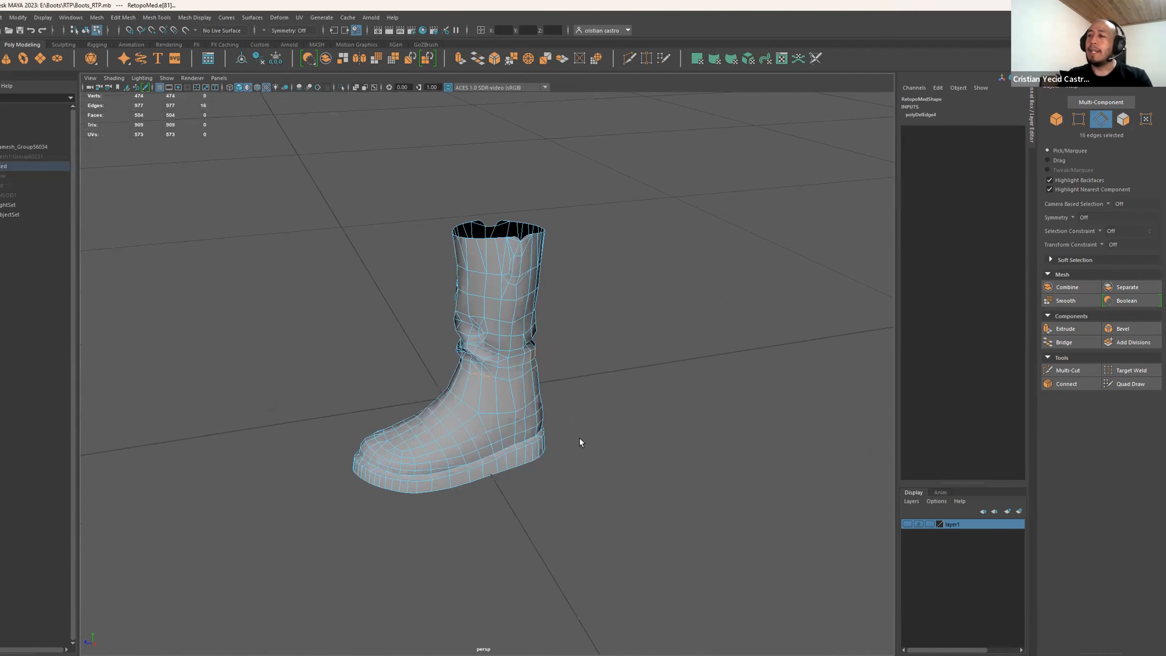
key(ctrl+z)
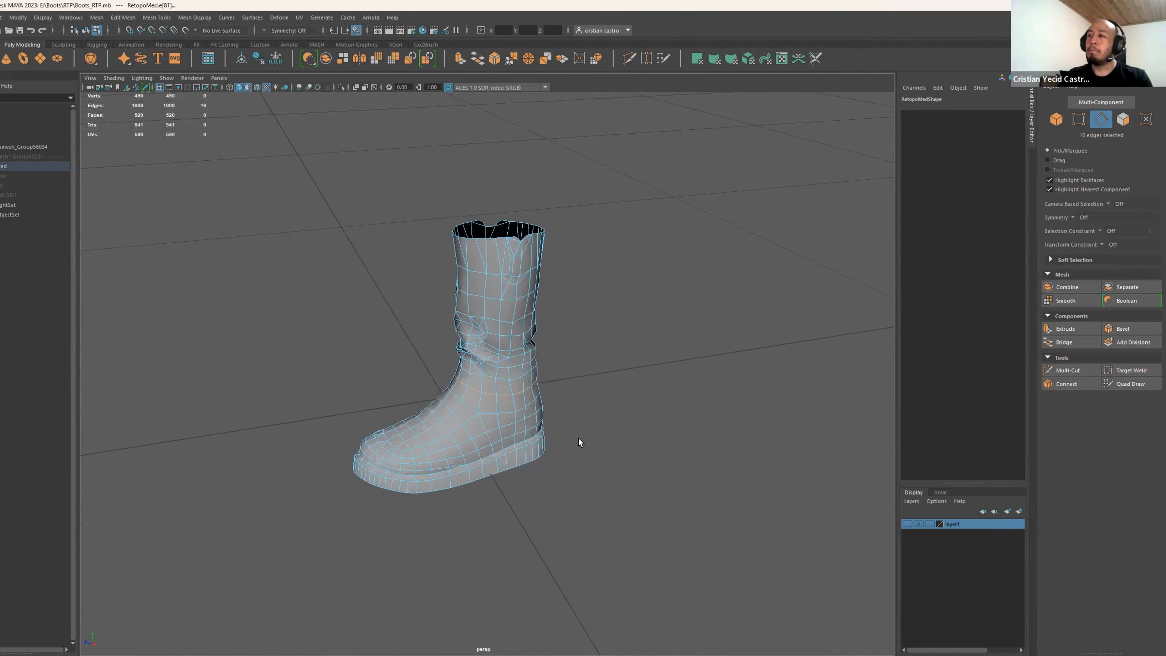
click(1055, 121)
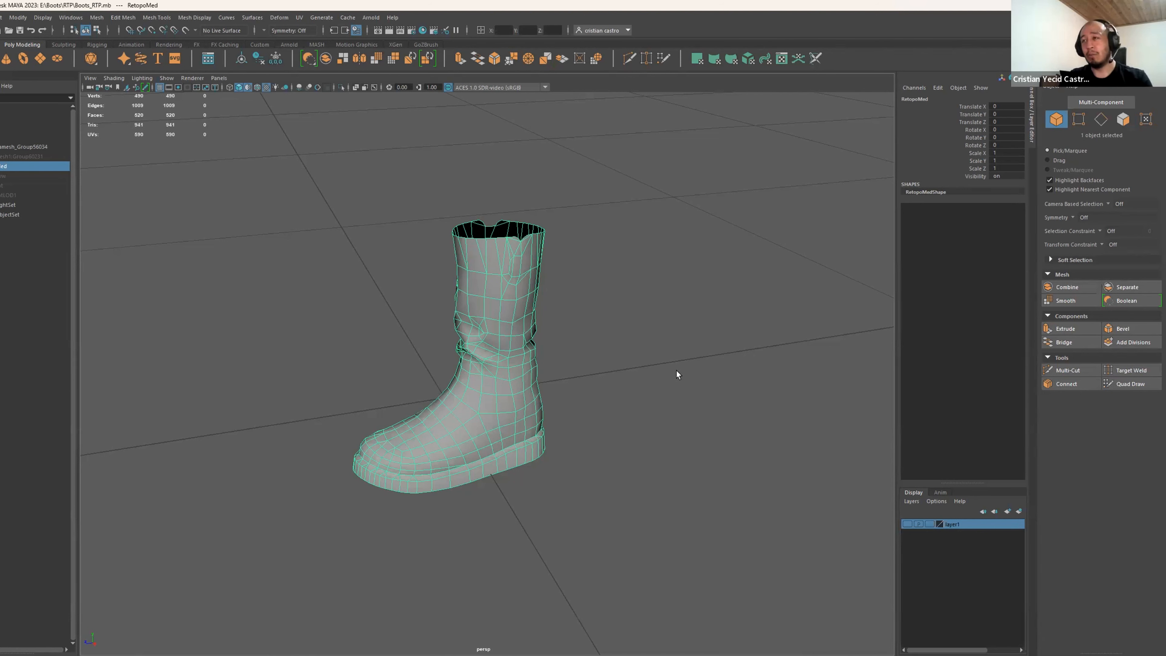
Step: Examine the underside of RetopoMed's sole, first shaded without selection and again with its wireframe shown
click(652, 404)
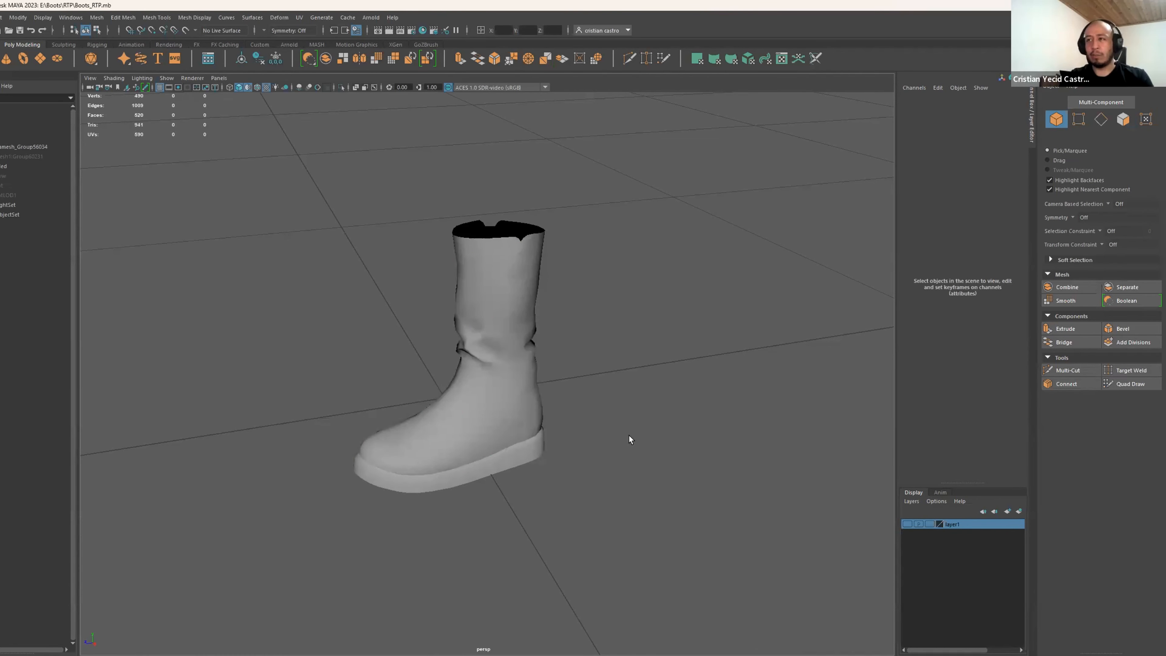
alt+right_drag(541, 443, 635, 555)
alt+drag(634, 555, 478, 498)
alt+middle_drag(479, 499, 481, 459)
alt+drag(482, 459, 462, 363)
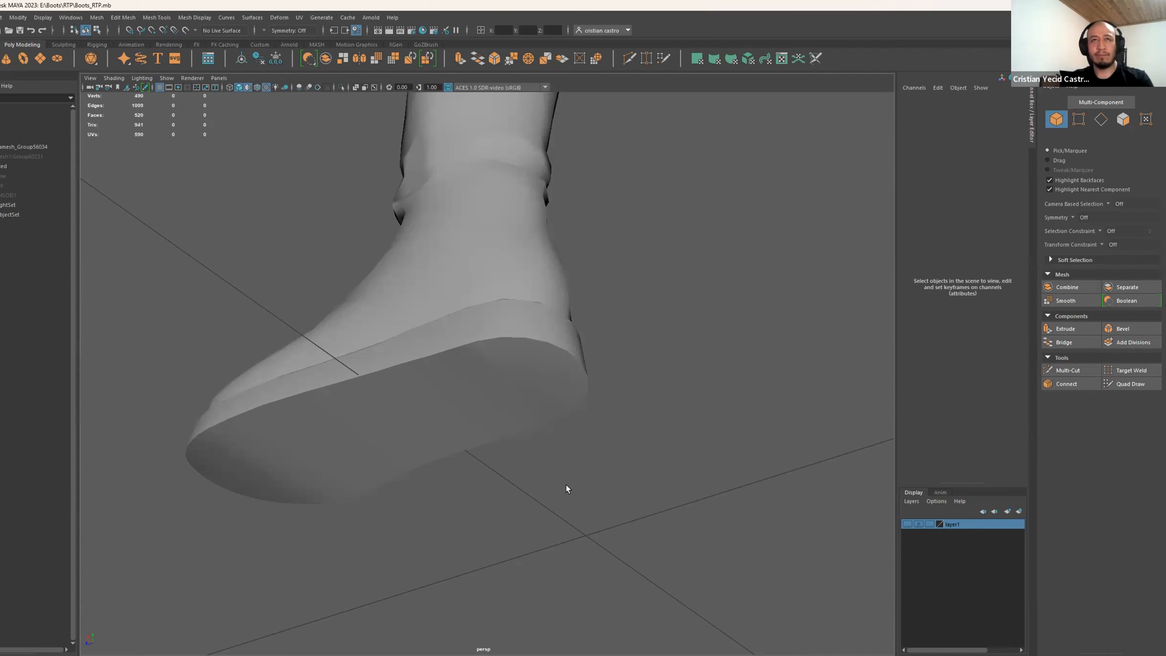
click(391, 372)
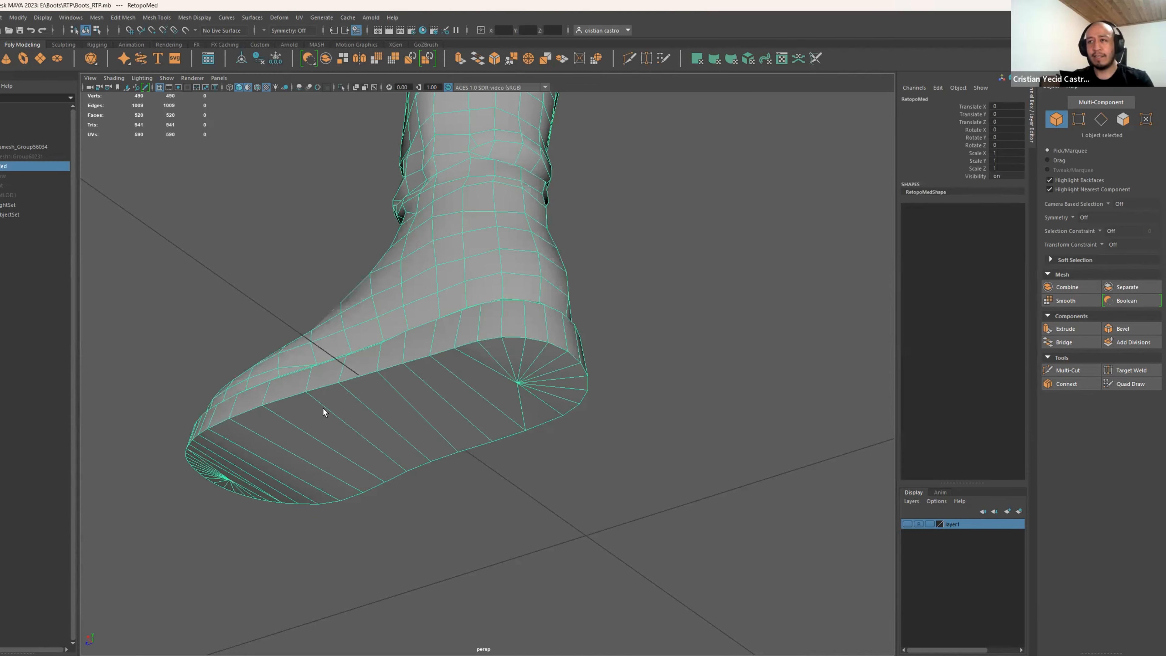
Step: Examine RetopoMed's toe and sole rim up close, with and without wireframe, and check the shaded boot from farther away
alt+drag(347, 449, 556, 538)
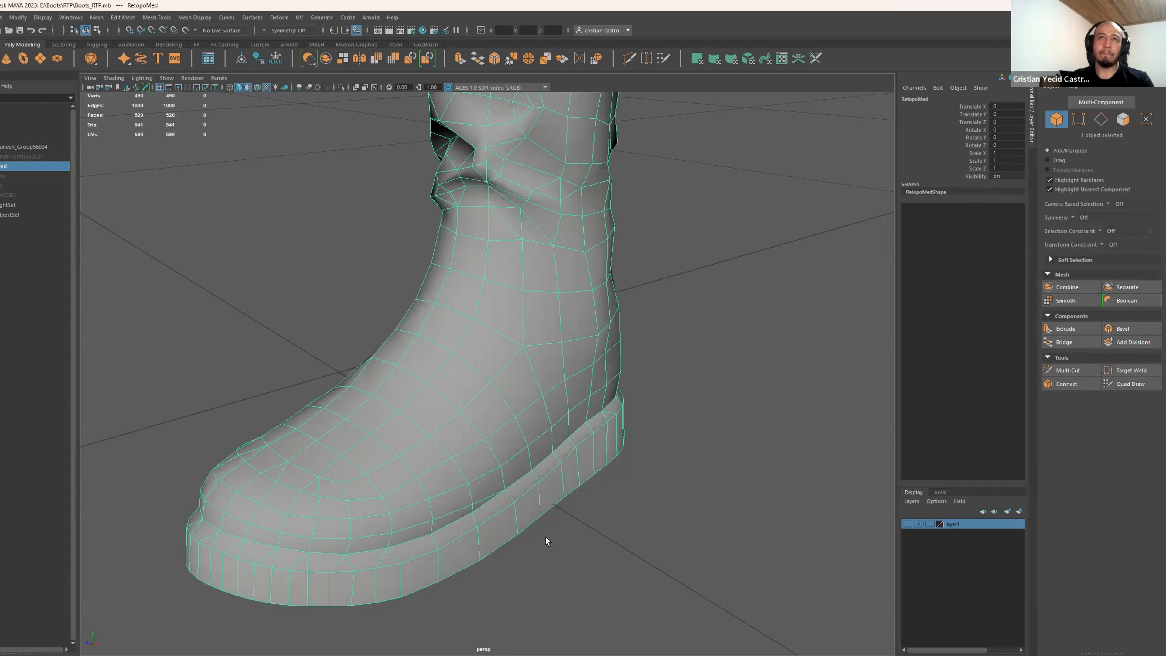
click(551, 541)
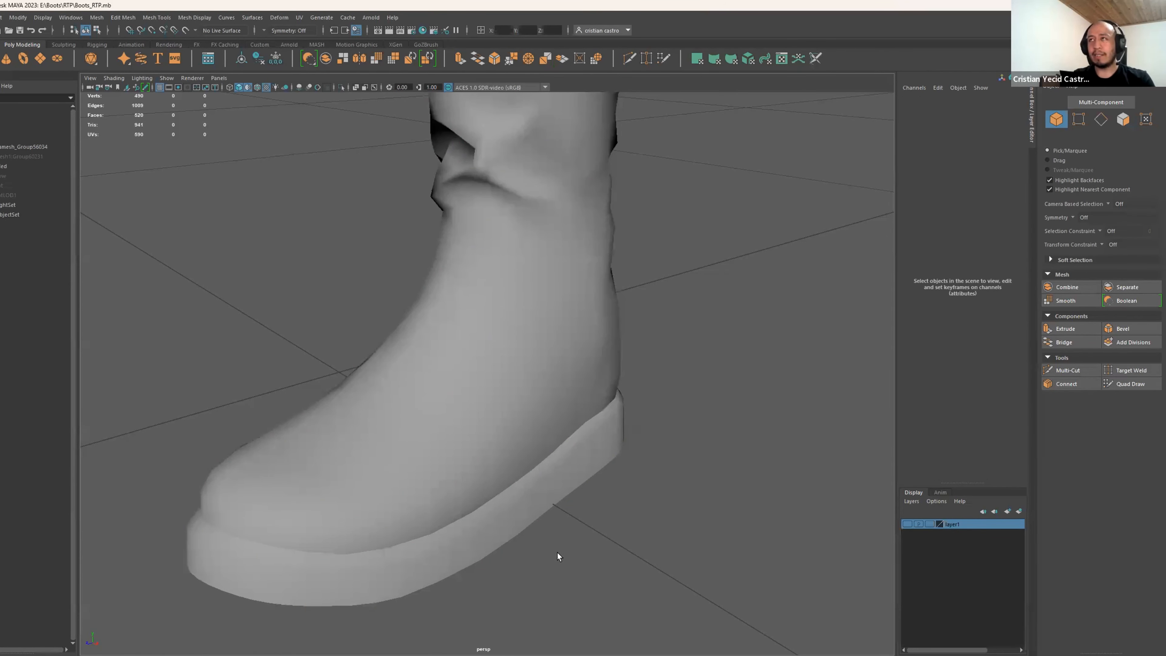
alt+drag(557, 534, 503, 518)
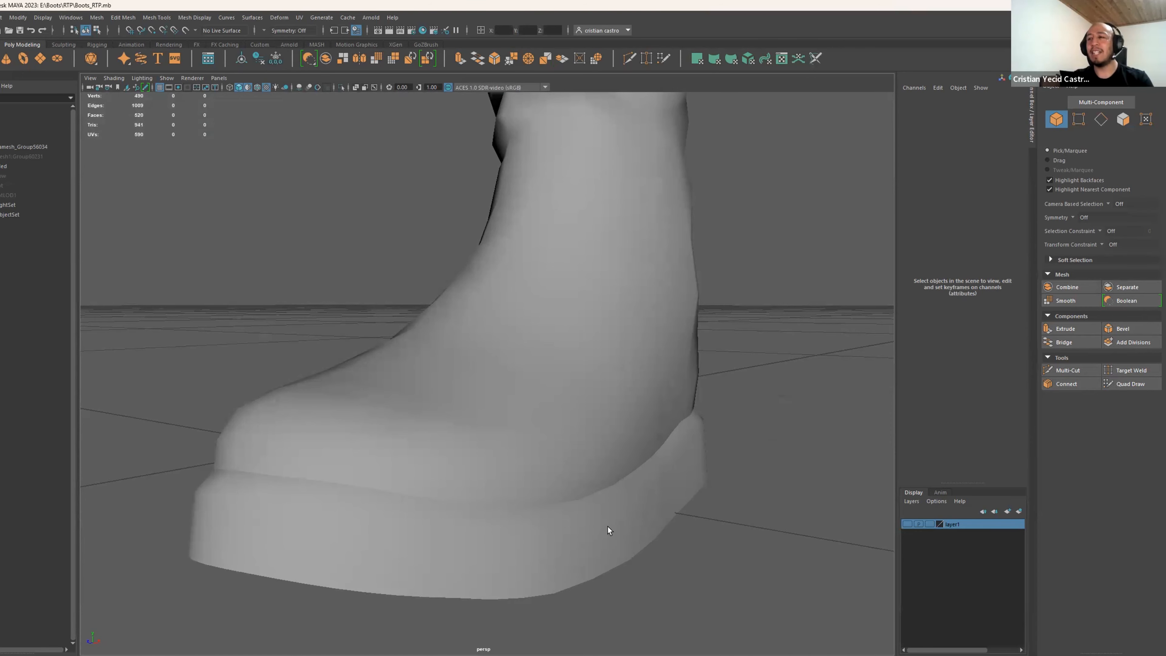
alt+drag(608, 527, 593, 537)
alt+right_drag(593, 536, 496, 468)
alt+drag(496, 469, 512, 487)
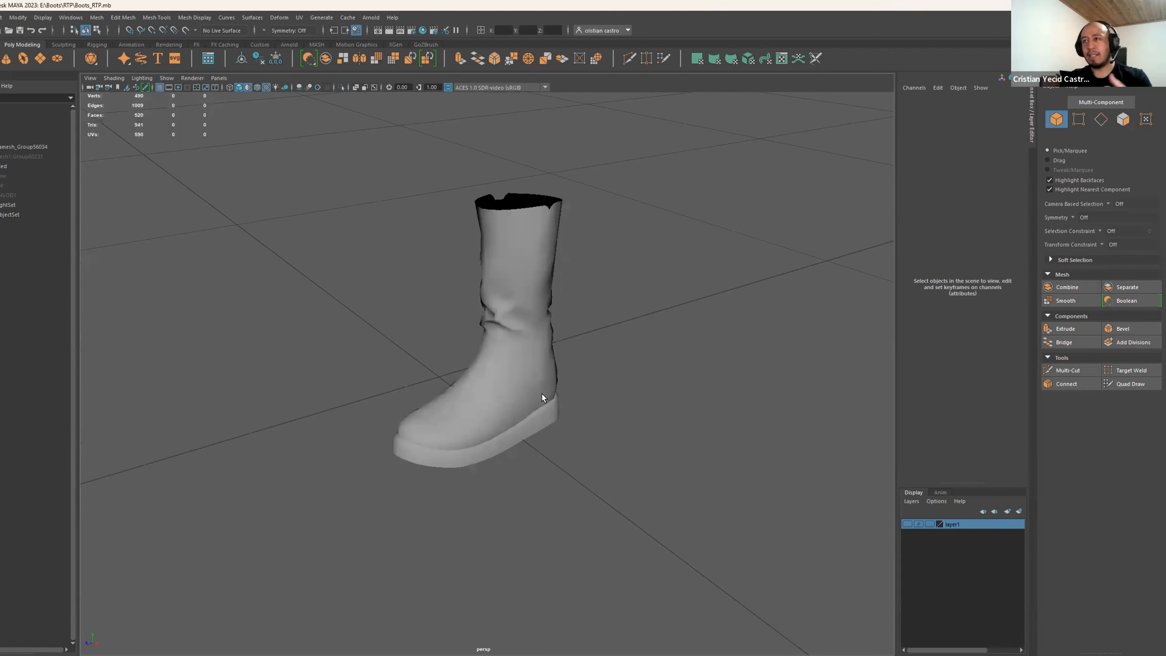
alt+drag(518, 434, 478, 439)
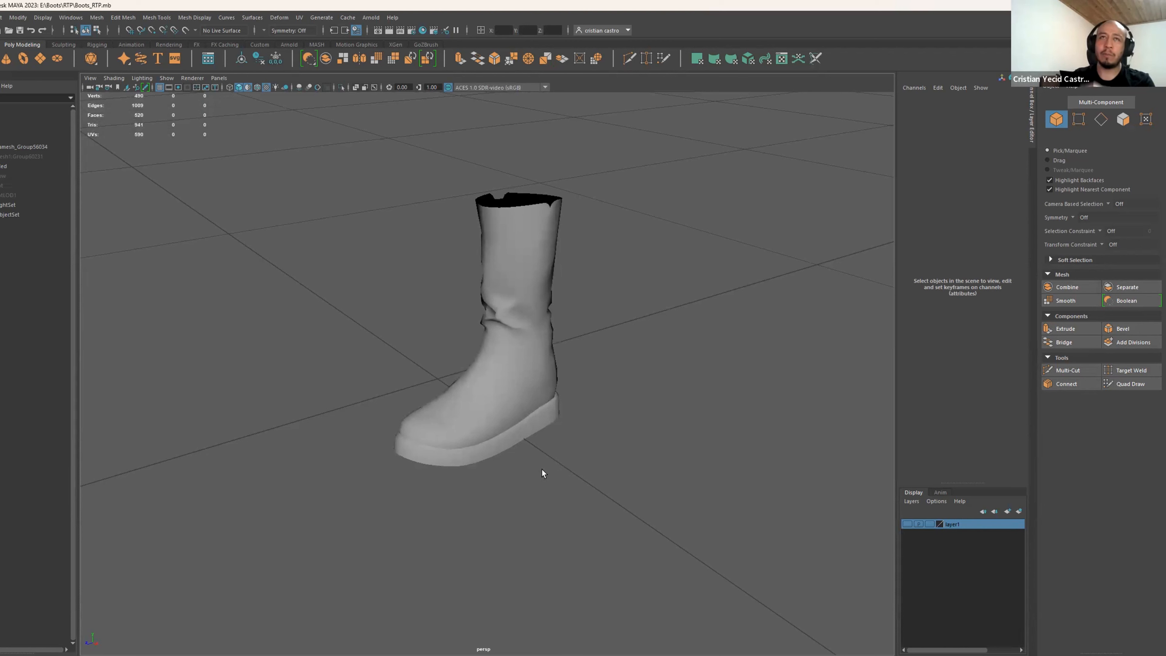
Step: Show RetopoMed's UV layout in the UV Editor with the texture image hidden, and frame the boot beside it
click(782, 61)
click(559, 223)
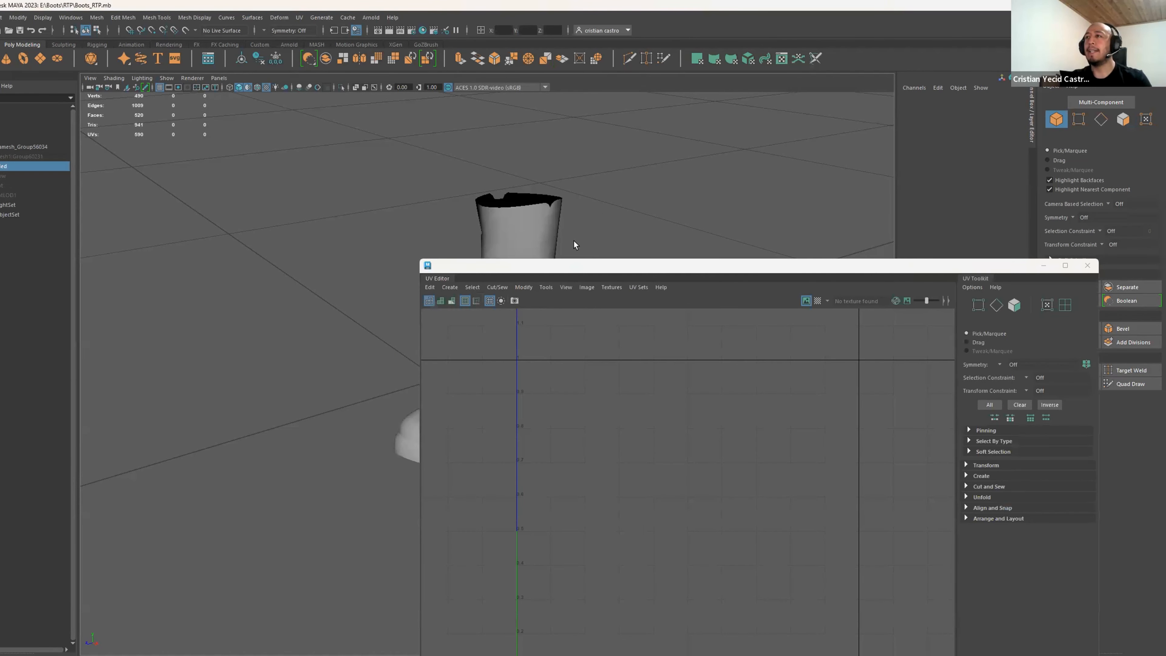
click(540, 234)
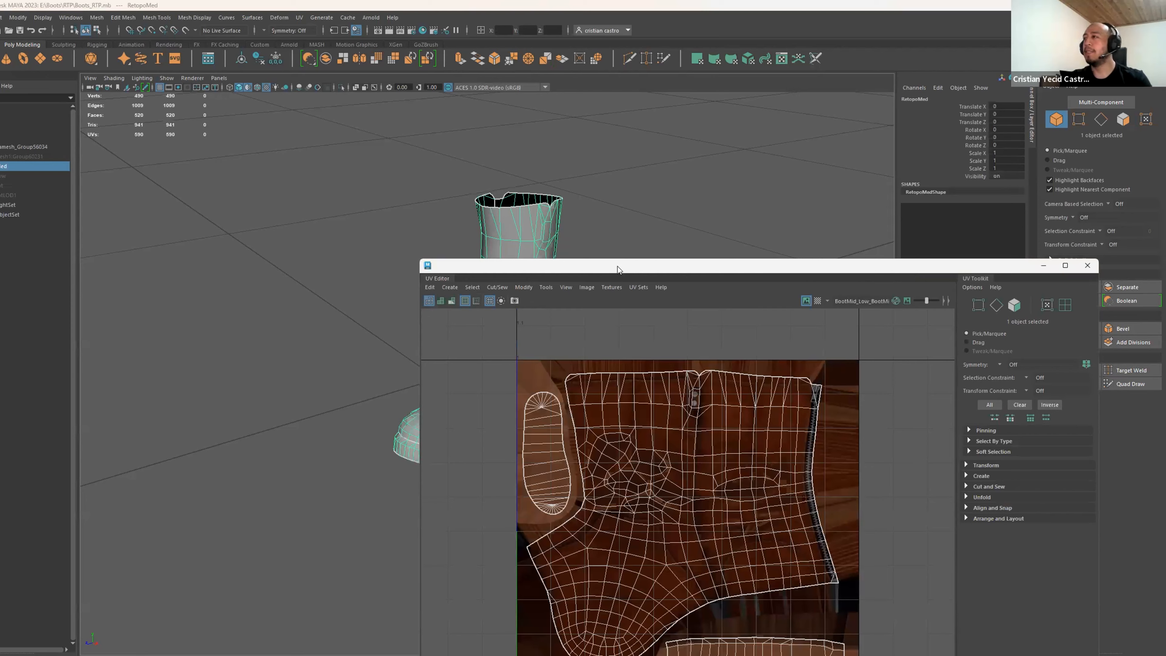
drag(617, 266, 639, 147)
click(828, 182)
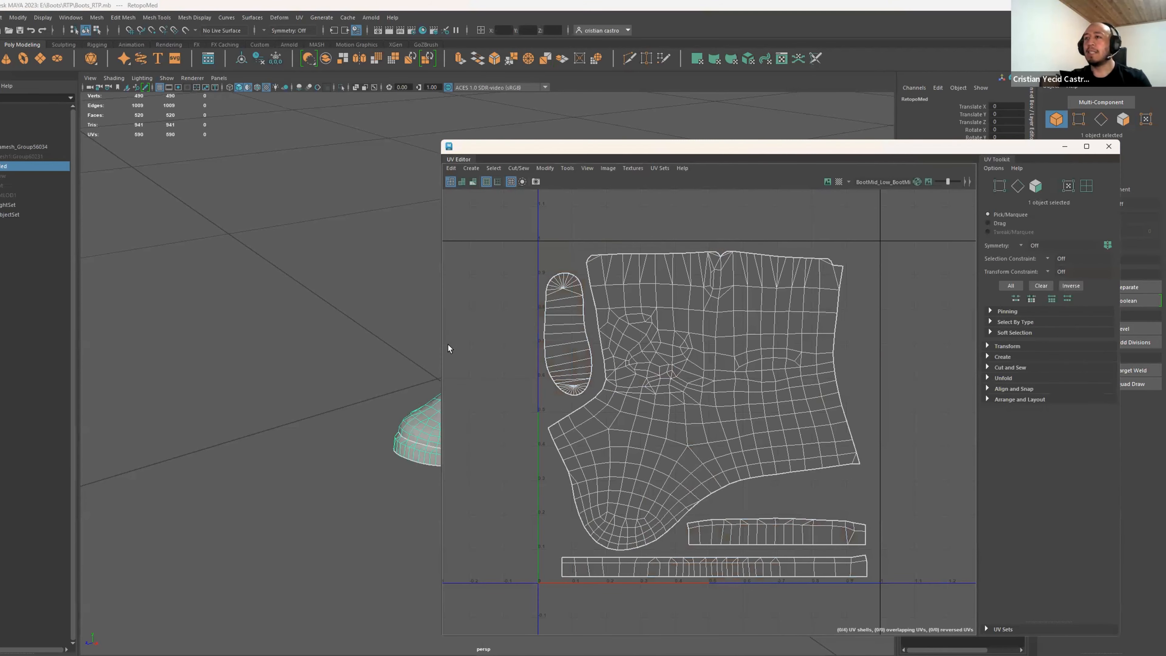
key(f)
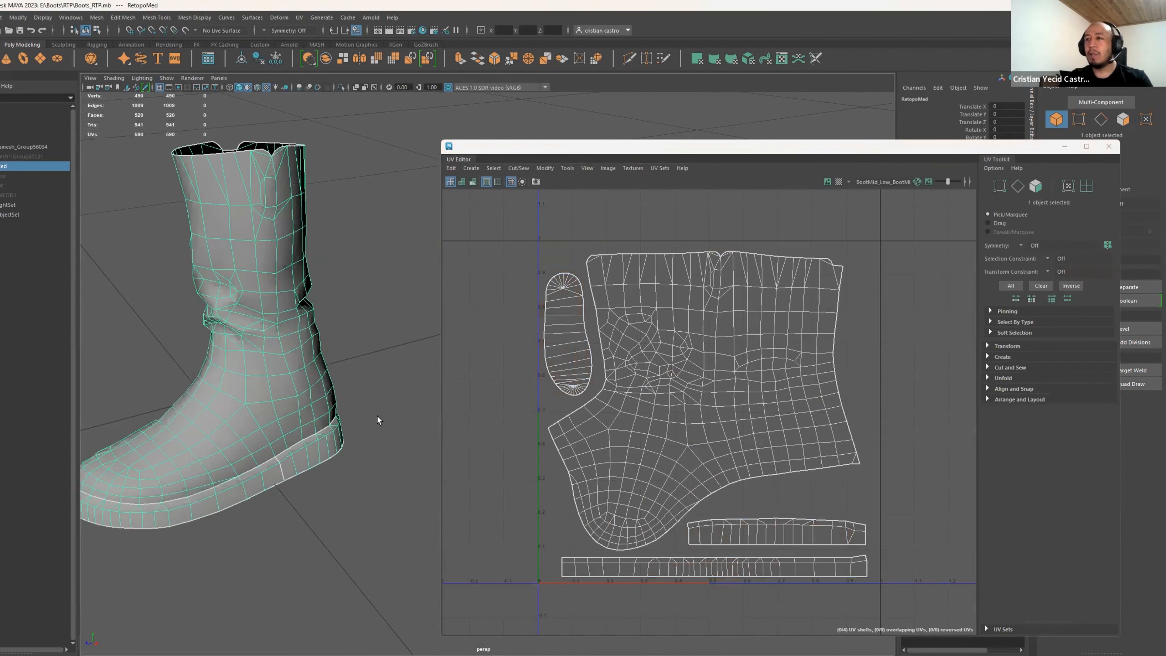
Step: Select all the lower border edges of the long sole strip in the UV layout, tracing the underside seam on the boot
alt+drag(377, 420, 388, 396)
click(1100, 119)
click(337, 403)
scroll(688, 460, up, 2)
alt+middle_drag(739, 479, 733, 310)
click(537, 431)
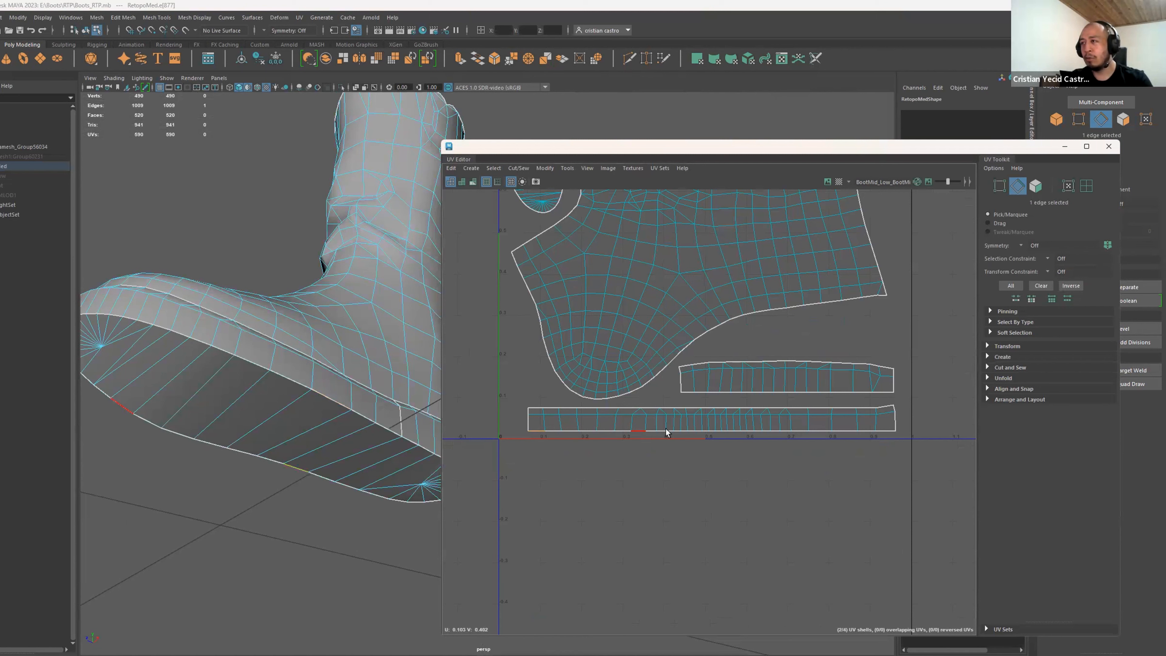
double_click(886, 425)
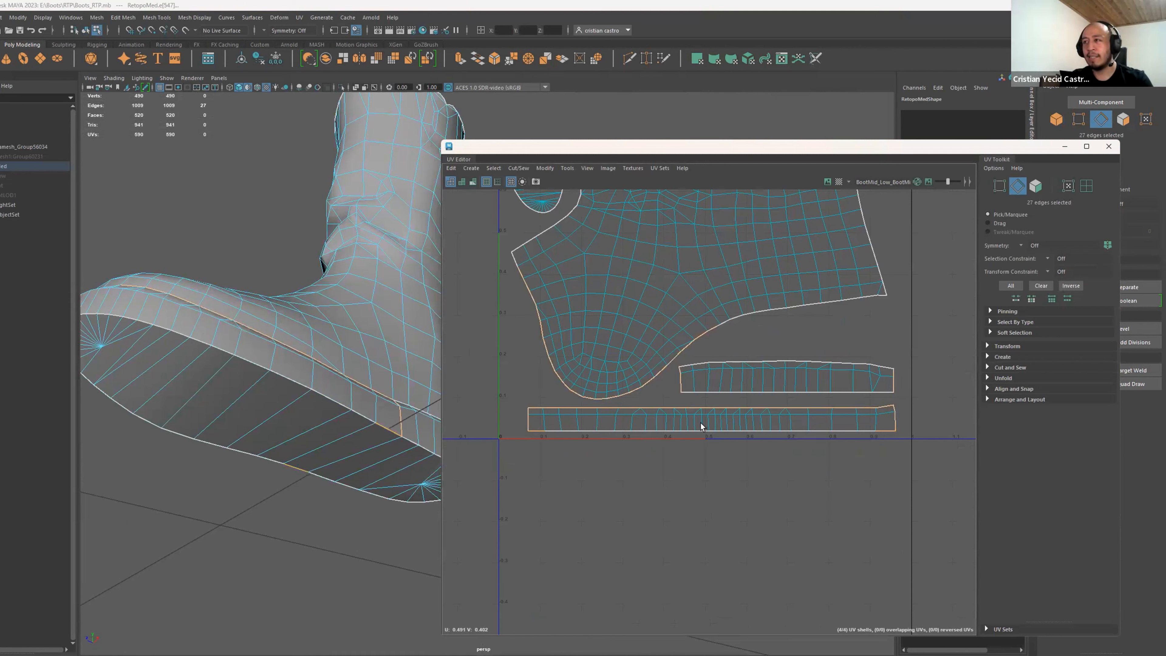
shift+click(578, 431)
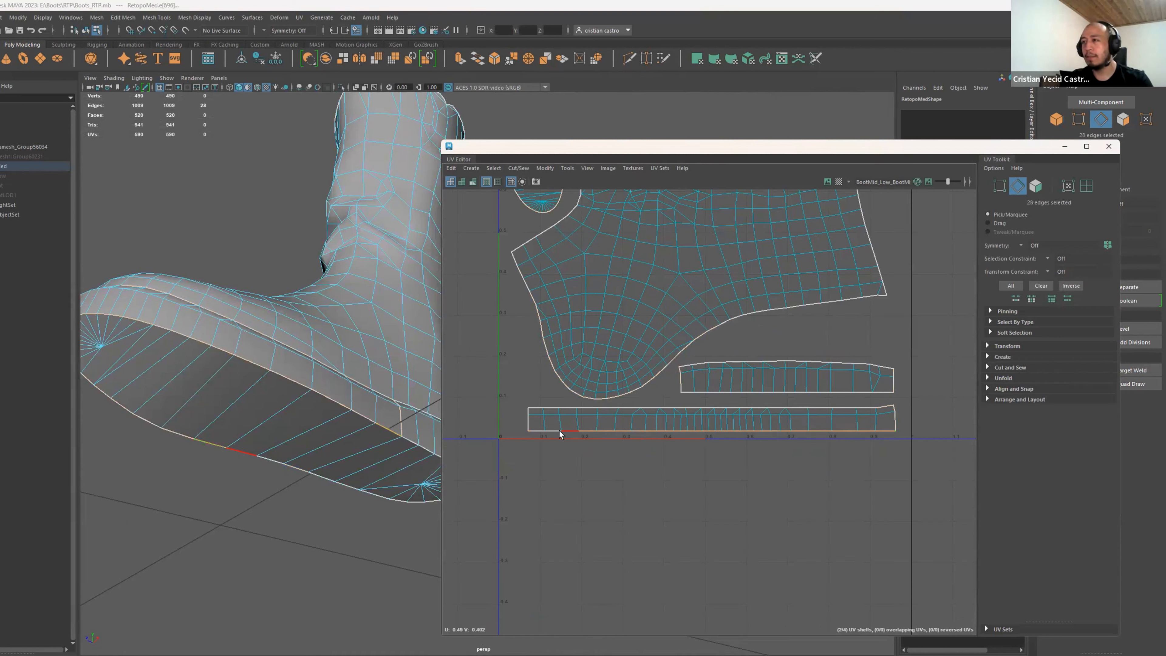
shift+click(561, 432)
shift+click(549, 431)
shift+click(540, 430)
scroll(341, 462, down, 1)
alt+drag(339, 460, 320, 428)
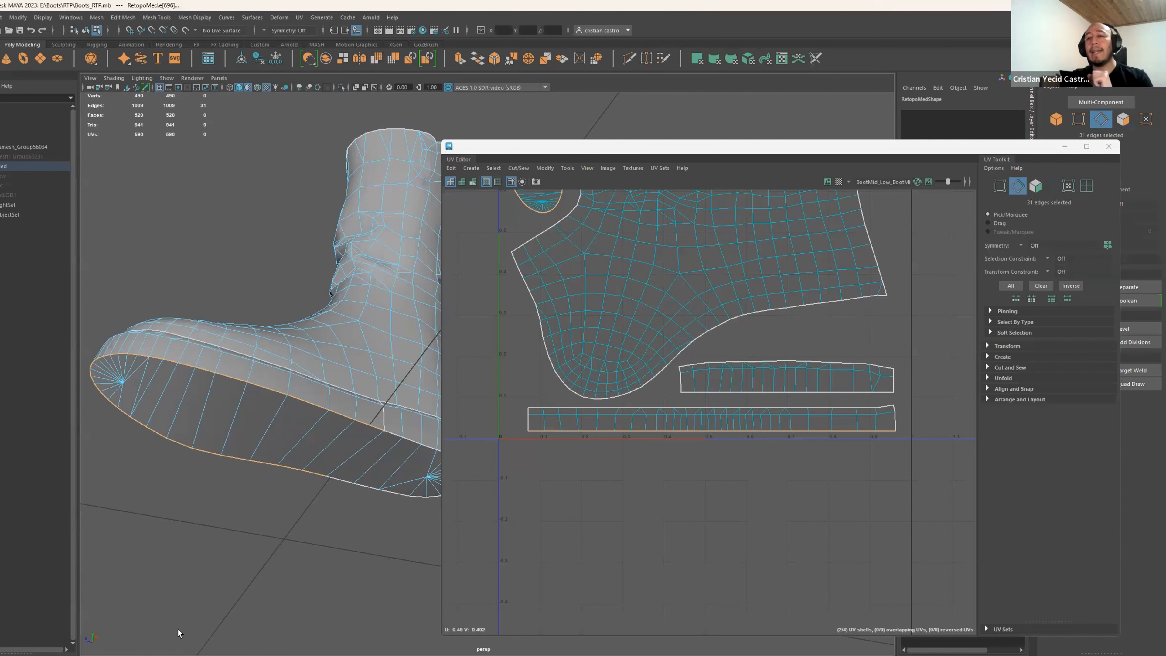
Step: Switch to the third Blender window, delete the existing mesh and add a UV sphere at the origin
click(170, 655)
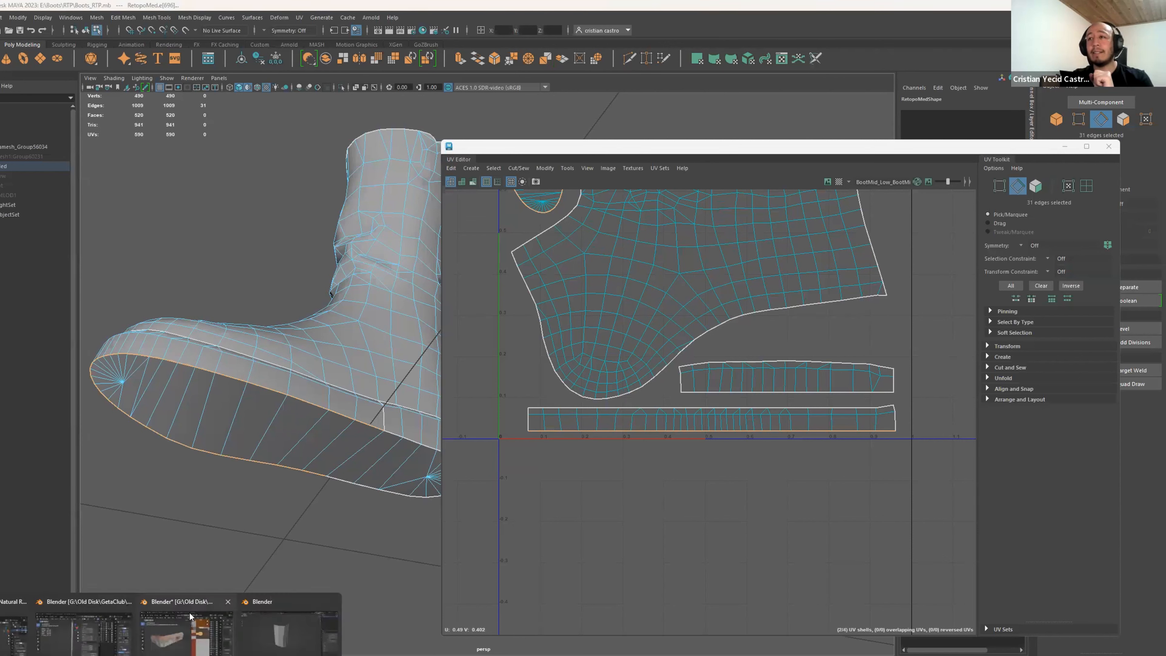
click(258, 650)
key(Delete)
middle_drag(461, 481, 448, 449)
key(shift+a)
mouse_move(447, 448)
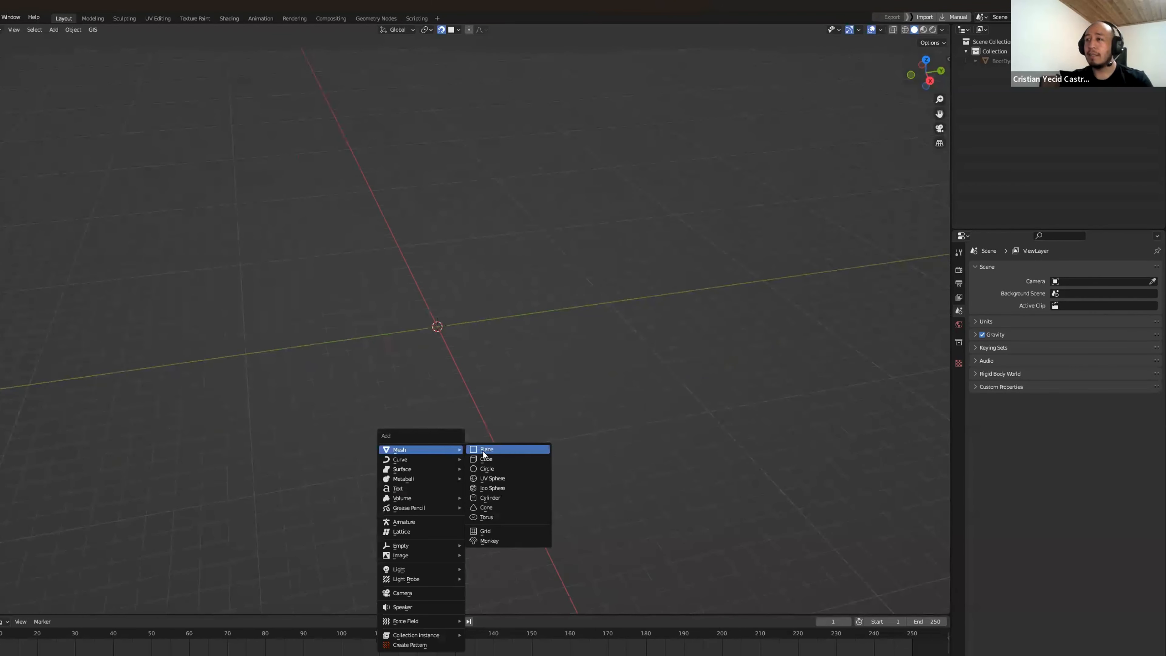
click(495, 480)
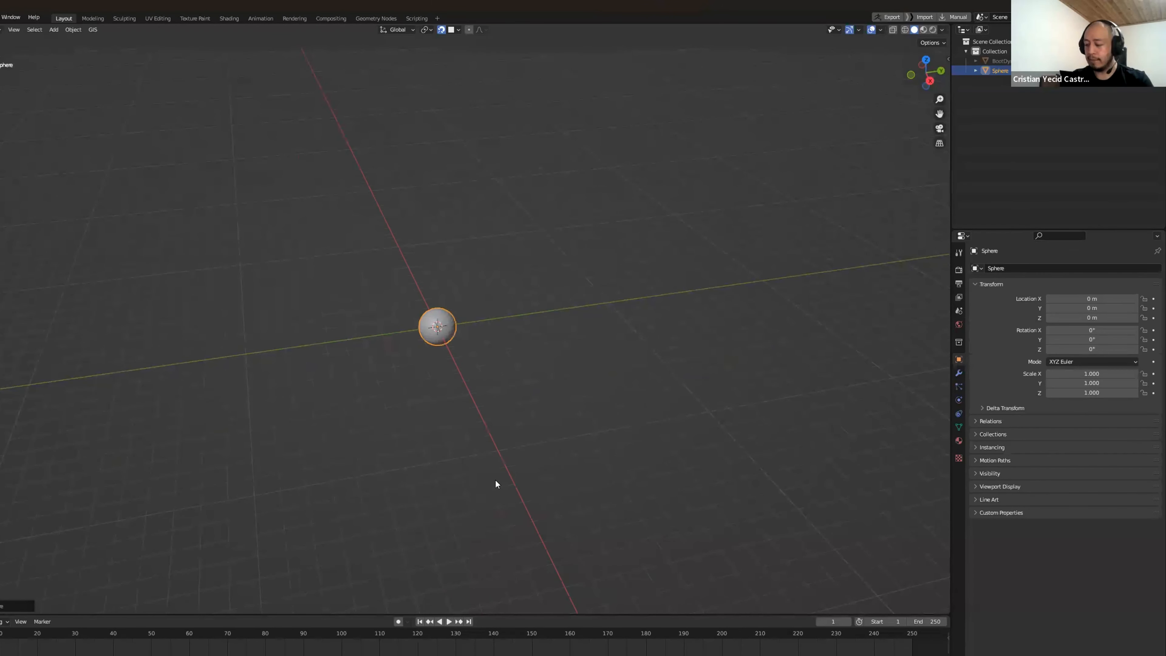
Step: Shade the UV sphere smooth and enable Auto Smooth for its normals
scroll(494, 479, up, 13)
right_click(500, 370)
click(499, 370)
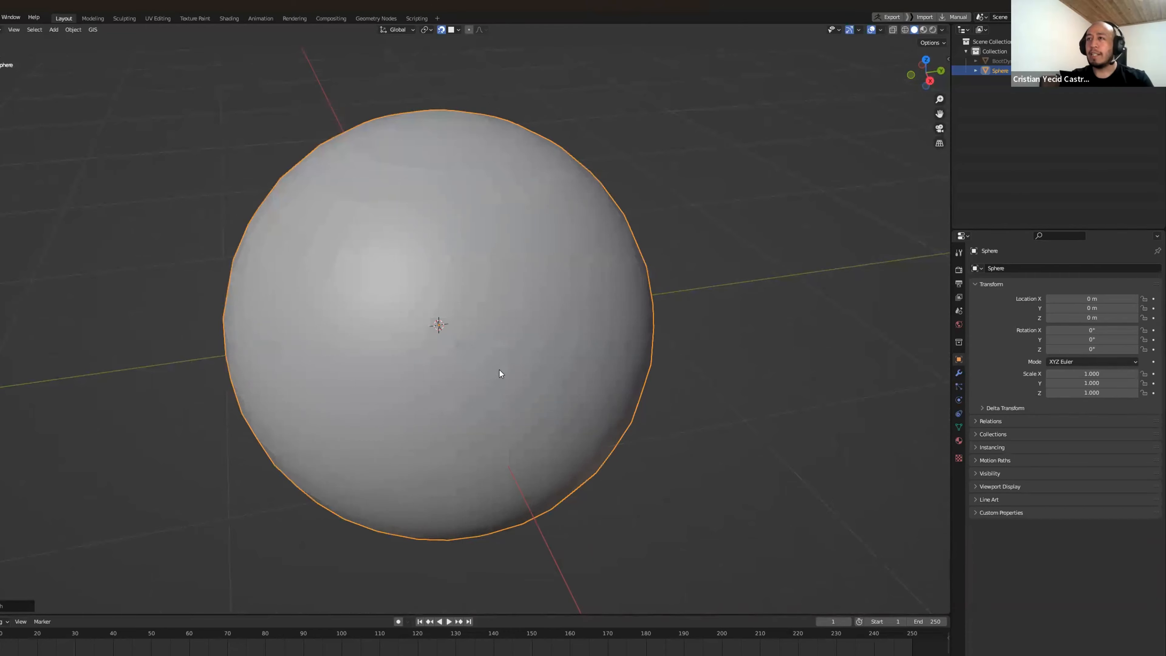
middle_drag(547, 424, 523, 408)
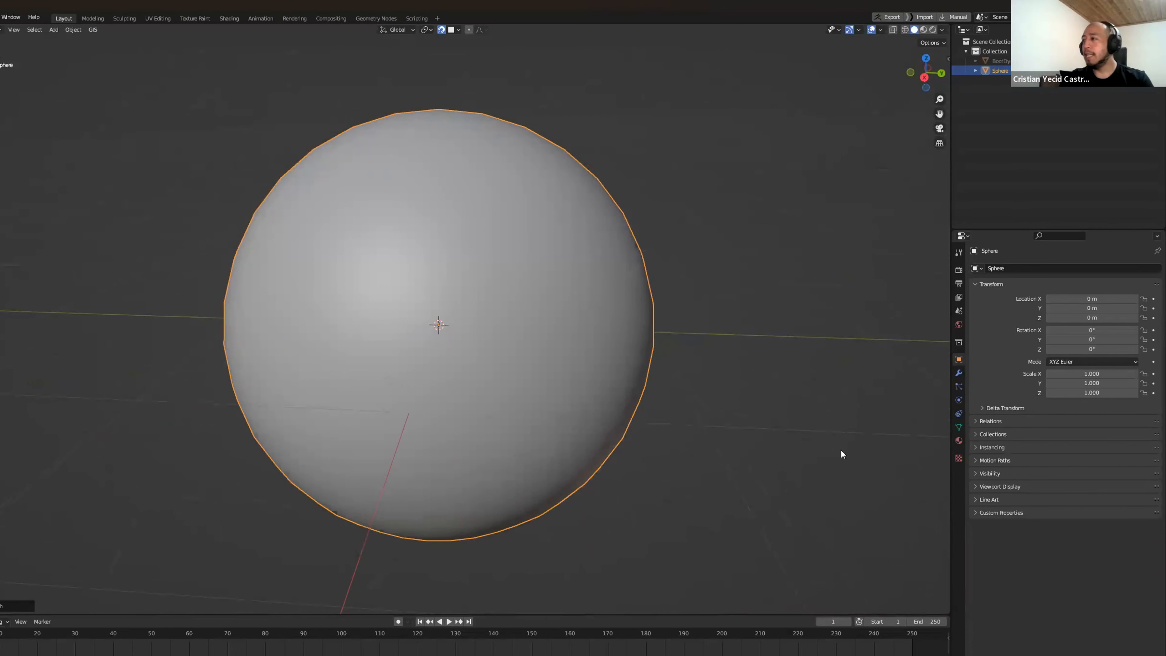
click(959, 431)
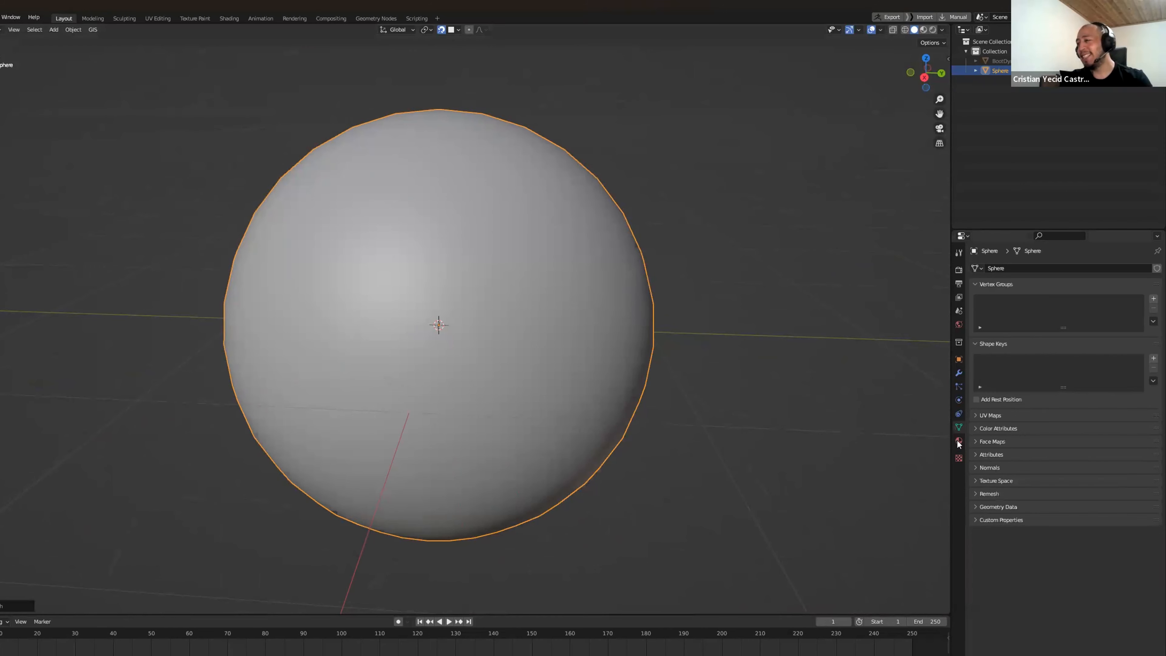
click(982, 468)
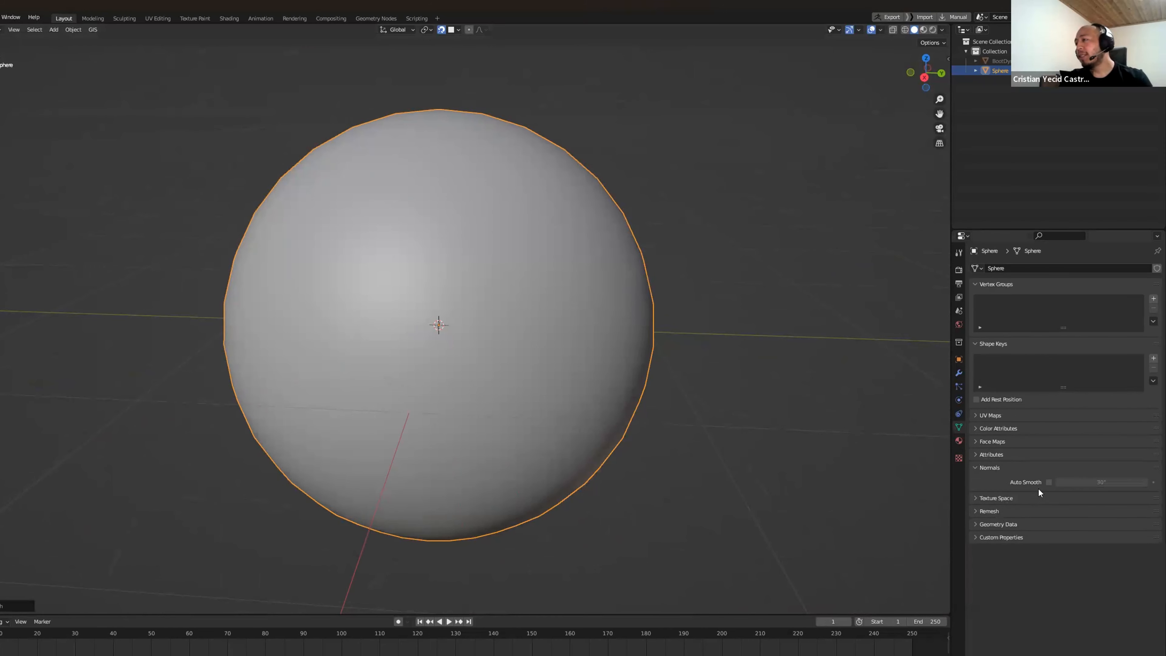
click(1048, 482)
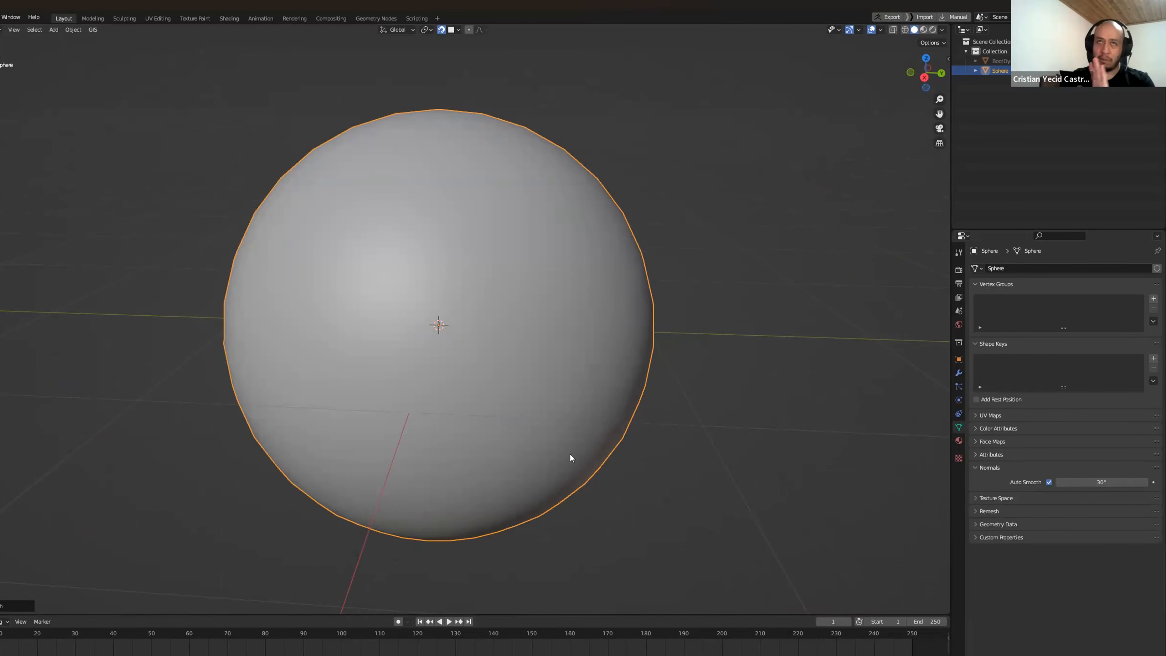
Step: Mark the eight border edges around three adjacent faces of the sphere as sharp and return to Object Mode
key(Tab)
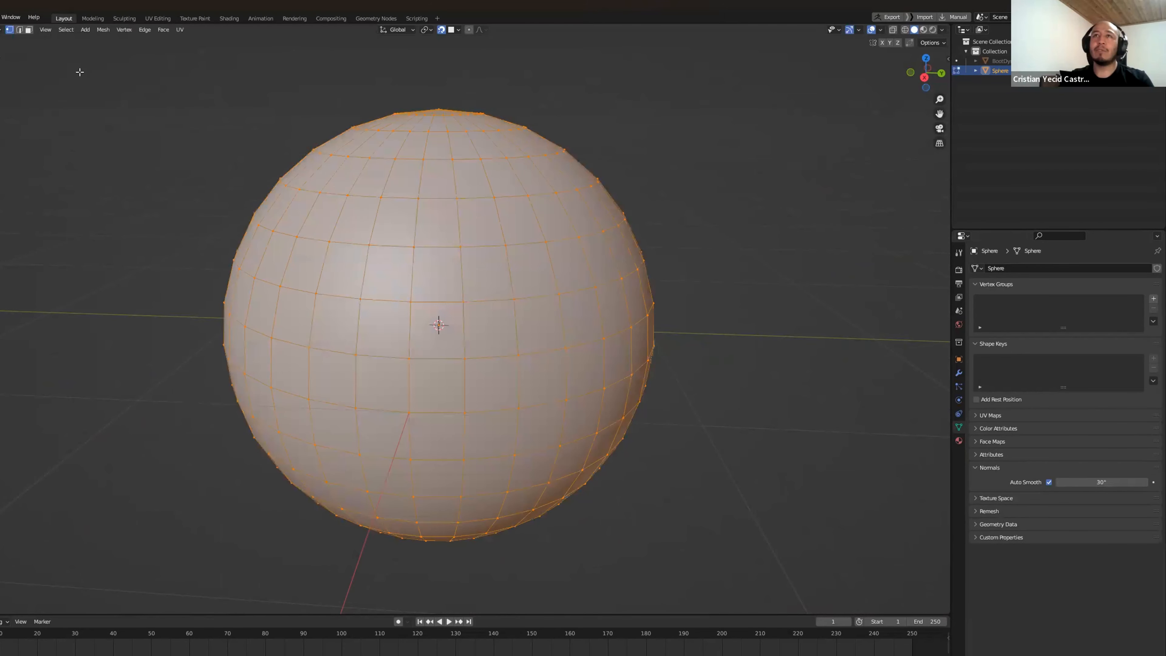
key(2)
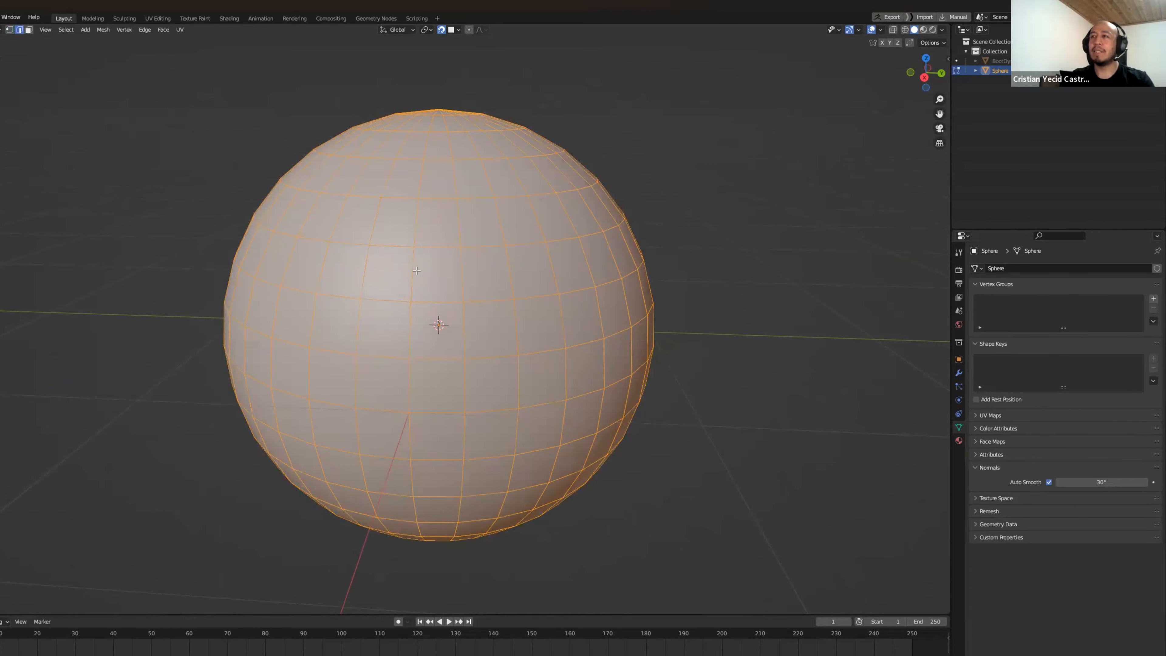
scroll(416, 271, up, 2)
click(367, 189)
shift+click(436, 190)
shift+click(507, 190)
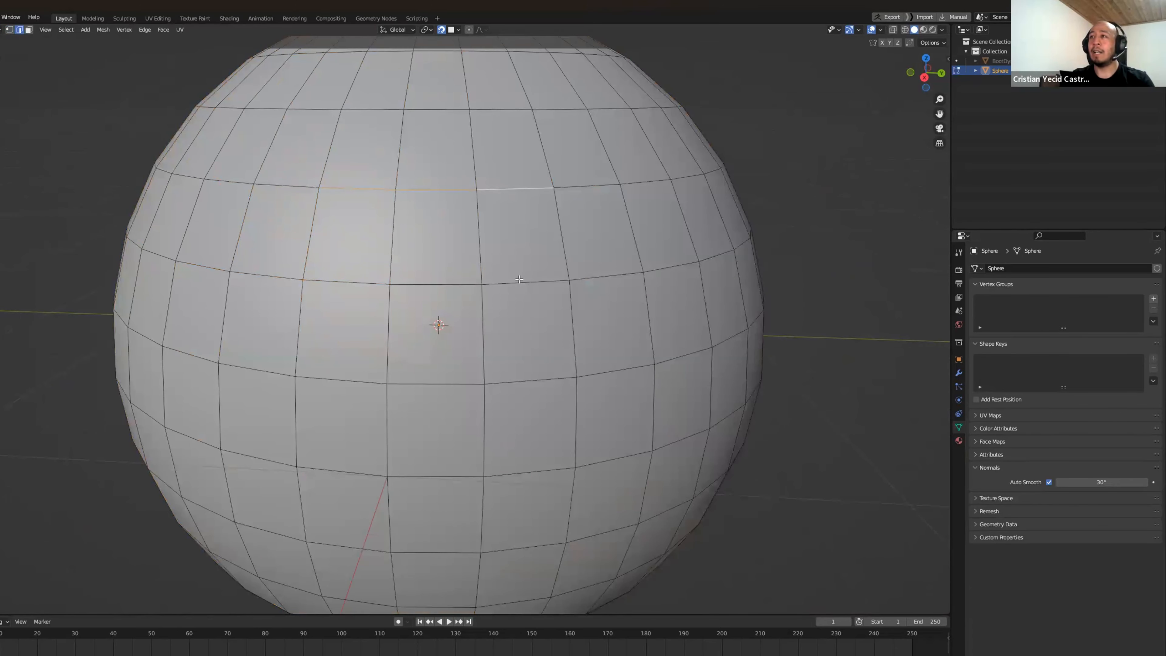
shift+click(520, 280)
shift+click(560, 234)
shift+click(434, 283)
shift+click(346, 282)
shift+click(301, 239)
middle_drag(300, 239, 372, 315)
right_click(372, 315)
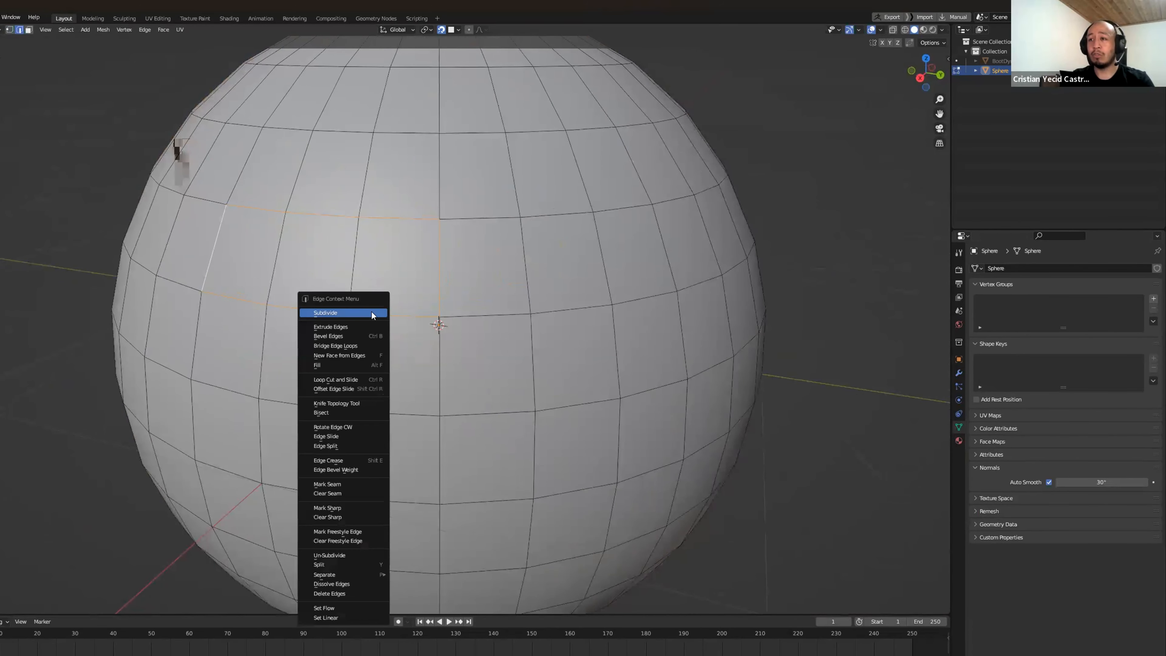
click(375, 404)
right_click(425, 319)
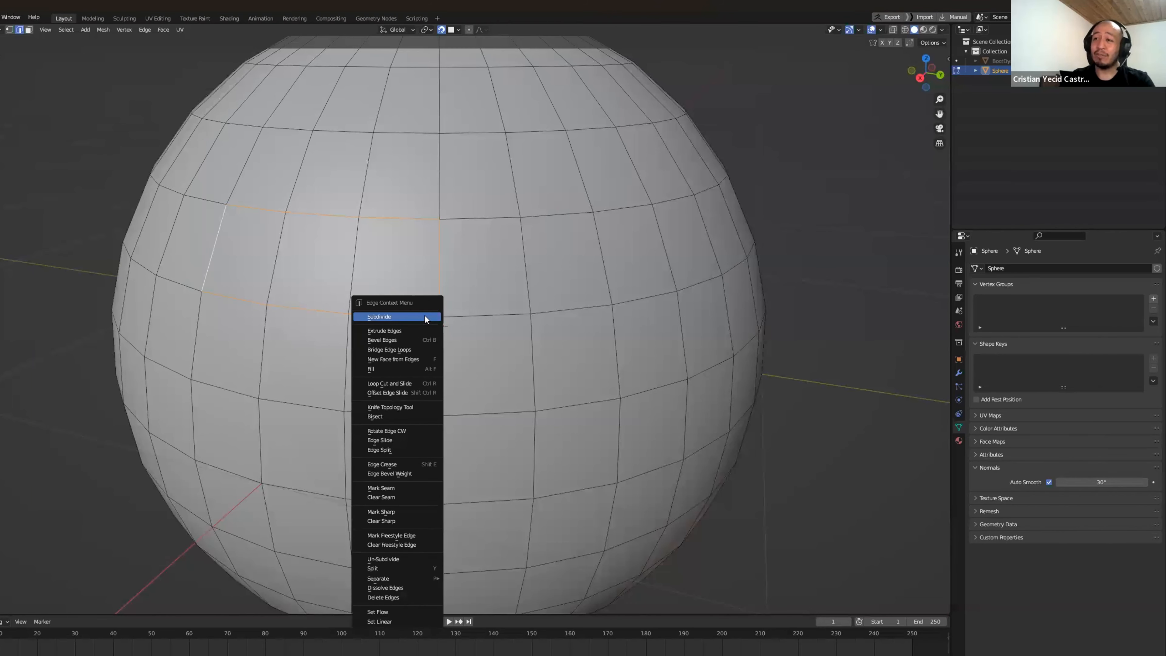
click(406, 511)
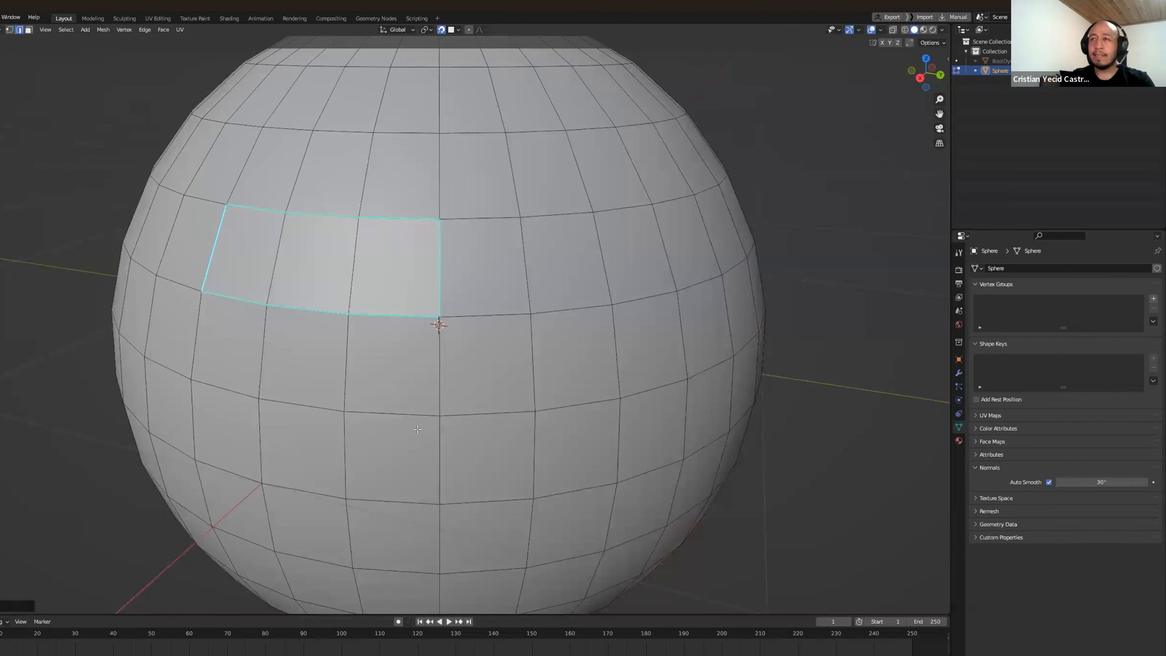
key(Tab)
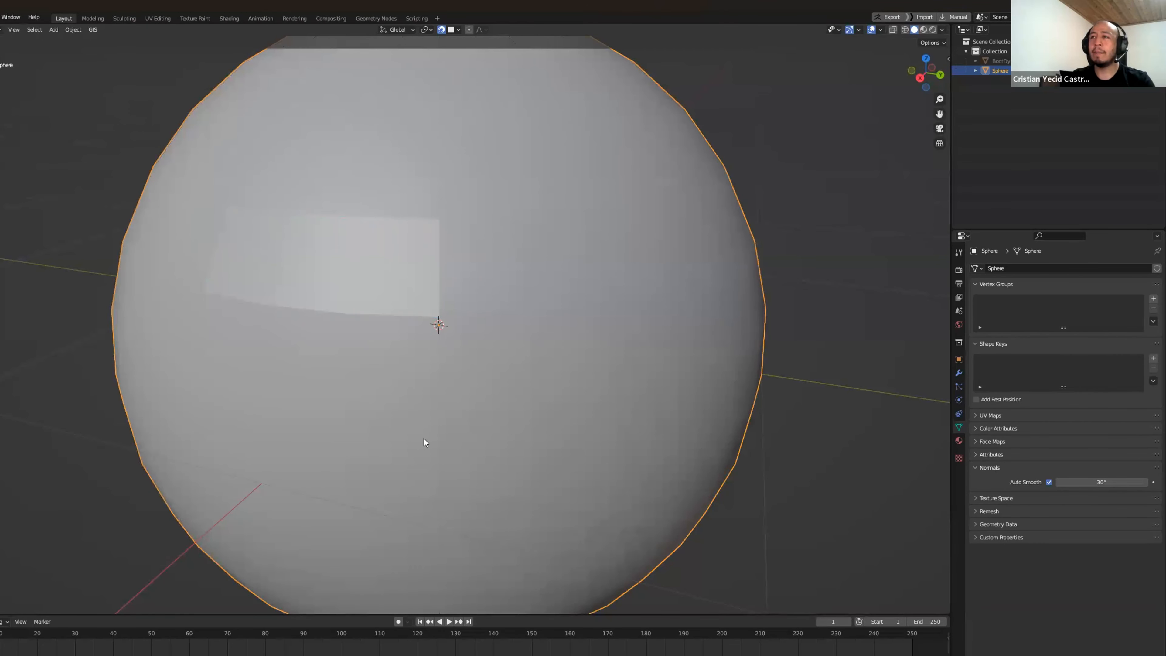
Step: Examine the shading break around the sharp-edged faces of the sphere, comparing Object Mode with the wireframe in Edit Mode
mouse_move(423, 437)
middle_down()
mouse_move(464, 442)
mouse_move(446, 438)
middle_up()
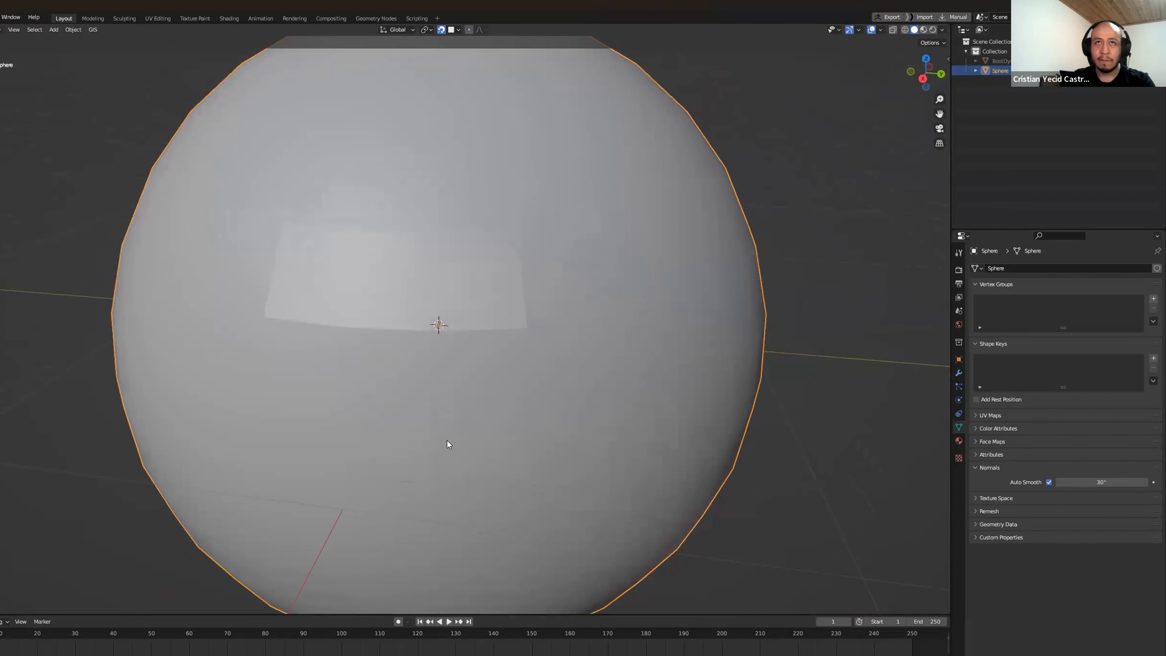
middle_drag(454, 432, 451, 428)
key(Tab)
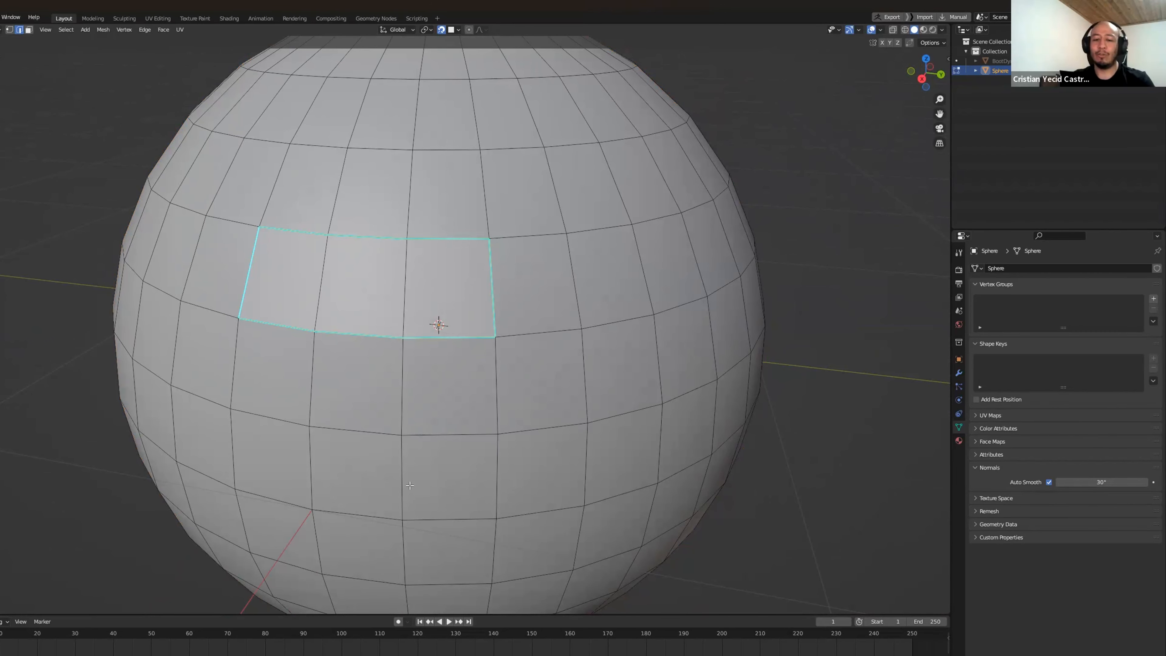
key(Tab)
scroll(382, 529, down, 4)
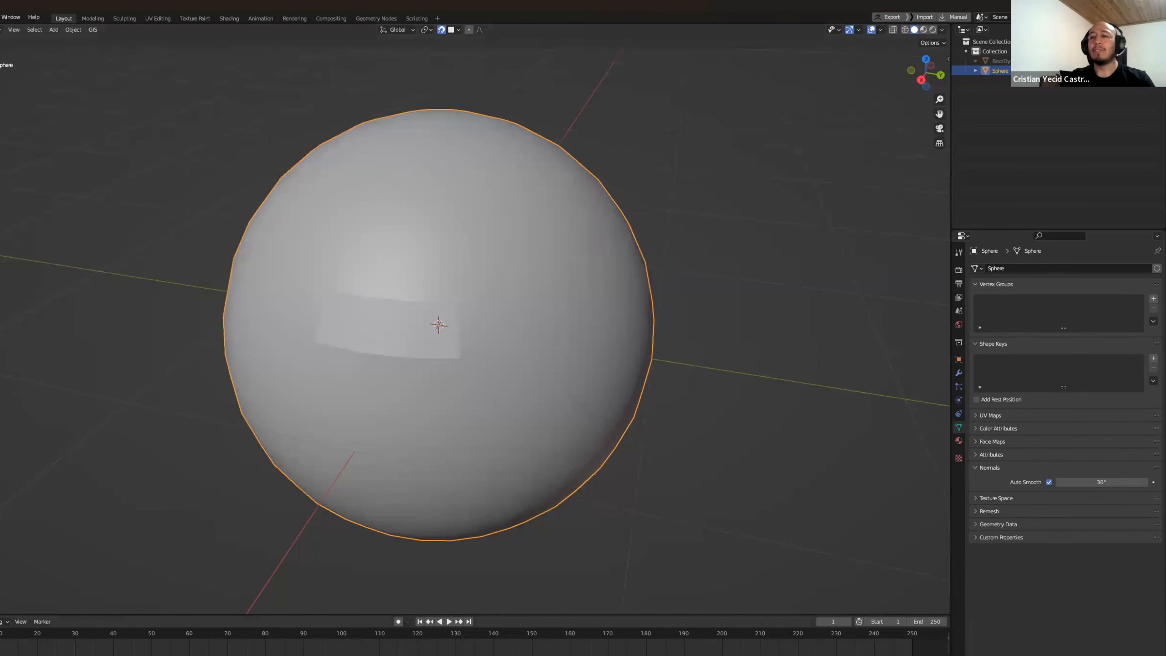
Step: Switch to Maya and inspect the boot from the front and side, checking where its UV borders run
click(177, 654)
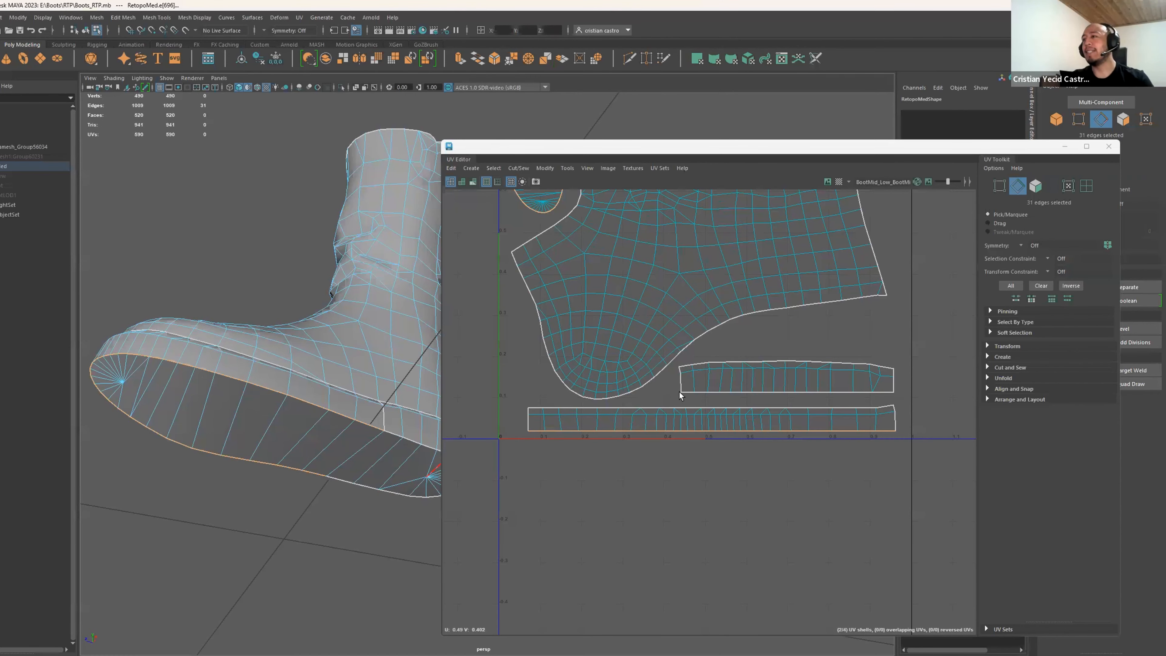
scroll(679, 402, down, 2)
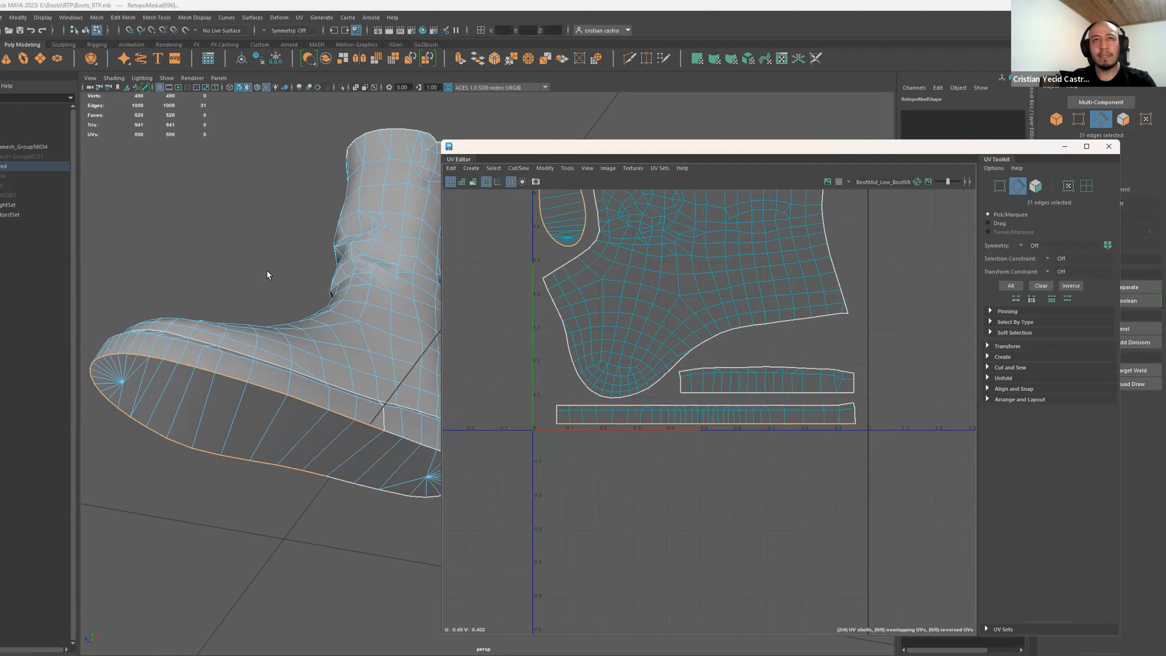
alt+drag(258, 258, 314, 358)
alt+middle_drag(314, 358, 289, 358)
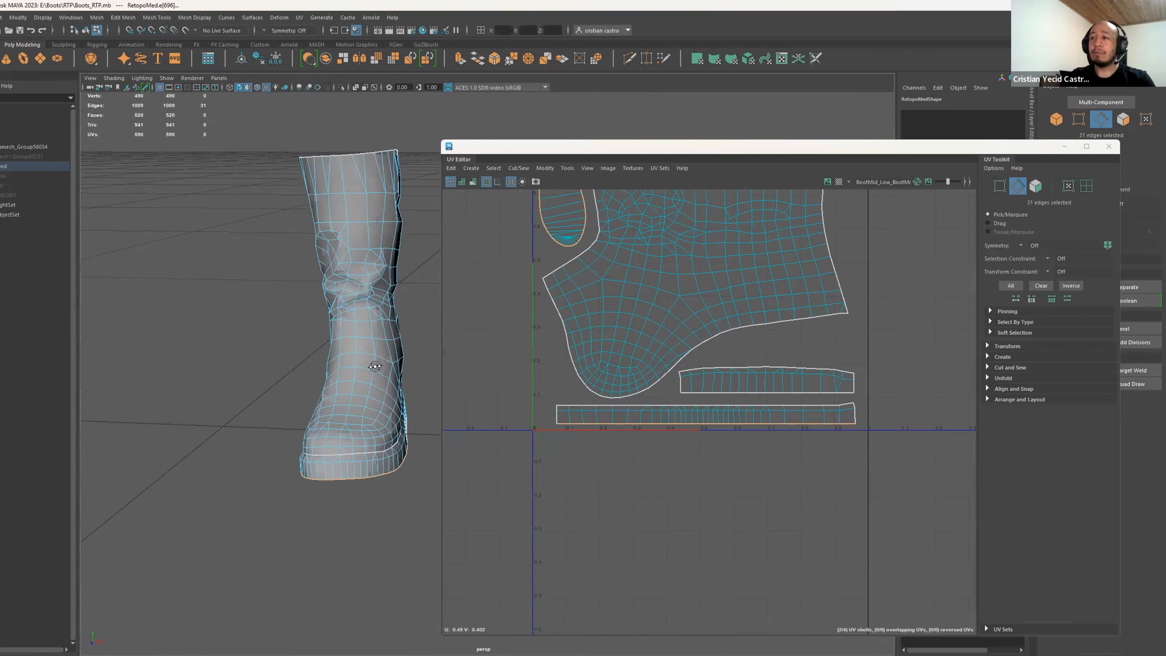
alt+drag(289, 358, 390, 360)
scroll(349, 343, up, 3)
alt+middle_drag(346, 340, 346, 403)
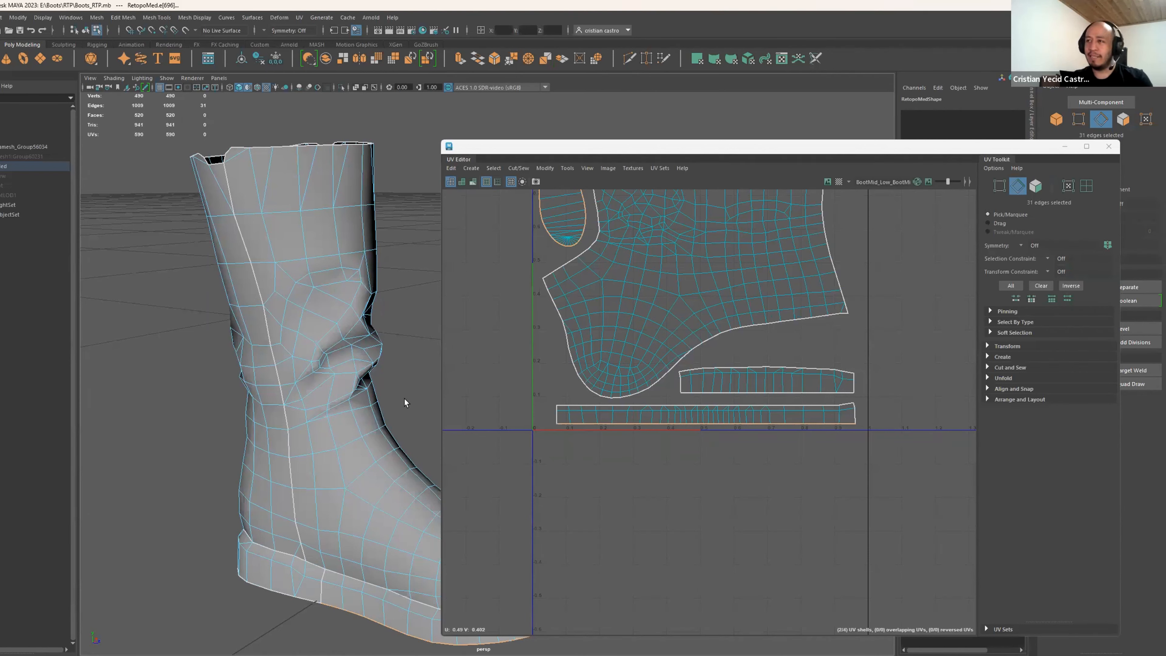
Step: Close the UV Editor, return the boot to object selection and review its FBX Export Selection options without exporting
click(1108, 146)
click(1056, 119)
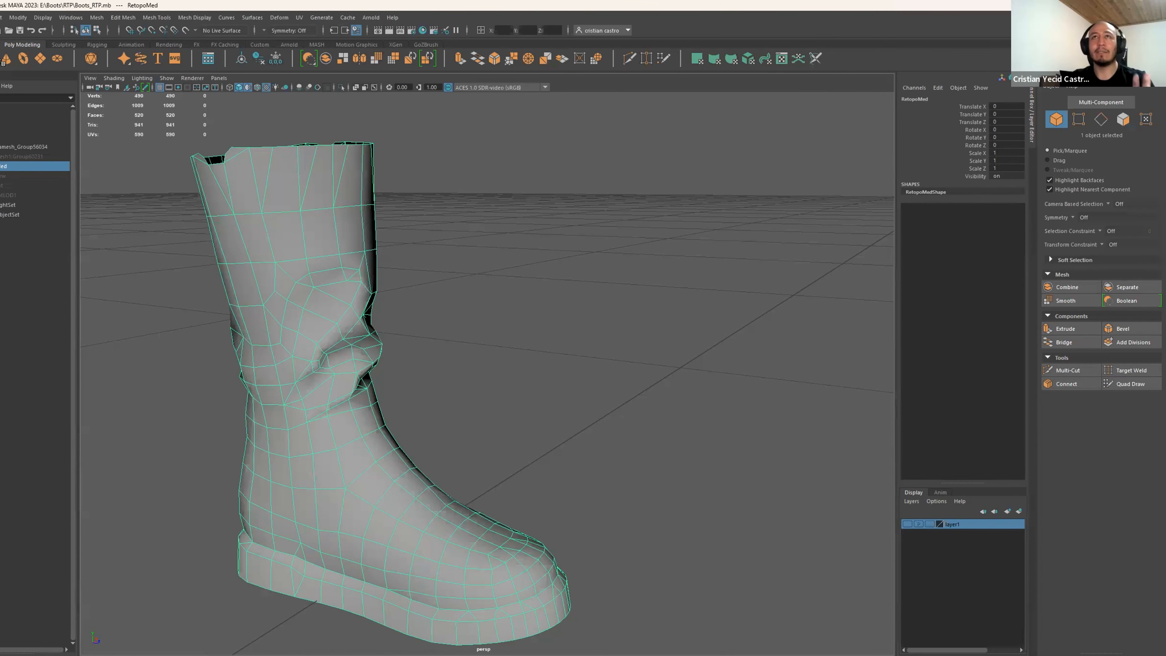
click(0, 17)
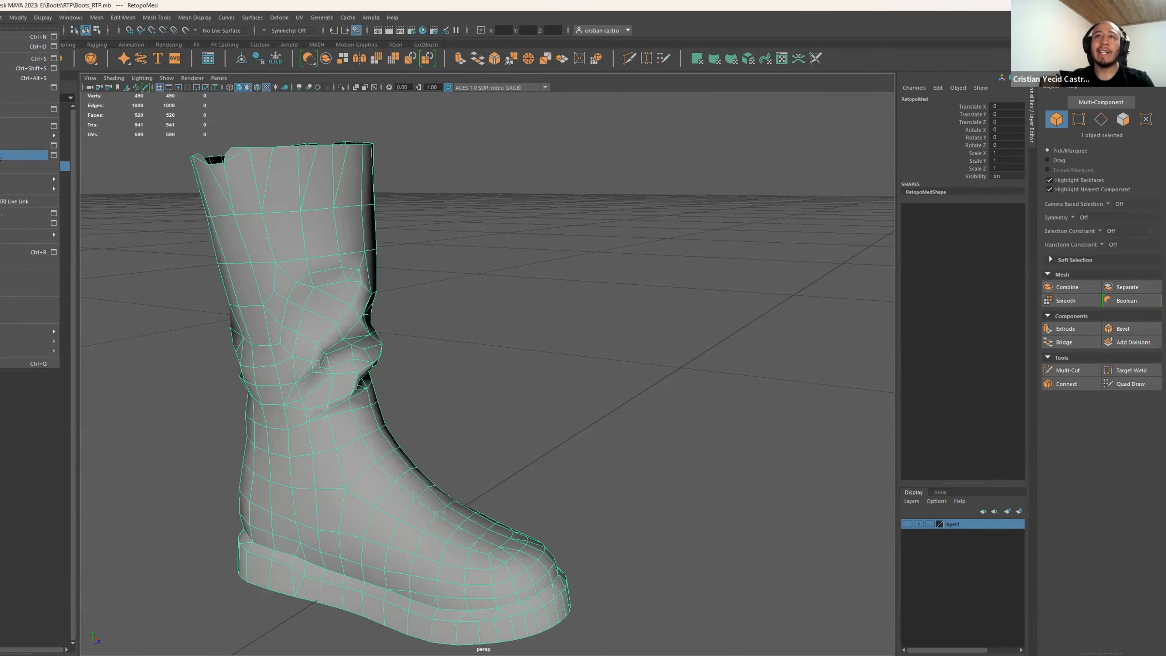
click(5, 156)
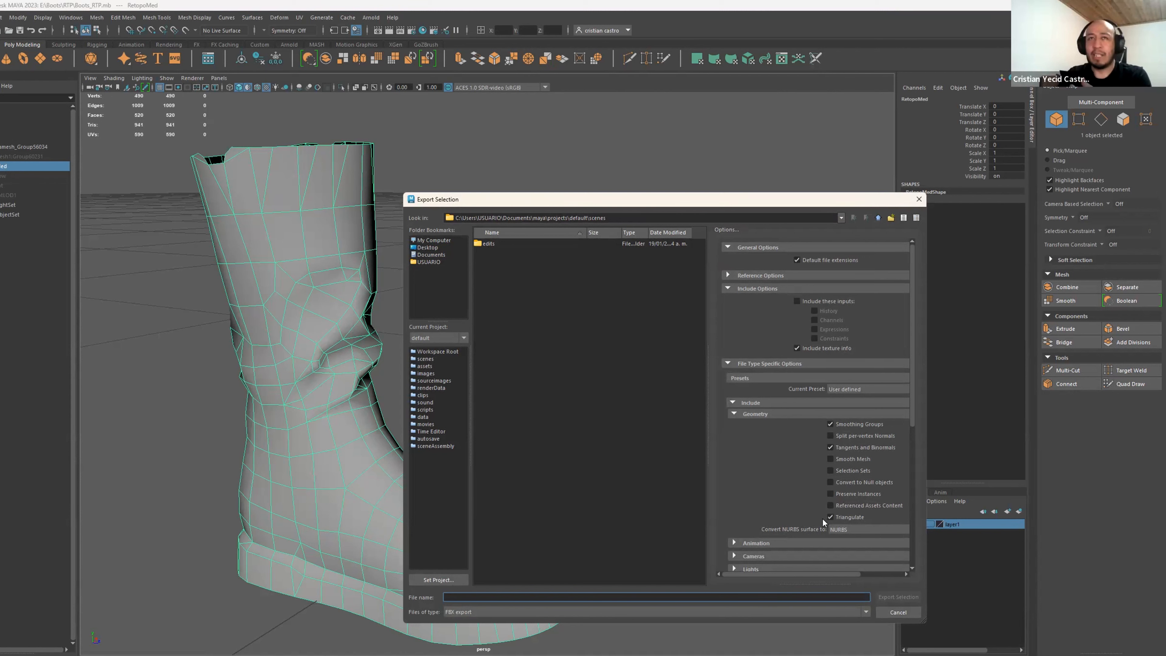
click(918, 199)
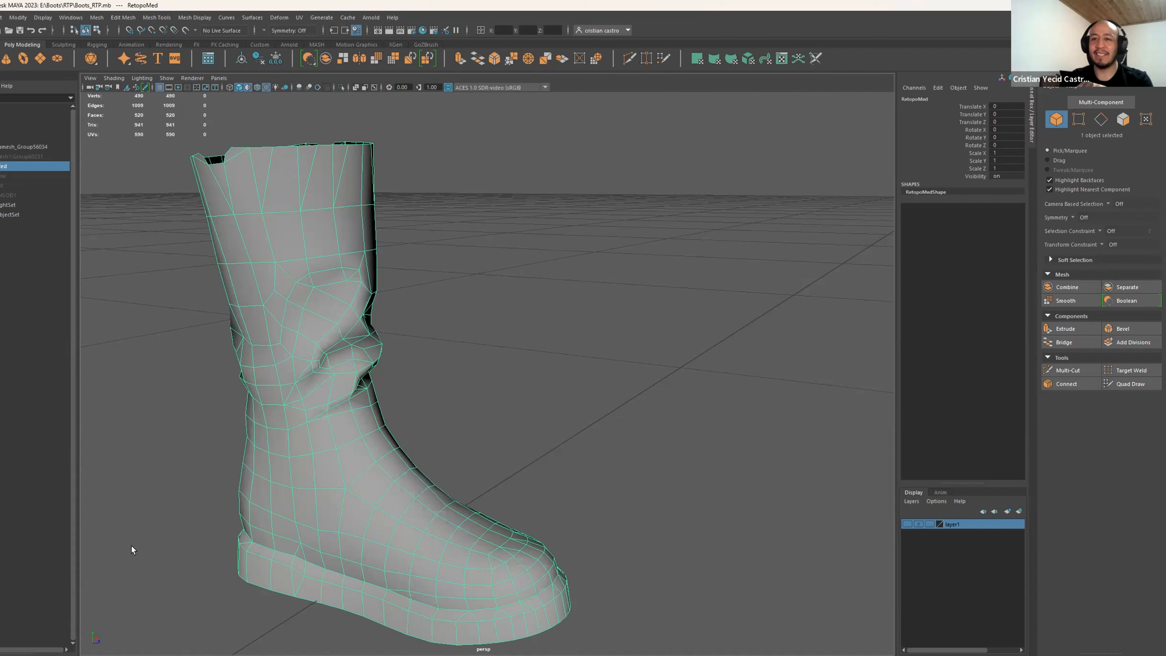
Step: Switch to the Blender window with the sphere and add a Triangulate modifier to it
mouse_move(151, 654)
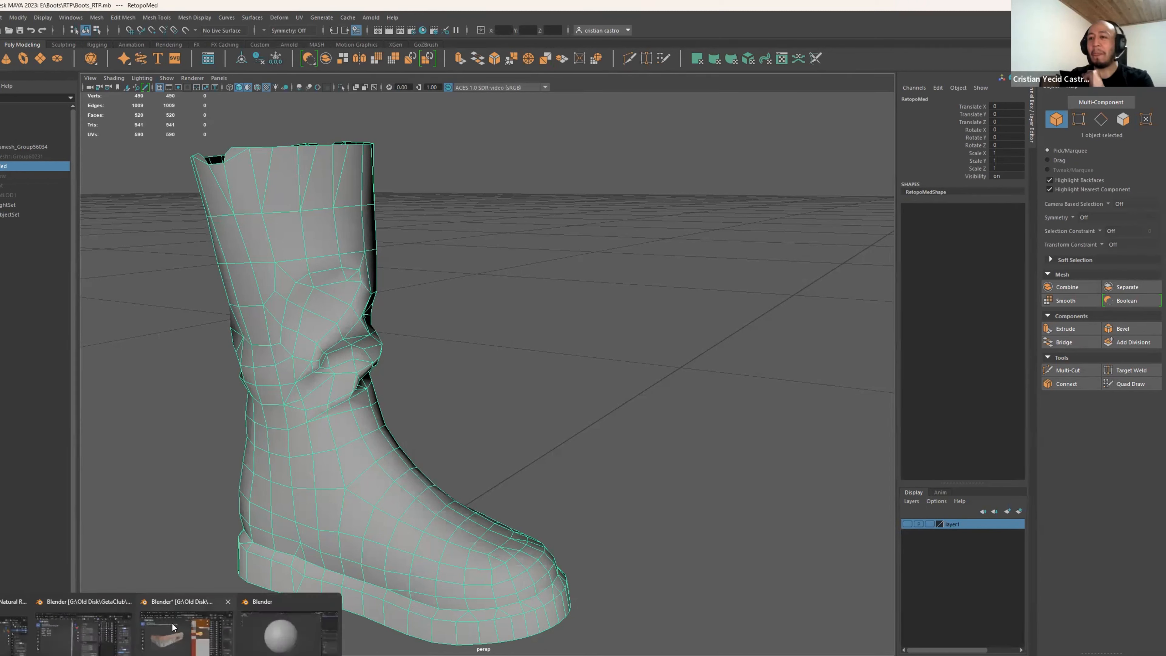
click(274, 627)
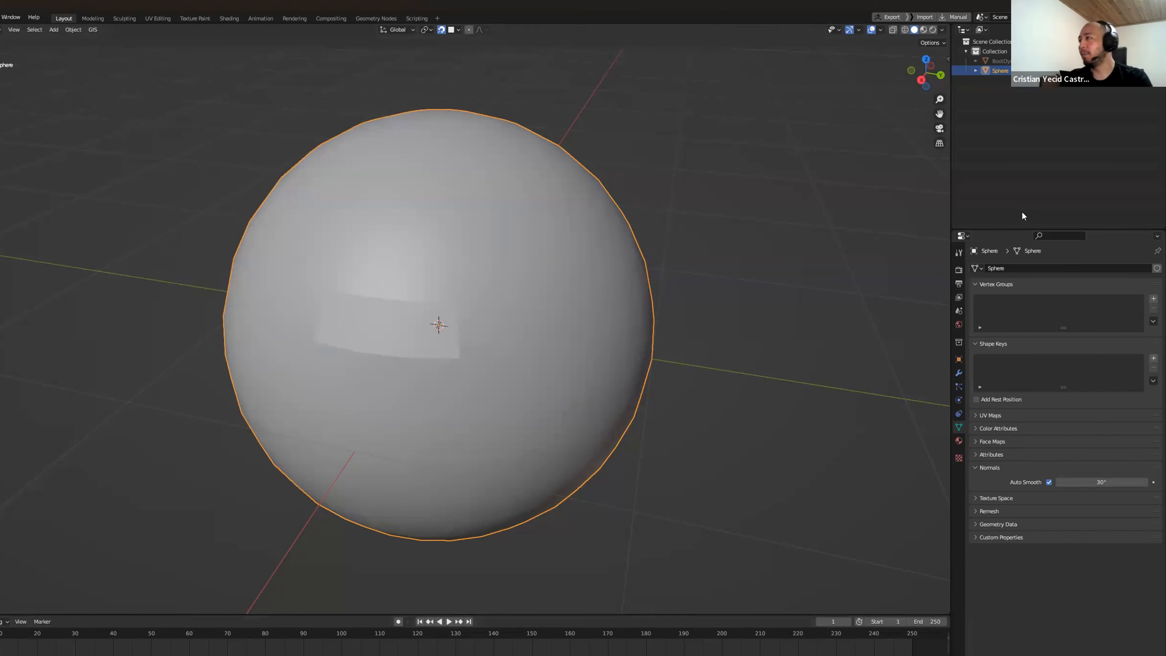
drag(1019, 230, 1019, 138)
click(960, 280)
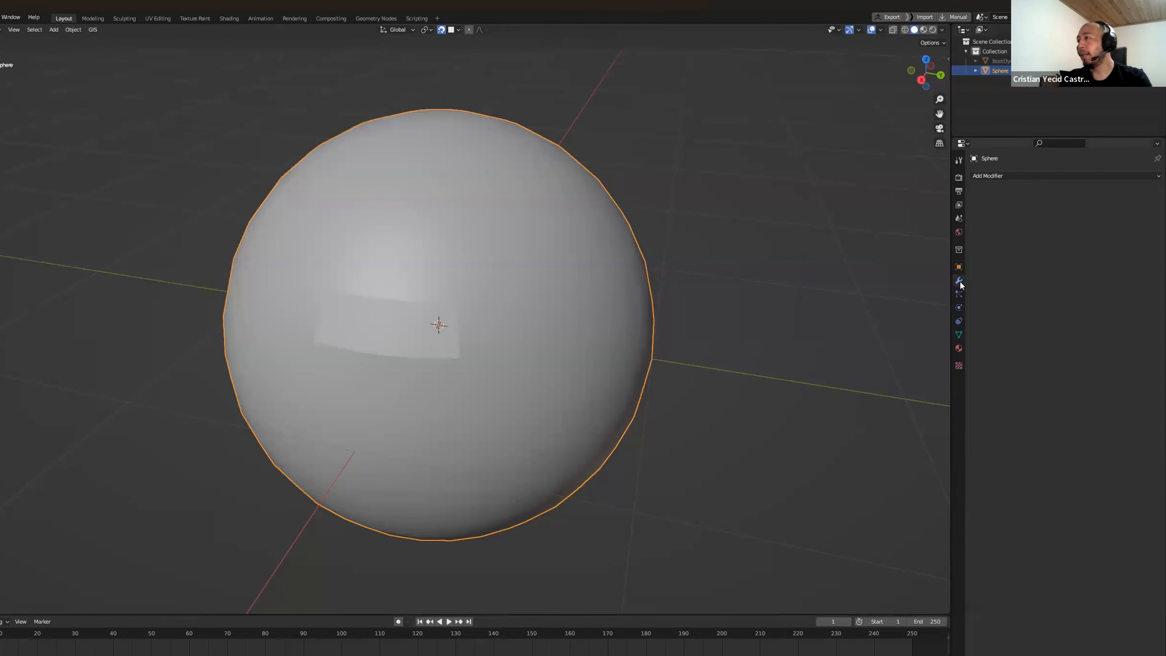
click(1000, 175)
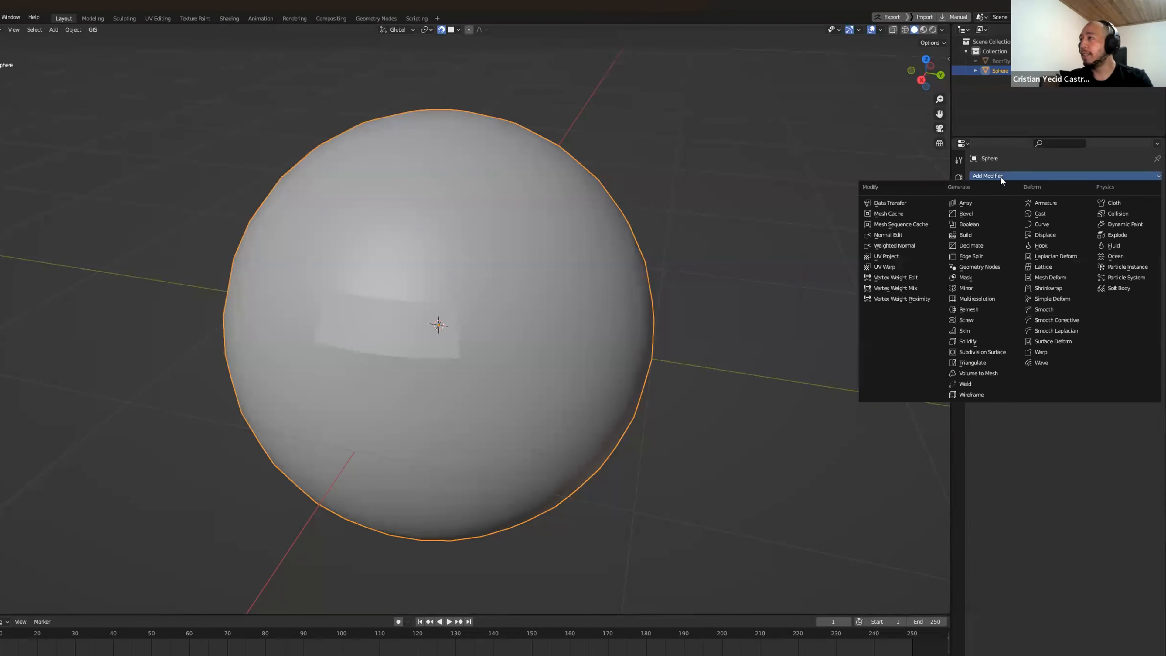
click(984, 362)
middle_drag(699, 311, 693, 313)
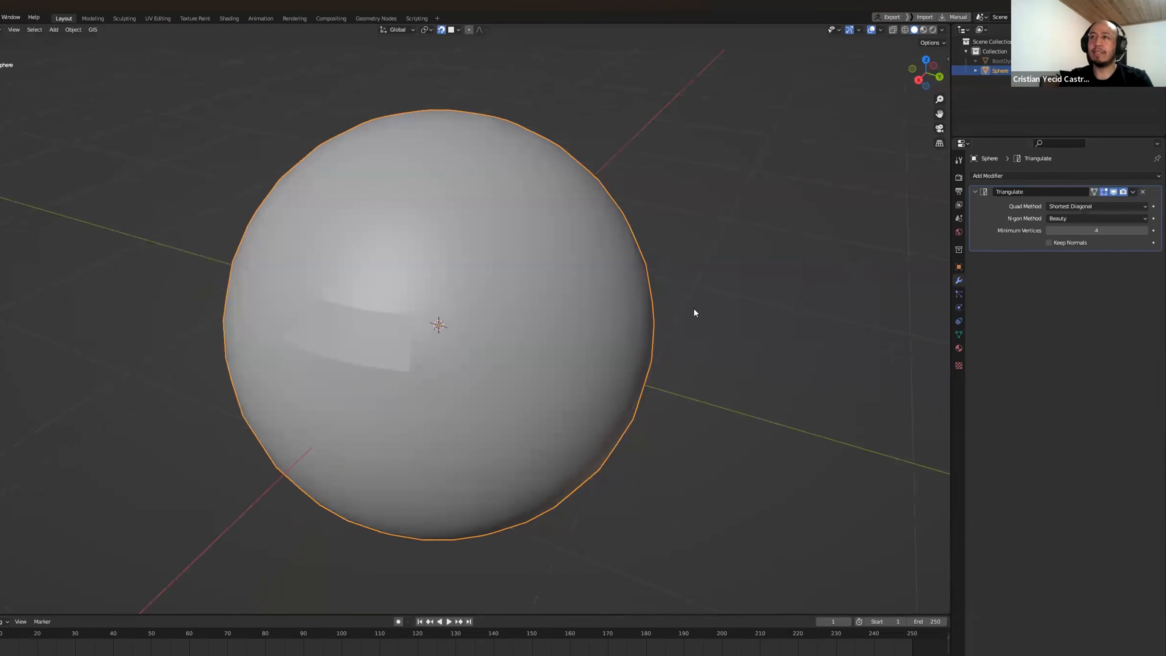
key(Tab)
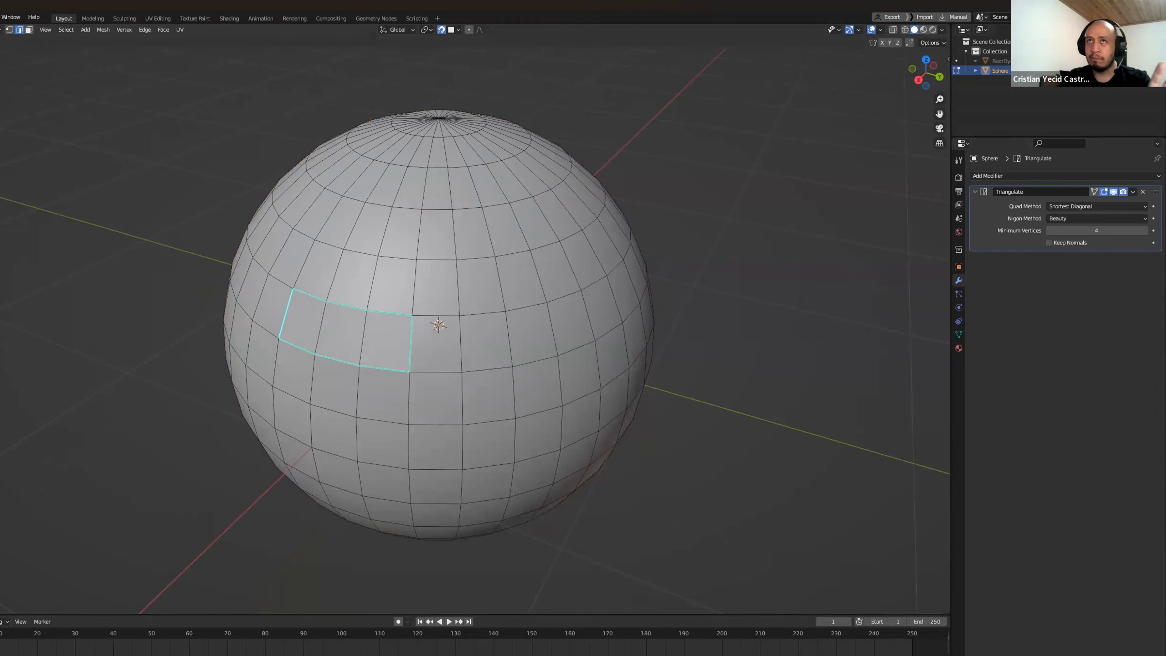
key(Tab)
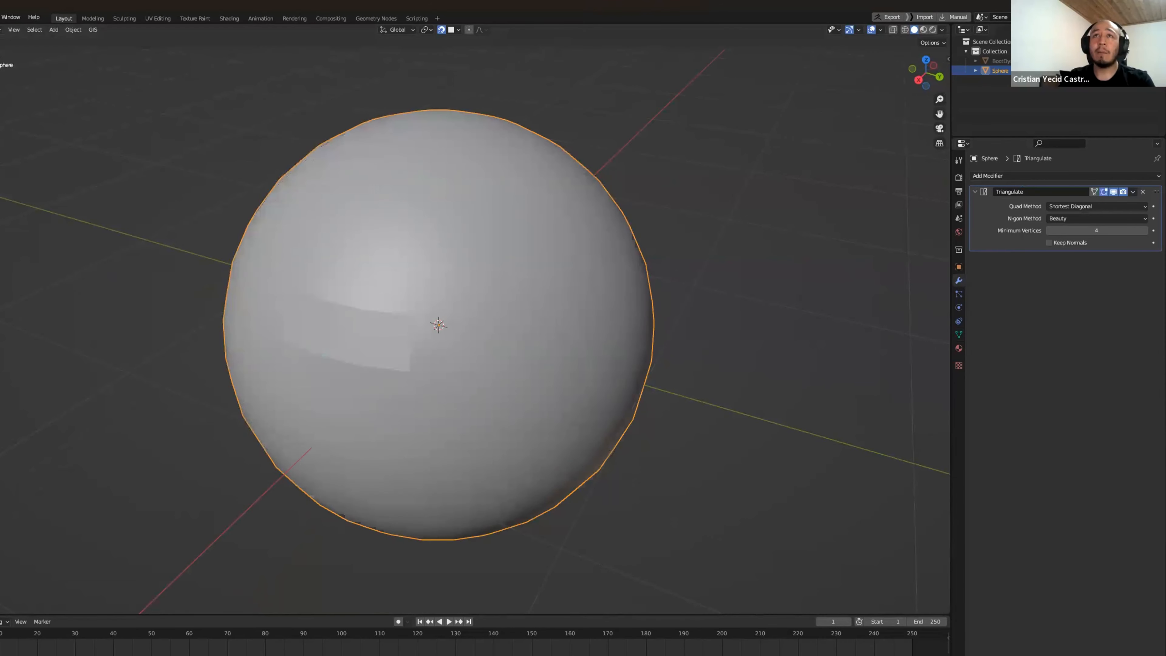
Step: Start an FBX export of the sphere limited to Selected Objects and the Mesh object type, with Apply Transform enabled
click(0, 17)
mouse_move(19, 158)
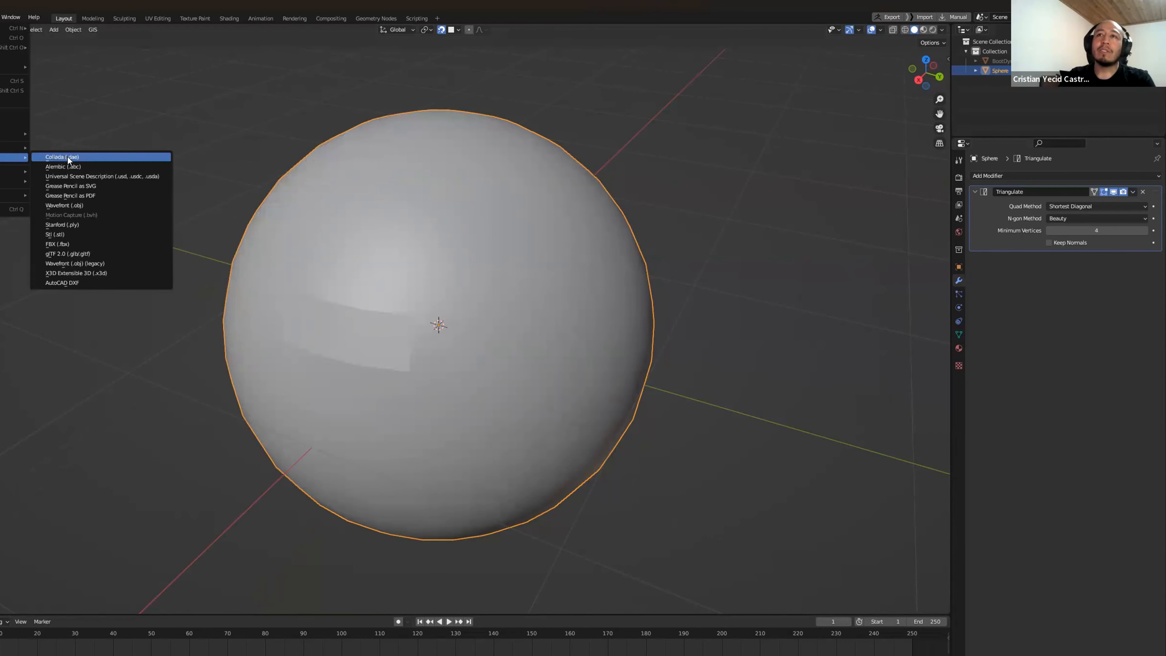
click(124, 244)
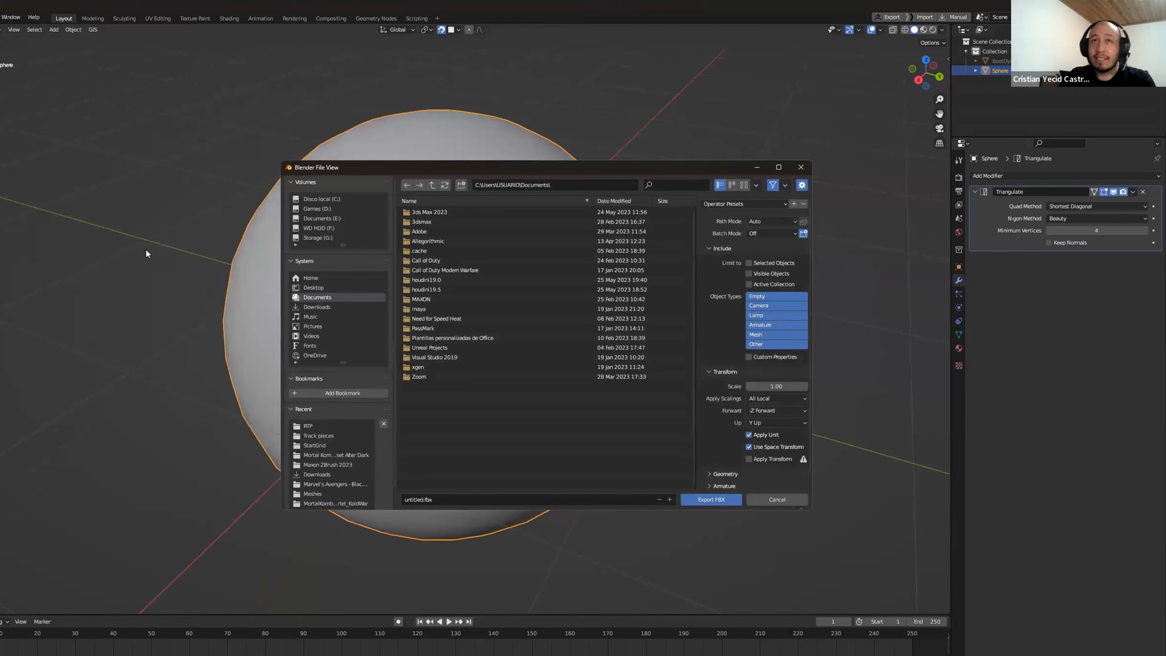
click(749, 262)
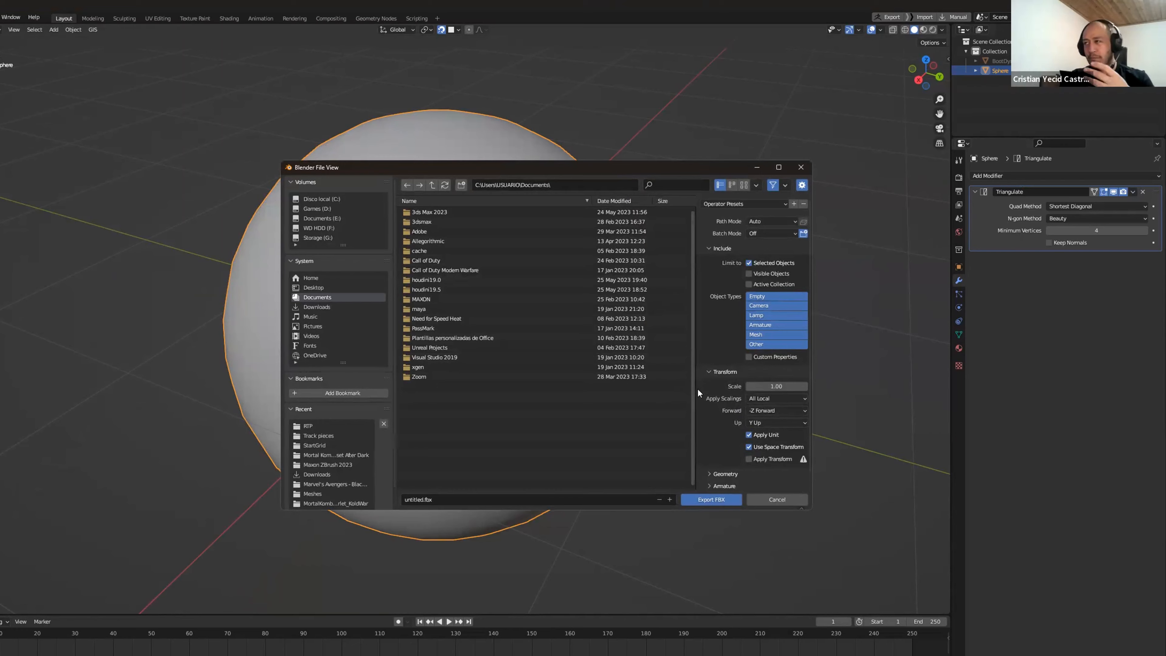
click(755, 335)
scroll(704, 395, down, 1)
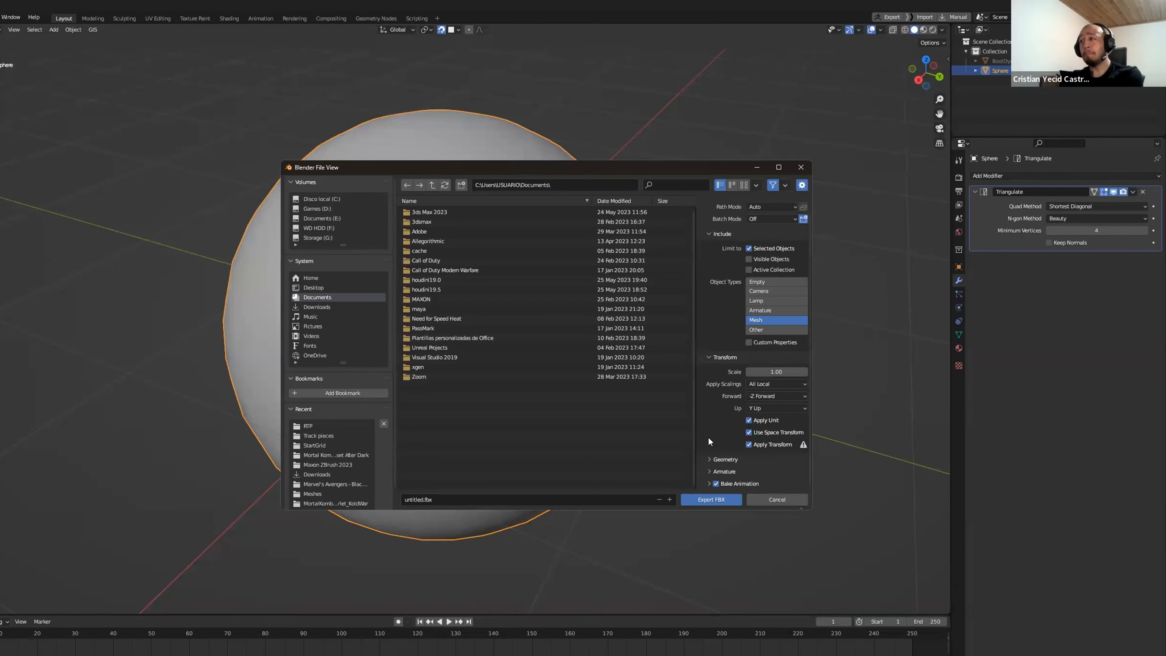
Step: Enable Tangent Space in the geometry options of the FBX export
click(709, 459)
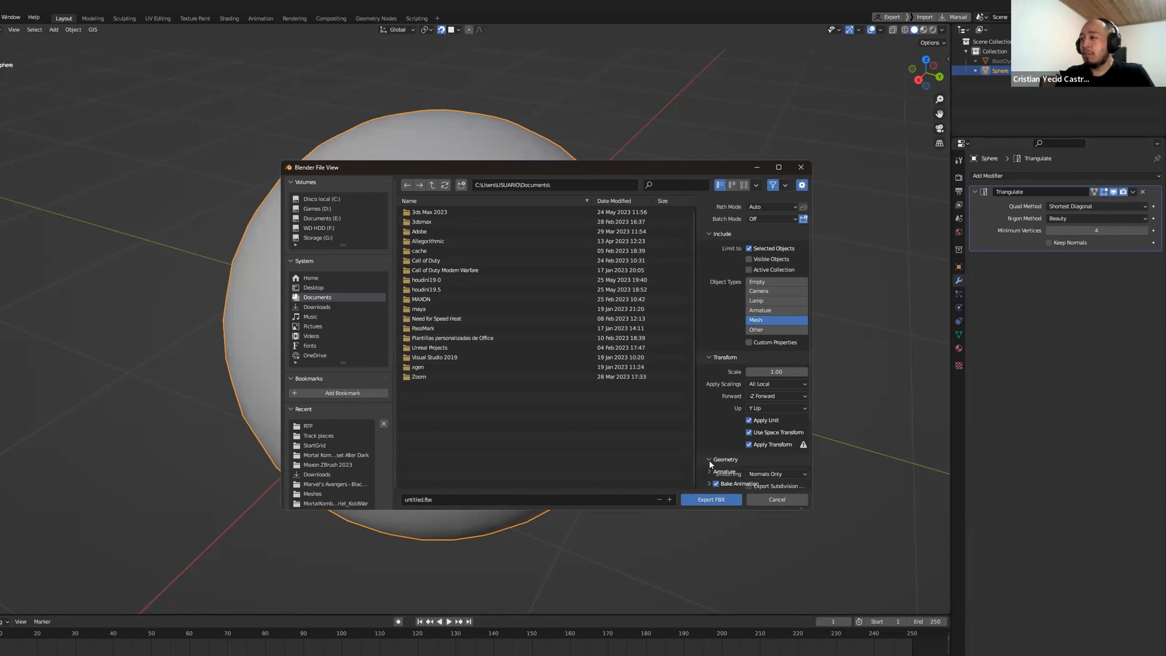
scroll(708, 436, down, 5)
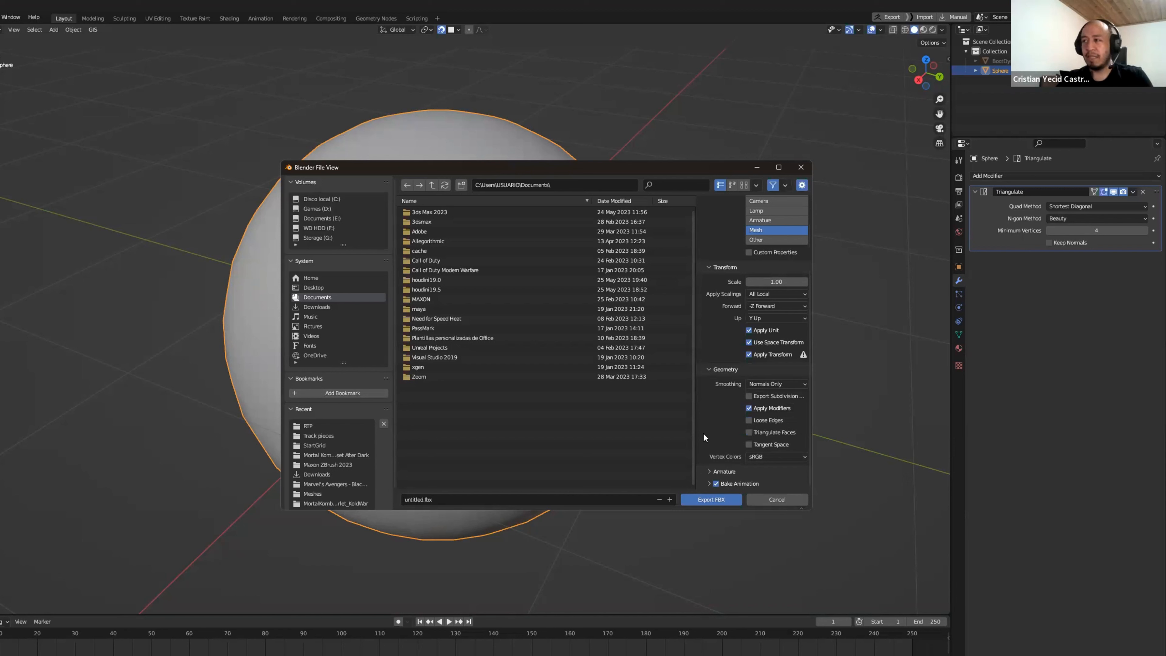
click(761, 443)
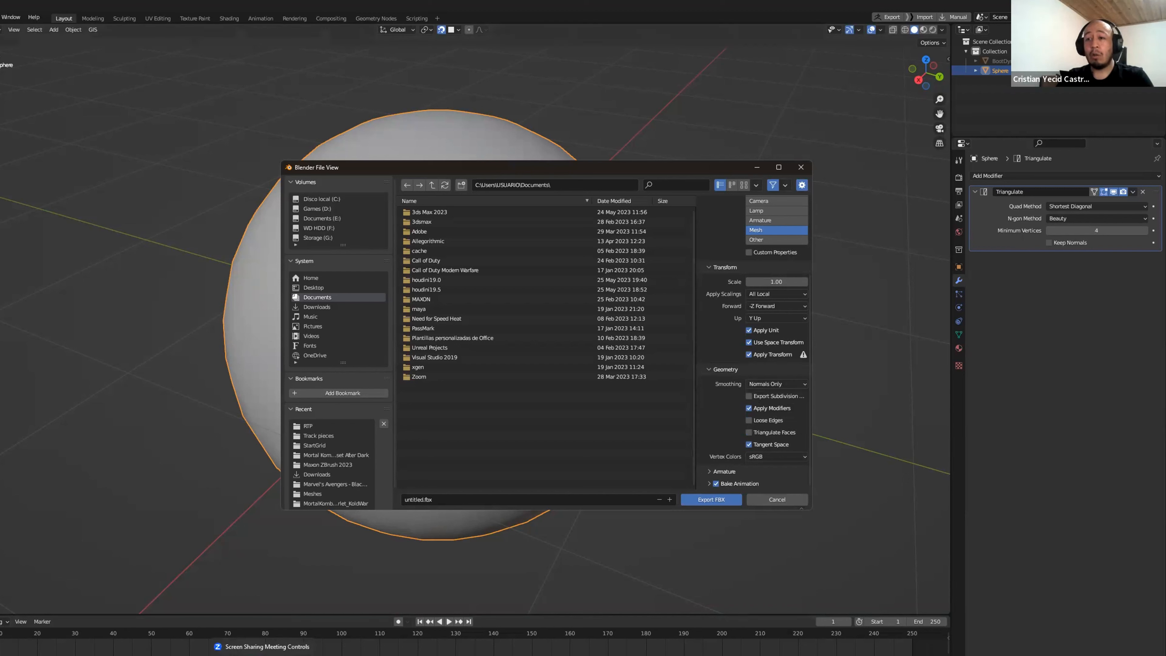
Step: Switch back to Maya and review the geometry options for exporting the selected boot as FBX, closing them without exporting
click(288, 654)
click(2, 17)
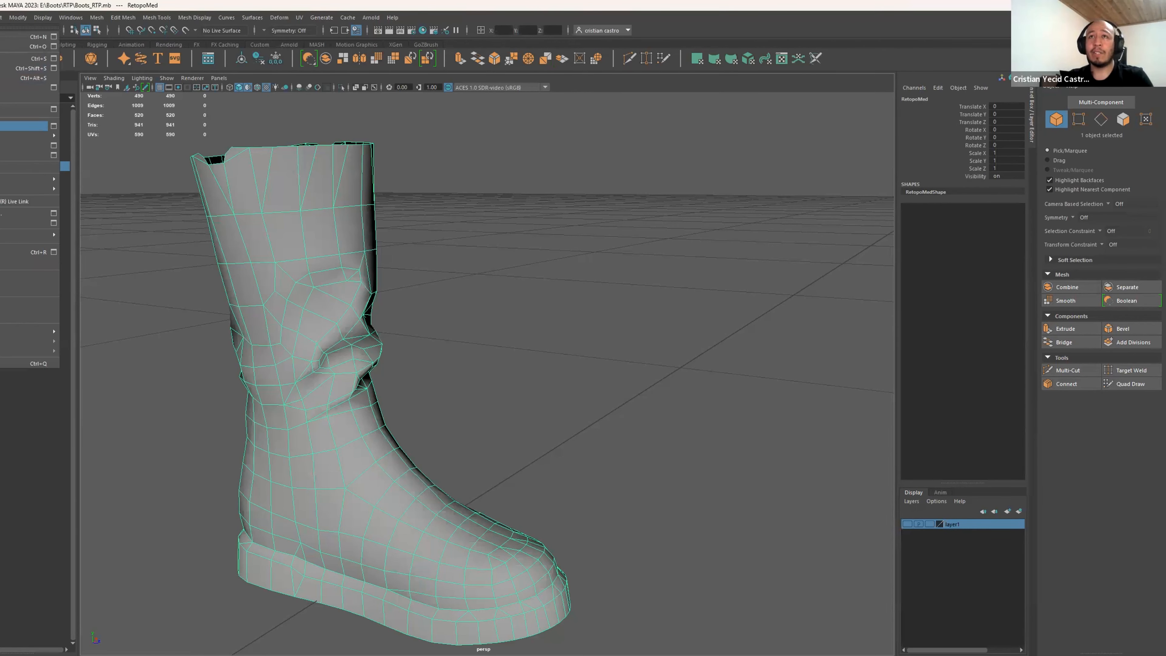
click(2, 155)
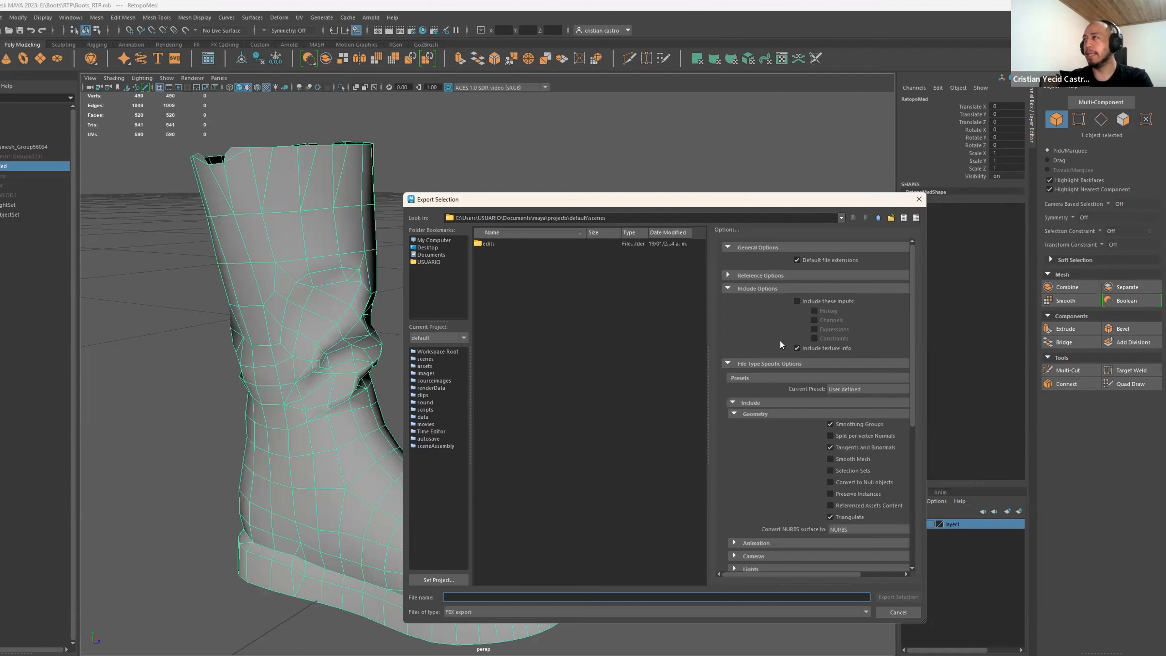
click(919, 204)
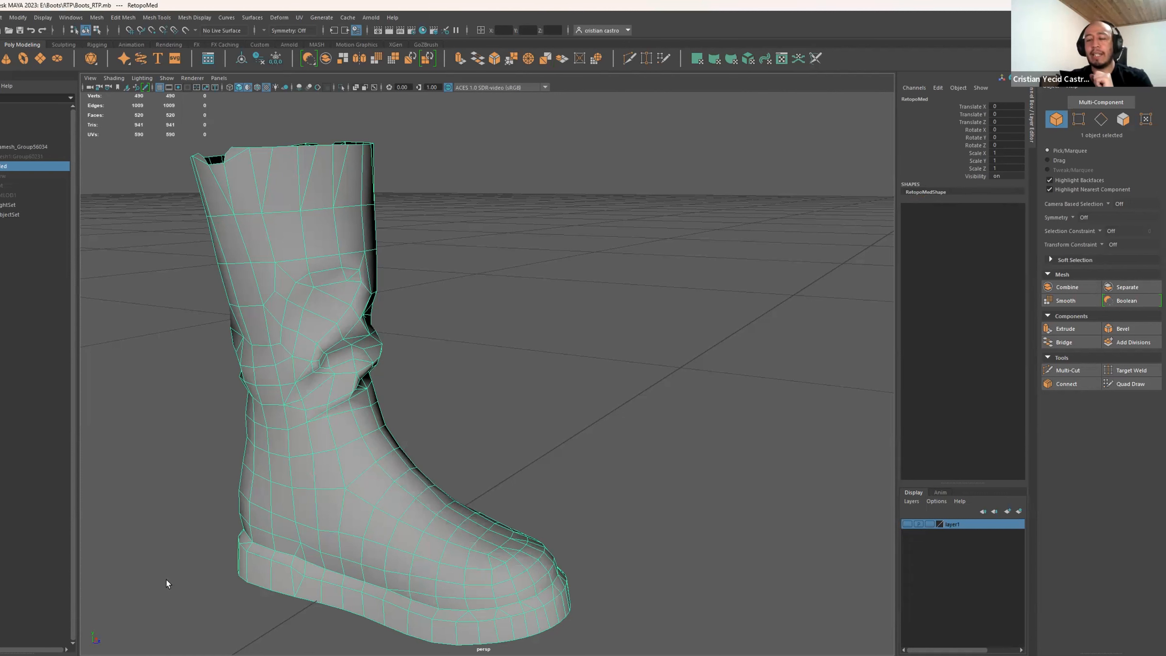
Step: Switch to ZBrush with the detailed boot sculpt
key(alt+Tab)
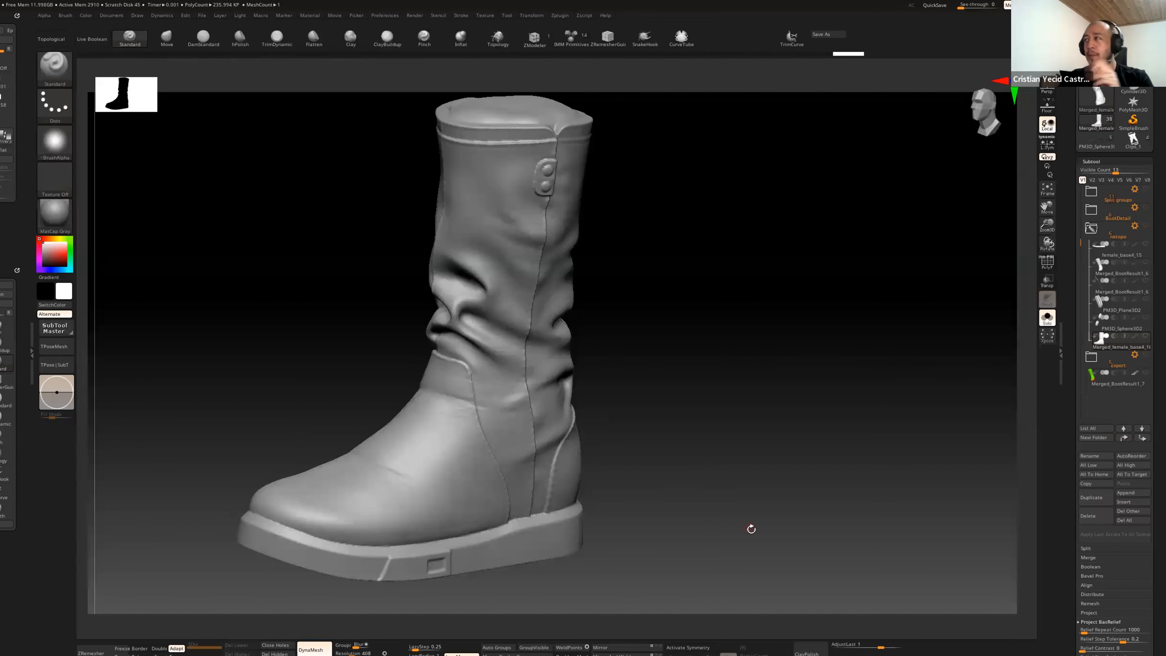
Step: Show the merged boot subtool with its color-coded polypaint and inspect it from the buttoned side and the zipper side
click(1120, 379)
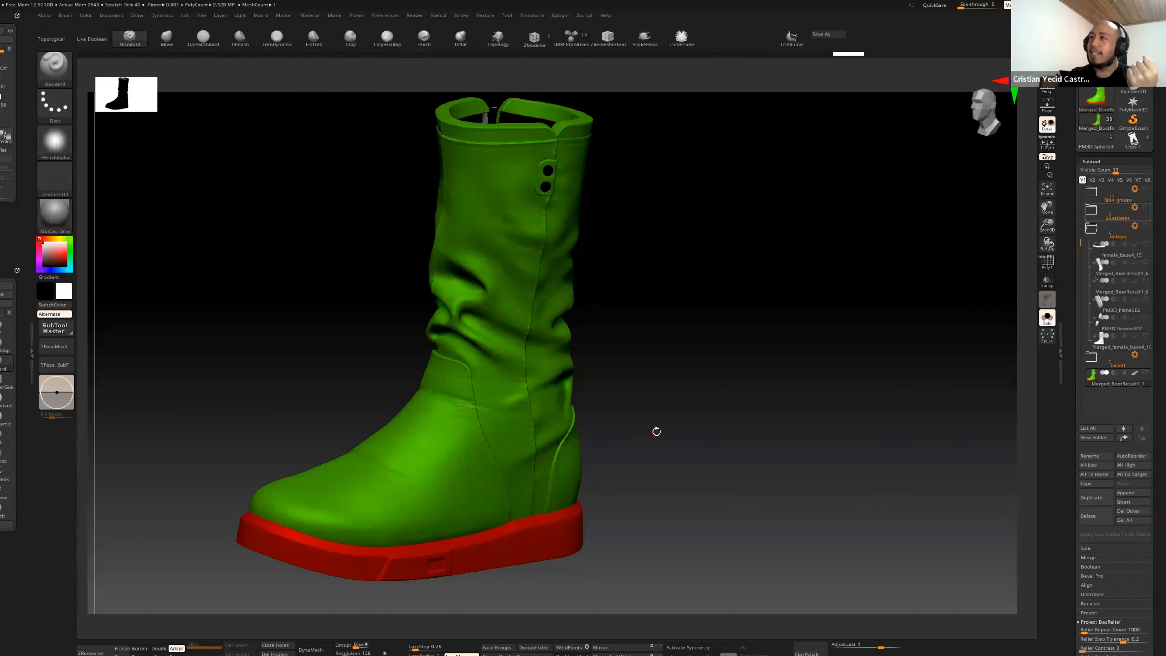
drag(656, 432, 692, 384)
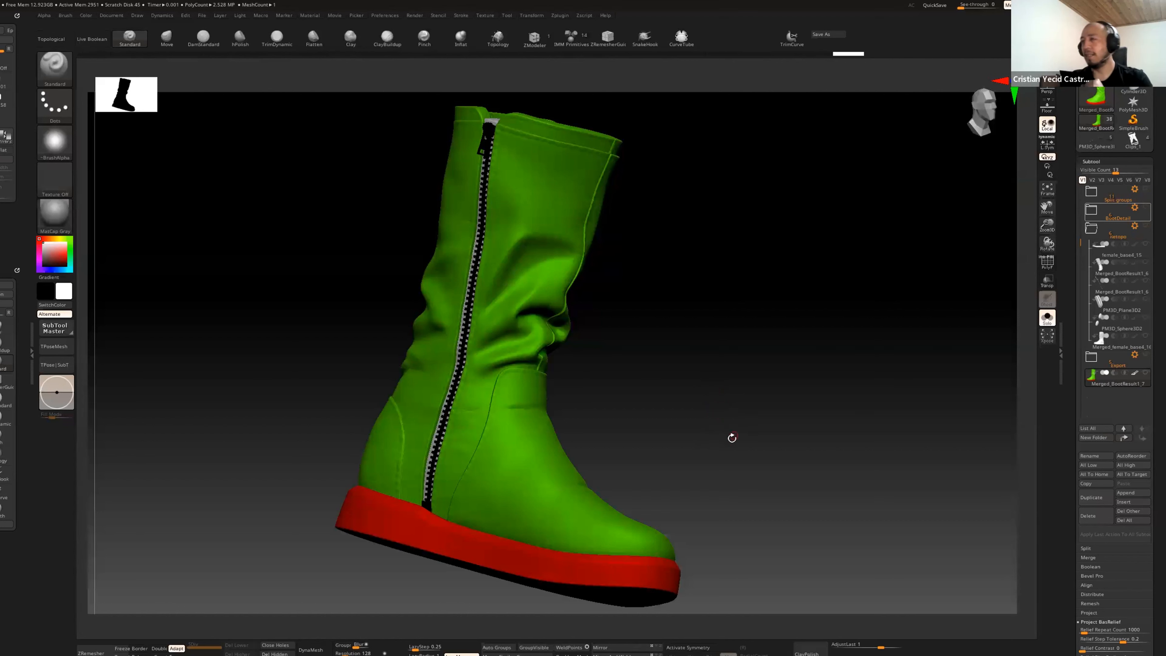
drag(749, 447, 645, 373)
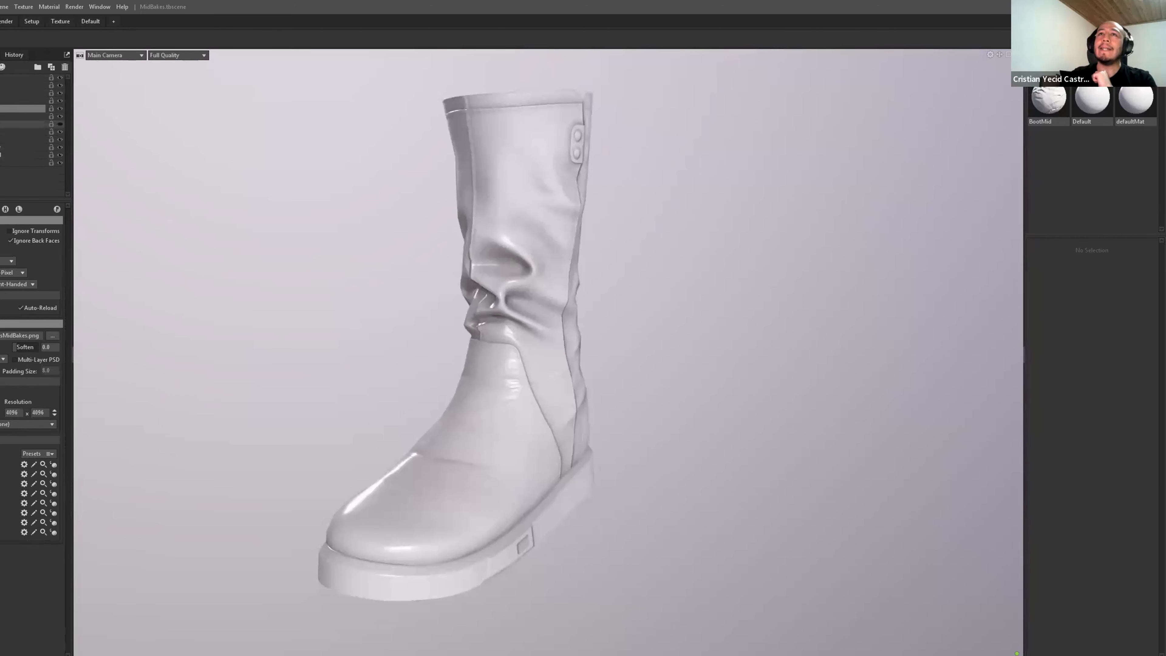
Step: Inspect the bake project's groups in Marmoset Toolbag, including the low-poly group's cage over the boot and its mesh
click(1, 132)
click(18, 131)
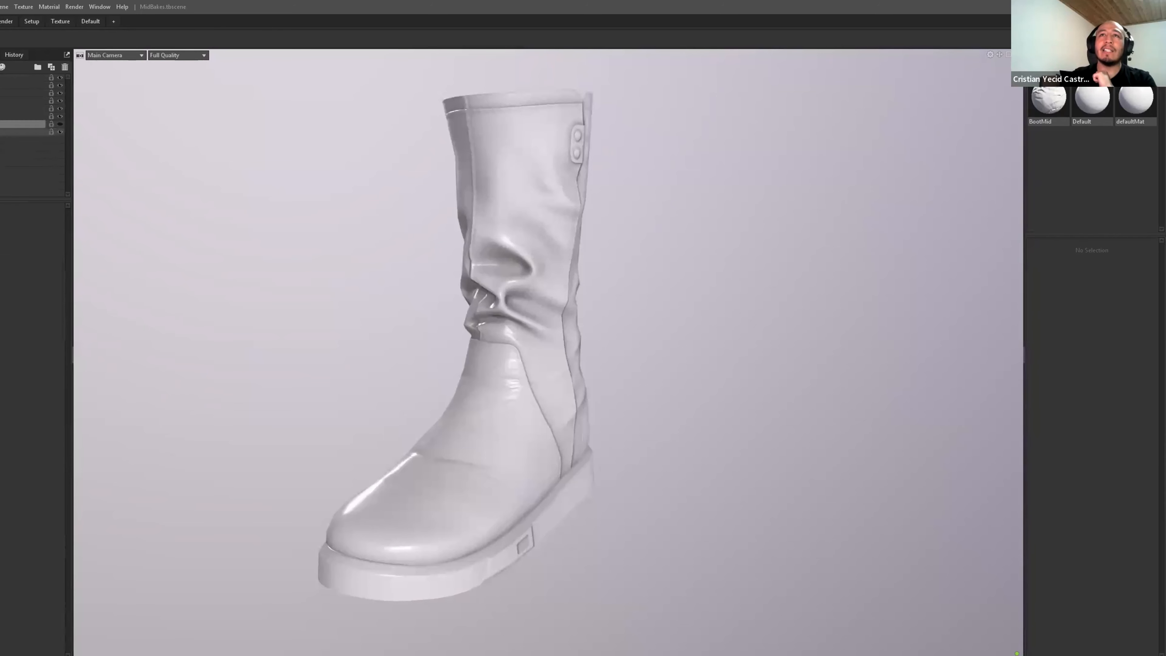
click(2, 132)
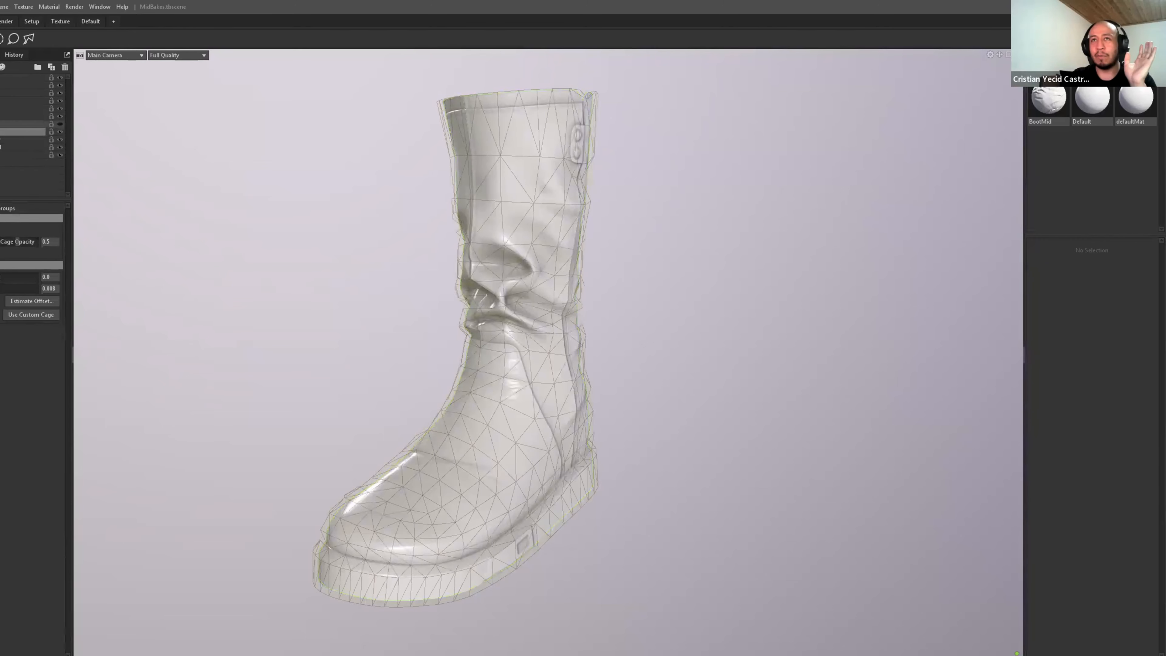
click(18, 139)
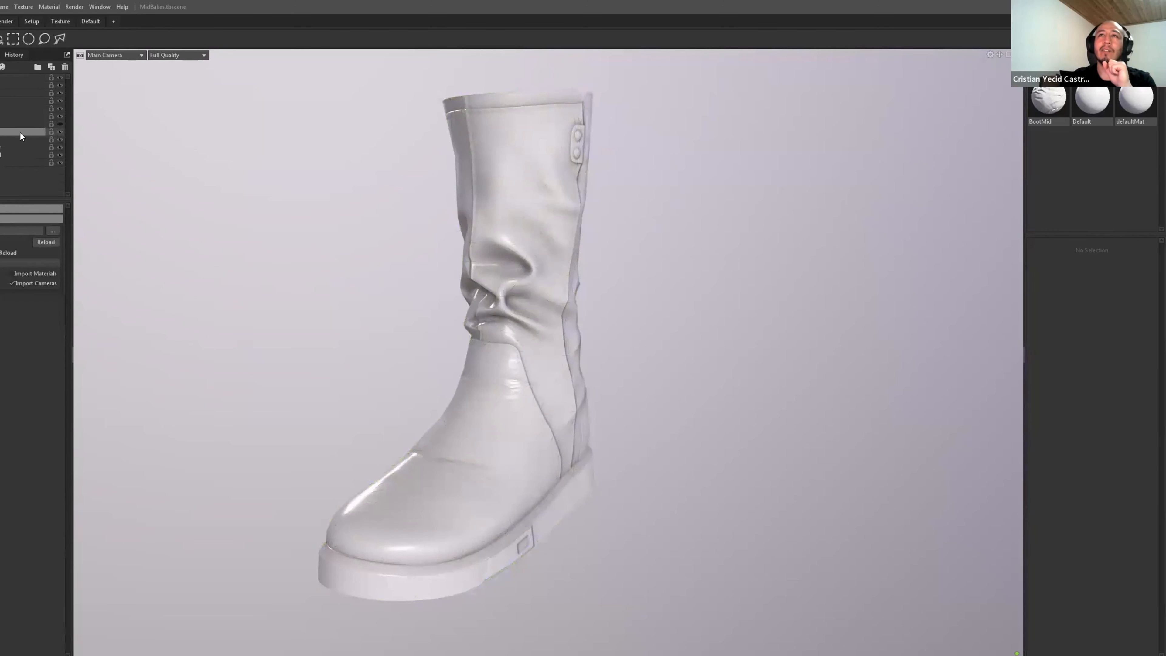
Step: Compare the high-poly and low-poly boots in the bake project, checking the cage, and finish on the low-poly display
click(19, 109)
click(18, 209)
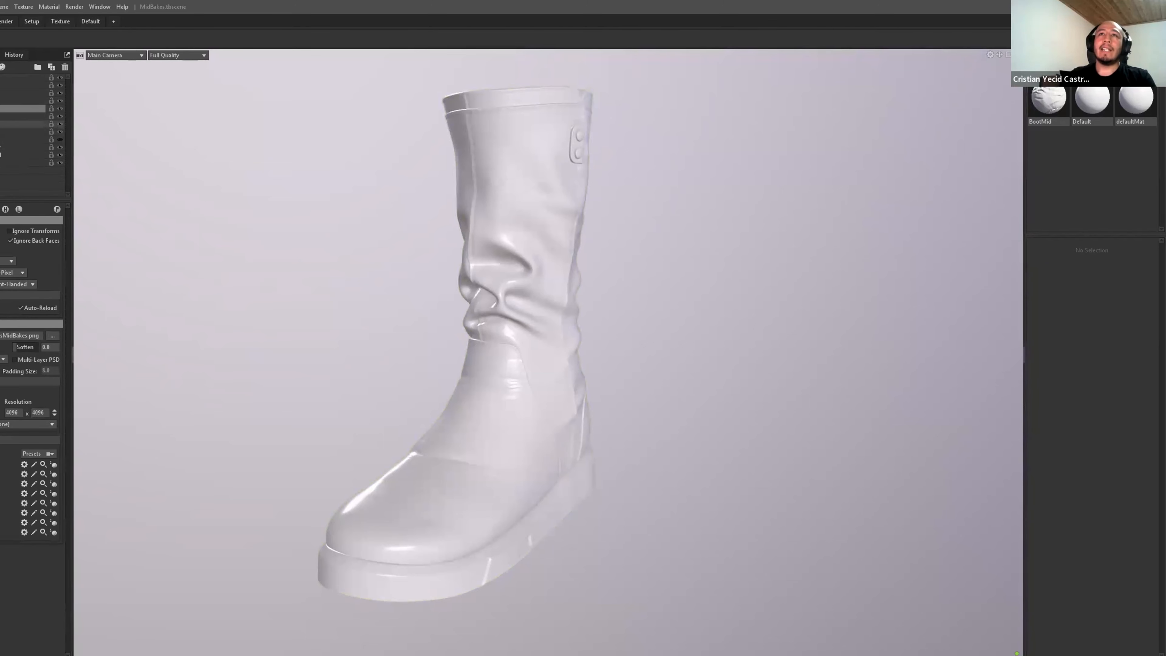
click(1, 124)
click(1, 131)
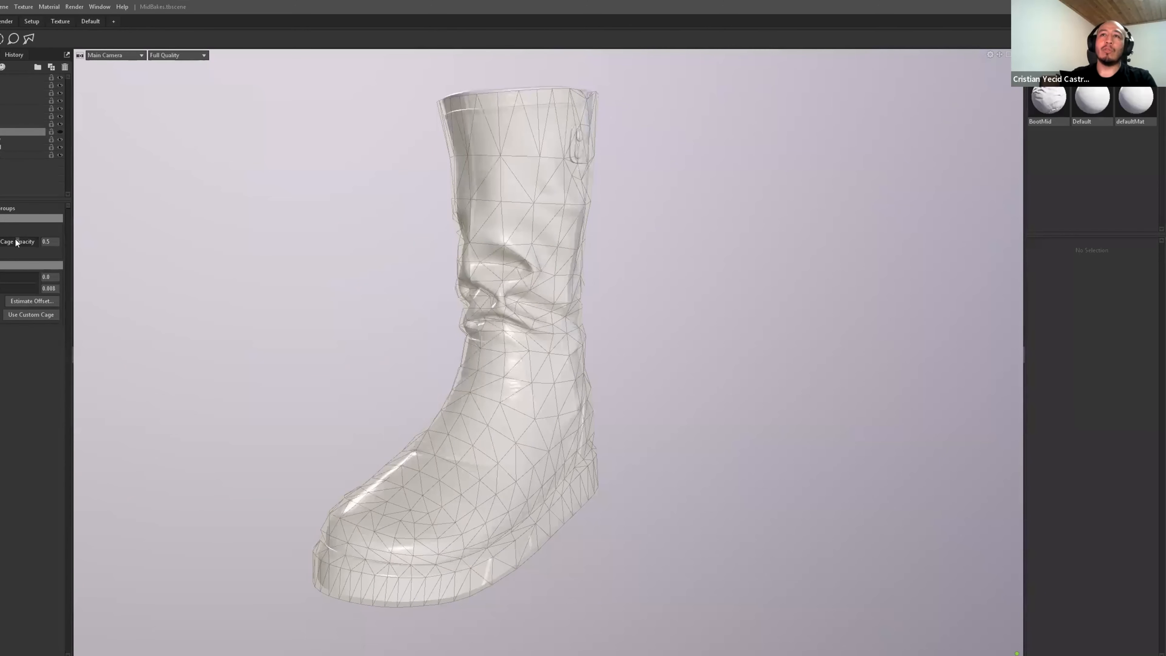
click(1, 108)
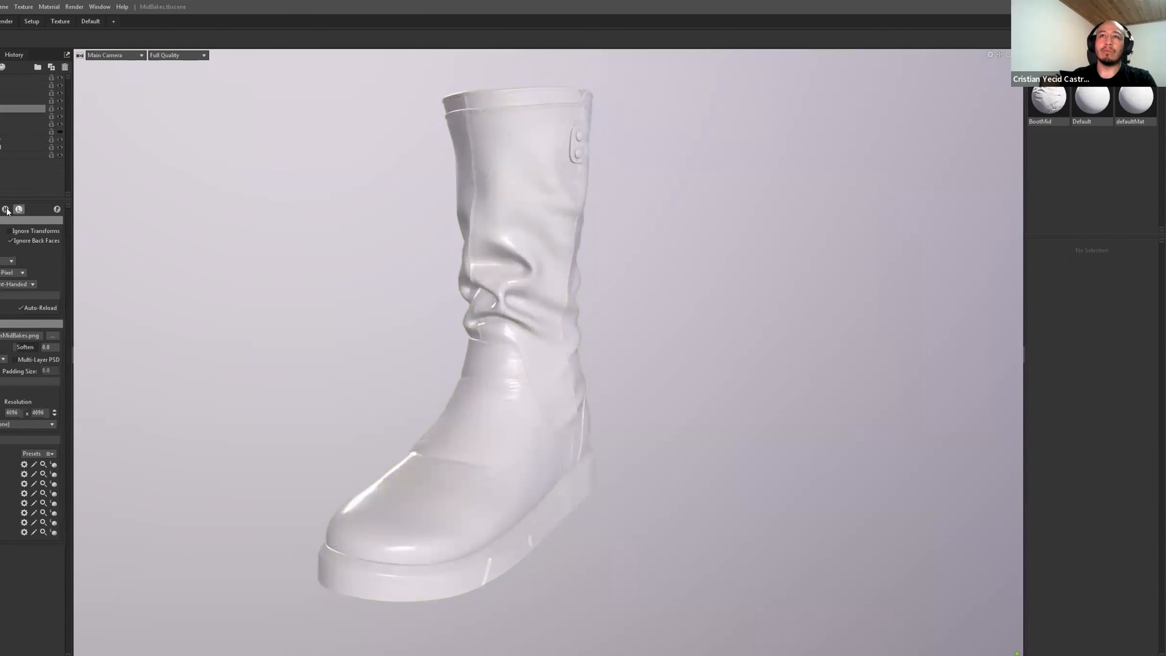
click(18, 209)
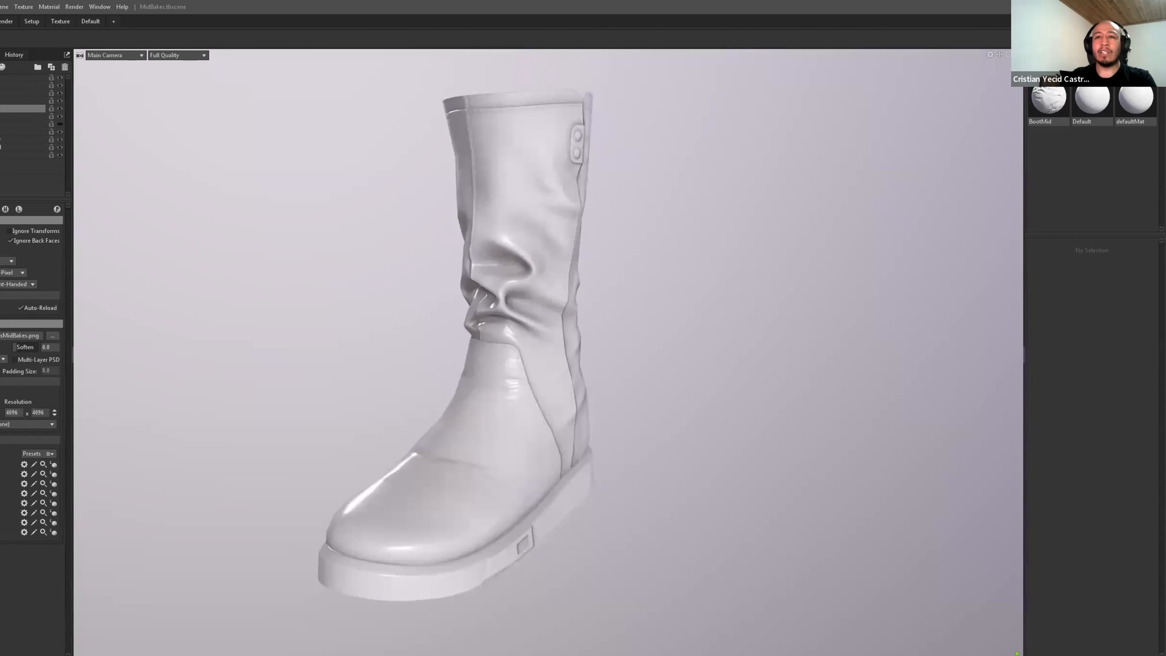
Step: Review the enabled bake maps, including Vertex Color, and preview the vertex color map on the boot as far as the zipper side
click(1, 453)
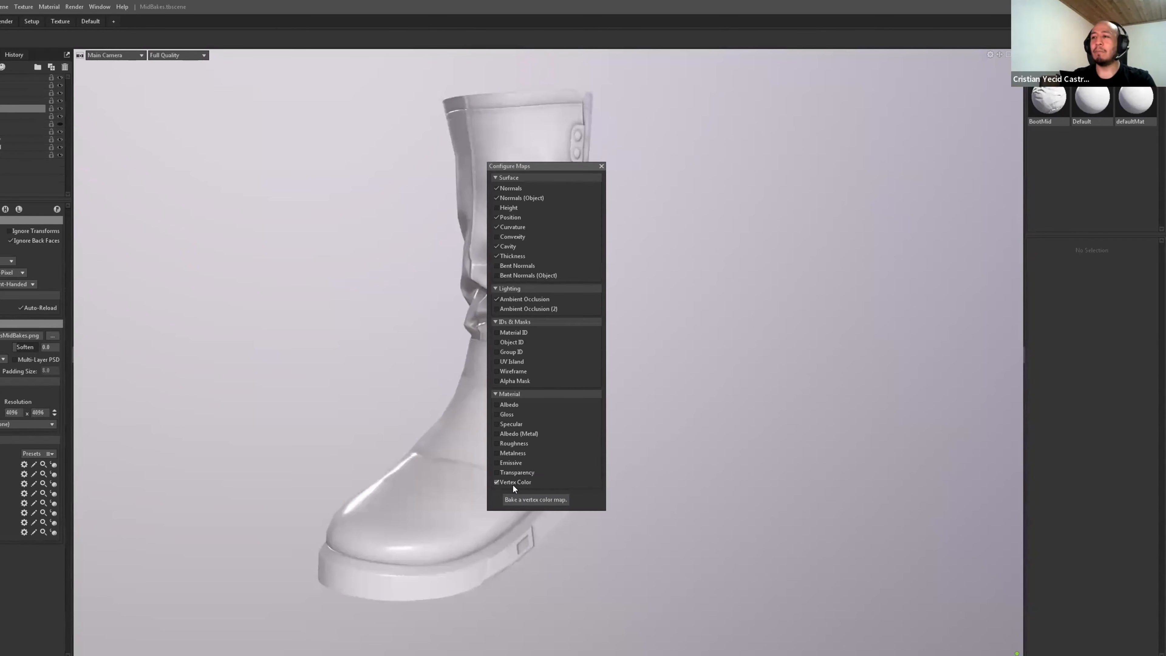
click(602, 167)
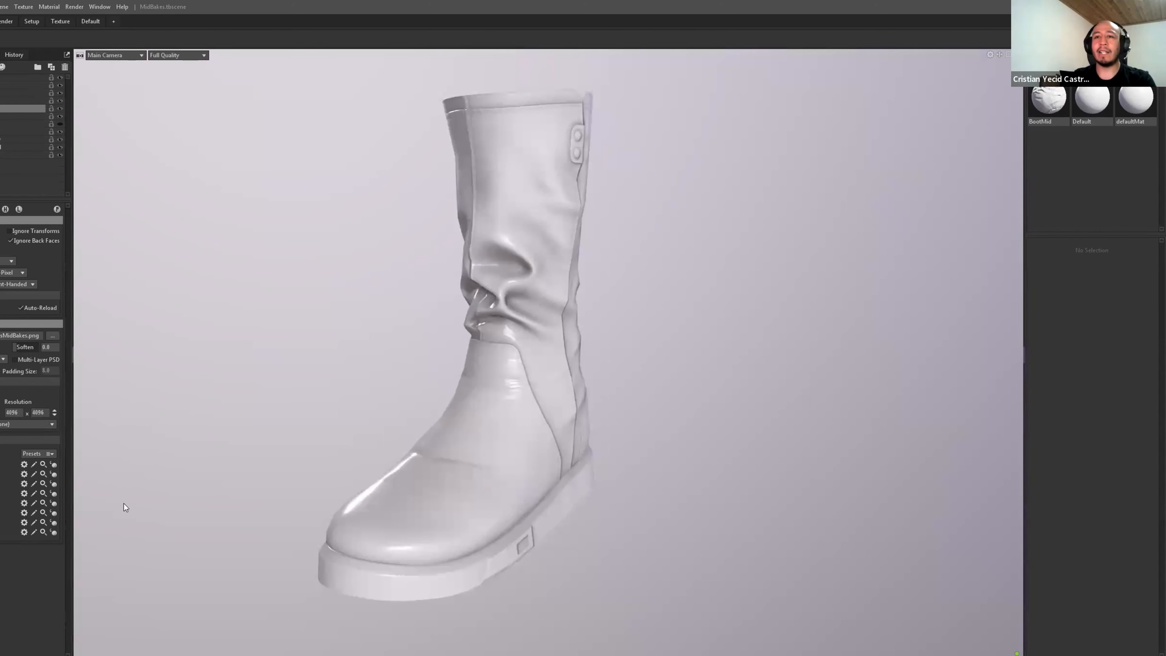
click(54, 532)
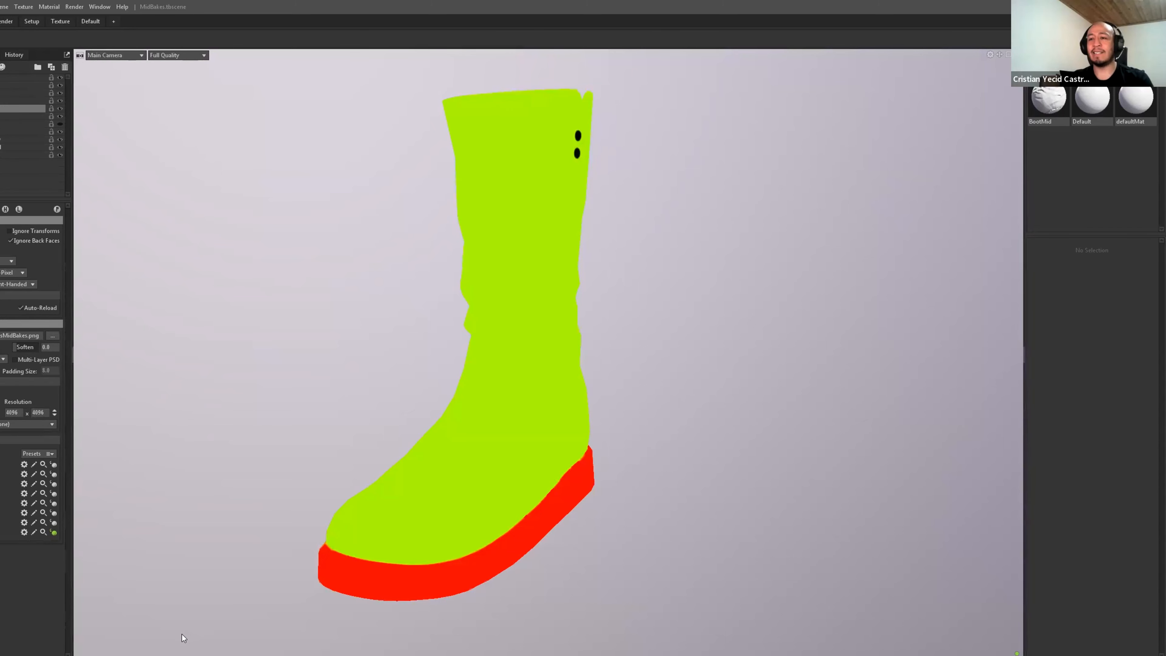
drag(349, 525, 455, 515)
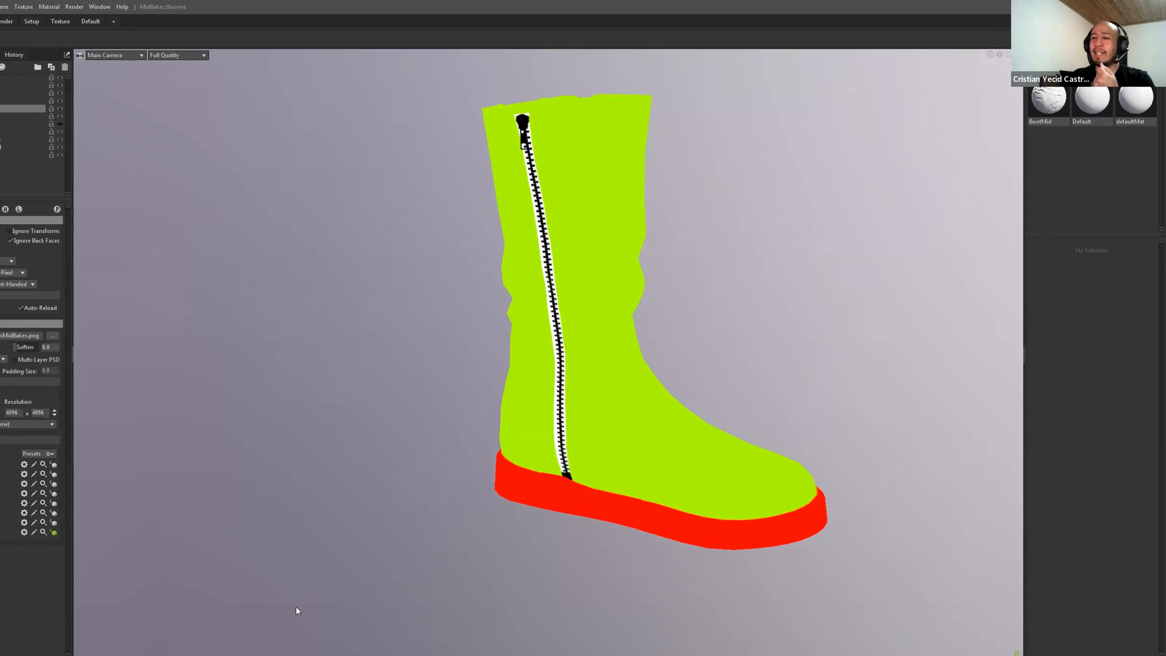
Step: Switch to ZBrush and compare the boot's polypaint colors on the front, the zipper and the buttoned side
key(alt+Tab)
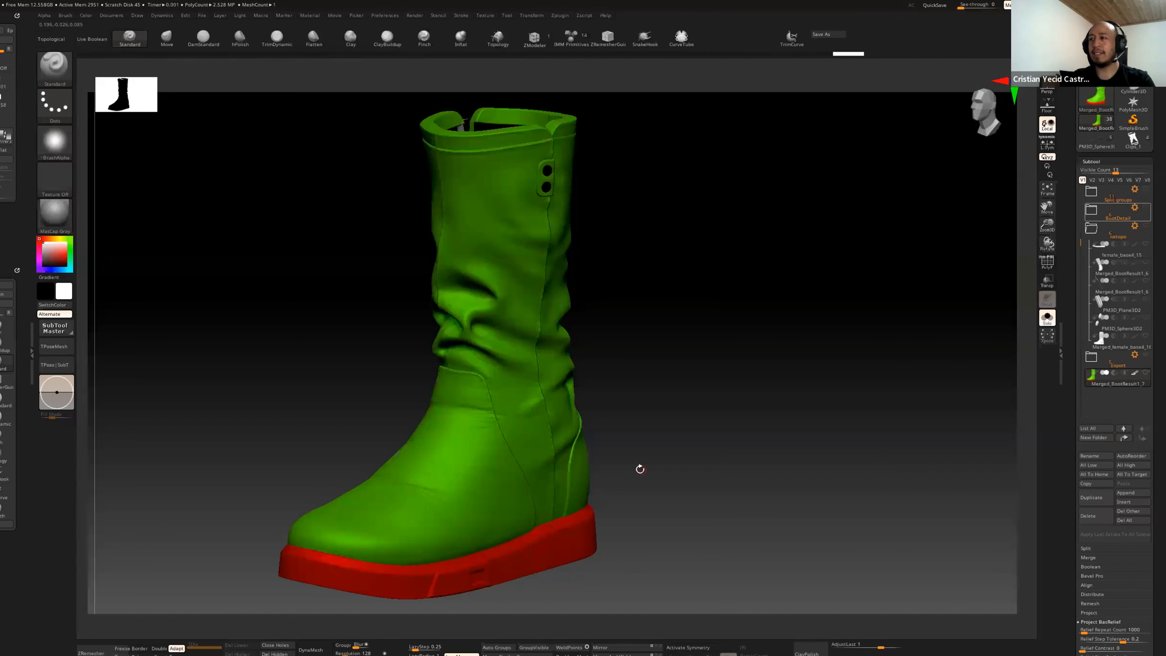
drag(641, 468, 643, 431)
alt+drag(763, 384, 777, 397)
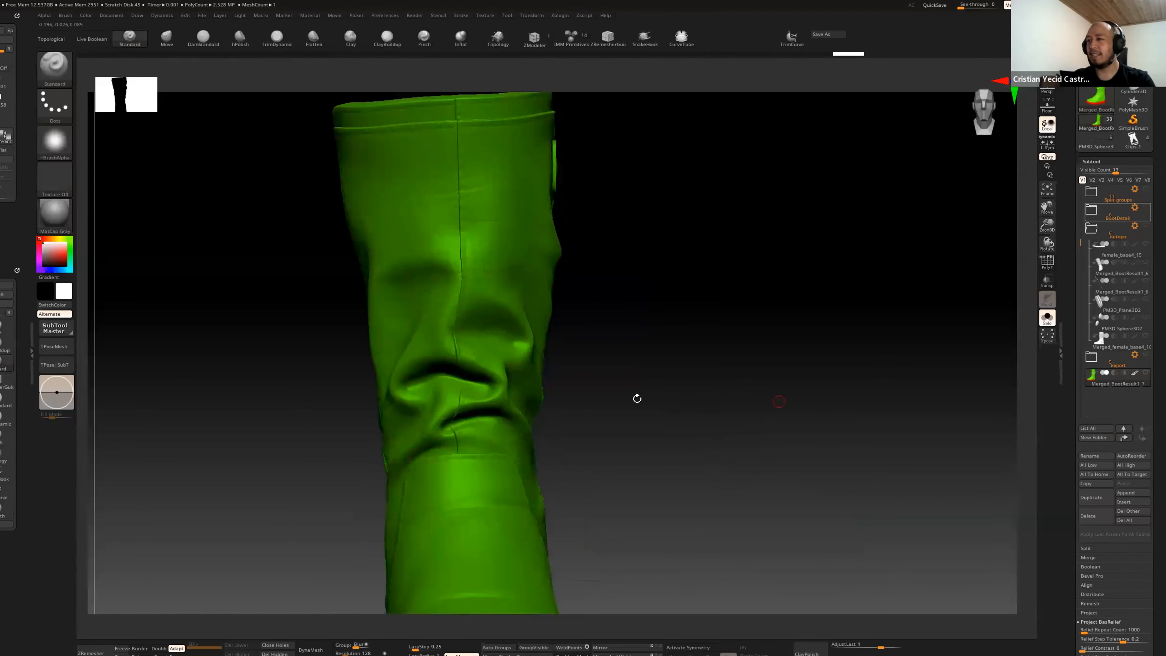
drag(638, 398, 788, 468)
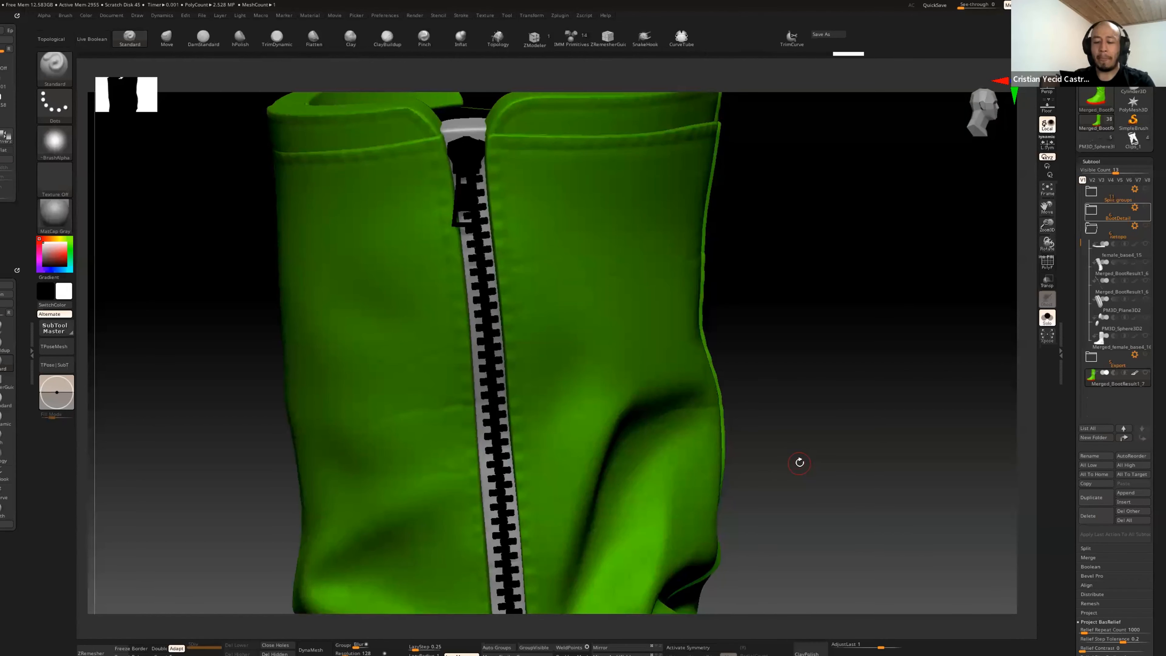
ctrl+right_drag(832, 498, 686, 470)
alt+right_drag(686, 470, 754, 417)
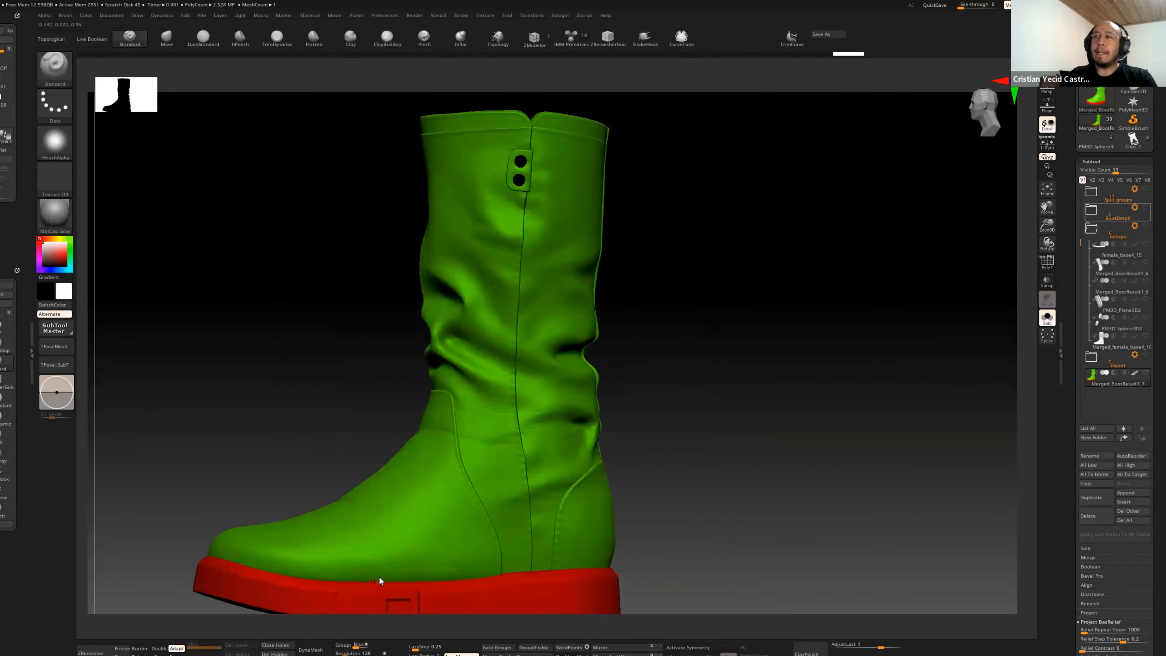
Step: Return to Marmoset Toolbag, turn off the vertex color preview and view the baked low-poly boot from the buttoned side
key(alt+Tab)
key(alt+Tab)
key(alt+Tab)
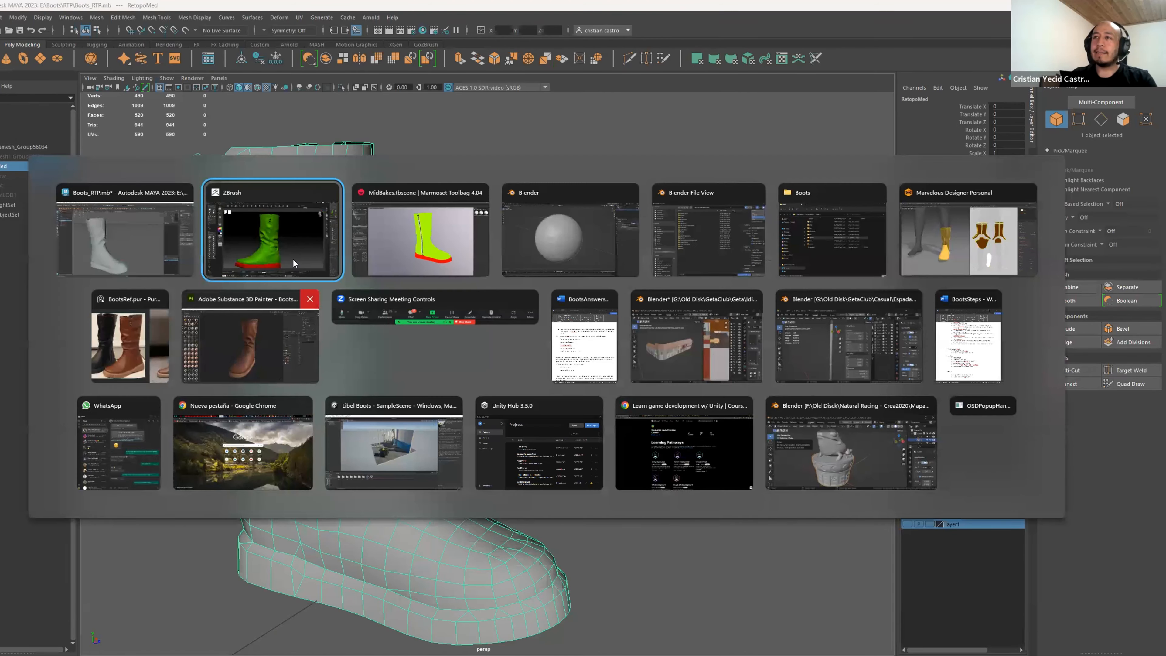
click(402, 246)
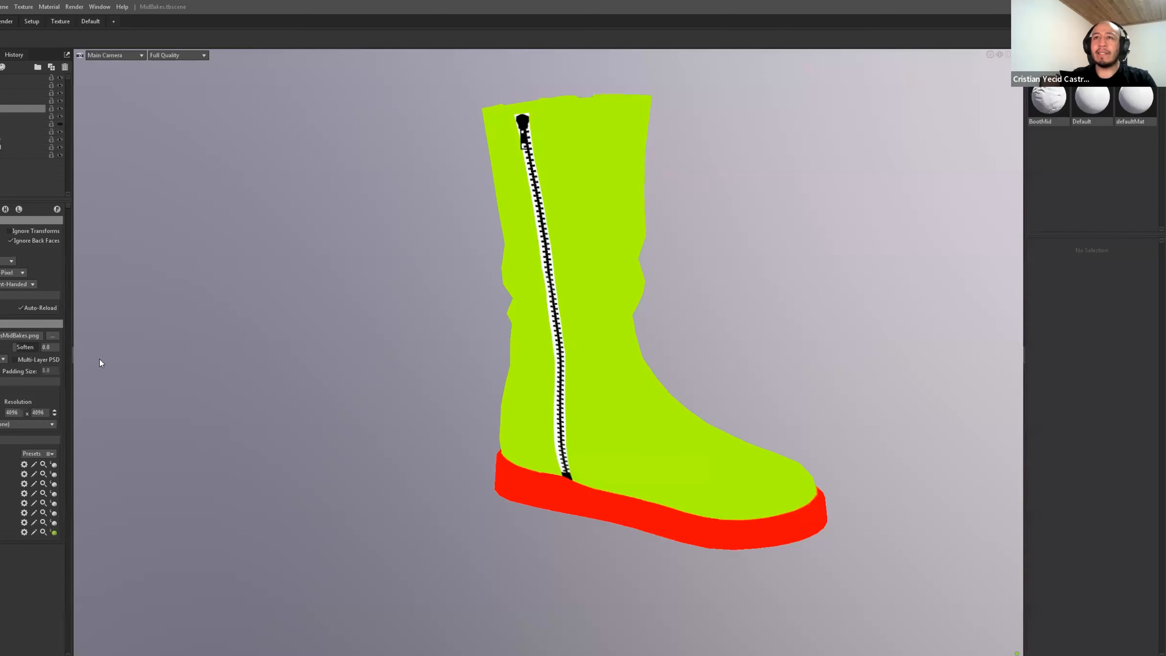
click(54, 533)
drag(672, 397, 464, 412)
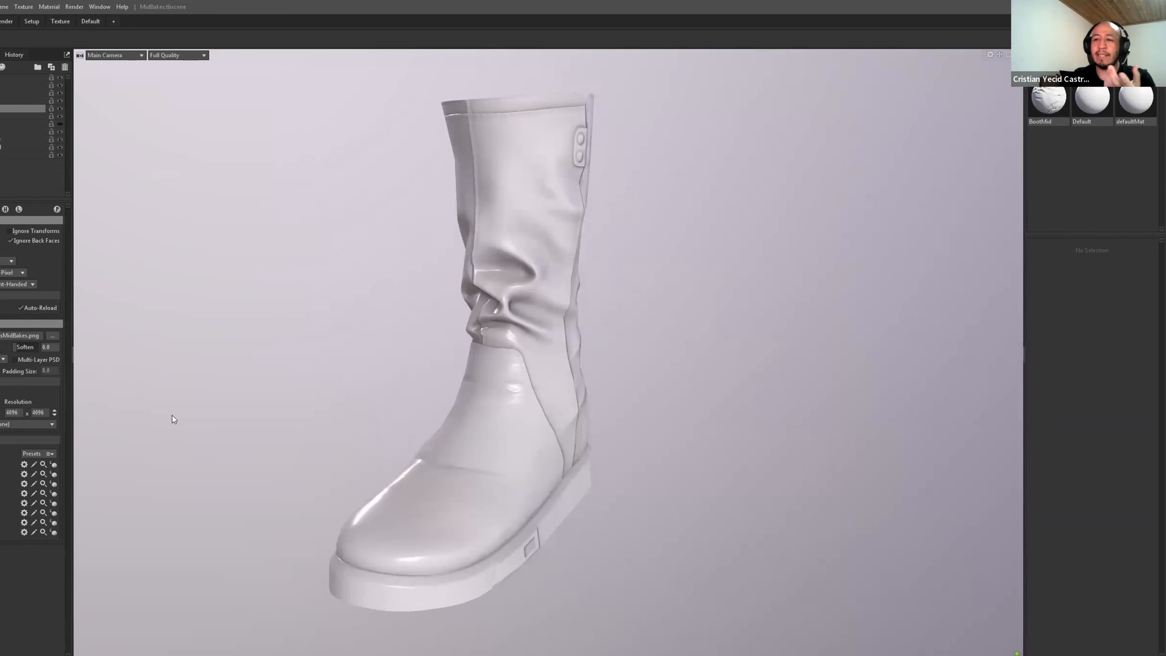
Step: Switch to Maya and show layer1 to compare the high-poly boot with the retopology mesh at the top rim
mouse_move(156, 655)
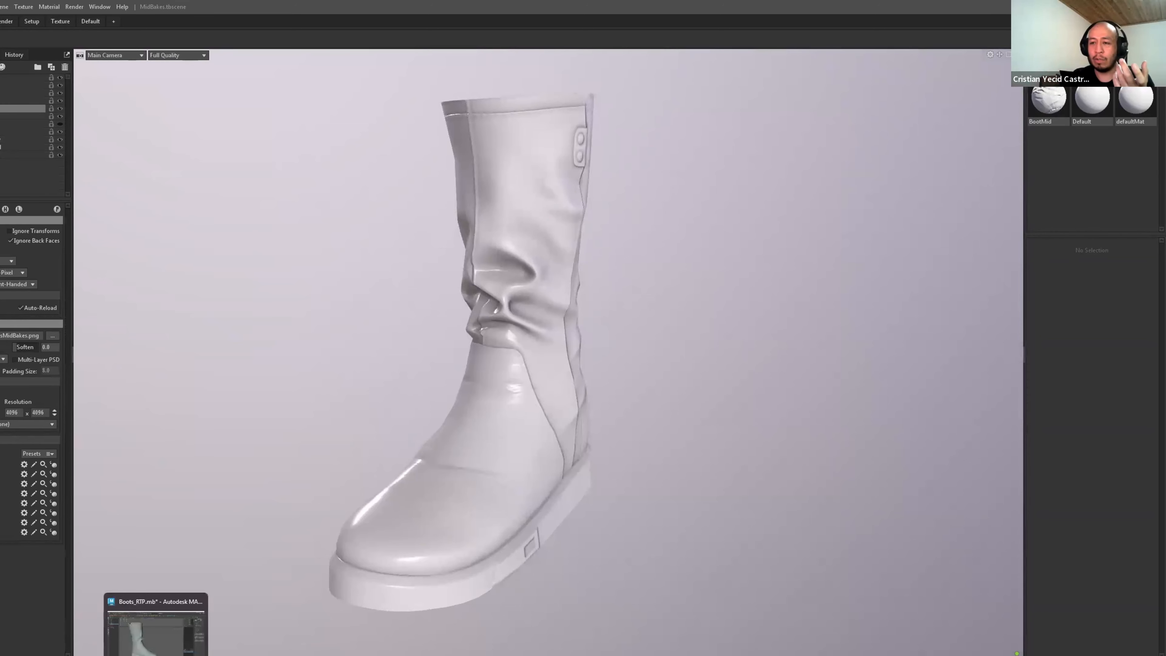
click(156, 632)
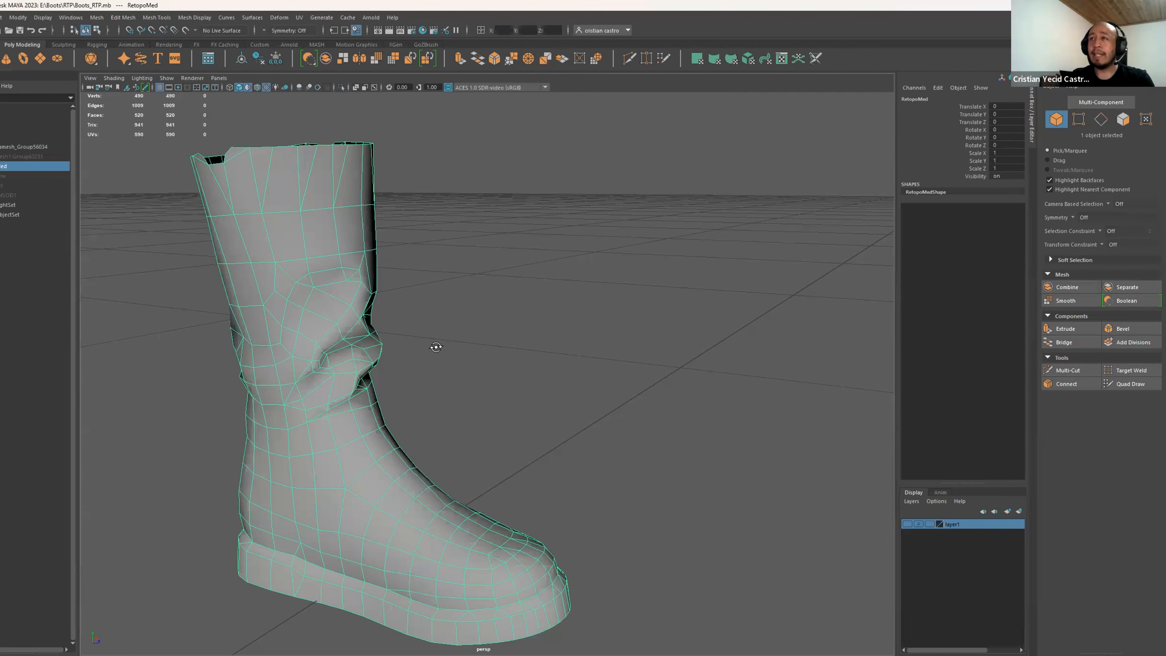
alt+drag(436, 347, 458, 360)
alt+right_drag(458, 360, 760, 433)
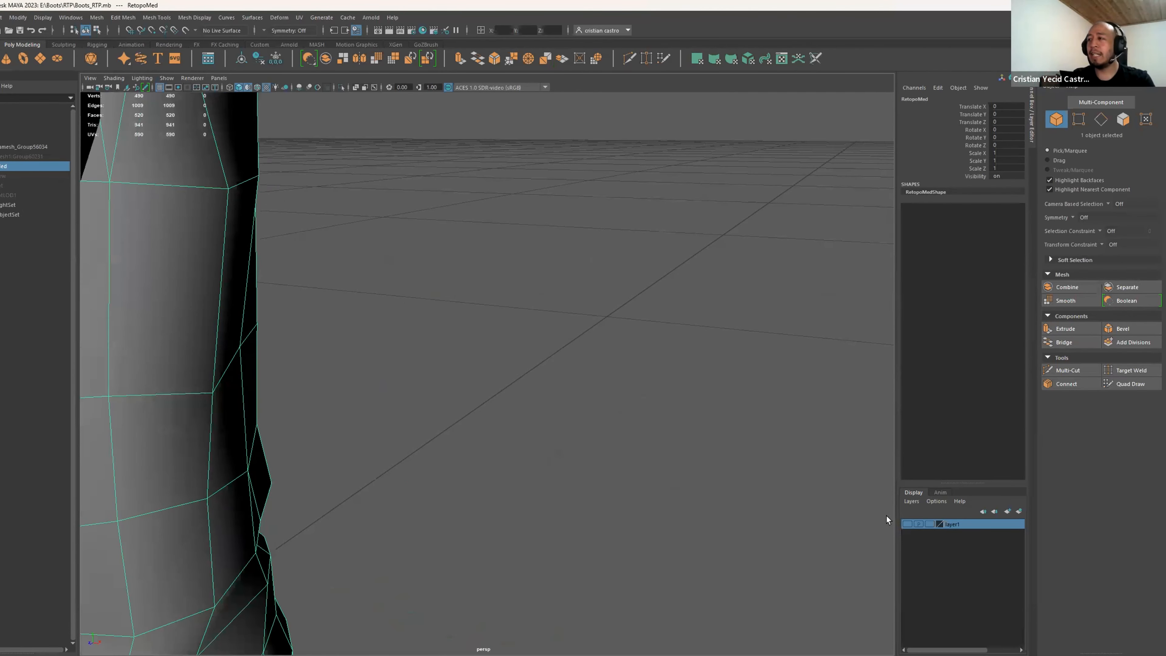
click(910, 523)
alt+right_drag(578, 425, 479, 304)
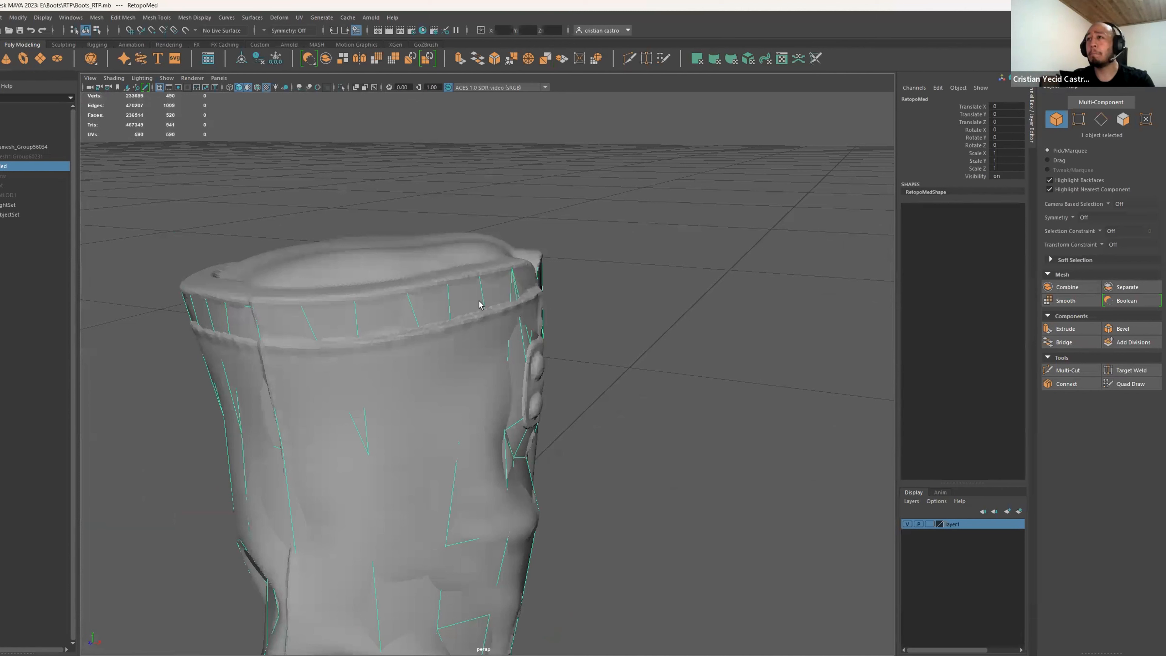
Step: Try raising three neighboring rim vertices of the retopology mesh to cover the high-poly boot's top edge
click(1079, 121)
click(443, 289)
shift+click(479, 276)
shift+click(511, 268)
key(e)
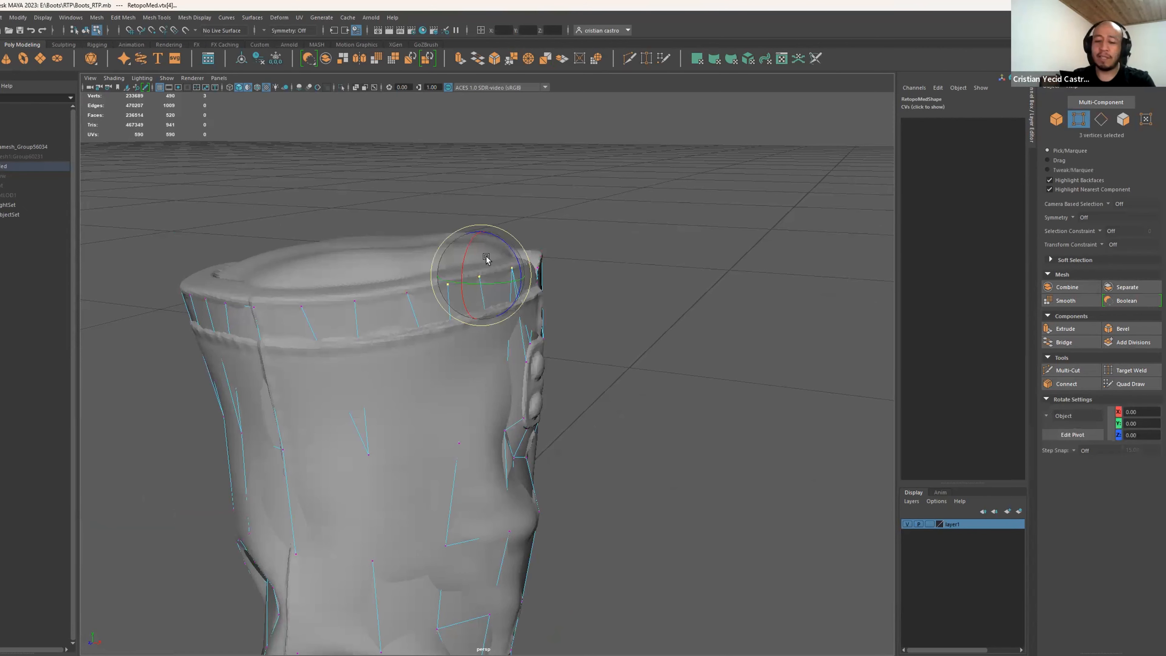
key(w)
drag(482, 237, 459, 328)
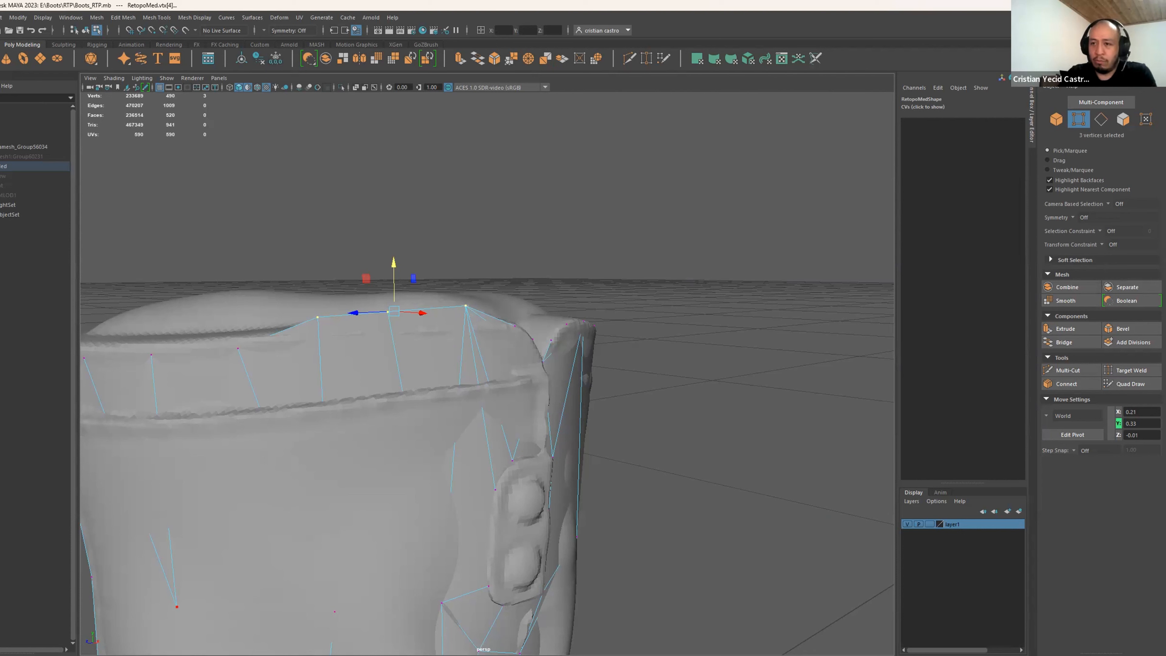
Step: Switch to Substance 3D Painter and inspect the upper shaft and collar of the textured leather boot
key(alt+Tab)
alt+drag(582, 378, 547, 331)
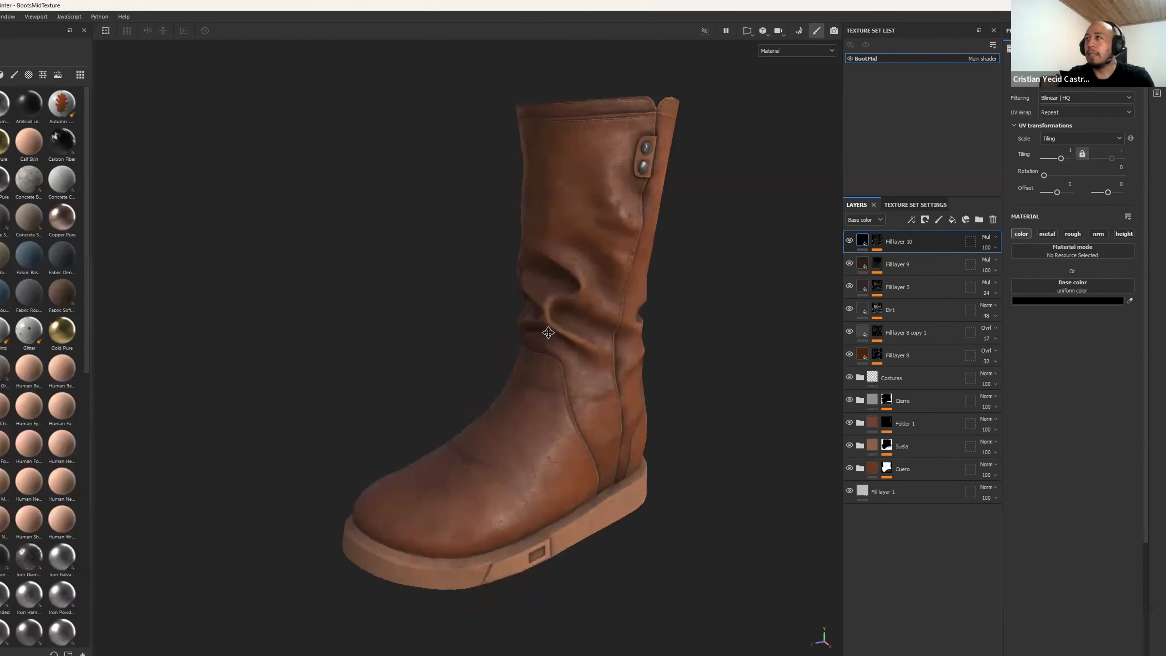
alt+middle_drag(546, 331, 473, 342)
scroll(472, 341, up, 3)
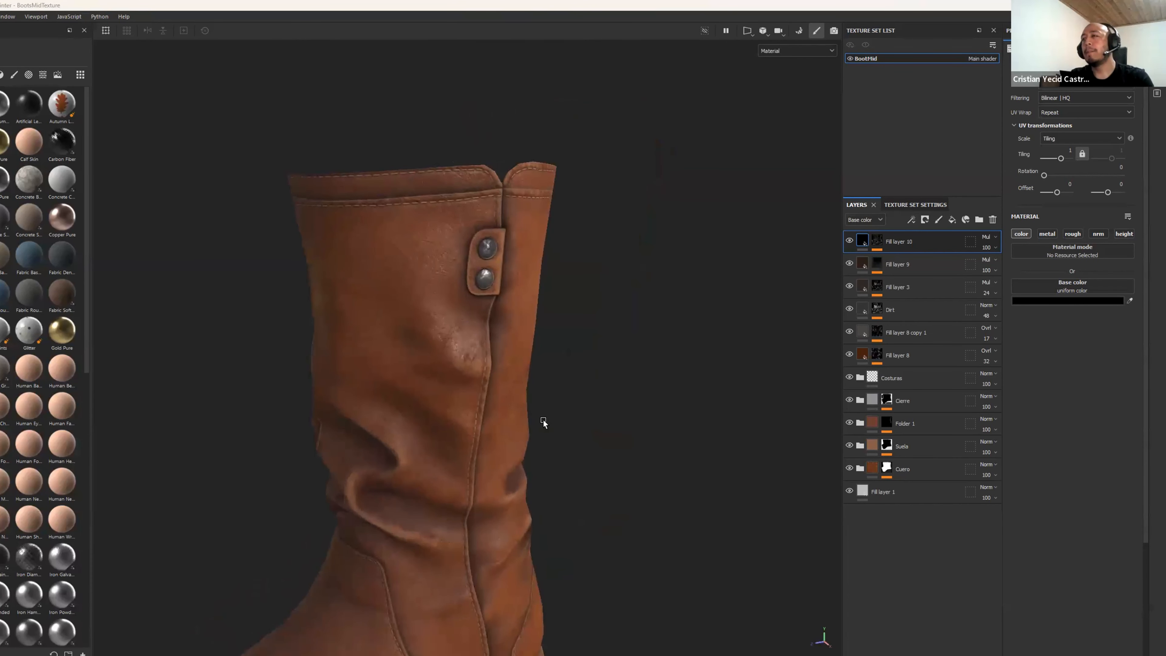
Step: Return to Maya, undo the rim vertex move and go back to object selection on the retopology boot
key(alt+Tab)
key(ctrl+z)
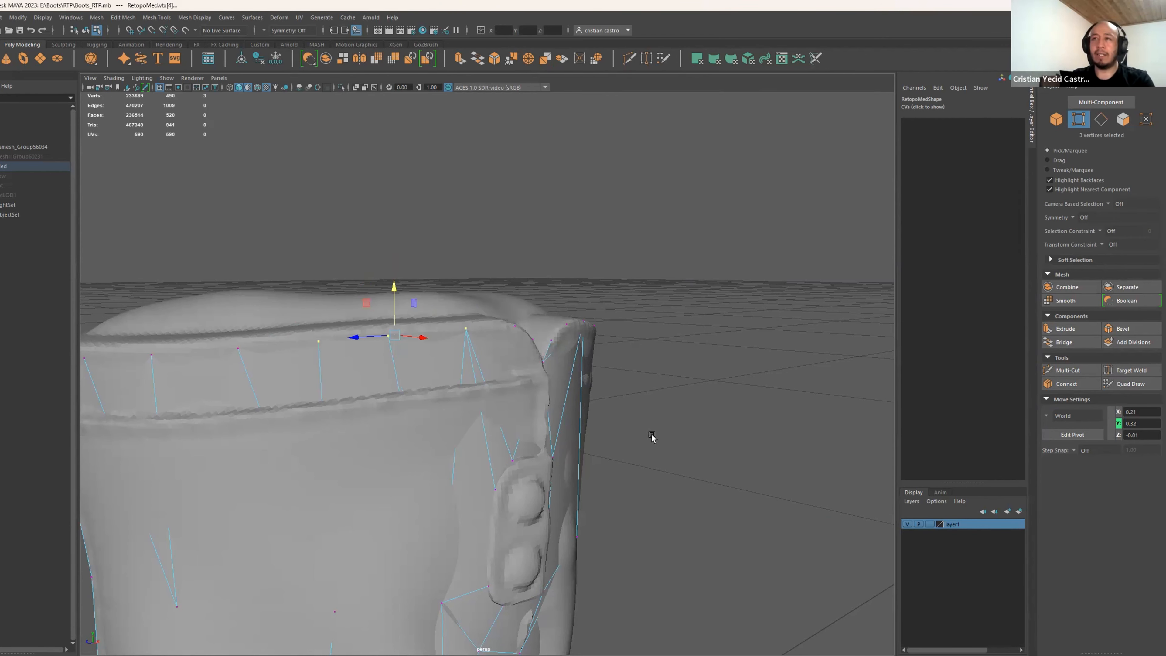
scroll(615, 432, down, 2)
scroll(614, 432, down, 3)
alt+middle_drag(562, 498, 610, 312)
alt+drag(603, 457, 598, 472)
scroll(593, 455, down, 4)
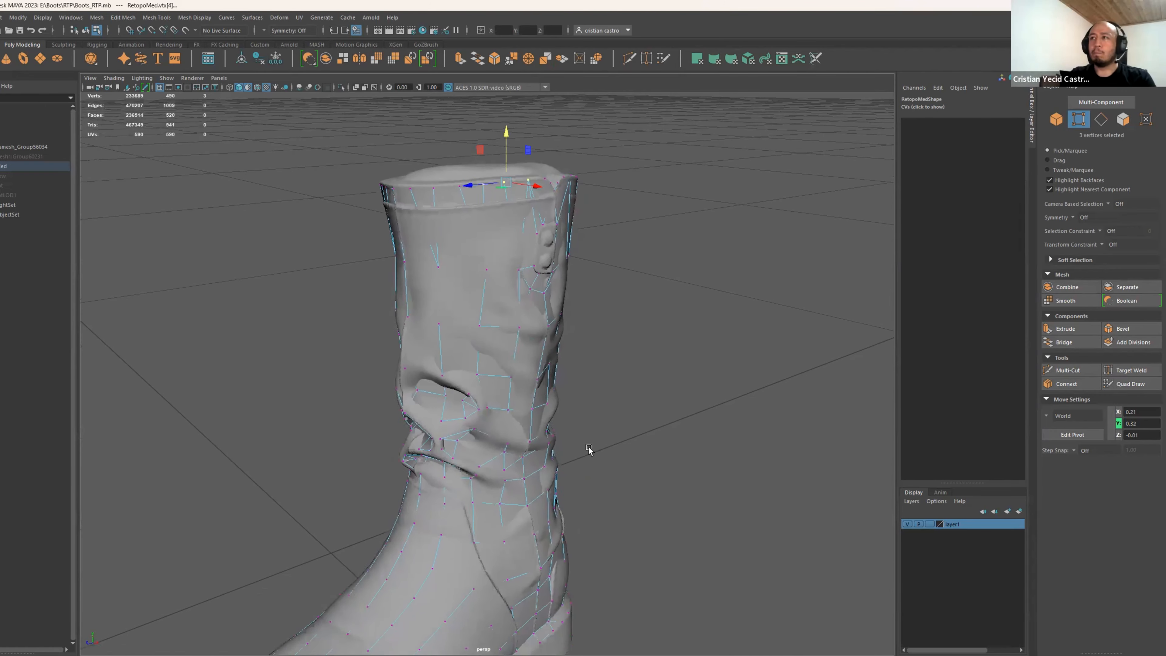
click(1056, 119)
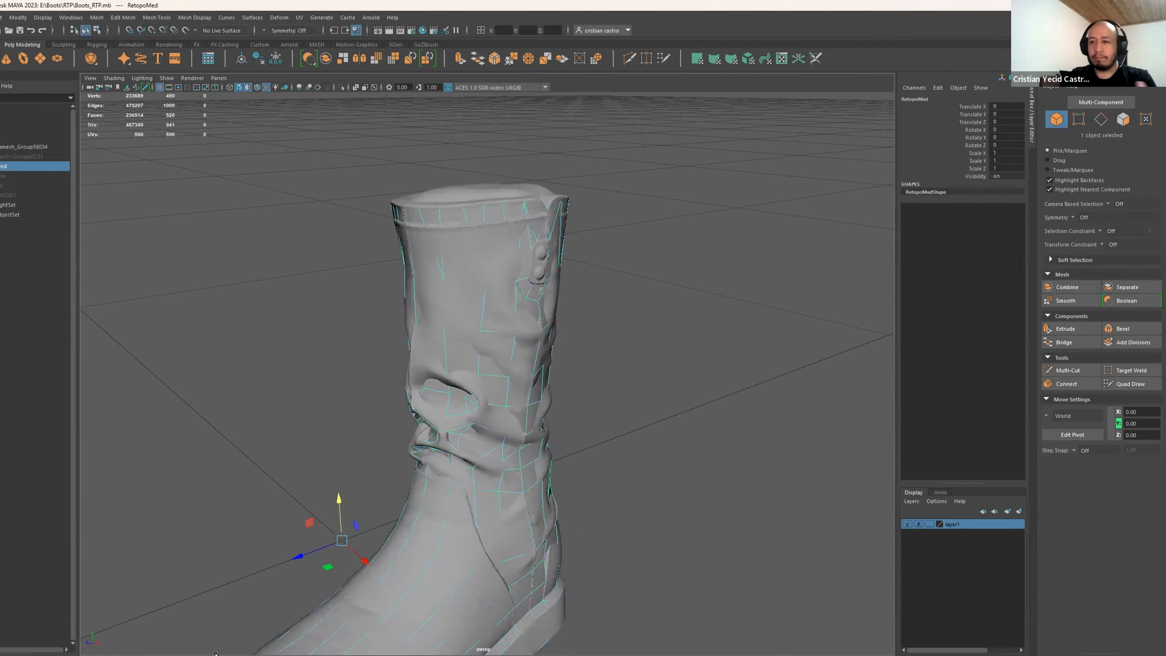
Step: Check the baked boot in Marmoset Toolbag, return to Maya and hide layer1 to examine the retopology wireframe on the shaft
click(214, 654)
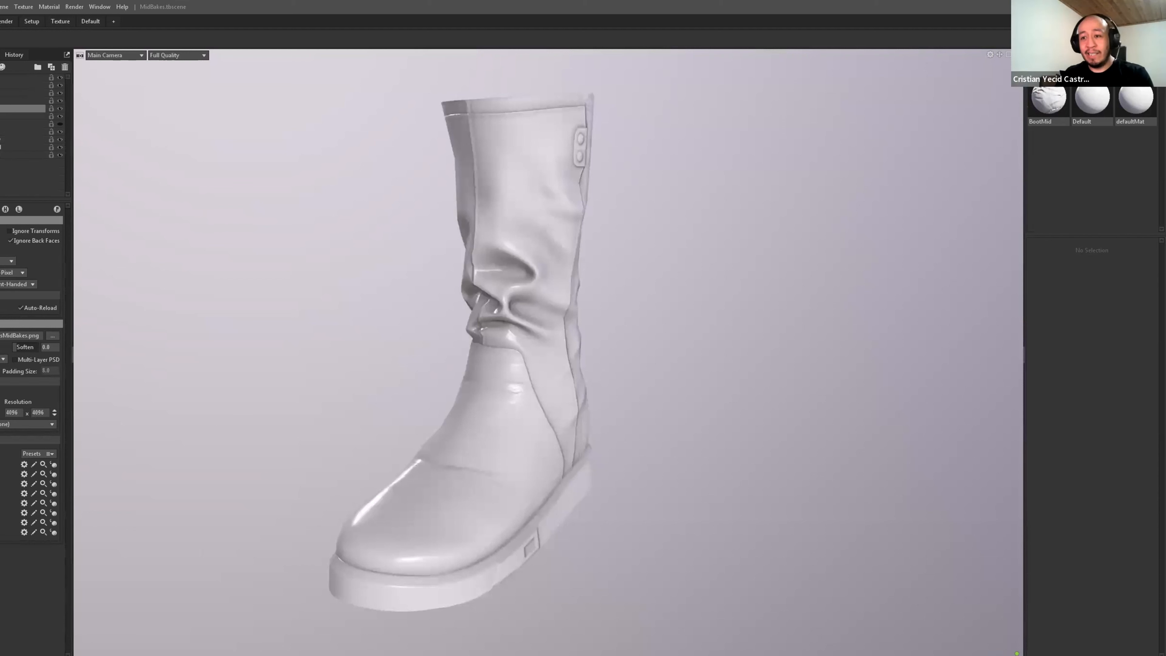
key(alt+Tab)
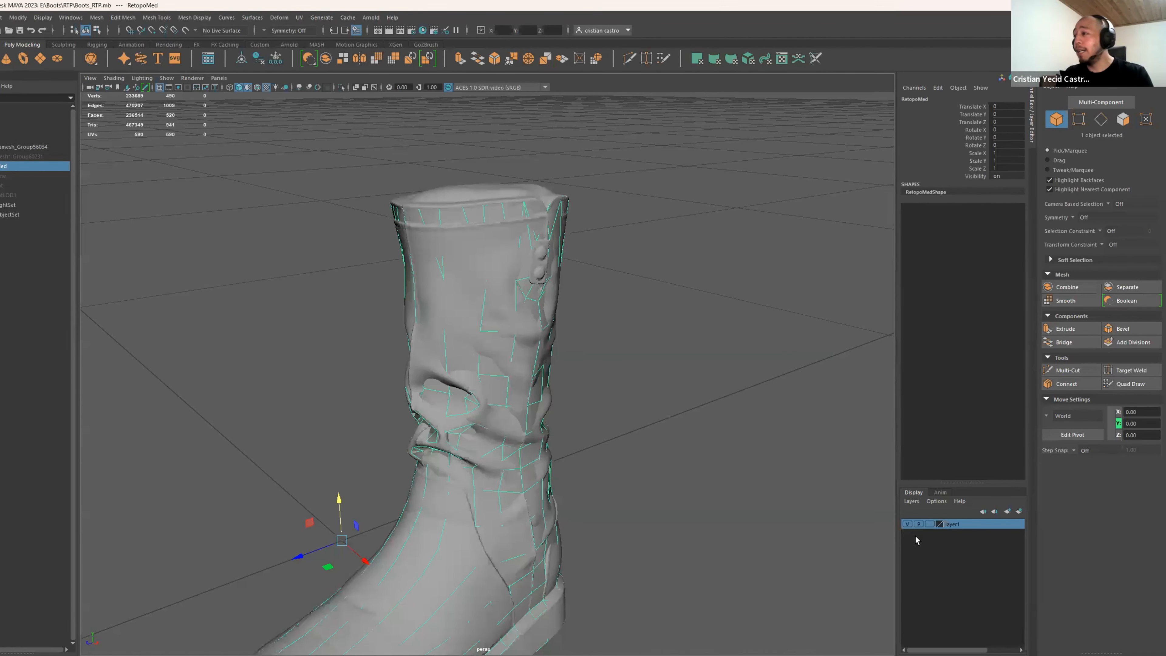
click(907, 525)
scroll(627, 424, up, 10)
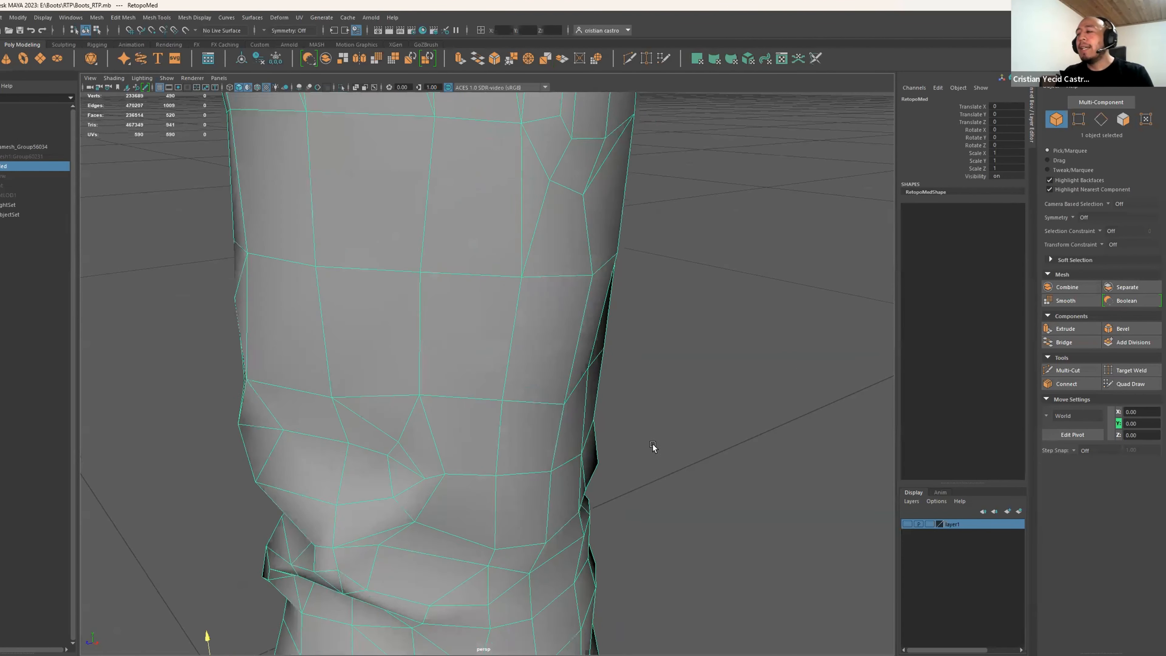
Step: Try a Multi-Cut diagonal across a front shaft quad from its upper-left to lower-right vertex, and undo it
click(1056, 370)
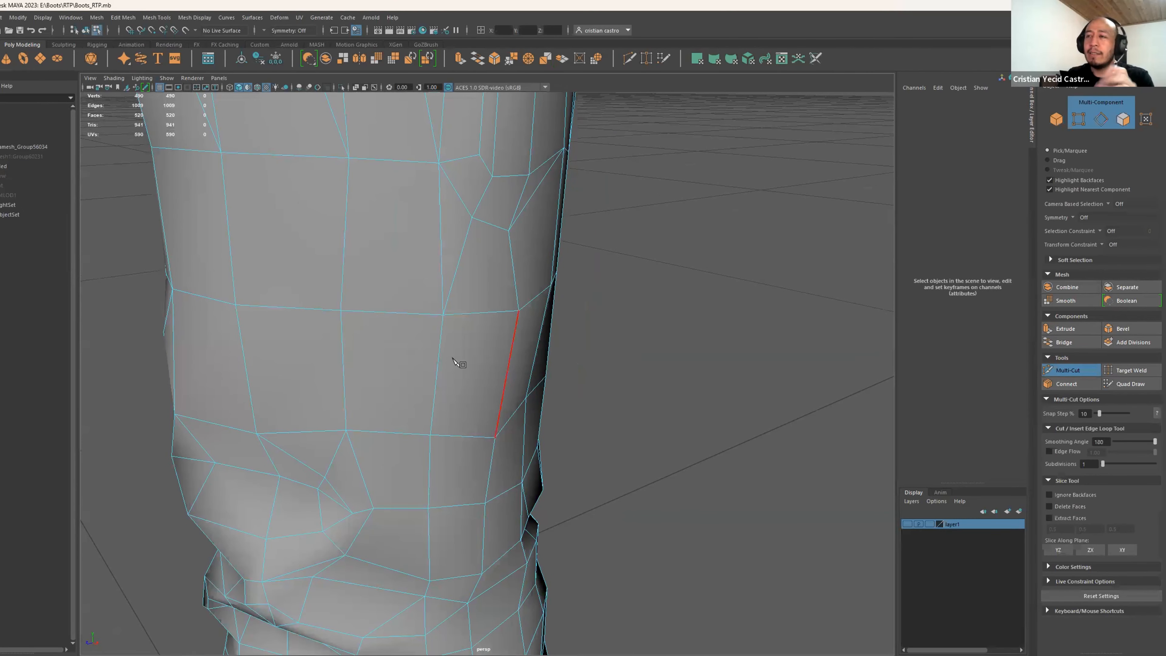
click(340, 313)
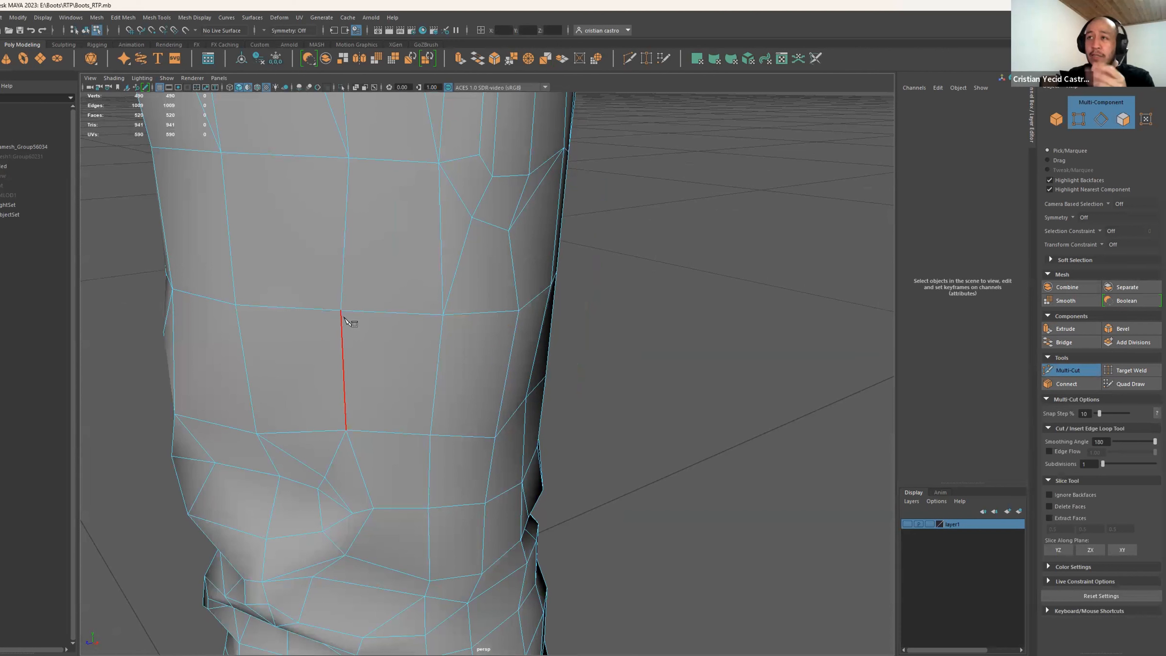
click(429, 434)
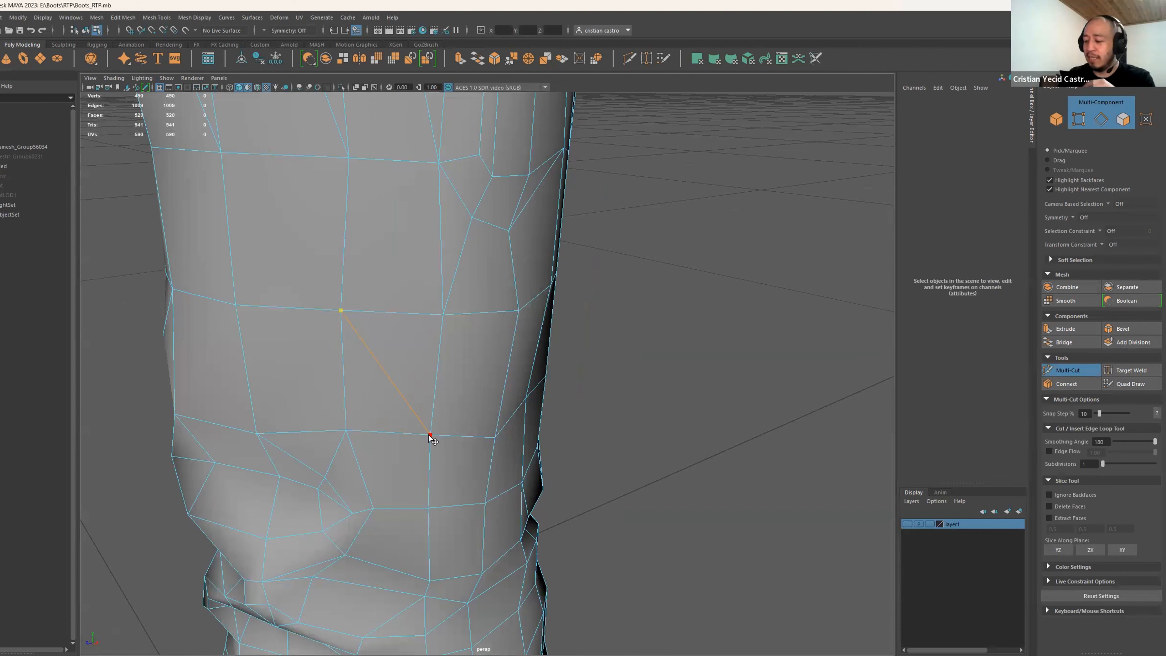
right_click(427, 433)
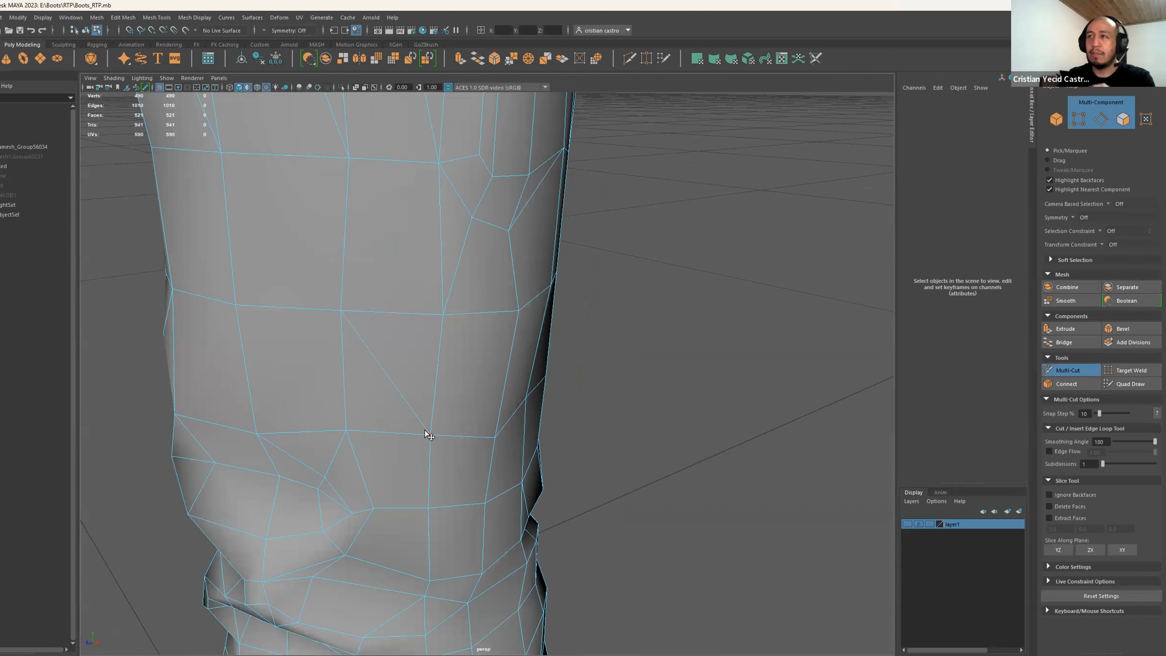
key(ctrl+z)
Step: Try the opposite Multi-Cut diagonal across the same shaft quad, undo it and leave the tool
click(346, 430)
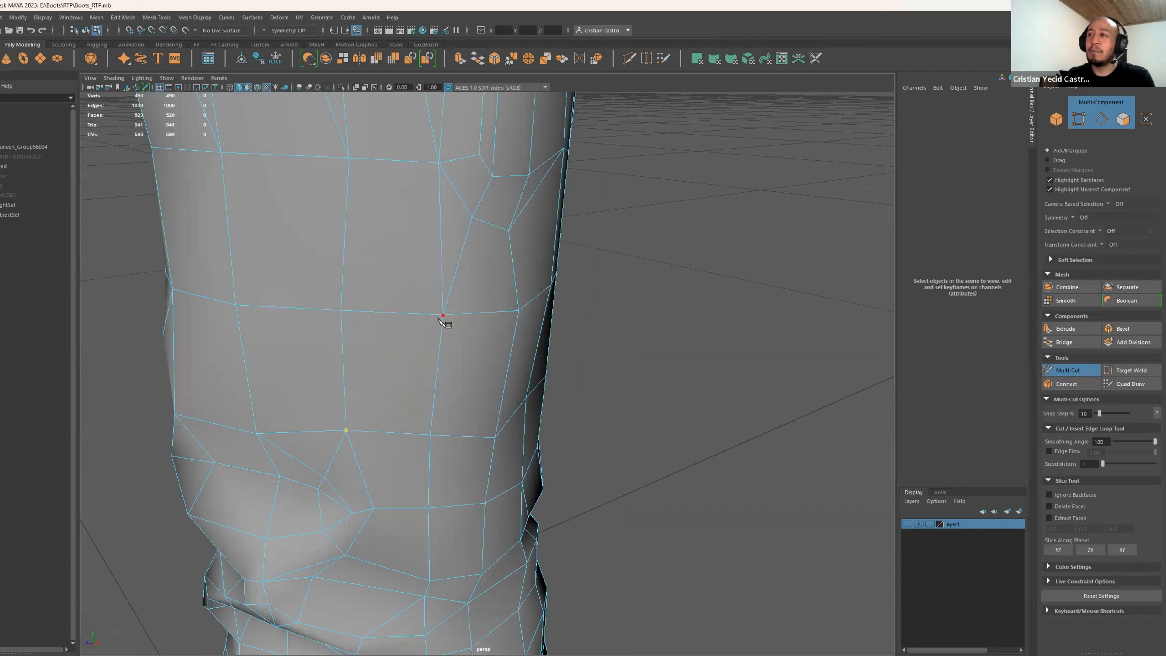
click(442, 317)
right_click(441, 317)
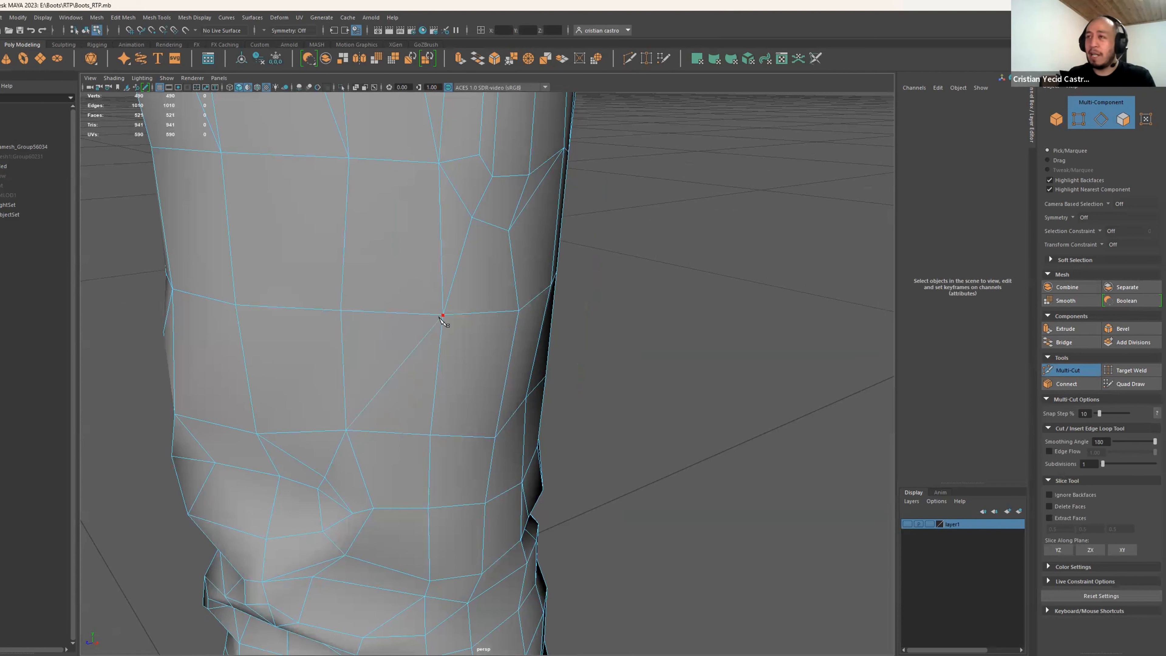
ctrl+shift+click(537, 361)
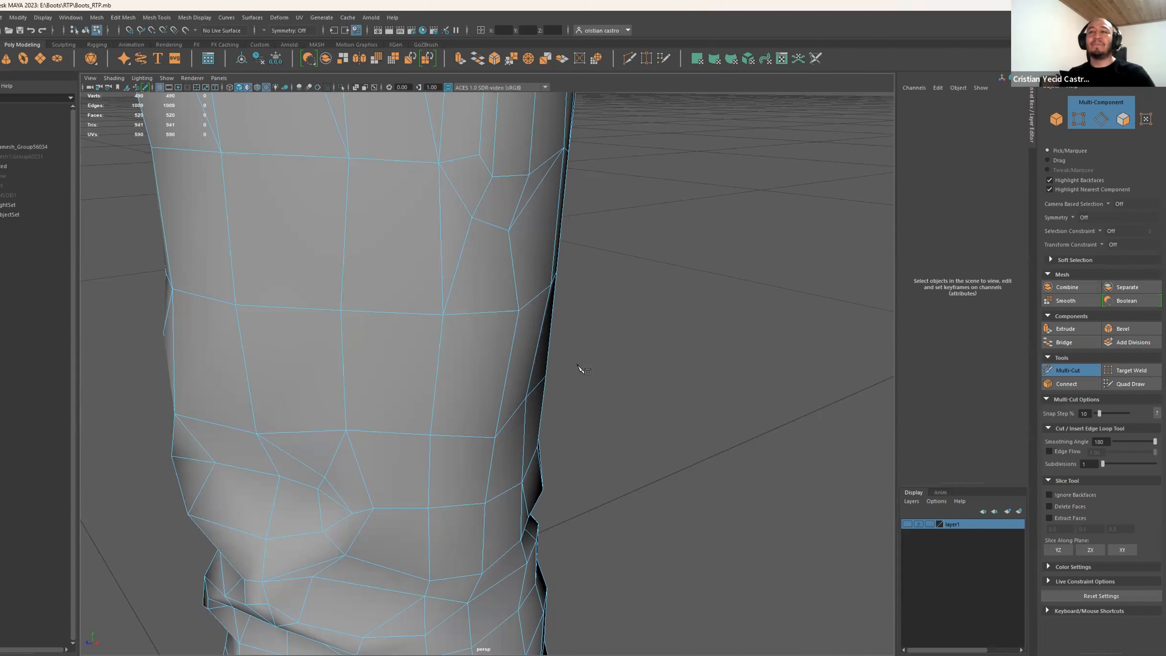
click(221, 151)
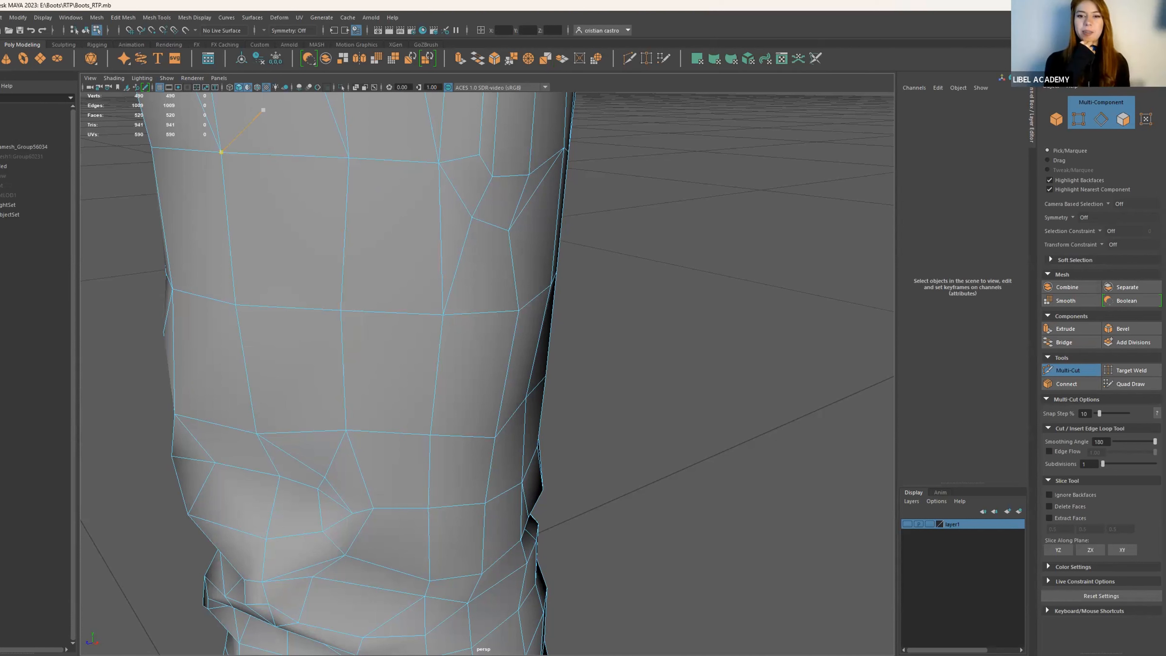
key(q)
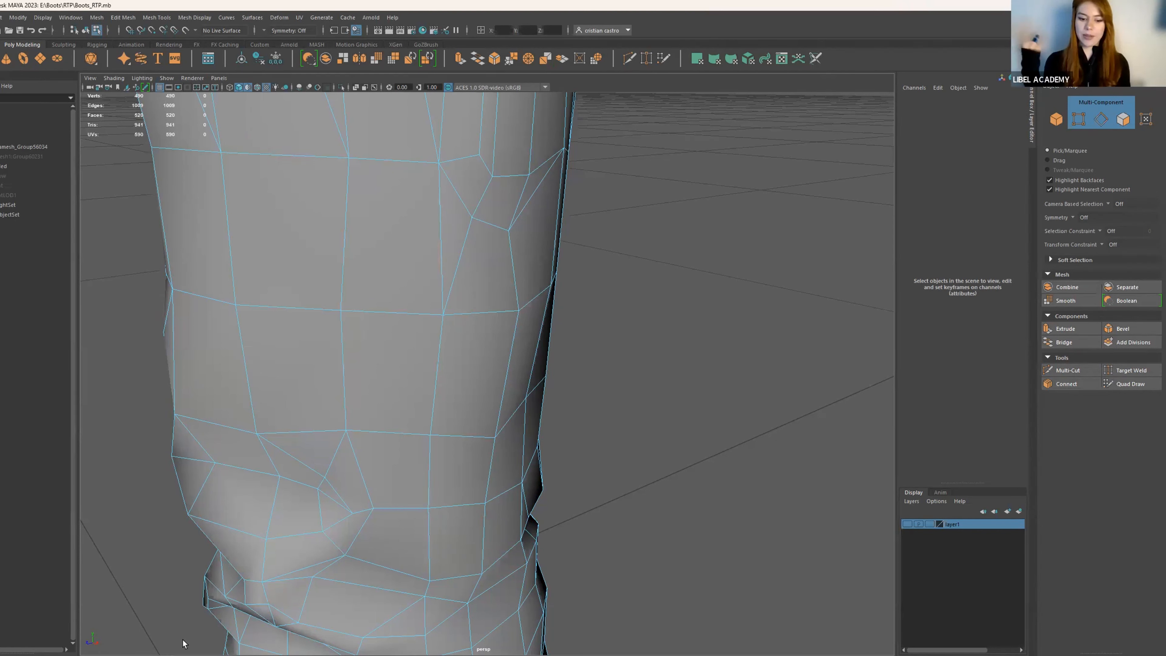
Step: Return to object selection, hide the medium retopology mesh and show RetopoLow in its place
scroll(744, 281, down, 6)
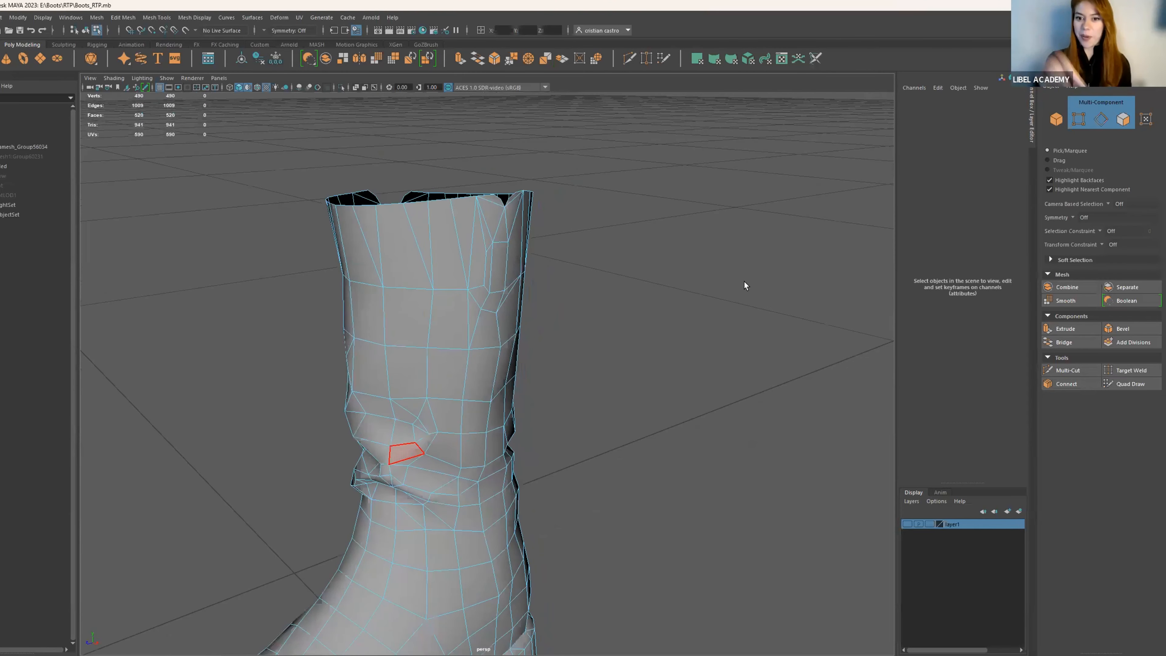
click(1056, 123)
click(619, 353)
alt+middle_drag(618, 482, 593, 375)
scroll(638, 327, down, 4)
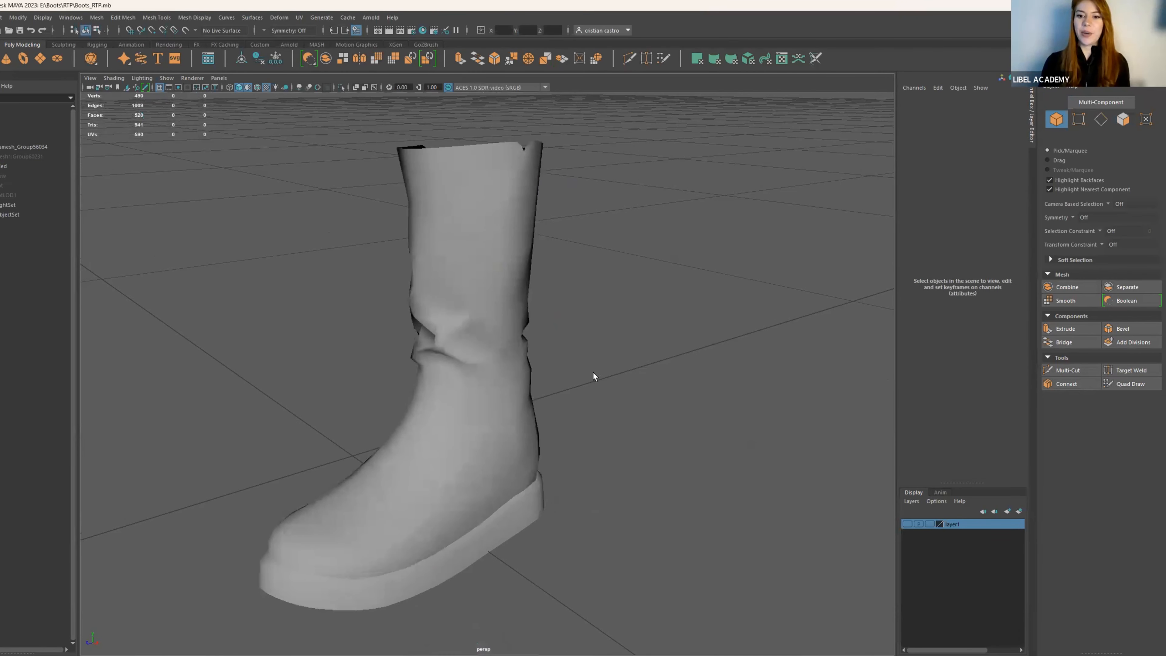
click(4, 175)
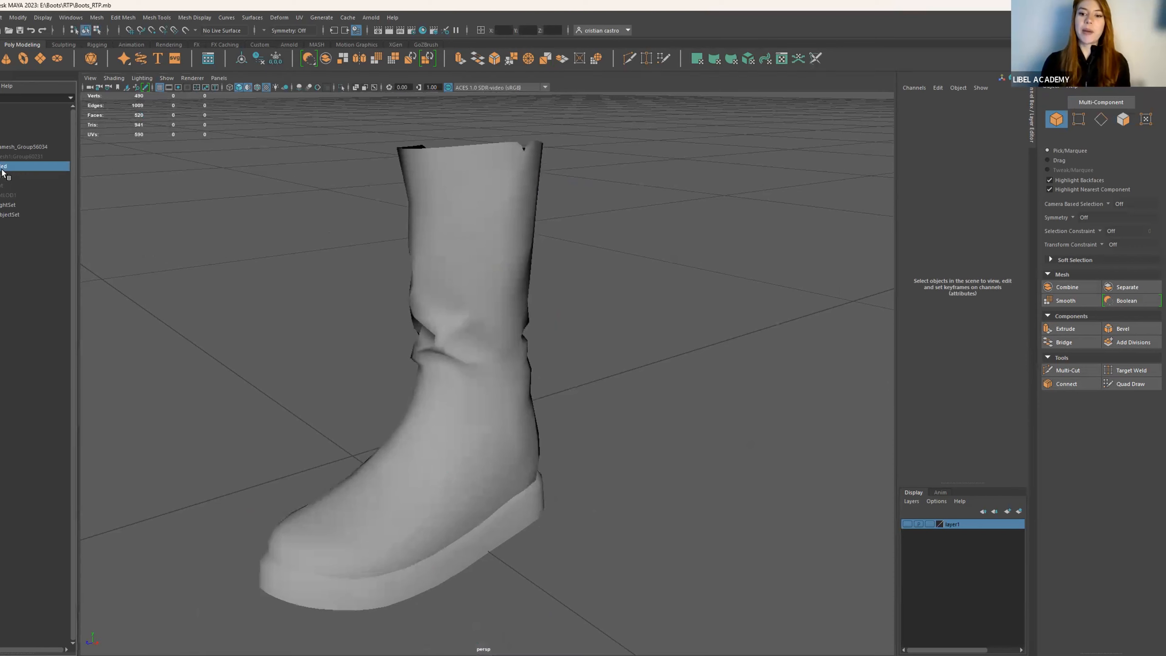
key(ctrl+h)
key(h)
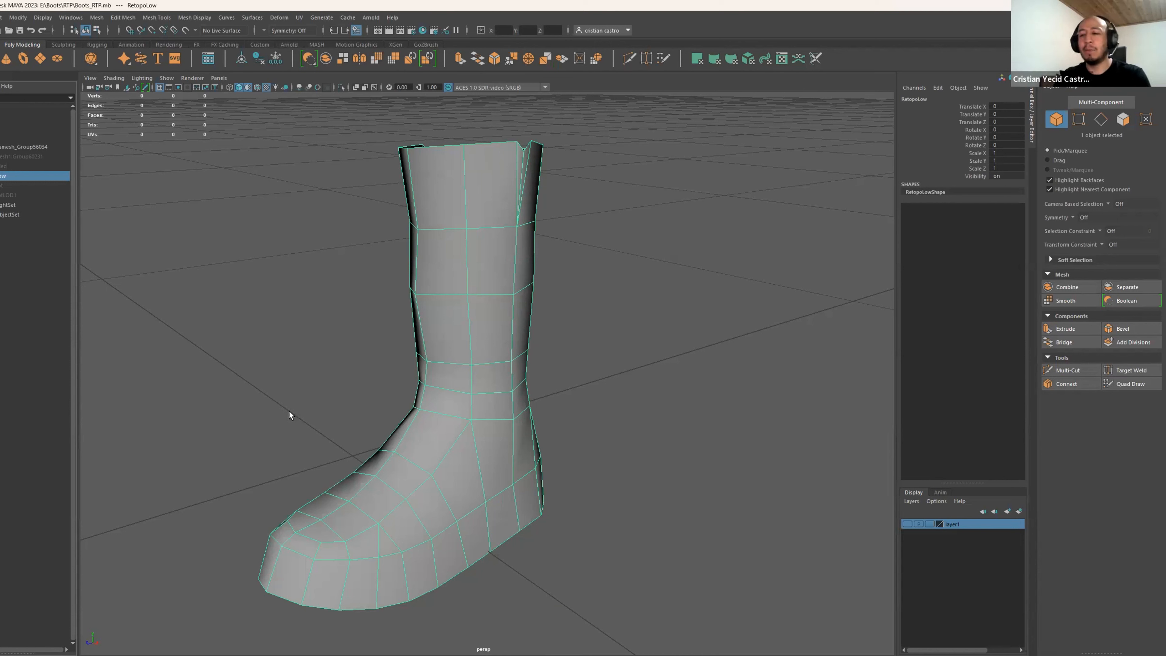
Step: Switch to Marmoset Toolbag and inspect the baked boot from the front and side
click(283, 655)
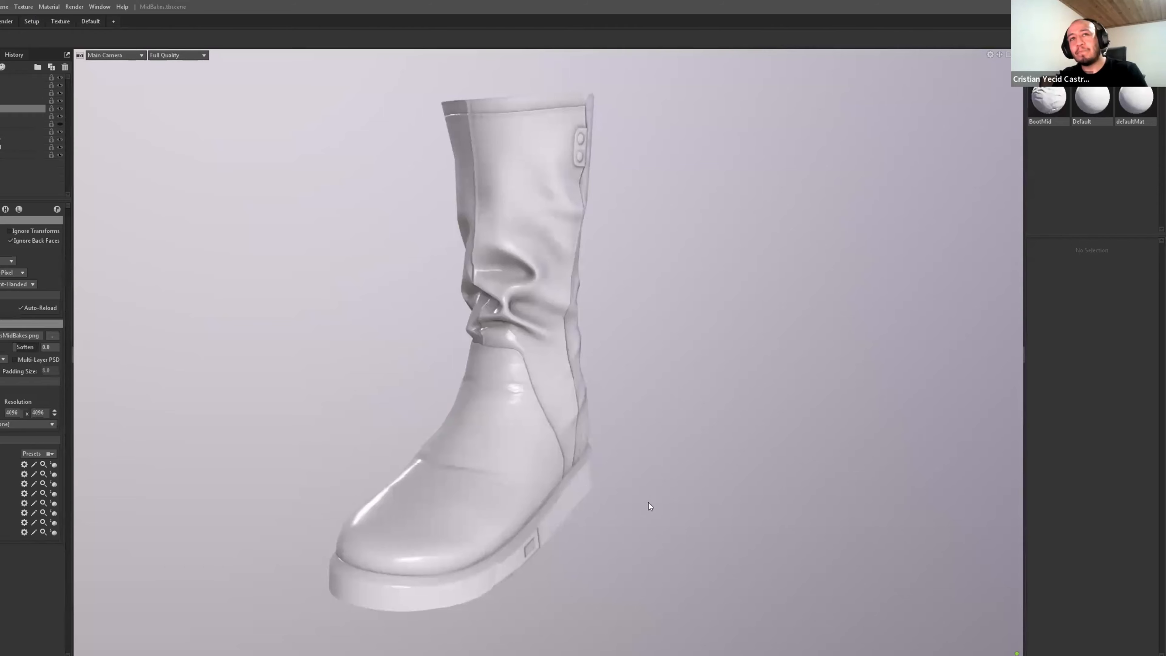
drag(648, 503, 457, 435)
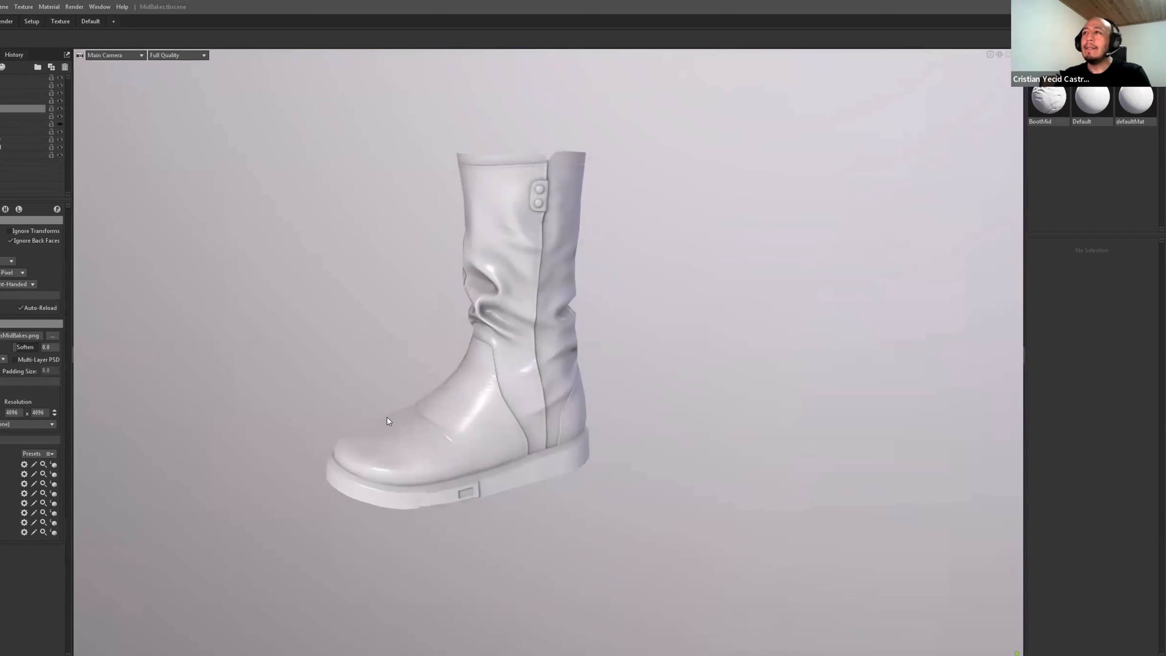
drag(387, 417, 250, 539)
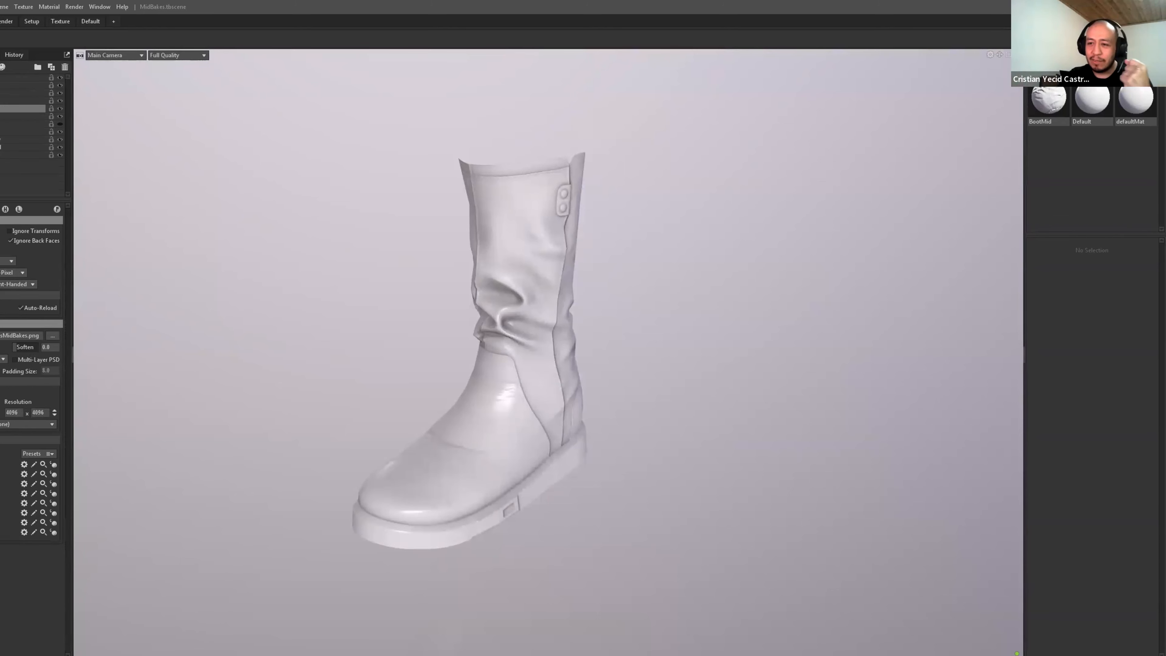
Step: Switch to Substance 3D Painter and frame the whole textured leather boot for inspection
key(alt+Tab)
alt+right_drag(583, 445, 501, 464)
alt+middle_drag(521, 588, 650, 468)
alt+right_drag(650, 468, 375, 389)
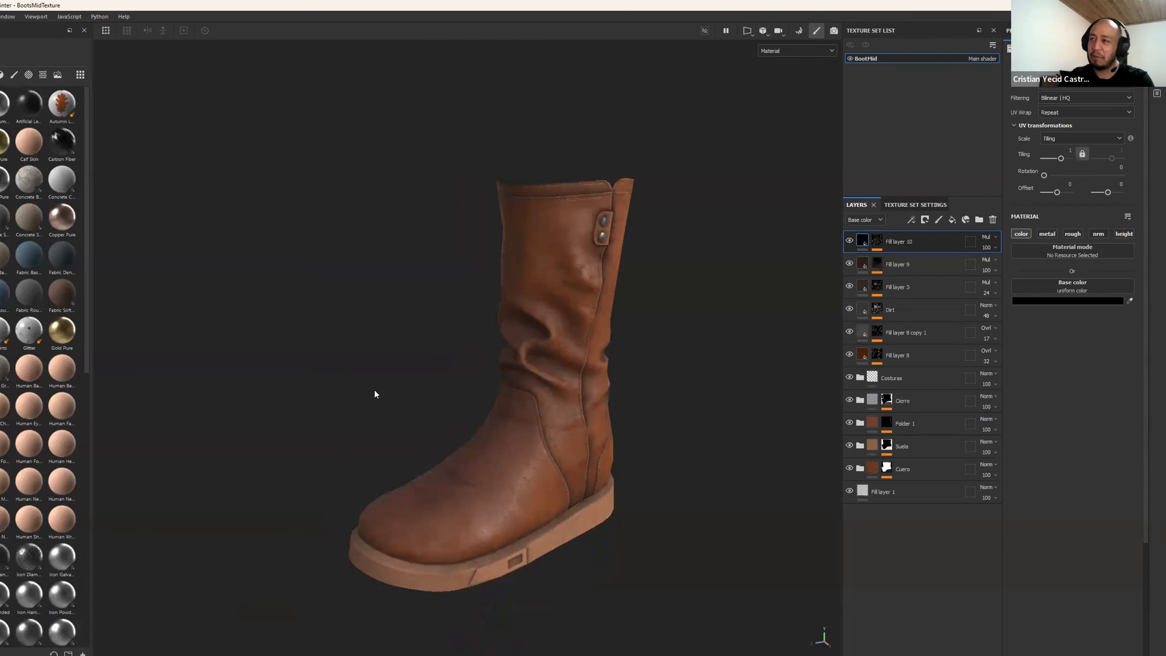
alt+middle_drag(628, 499, 601, 494)
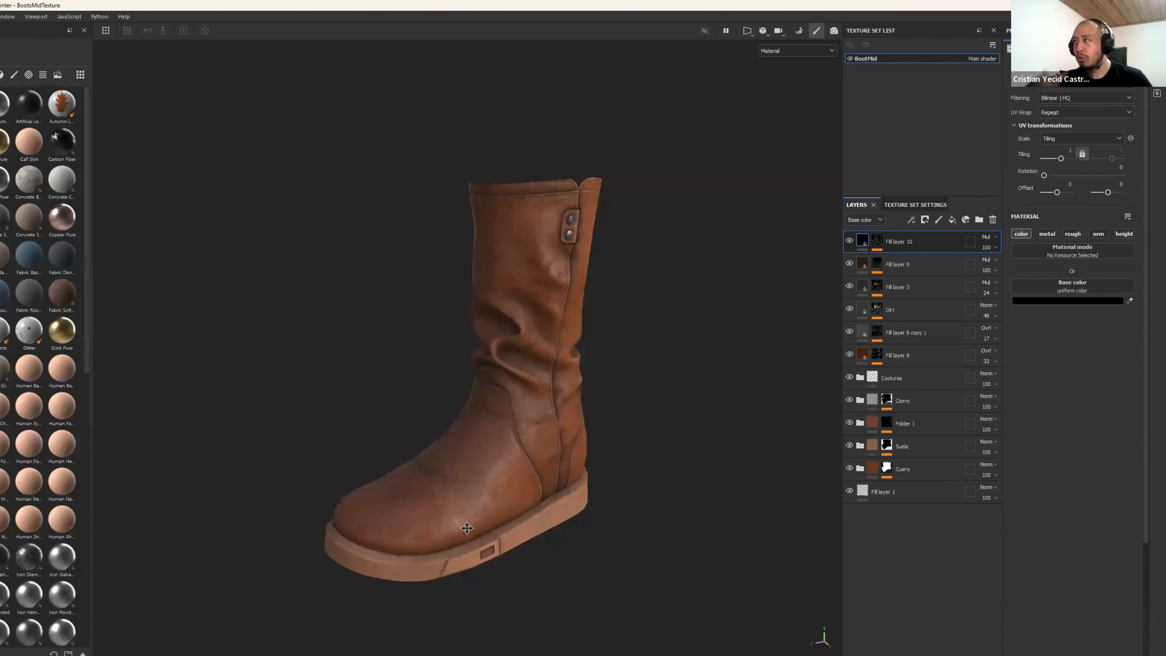
Step: Review the BootMid texture set's mesh maps and compare the textured boot with the reference photo
click(915, 204)
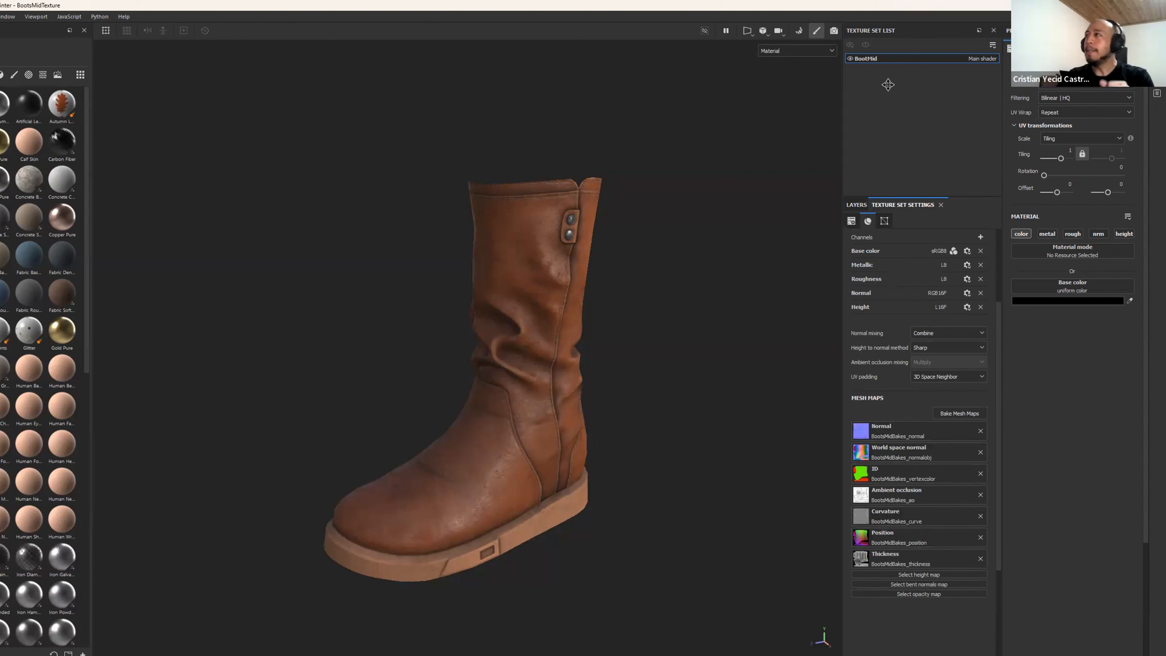
click(856, 205)
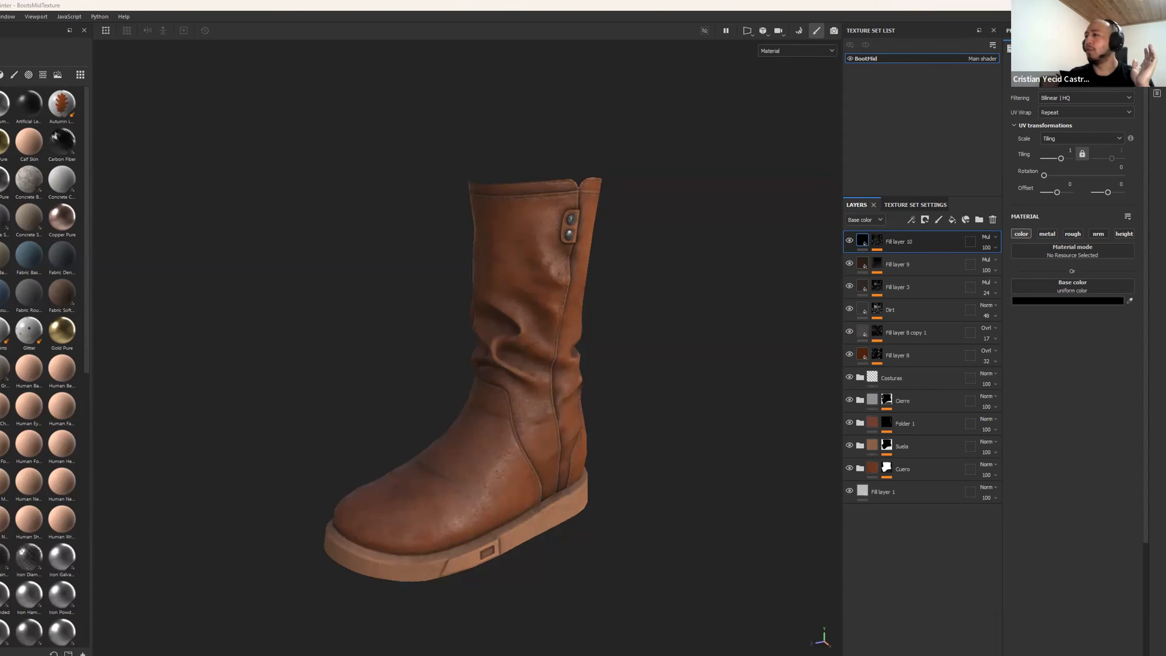
right_drag(1165, 317, 876, 343)
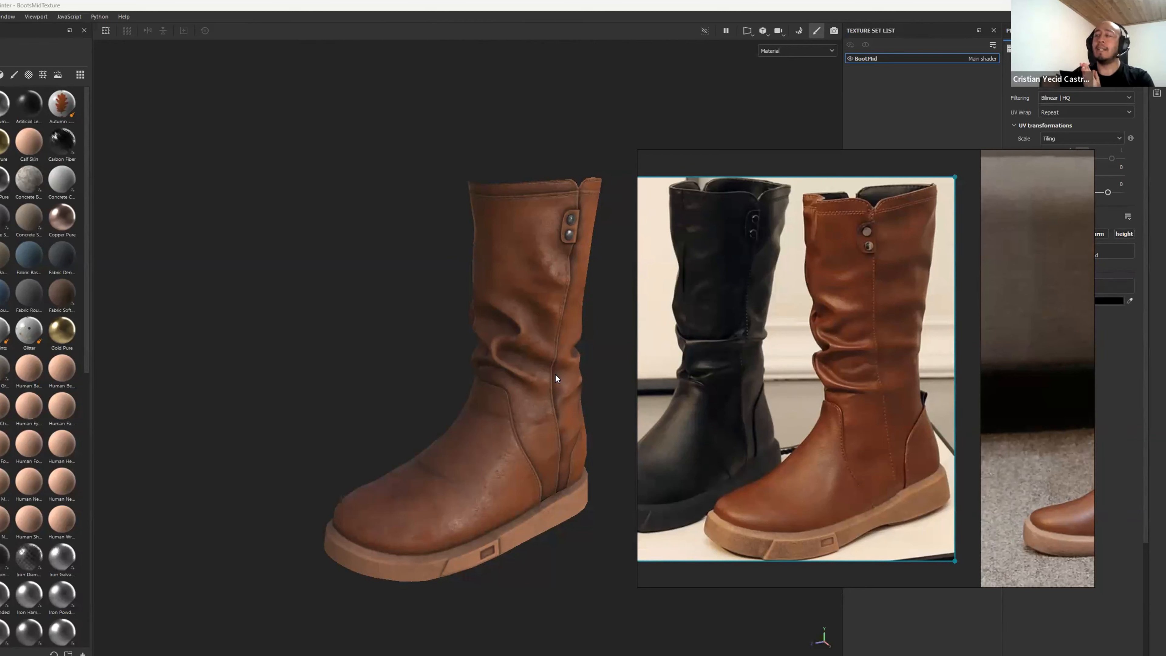
right_drag(790, 346, 1165, 387)
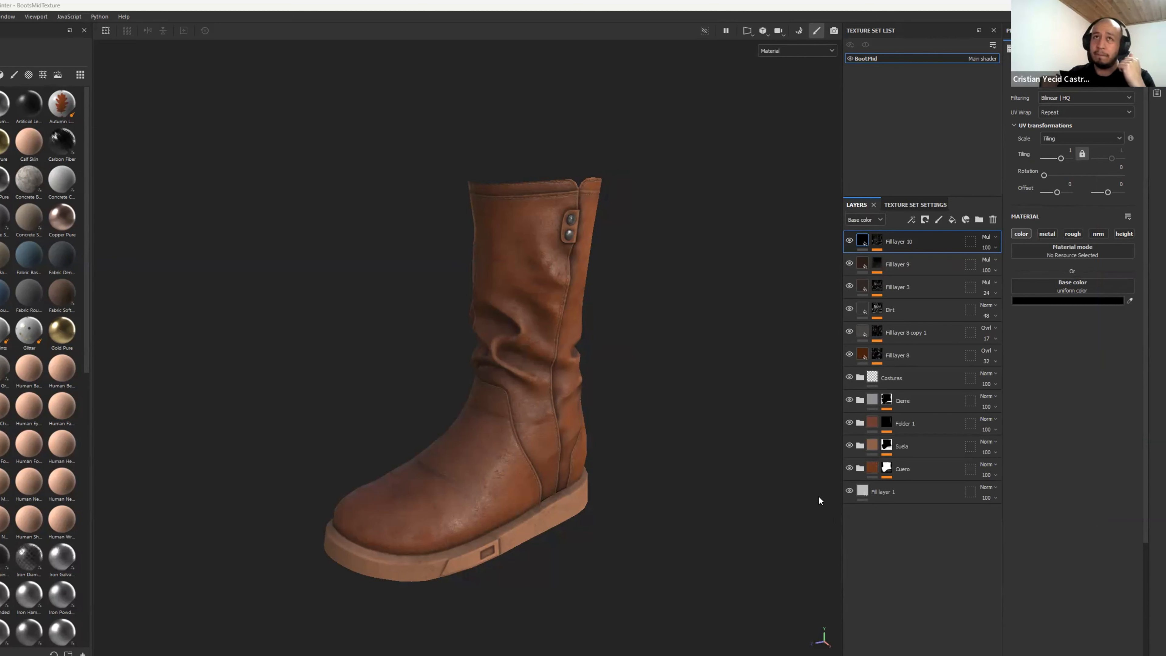
Step: Hide all layers above Fill layer 1, show only the Cuero folder again and examine its leather on the boot
click(907, 491)
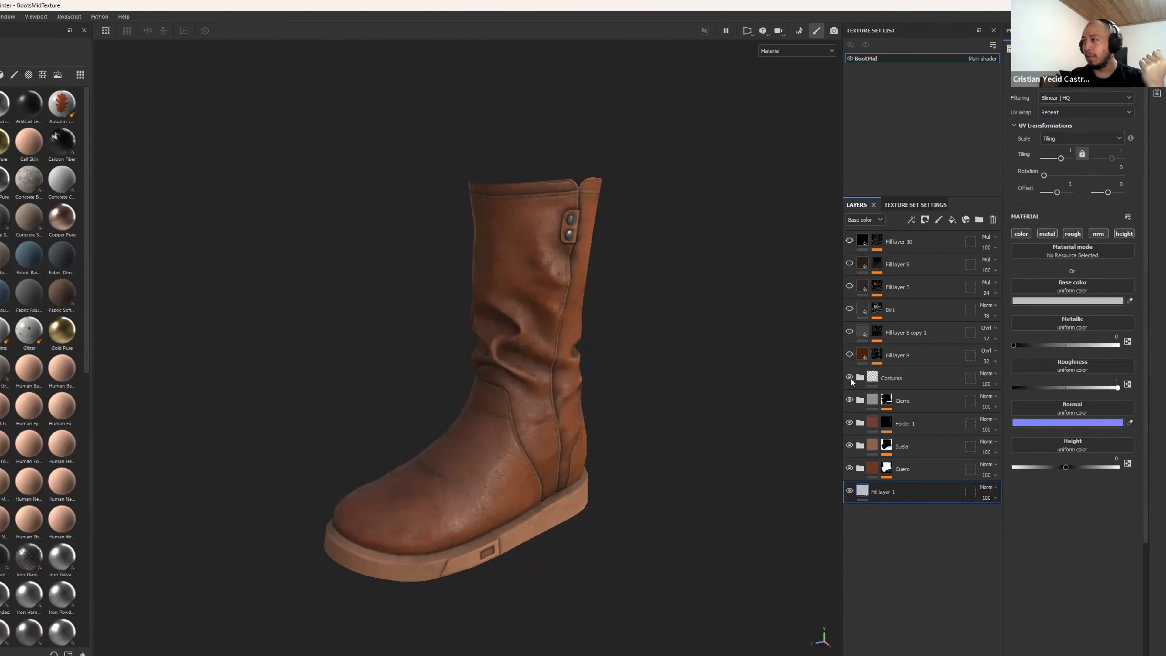
drag(851, 464, 850, 466)
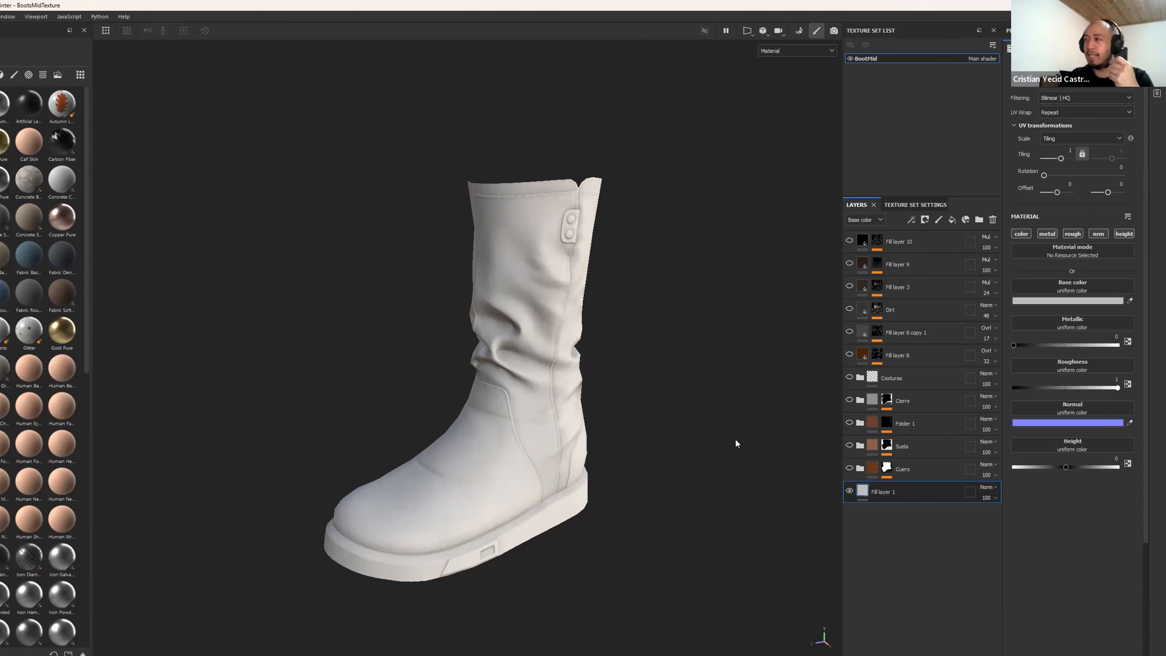
click(849, 468)
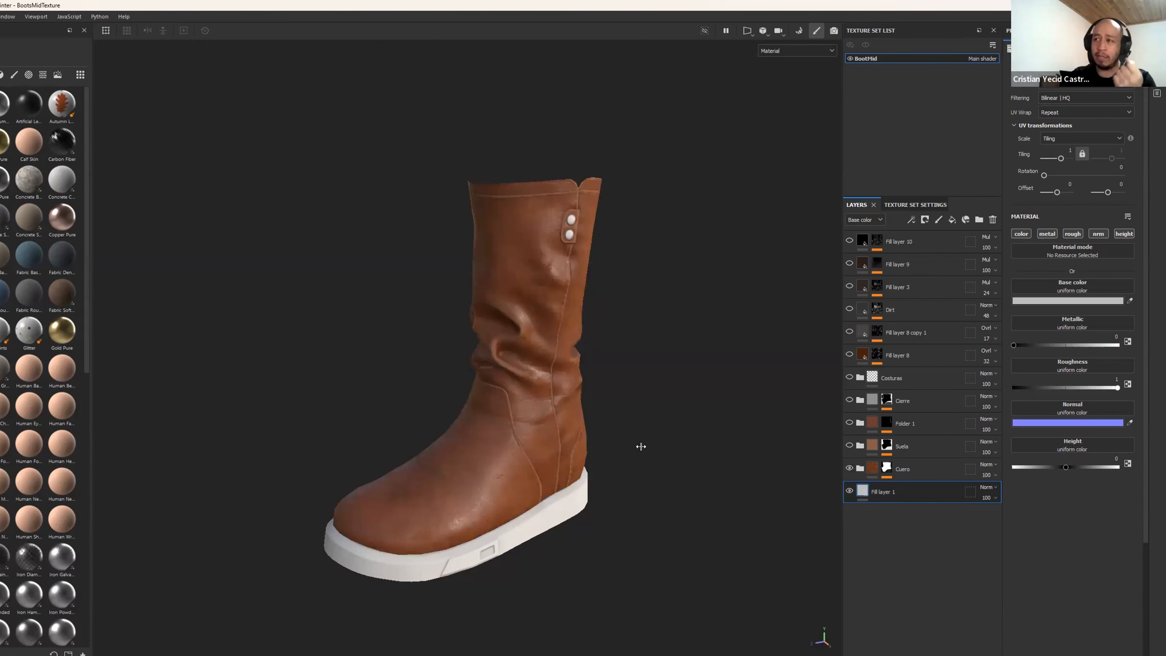
alt+drag(632, 462, 494, 428)
alt+right_drag(494, 427, 635, 465)
alt+middle_drag(635, 465, 550, 501)
mouse_move(551, 498)
alt+mouse_down()
mouse_move(333, 447)
mouse_move(611, 495)
mouse_move(525, 462)
mouse_move(620, 476)
mouse_move(583, 464)
mouse_move(359, 471)
mouse_move(429, 492)
mouse_move(541, 485)
alt+mouse_up()
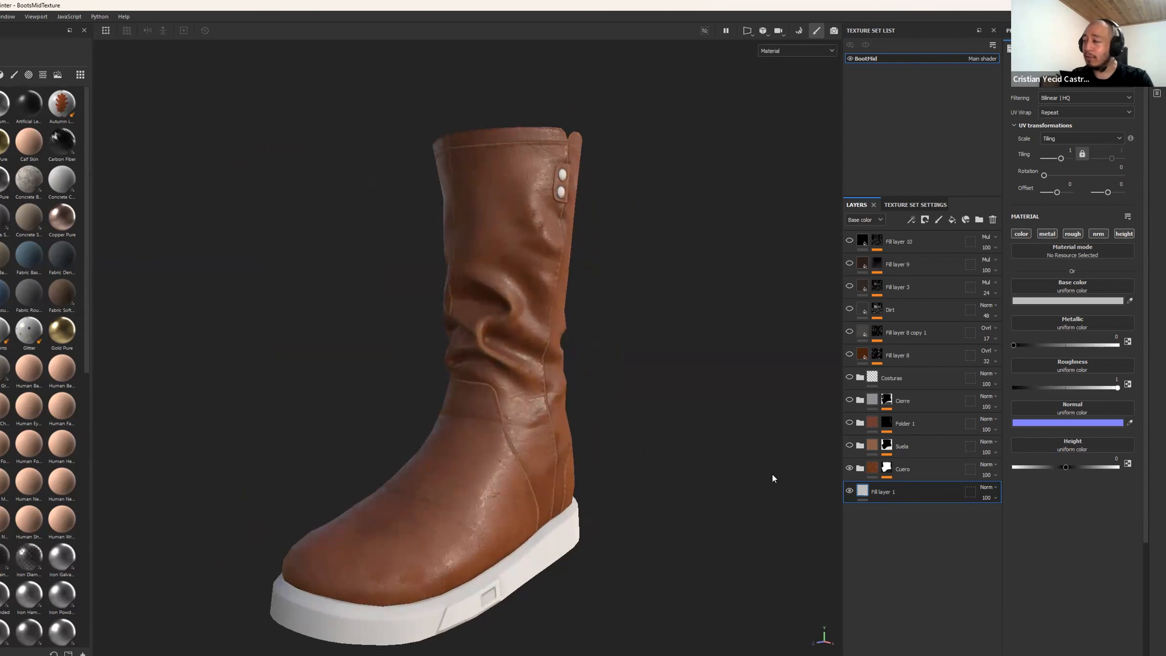
Step: Display the Cuero folder's black-and-white mask, inspect its Color selection effect and return to the material view
click(887, 470)
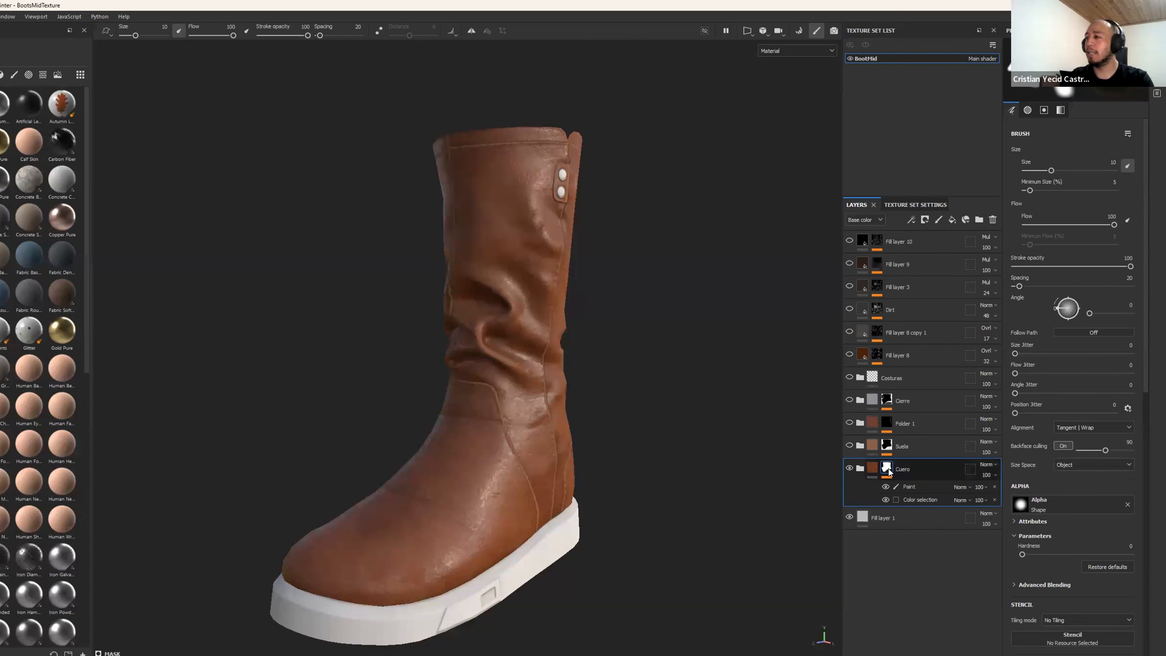
alt+click(886, 468)
click(920, 500)
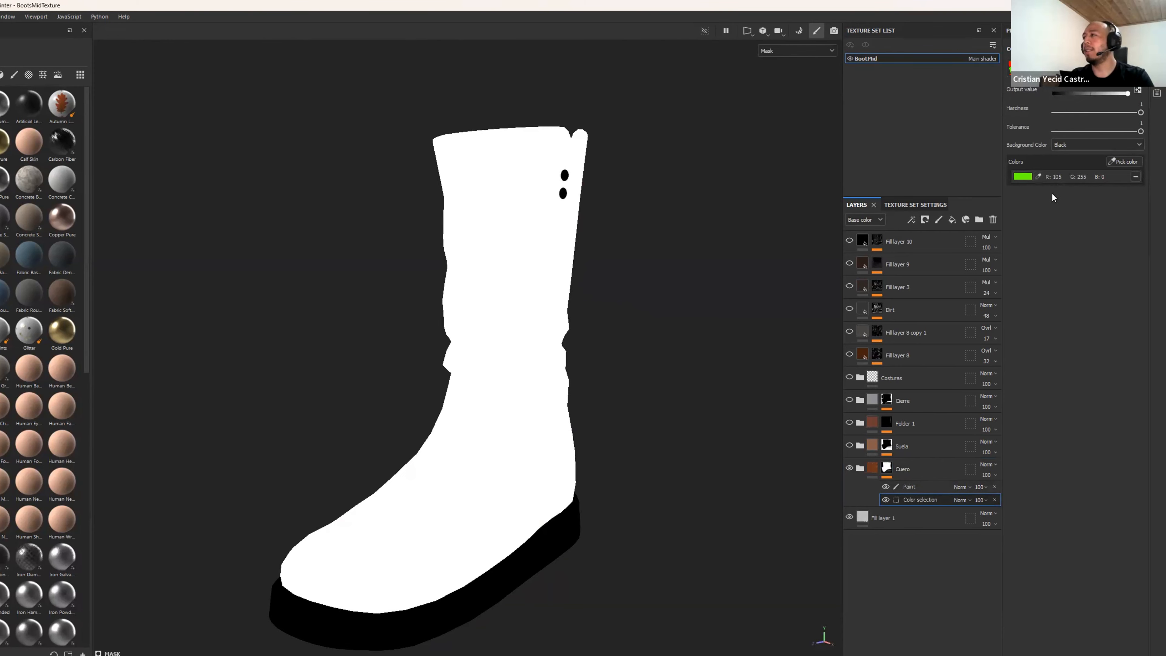
click(889, 470)
click(873, 470)
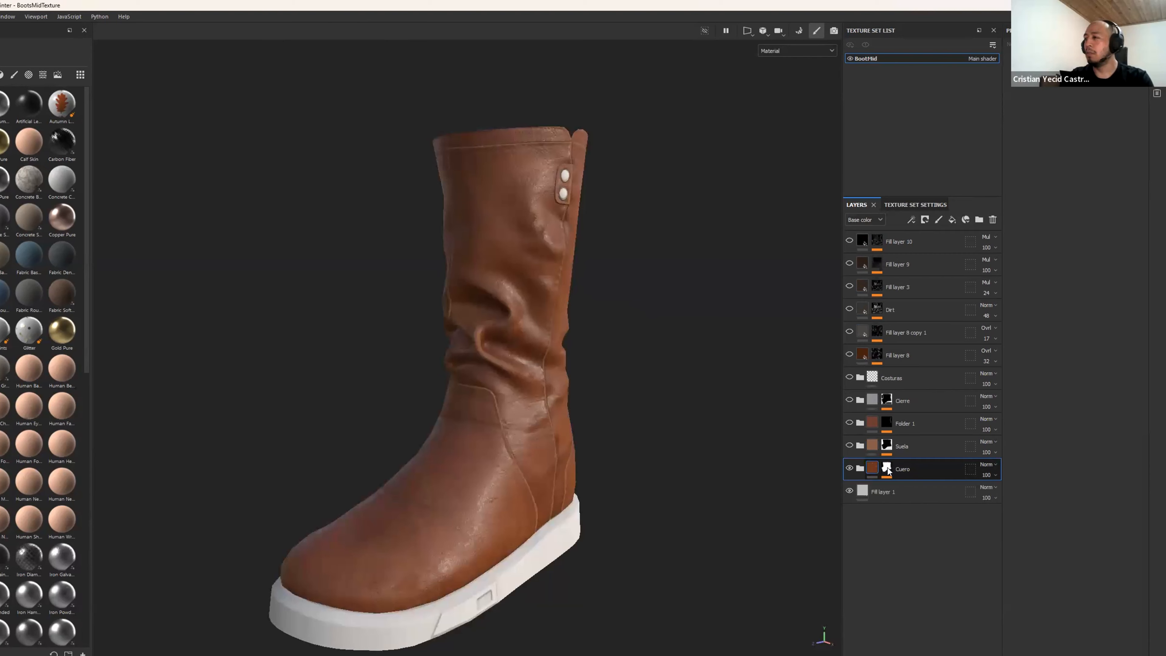
Step: Reopen the Cuero mask's Color selection and start color picking to view the ID map on the boot
click(888, 469)
click(916, 500)
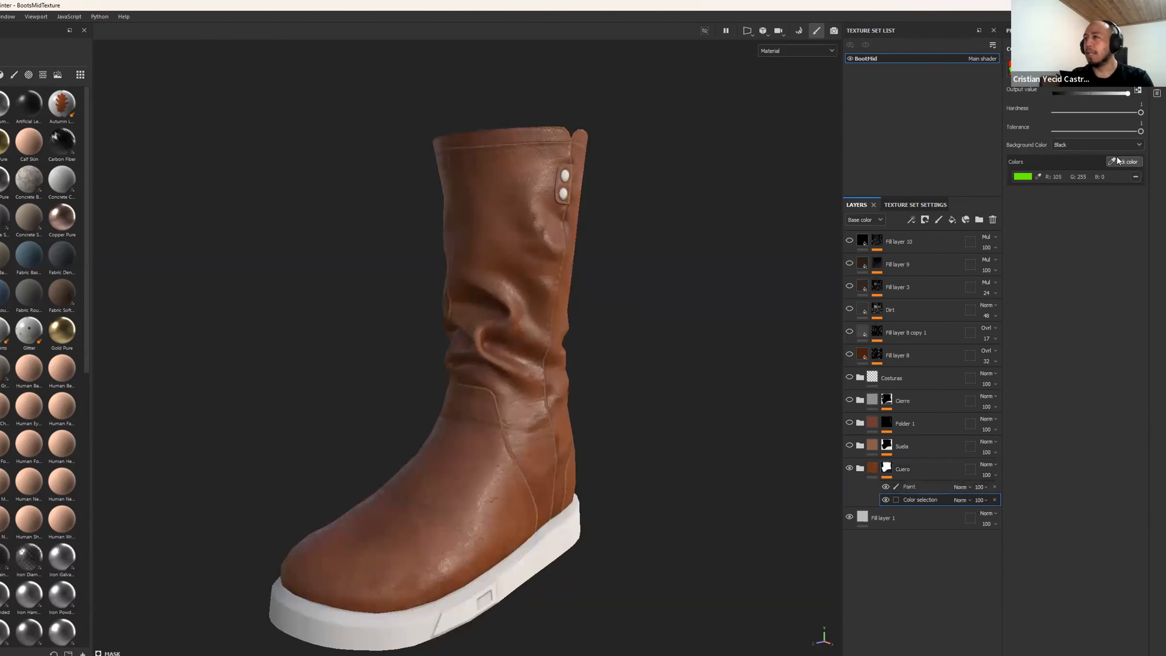
click(1116, 158)
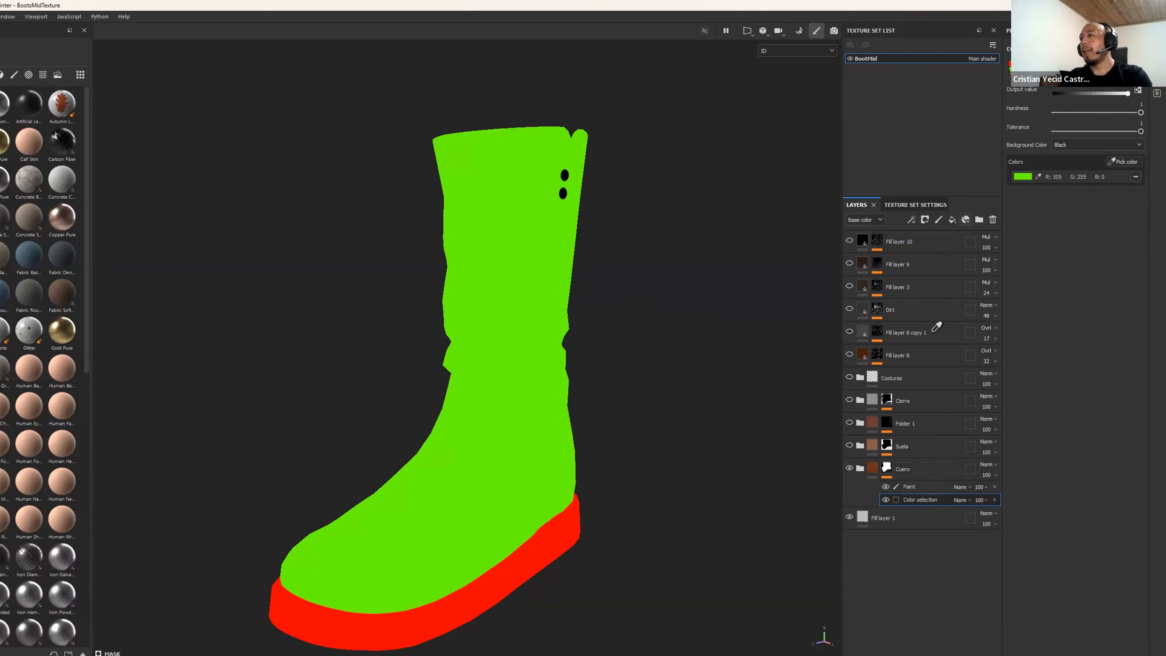
Step: Leave color picking, expand the Cuero folder to review its layers and browse the smart materials library
click(862, 462)
click(861, 463)
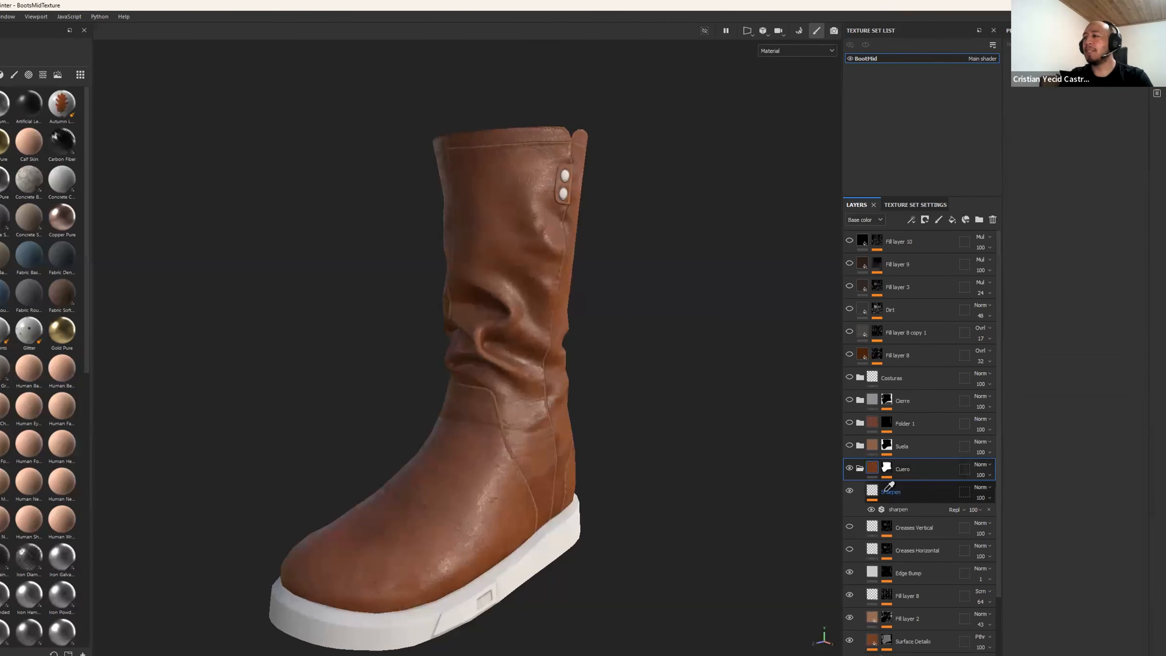
scroll(914, 459, down, 2)
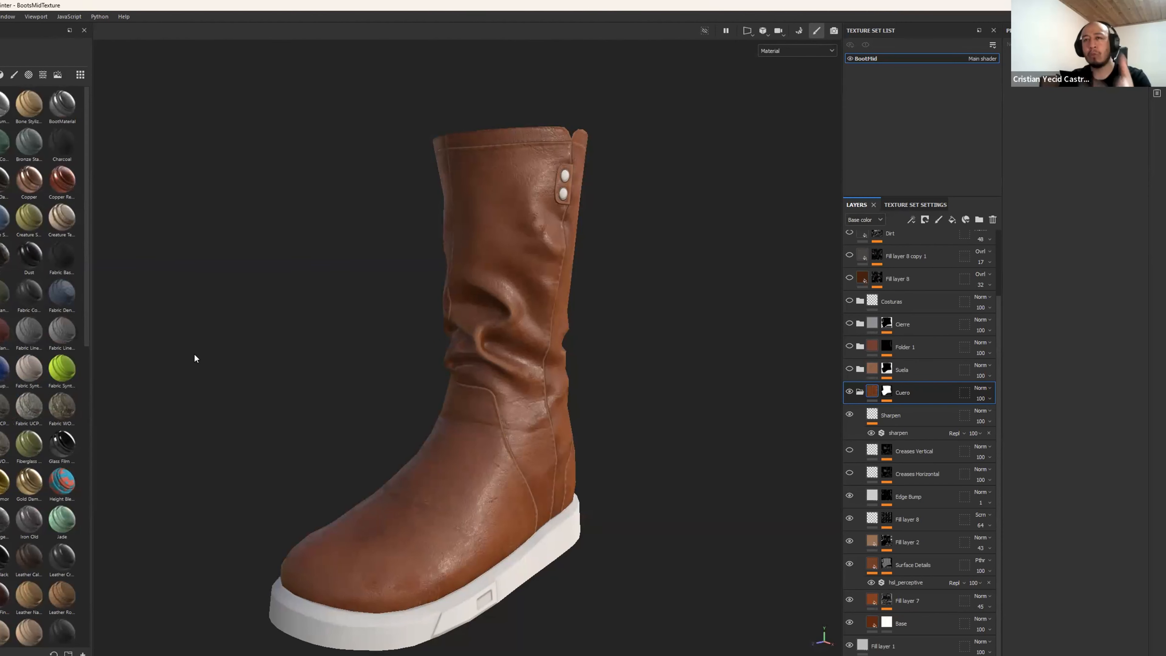
scroll(35, 245, down, 10)
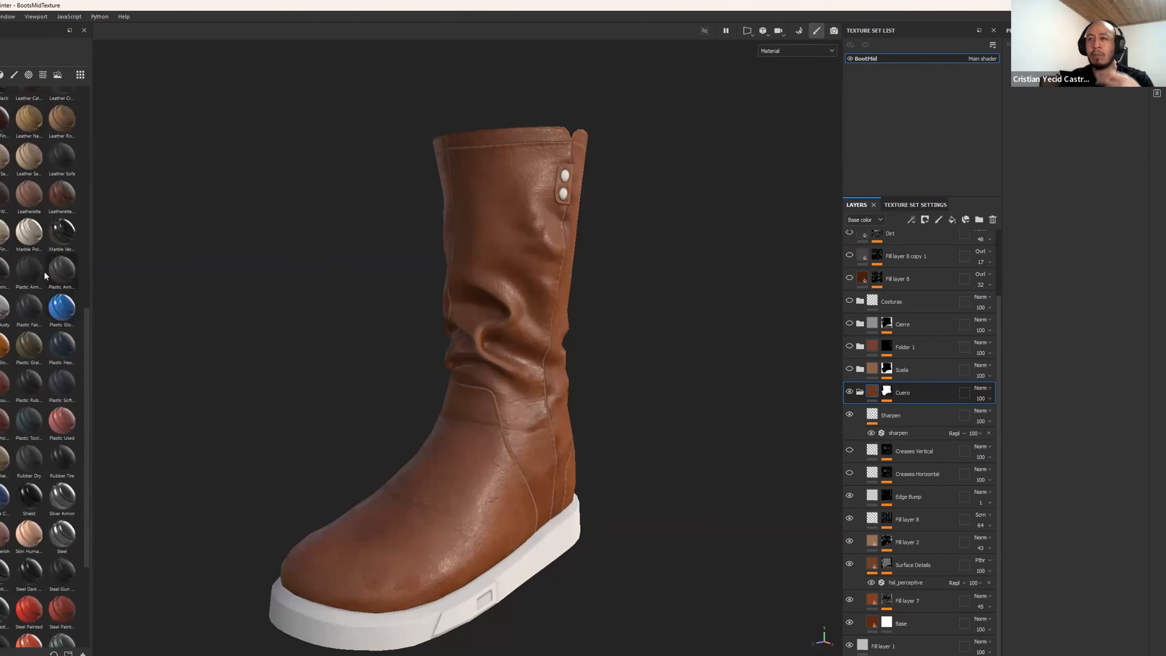
scroll(52, 292, down, 1)
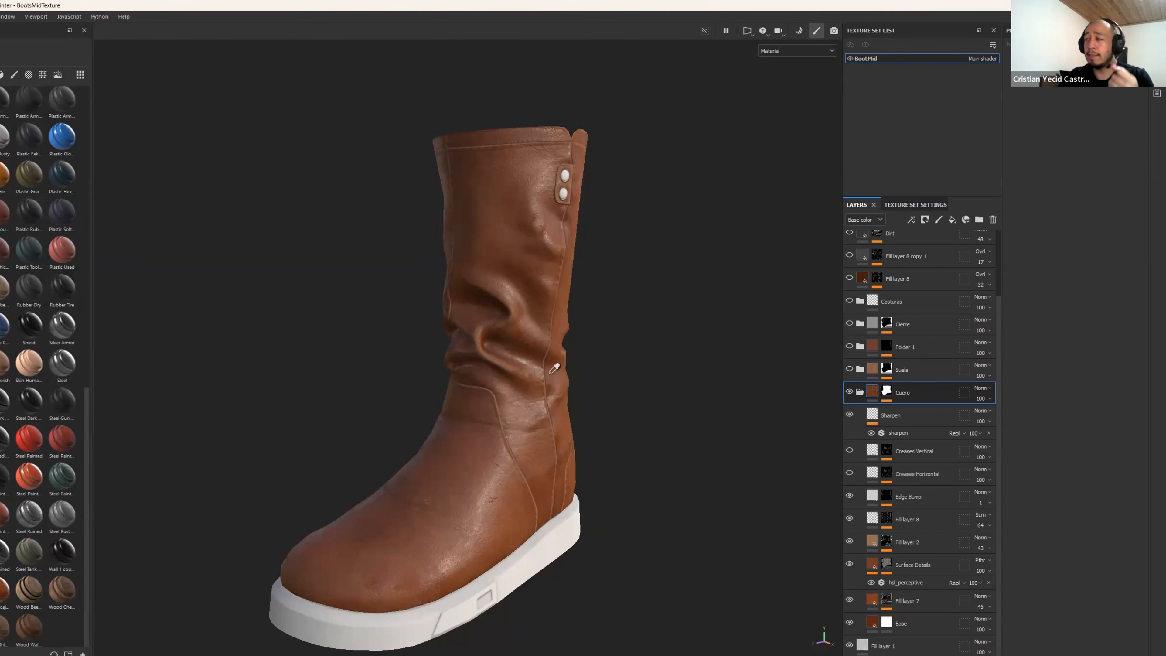
Step: Collapse the Cuero folder and show the Suela, Folder 1 and Cierre folders to reveal the sole and zipper materials
click(859, 393)
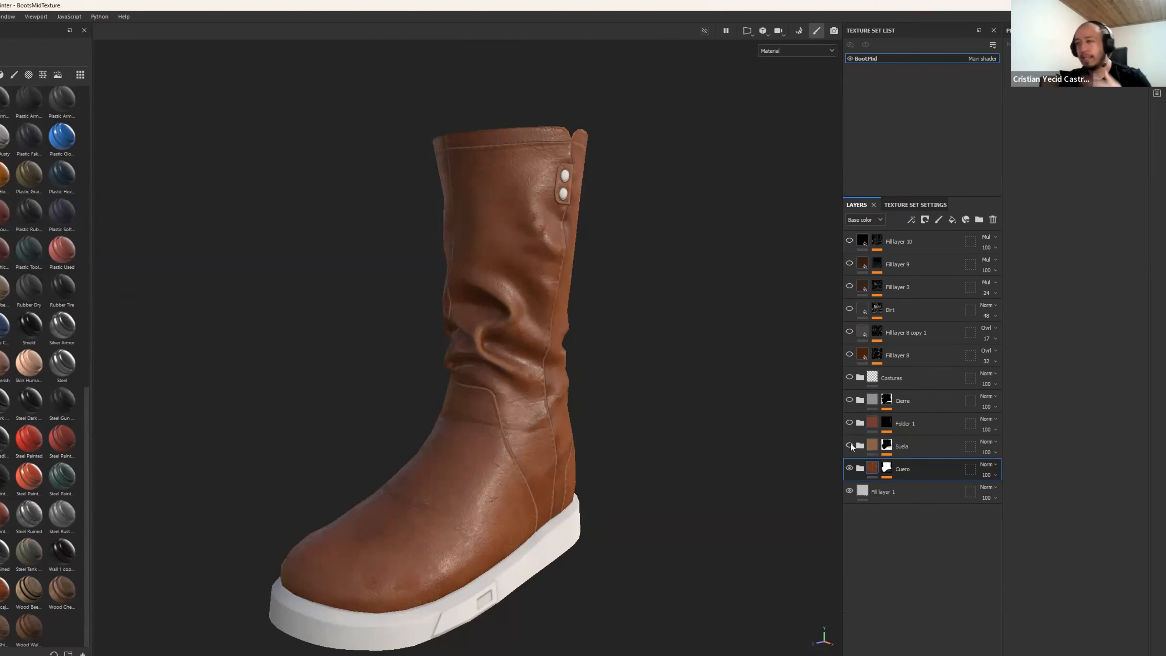
click(849, 445)
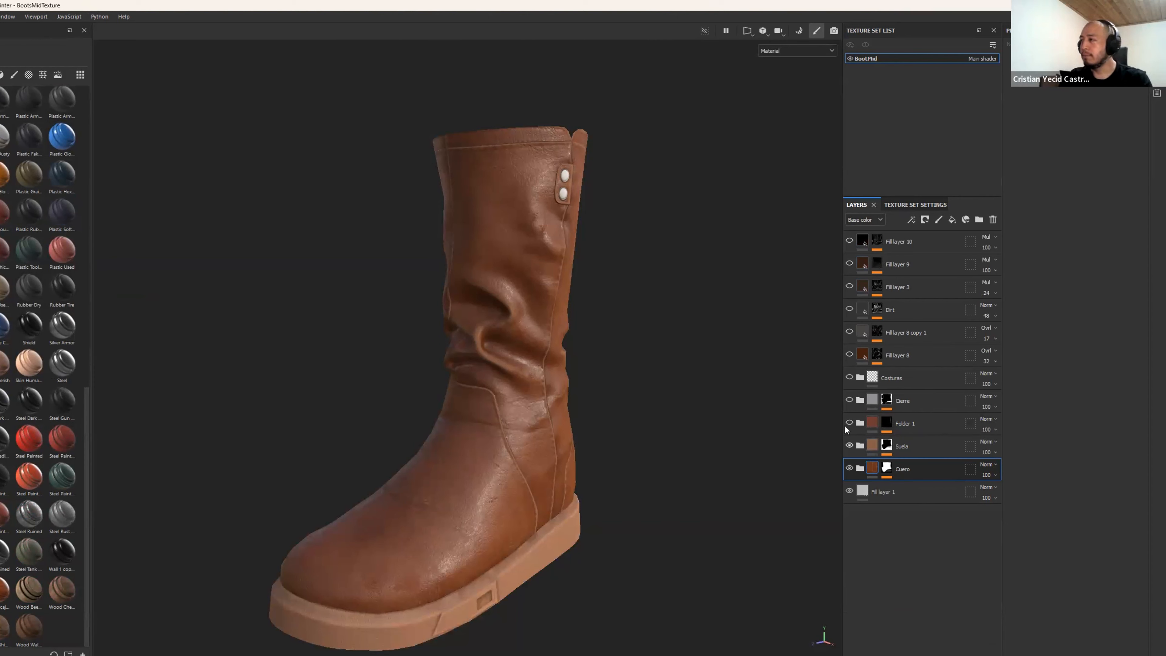
mouse_move(498, 469)
alt+mouse_down()
mouse_move(690, 471)
mouse_move(527, 446)
mouse_move(633, 444)
mouse_move(520, 446)
alt+mouse_up()
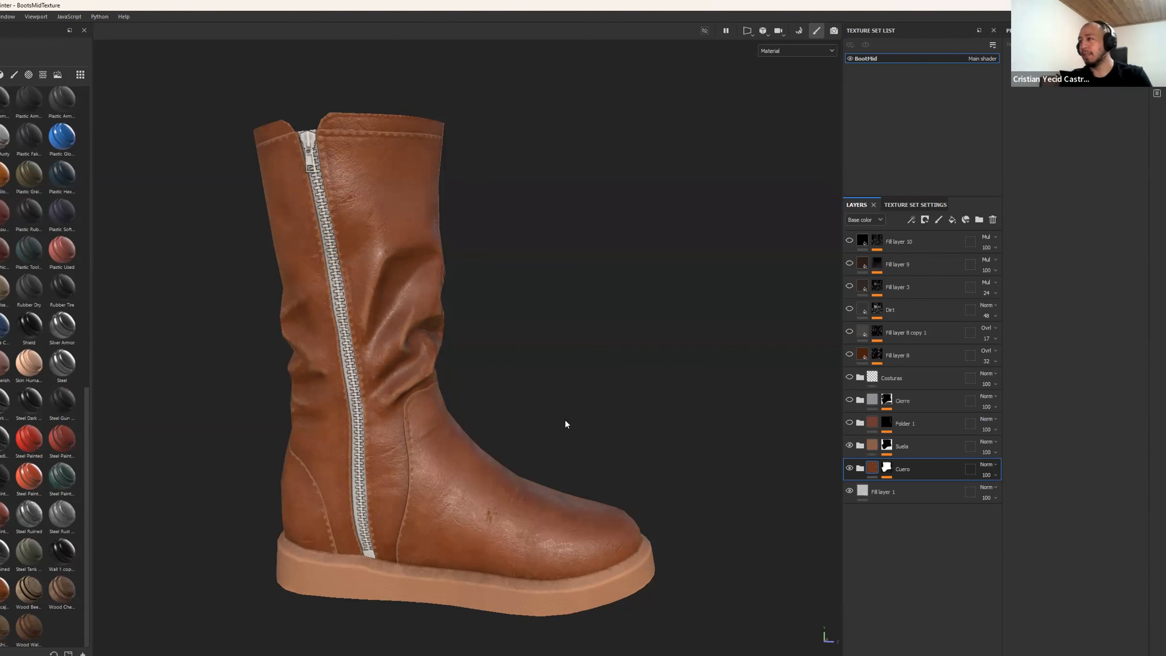
click(849, 423)
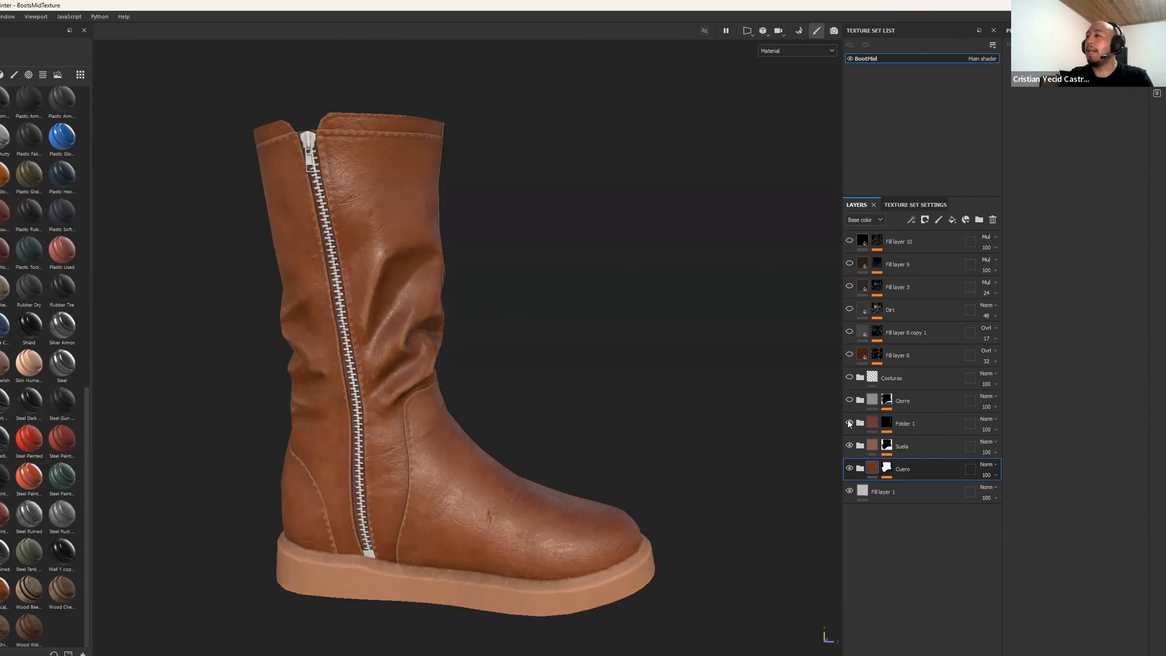
click(850, 399)
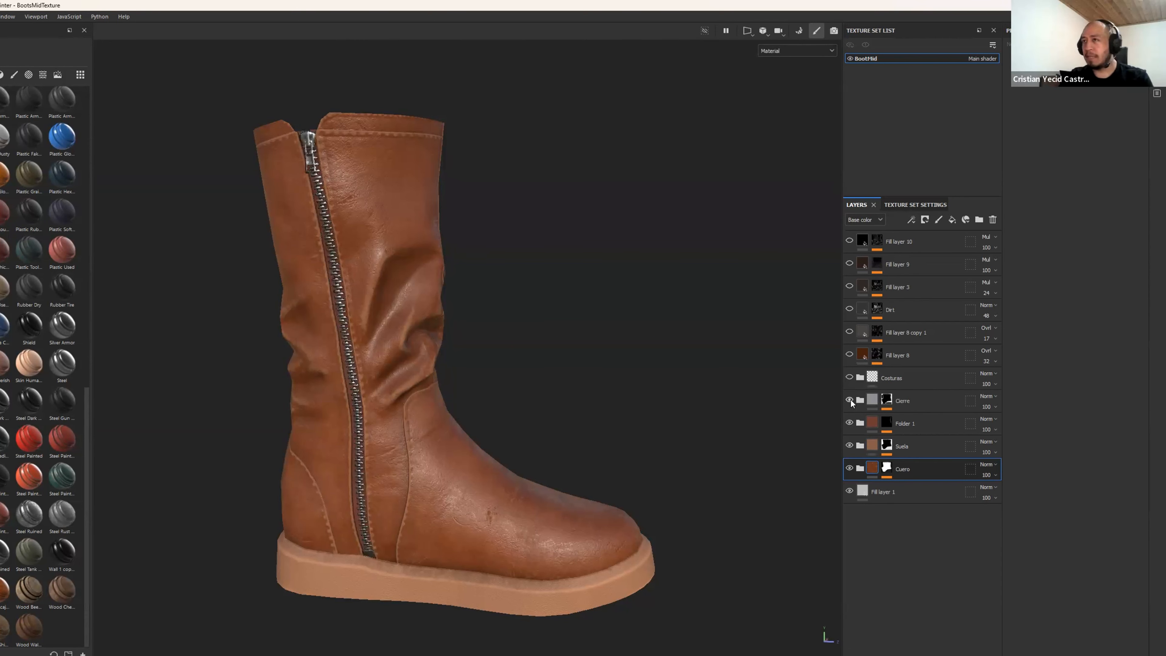
Step: Compare the textured boot with the reference photo of the brown leather boots, leaving only the model in view
alt+drag(606, 397, 372, 406)
alt+drag(522, 469, 652, 460)
right_drag(1165, 436, 883, 433)
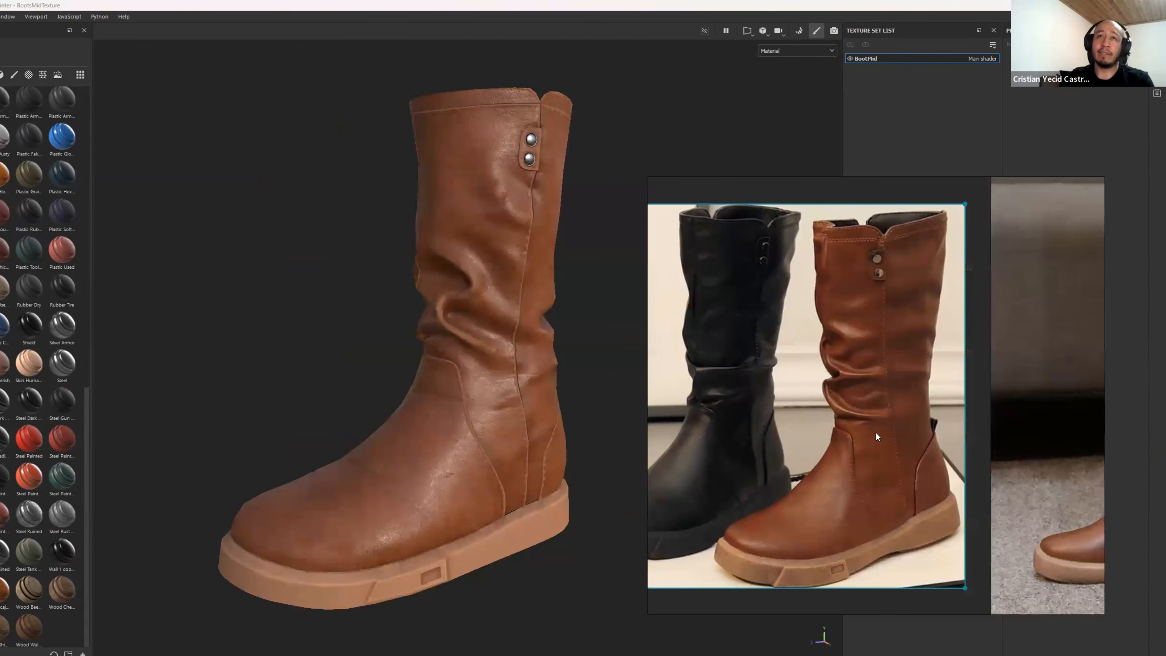
right_drag(969, 510, 1165, 500)
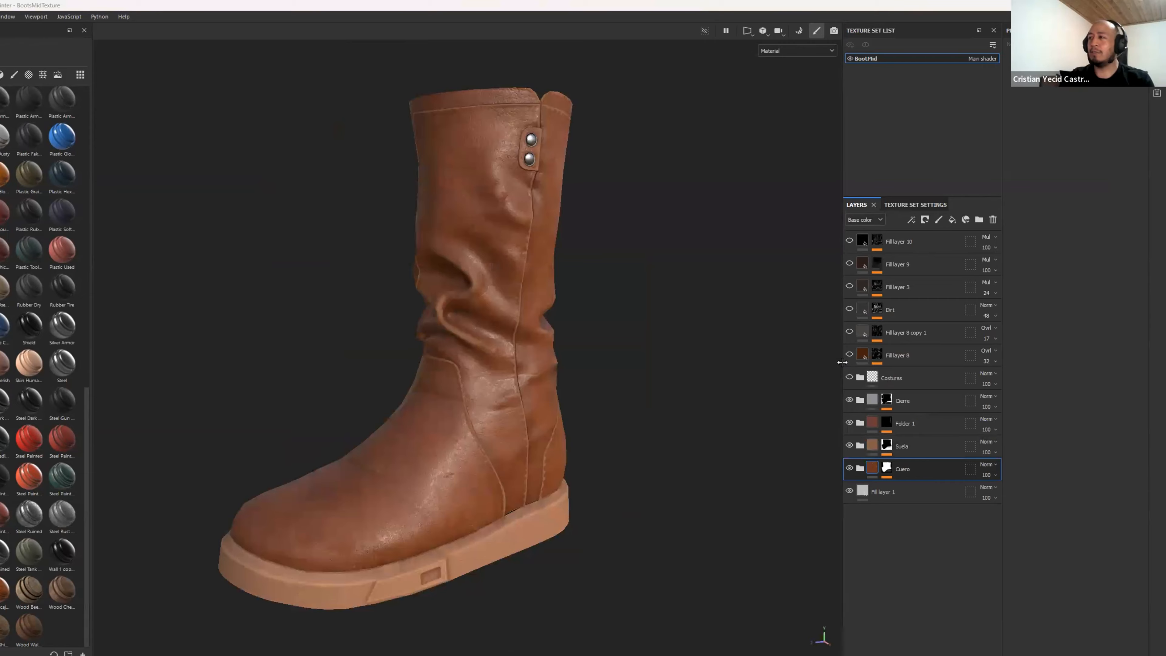
Step: Show Fill layer 8 and Fill layer 8 copy 1 and examine their effect on the boot's leather
click(849, 355)
alt+right_drag(702, 468, 717, 533)
alt+middle_drag(567, 381, 716, 120)
alt+right_drag(534, 360, 523, 377)
alt+drag(523, 378, 672, 414)
click(850, 332)
alt+drag(464, 498, 646, 512)
alt+middle_drag(459, 359, 498, 528)
mouse_move(459, 505)
alt+mouse_down()
mouse_move(511, 492)
mouse_move(302, 468)
mouse_move(431, 549)
mouse_move(473, 515)
alt+mouse_up()
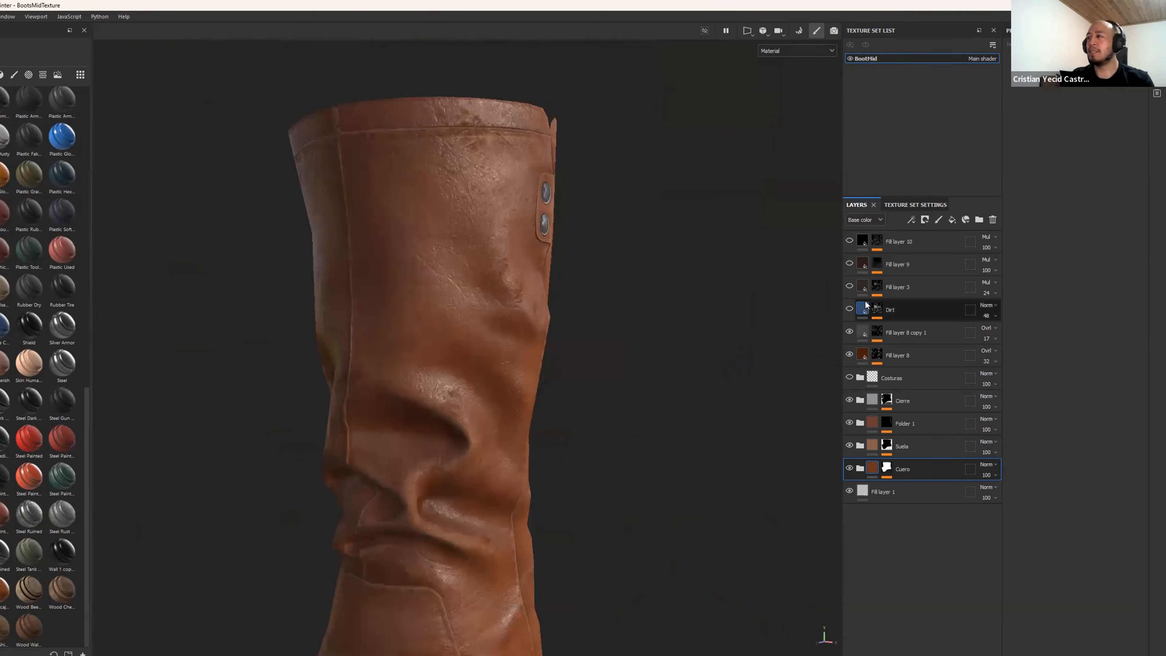
Step: Show the Dirt, Fill layer 3 and Fill layer 9 layers and check the leather on the shaft and toe
click(849, 311)
alt+drag(604, 466, 513, 490)
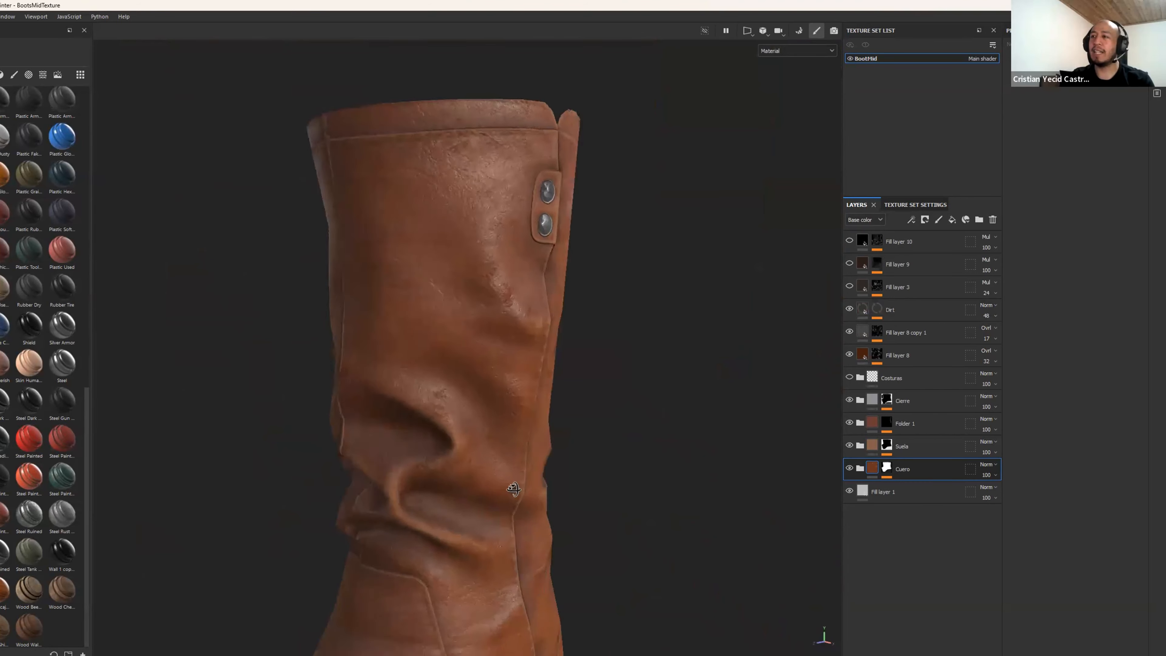
alt+middle_drag(513, 490, 567, 327)
alt+drag(568, 327, 607, 418)
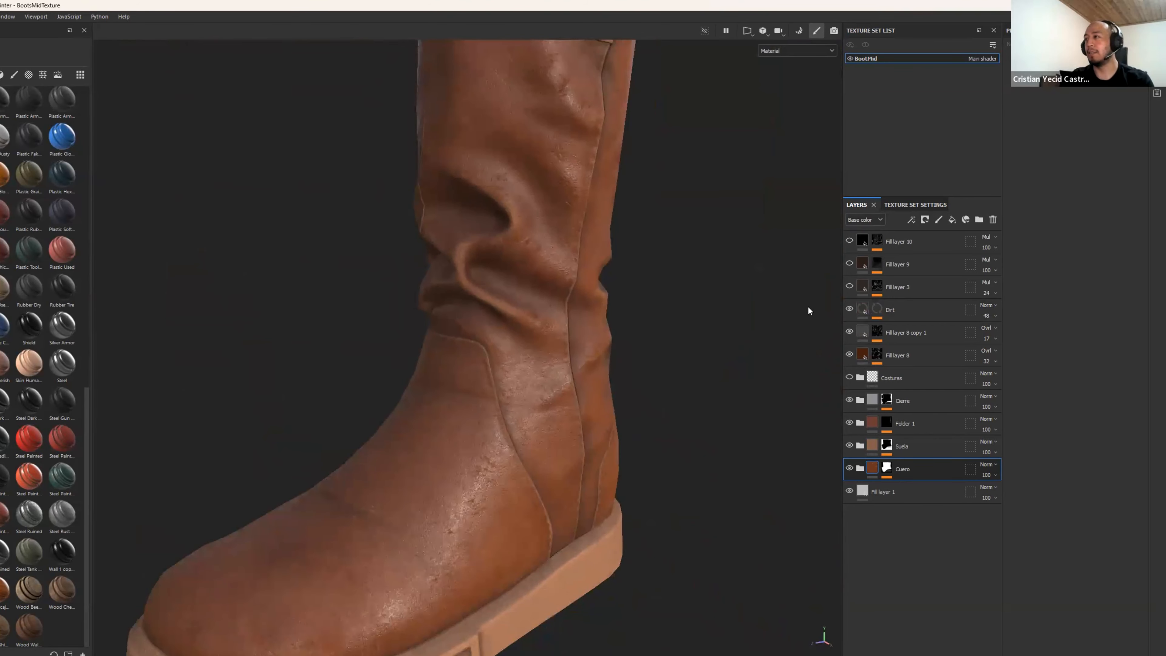
click(848, 287)
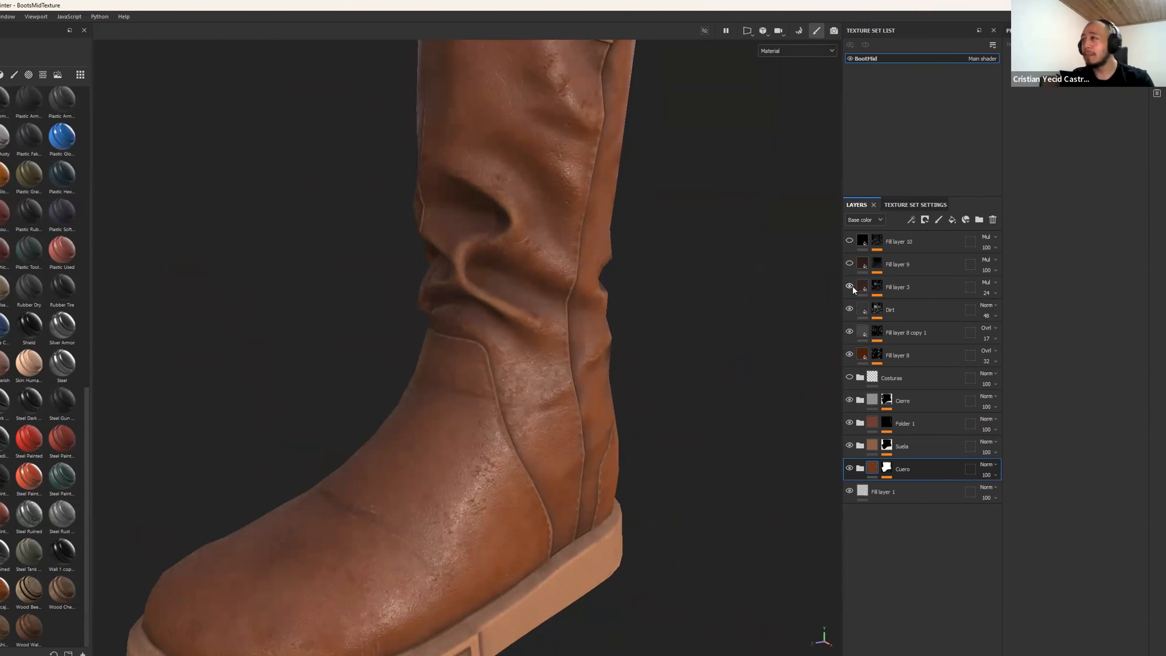
click(849, 264)
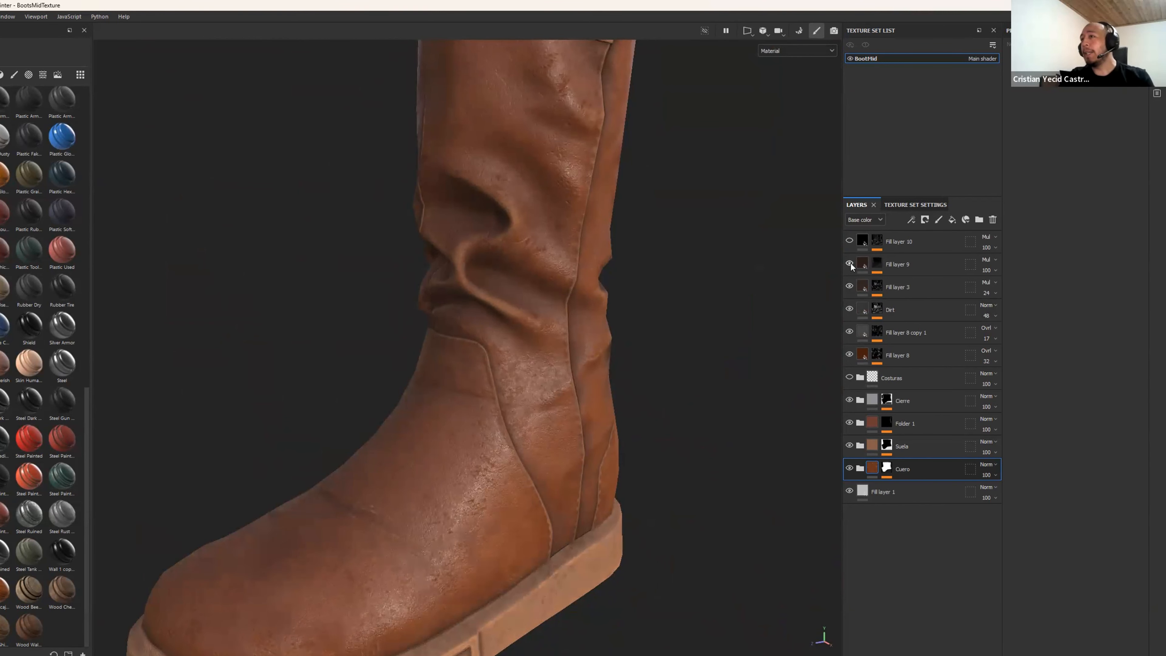
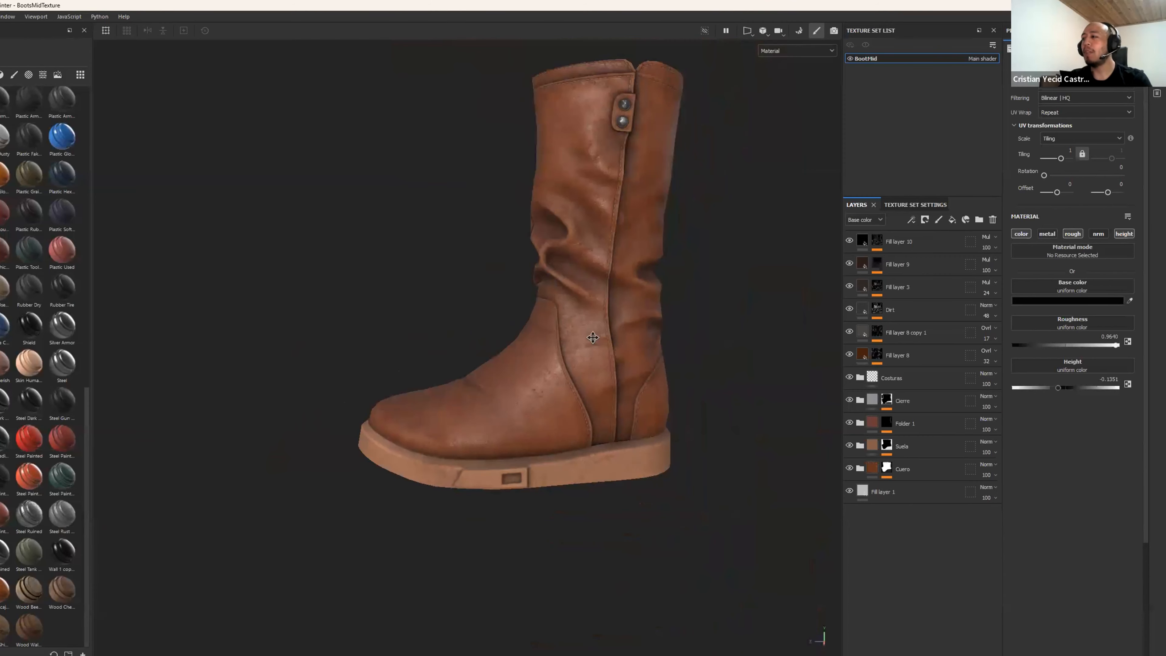
Step: Examine the fully textured boot from the side and from the front
alt+middle_drag(594, 339, 542, 380)
alt+right_drag(542, 380, 617, 393)
alt+middle_drag(617, 394, 619, 436)
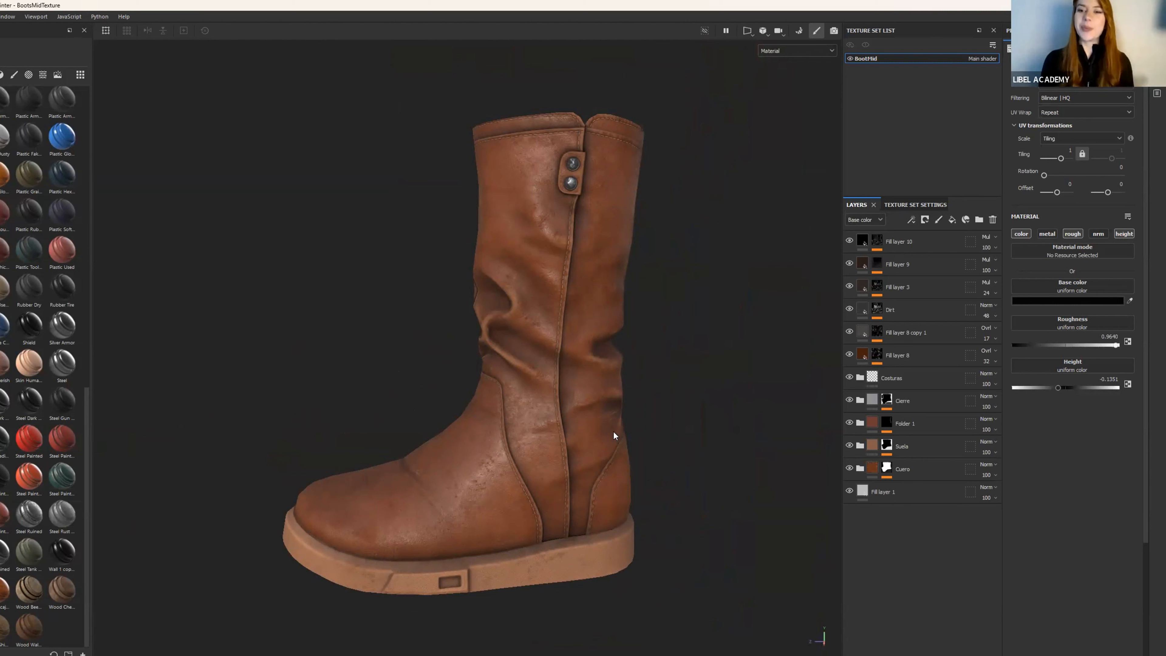
alt+drag(752, 432, 582, 532)
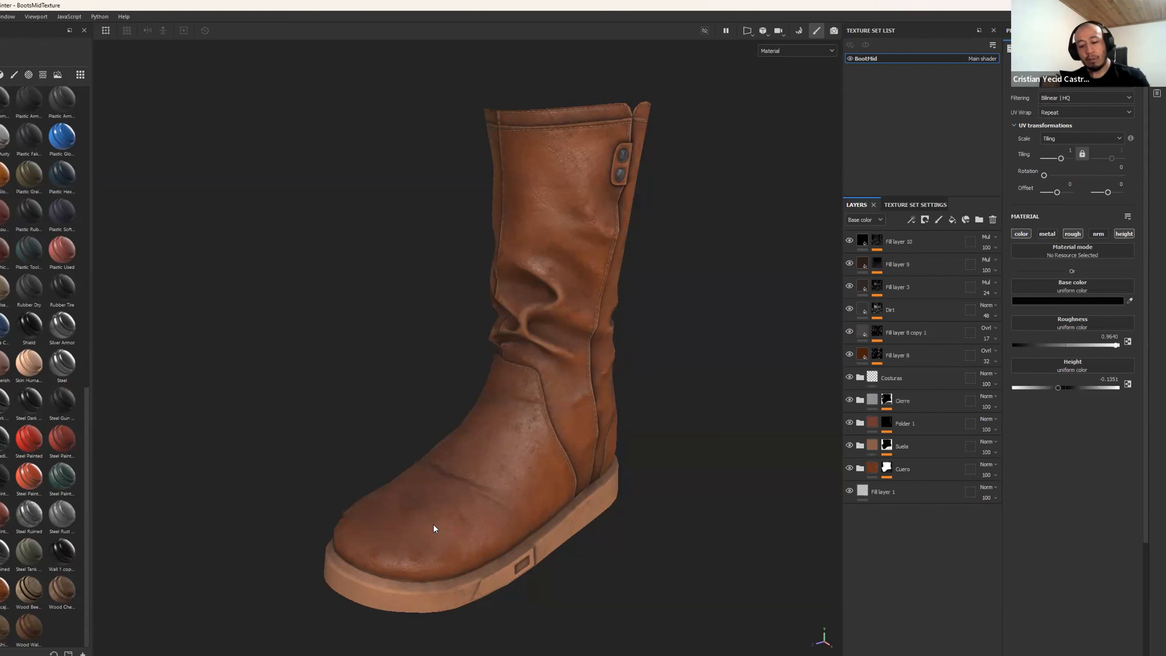
Step: Review the texture export settings and the Unity Universal Render Pipeline (Metallic Standard) output template, leaving without exporting
key(ctrl+shift+e)
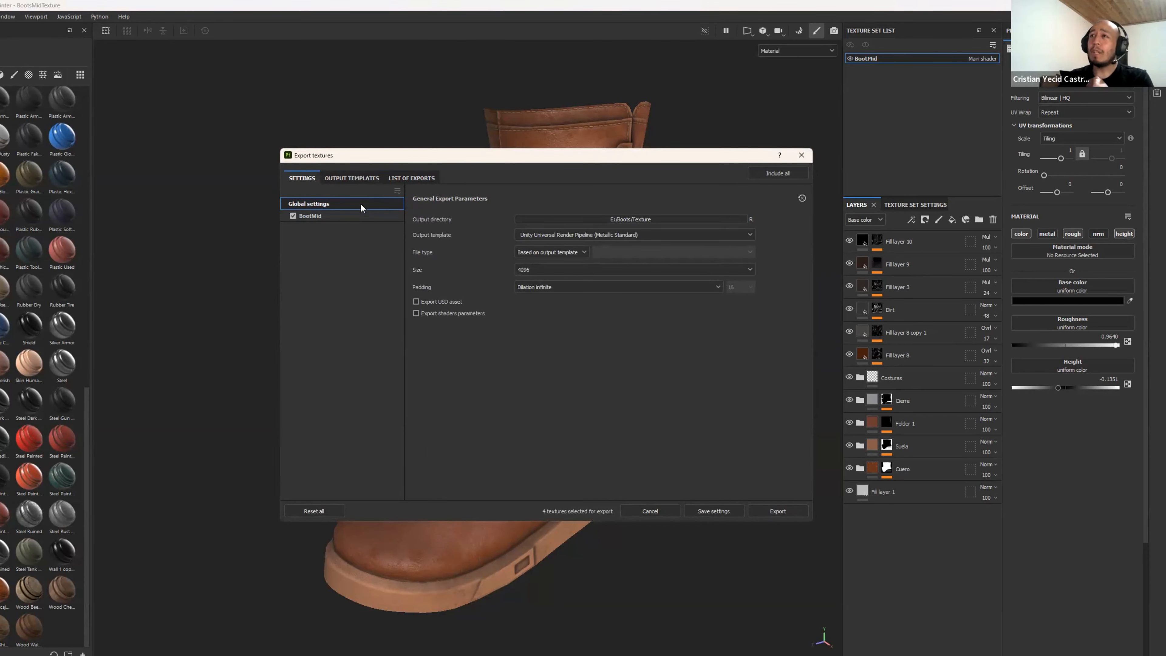
click(368, 179)
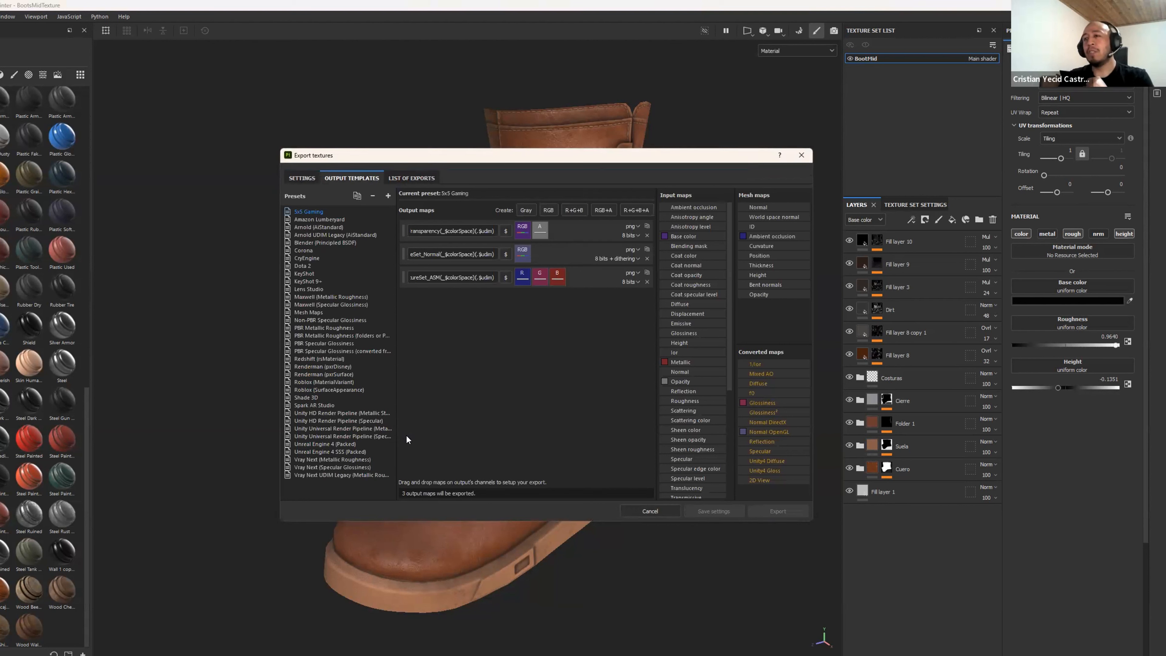
click(379, 429)
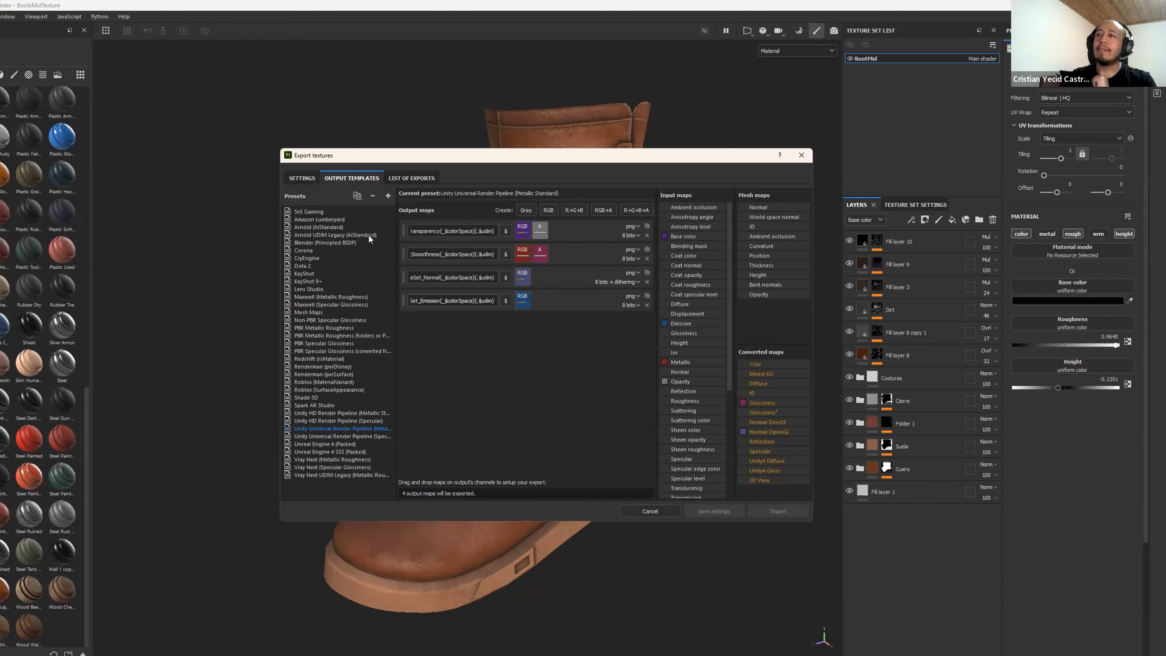
click(300, 179)
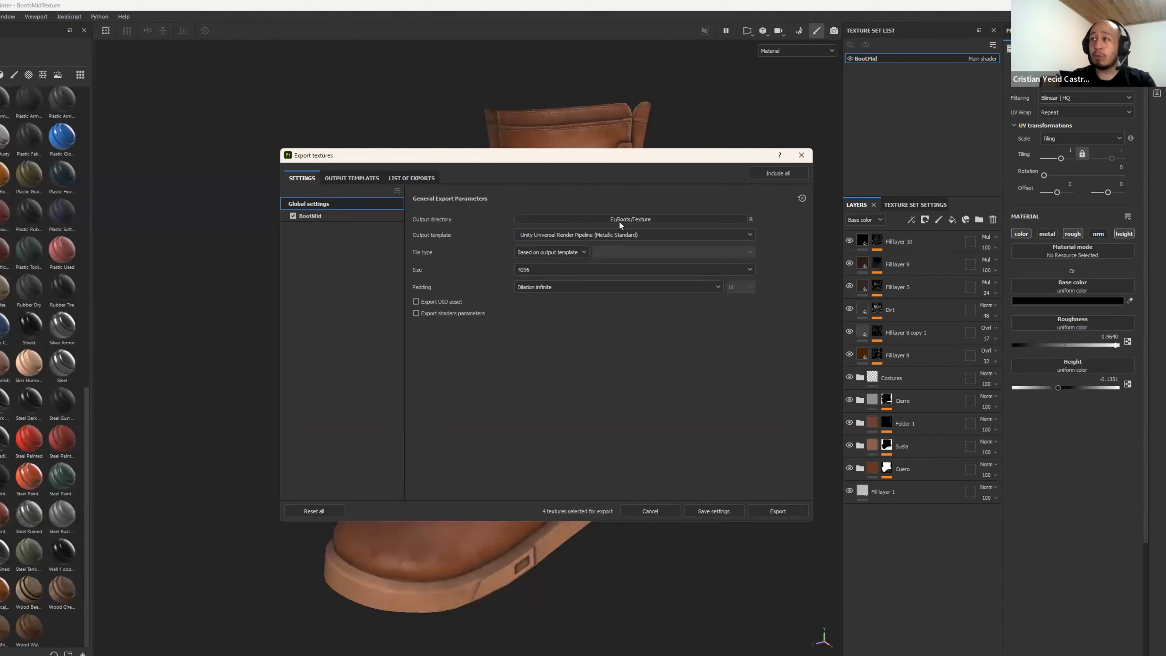
click(611, 235)
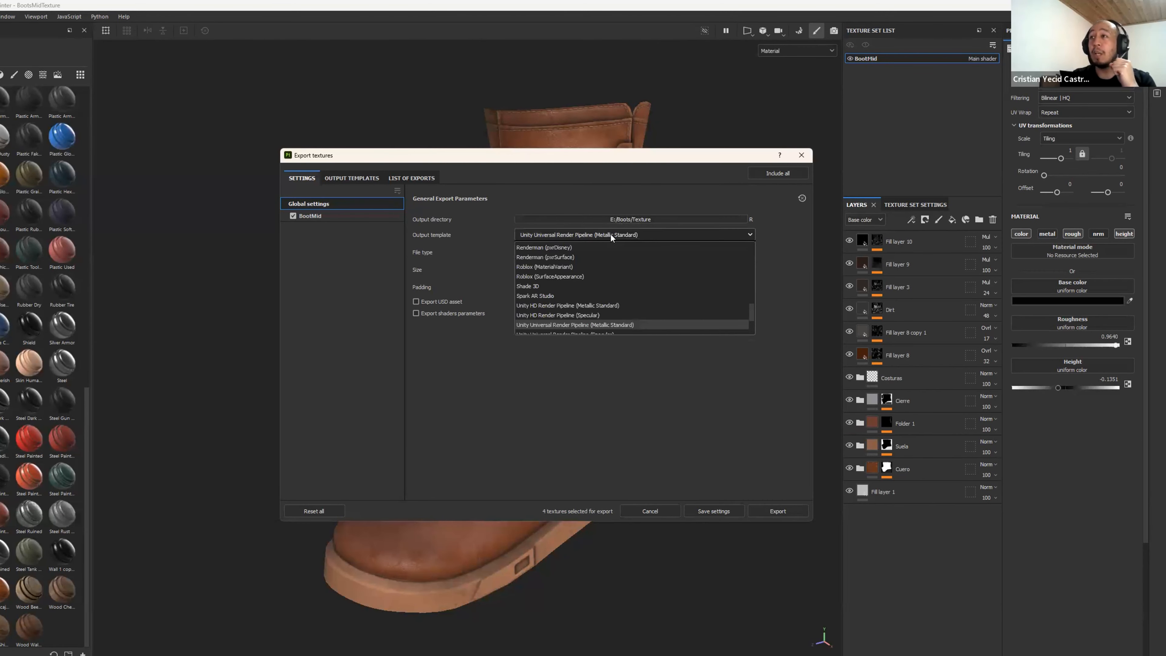
click(610, 234)
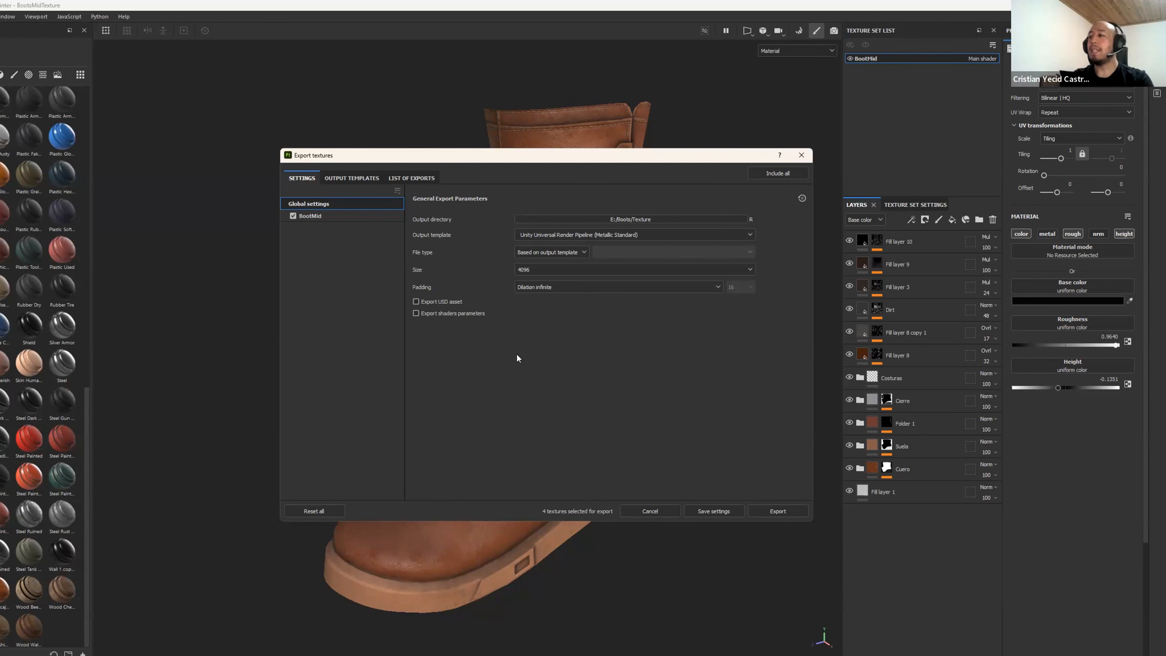
click(804, 156)
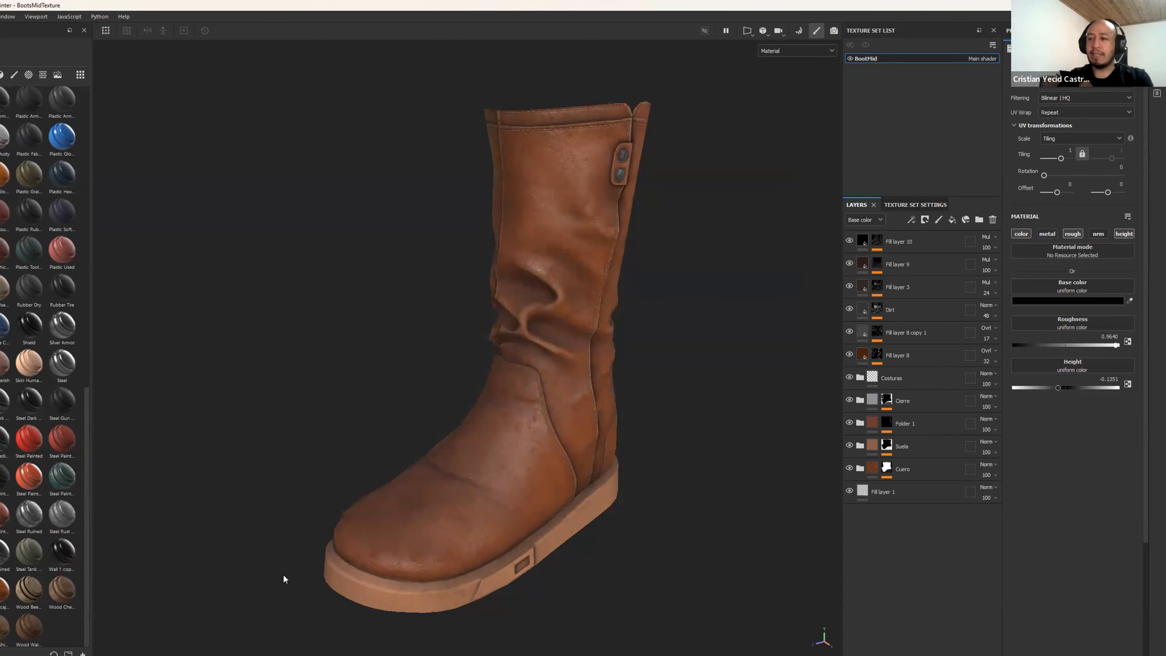
Step: Switch to Unity, inspect the 3D Sample Scene (URP) template among Unity Hub's new-project options, and put the Hub away
key(alt+Tab)
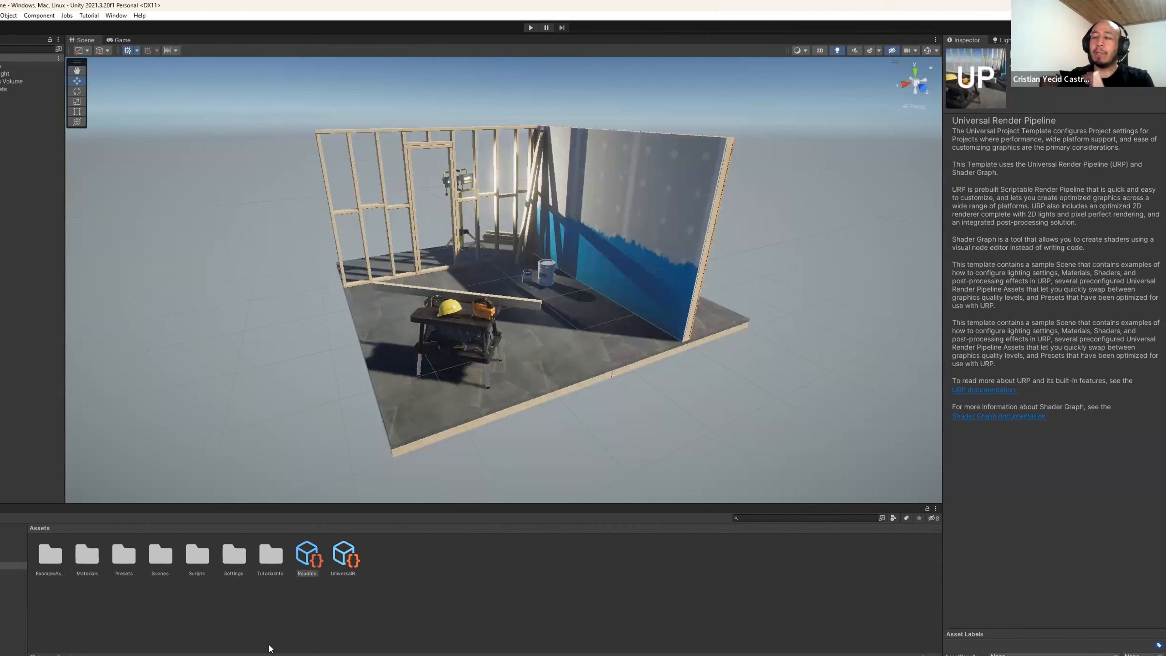
click(219, 655)
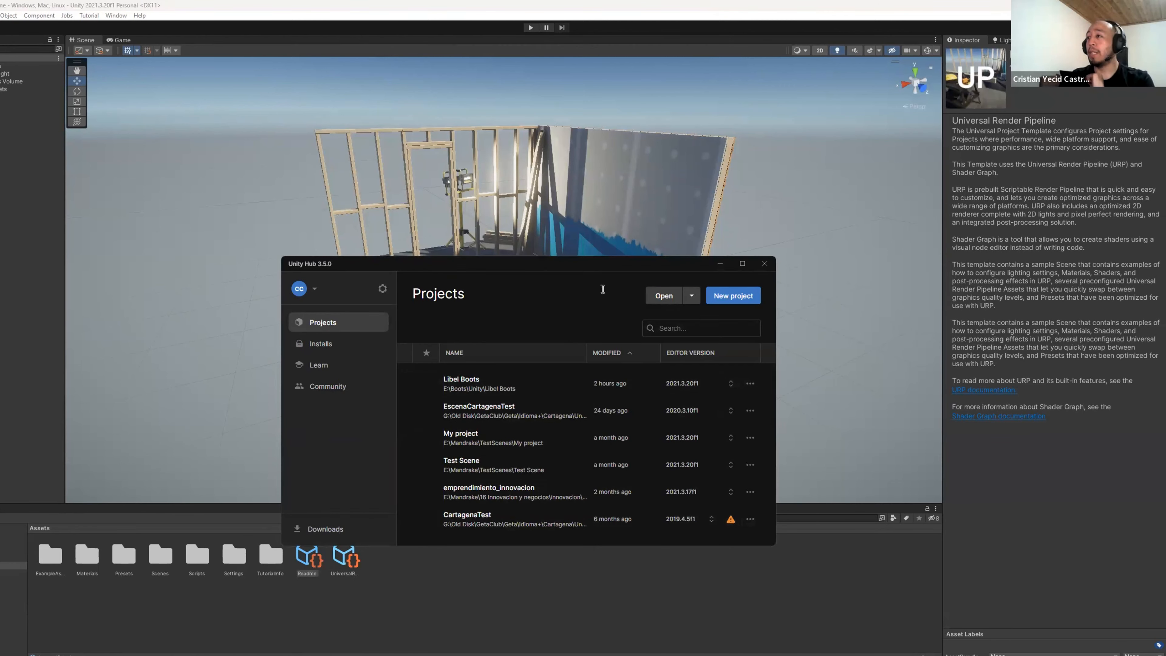
click(727, 296)
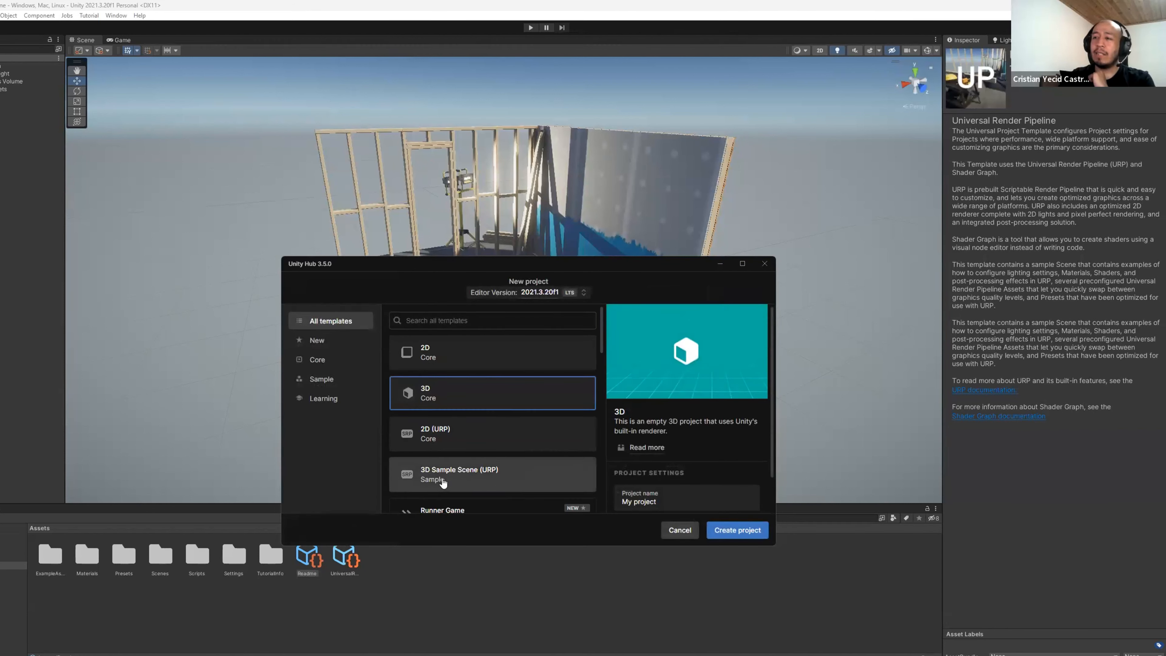
click(459, 484)
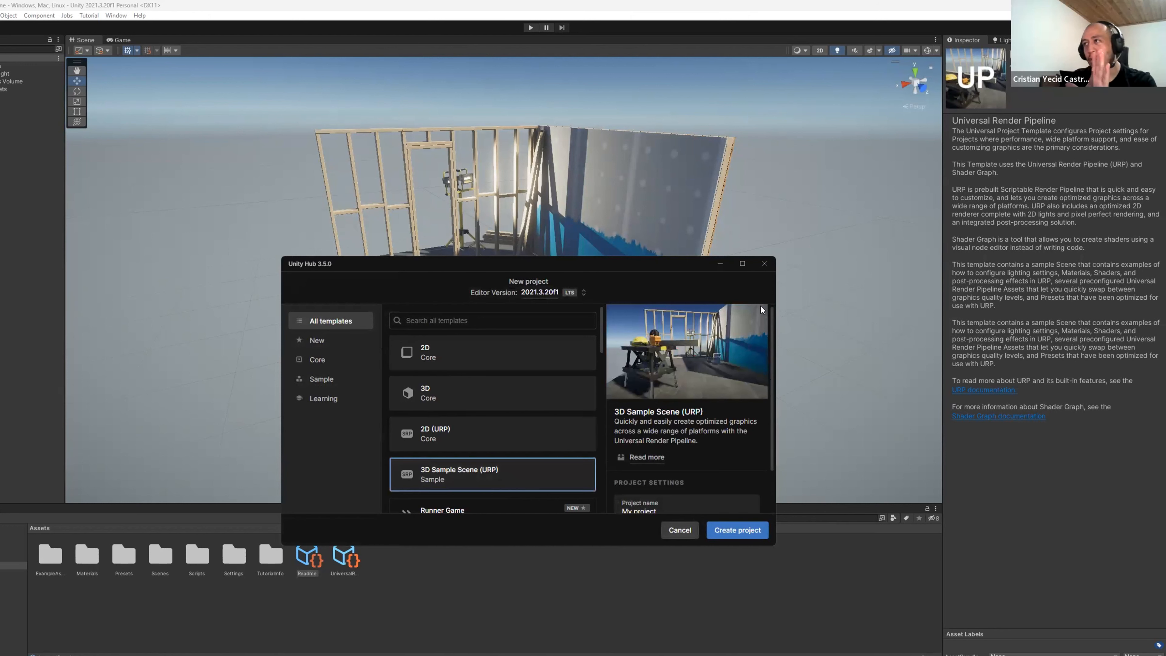
click(725, 265)
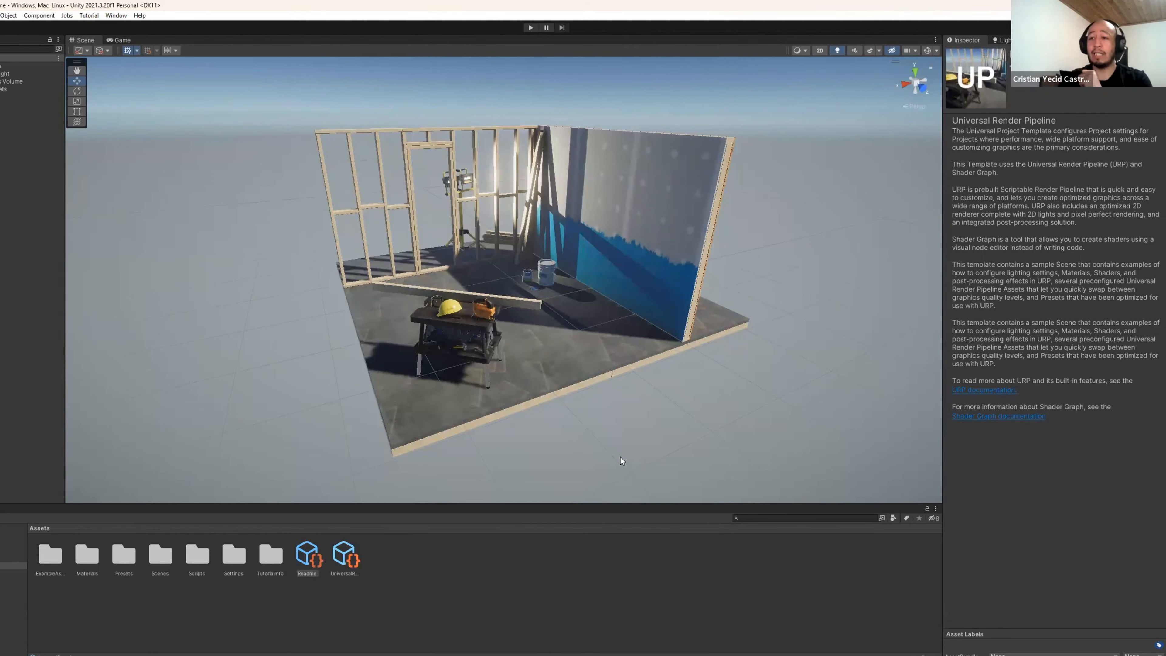
click(293, 655)
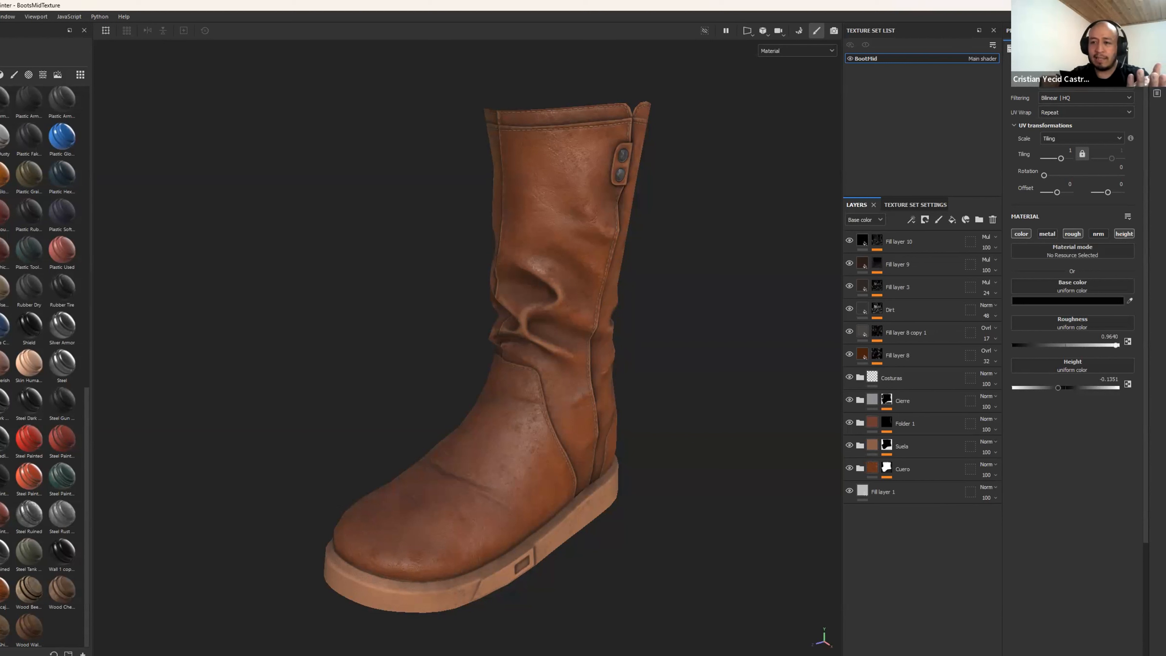
mouse_move(241, 655)
click(242, 631)
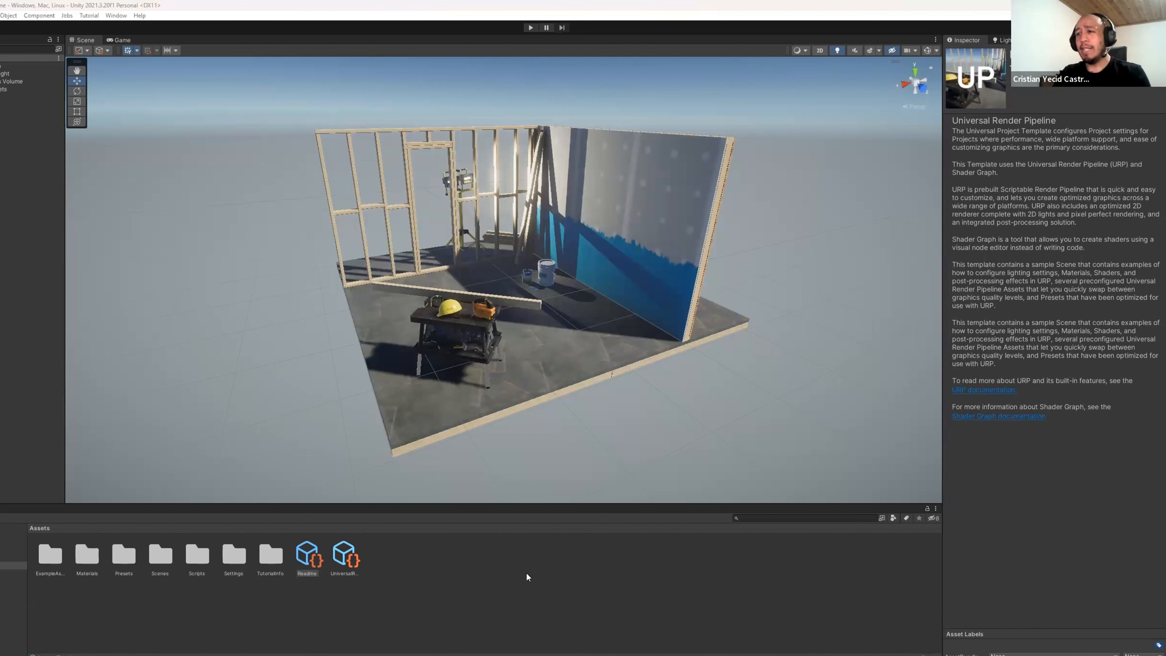
Step: Create a folder named Boot in the project's Assets and open it
right_click(486, 566)
right_click(450, 580)
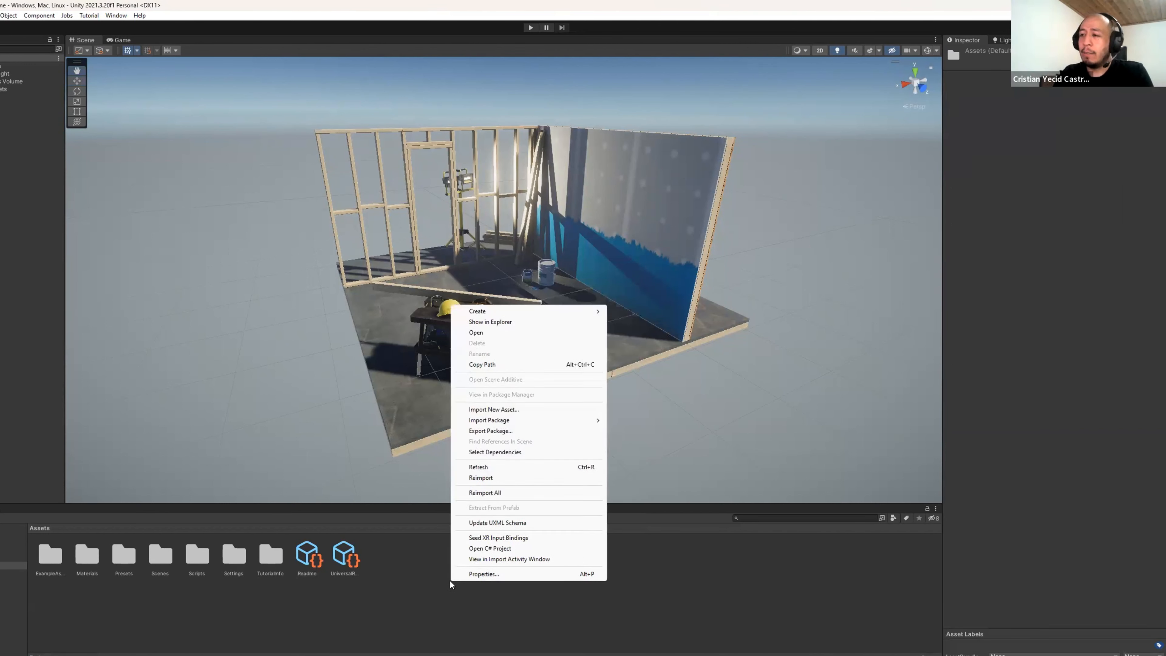
mouse_move(557, 310)
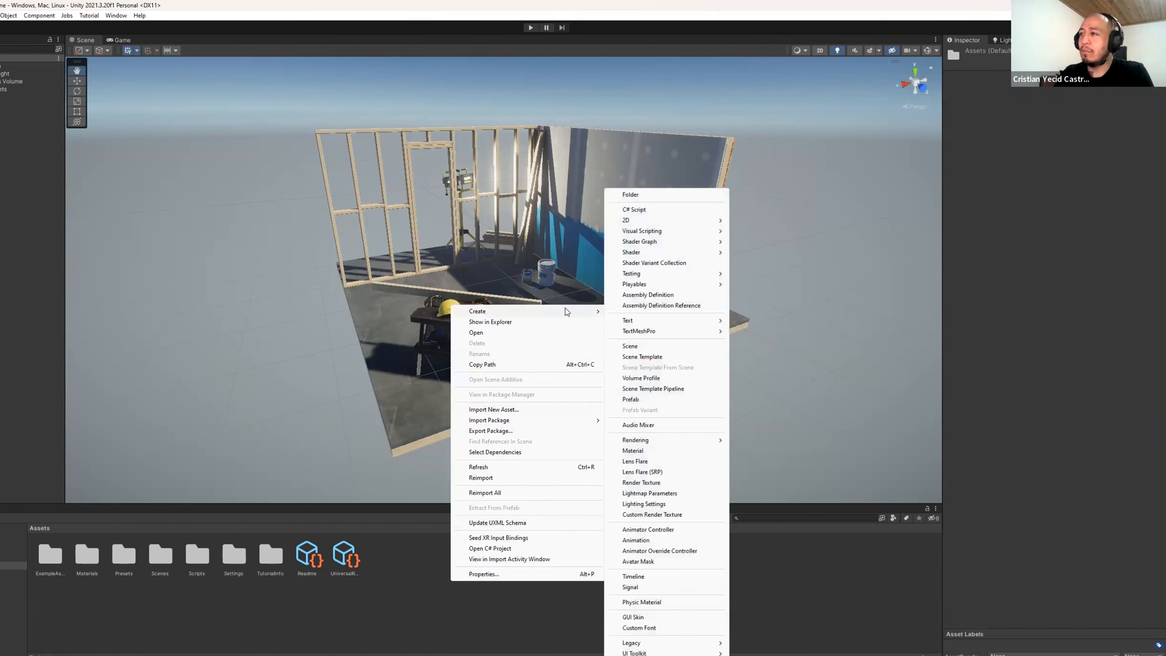
click(640, 196)
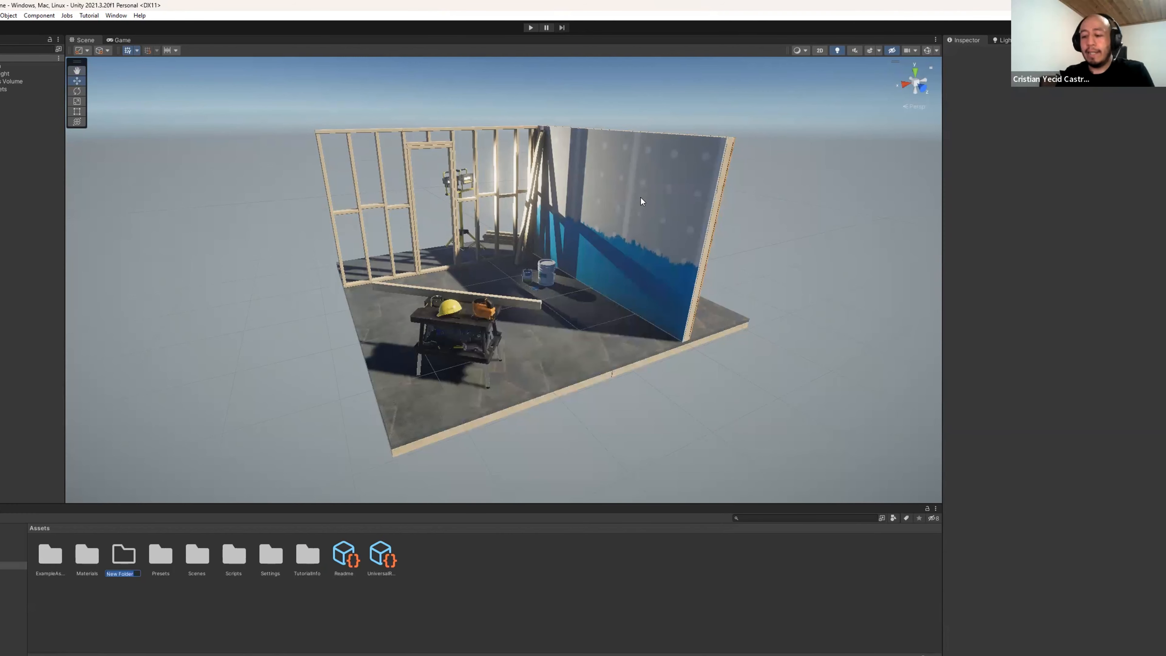
text(Boot)
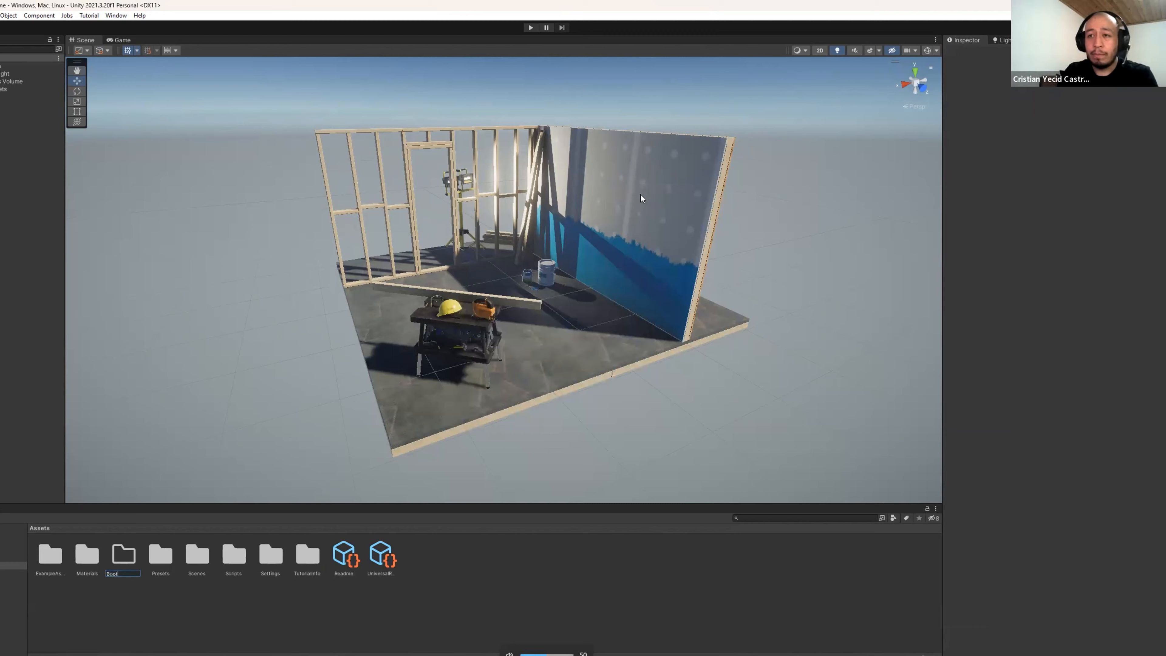
key(Return)
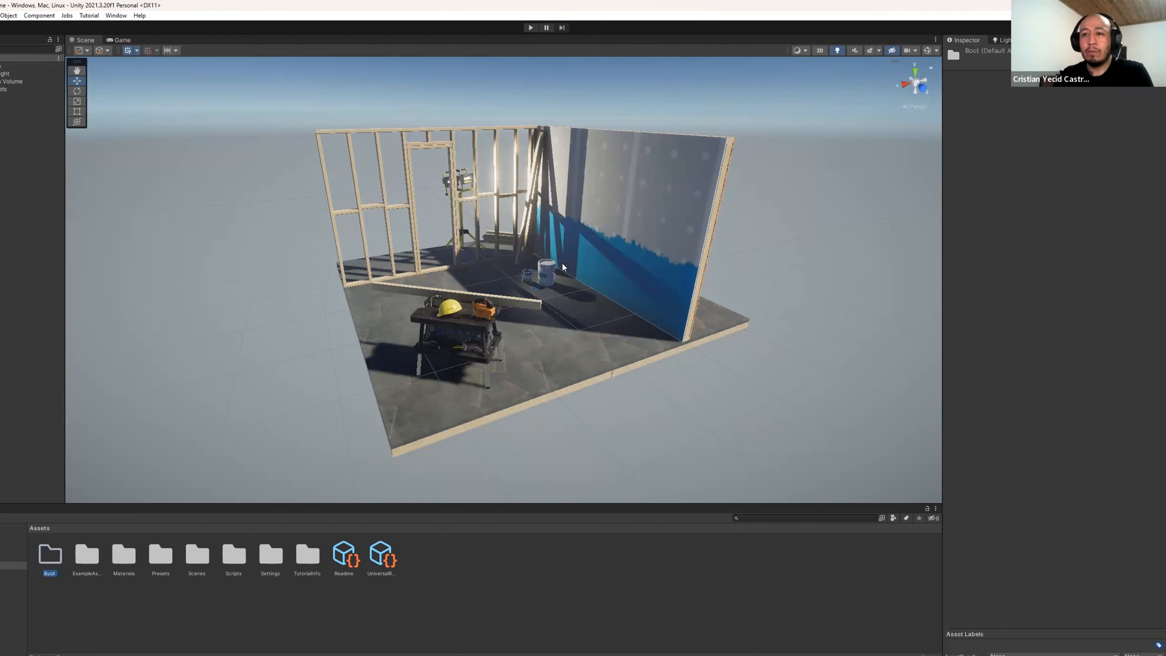
double_click(56, 556)
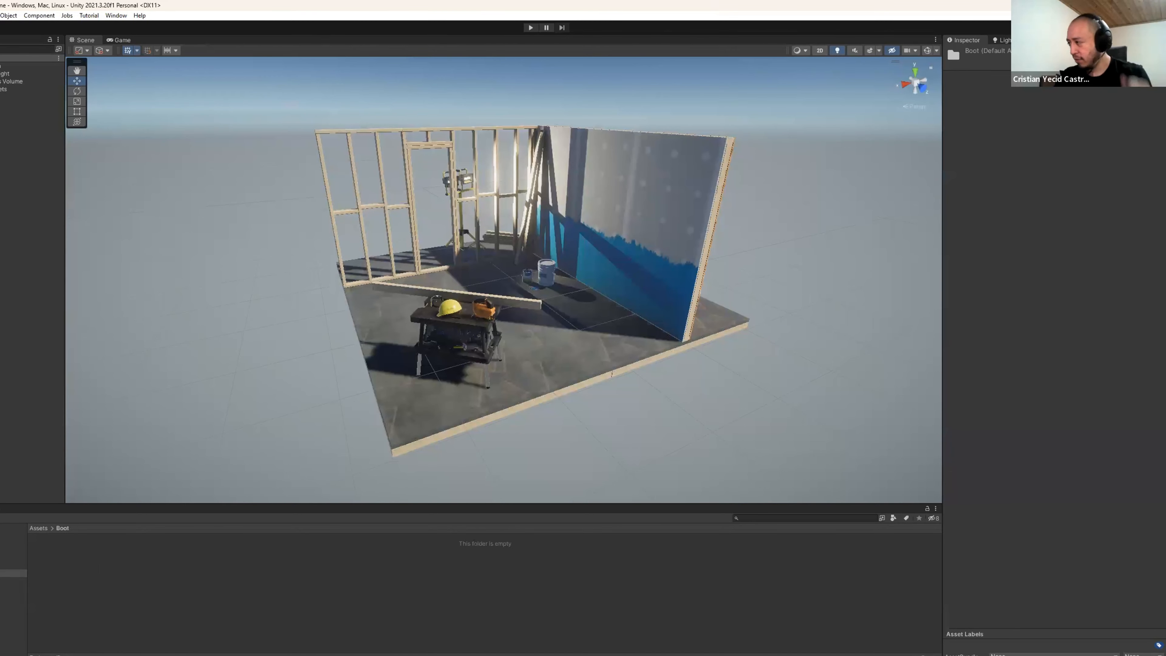
Step: Import the AlbedoTransparency, MetallicSmoothness and Normal textures from the Boots Texture folder into the project's Boot folder
key(alt+Tab)
click(567, 349)
shift+click(677, 360)
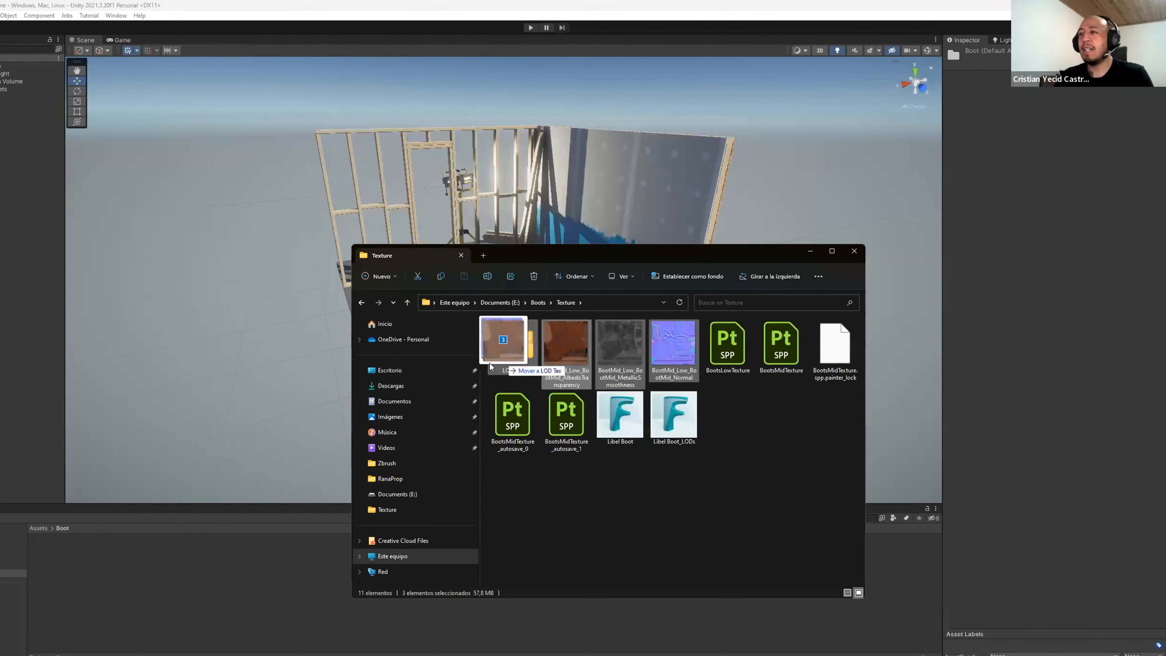
drag(206, 531, 191, 557)
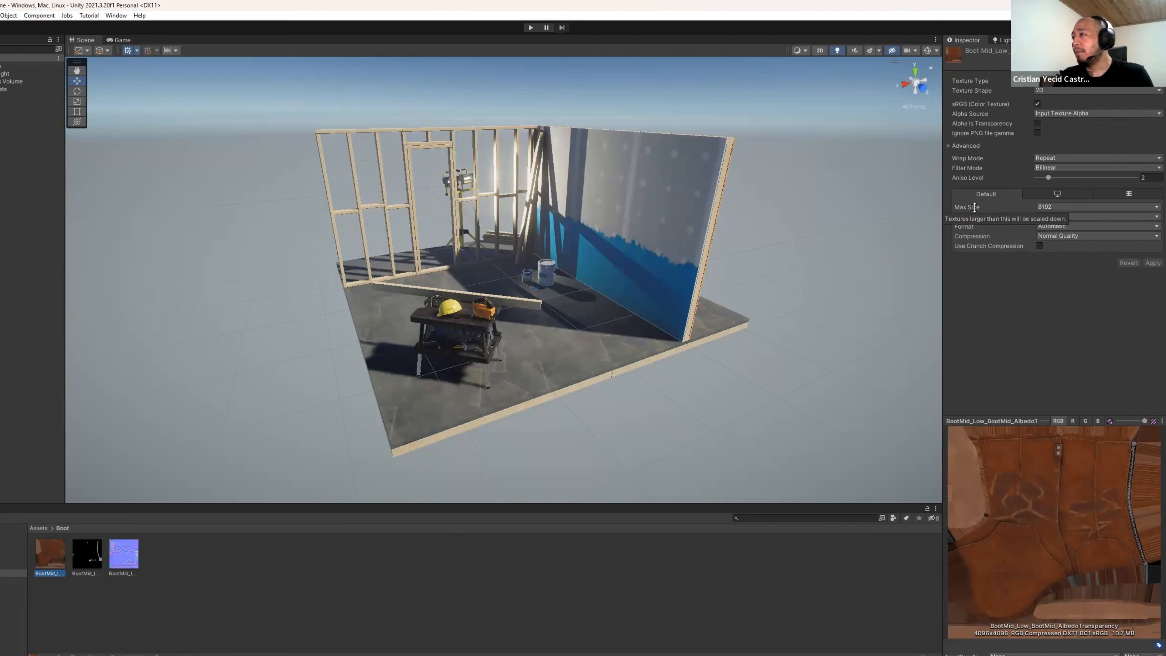
Step: Create a material named Boot in the Boot folder
right_click(306, 560)
mouse_move(348, 292)
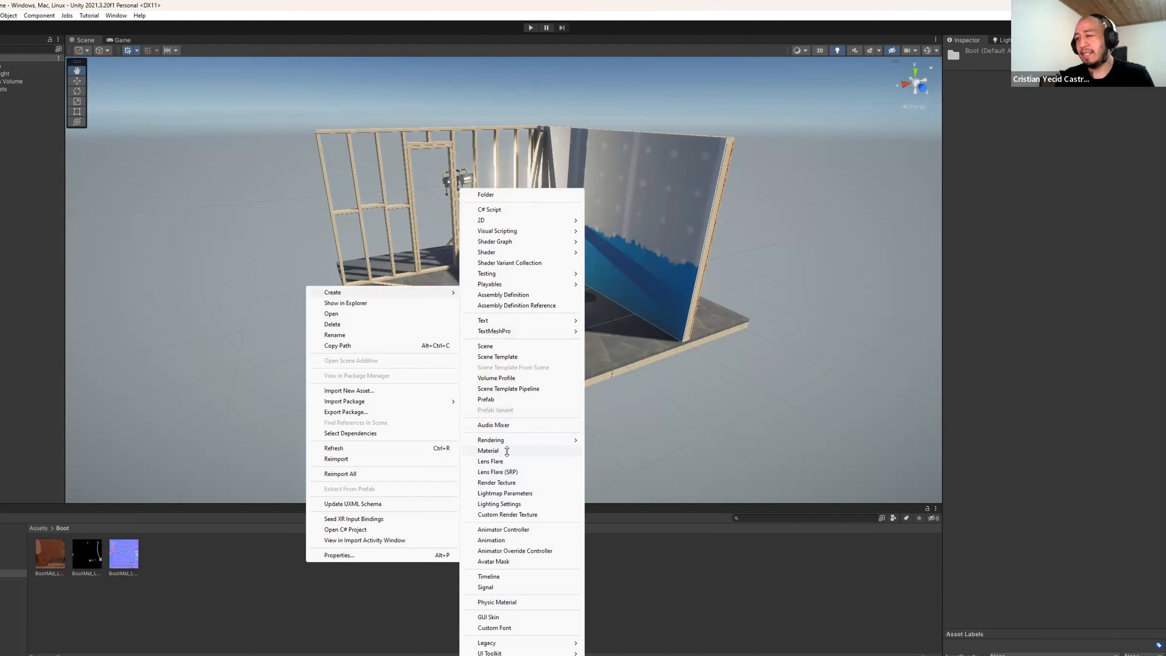
click(489, 451)
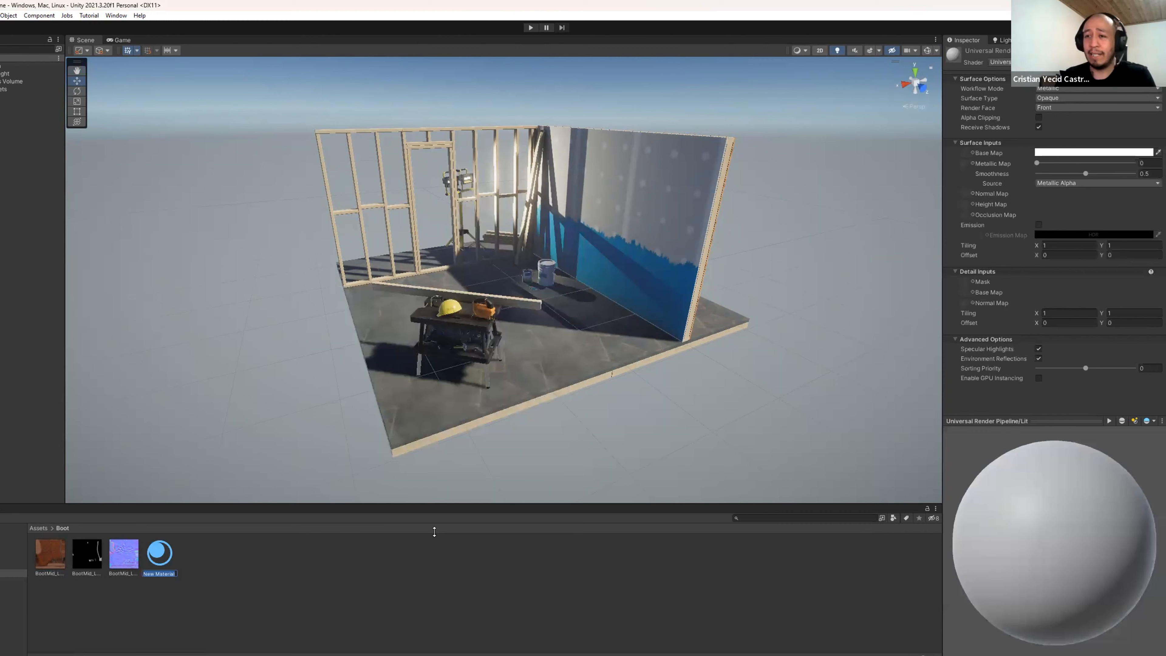
text(Boo)
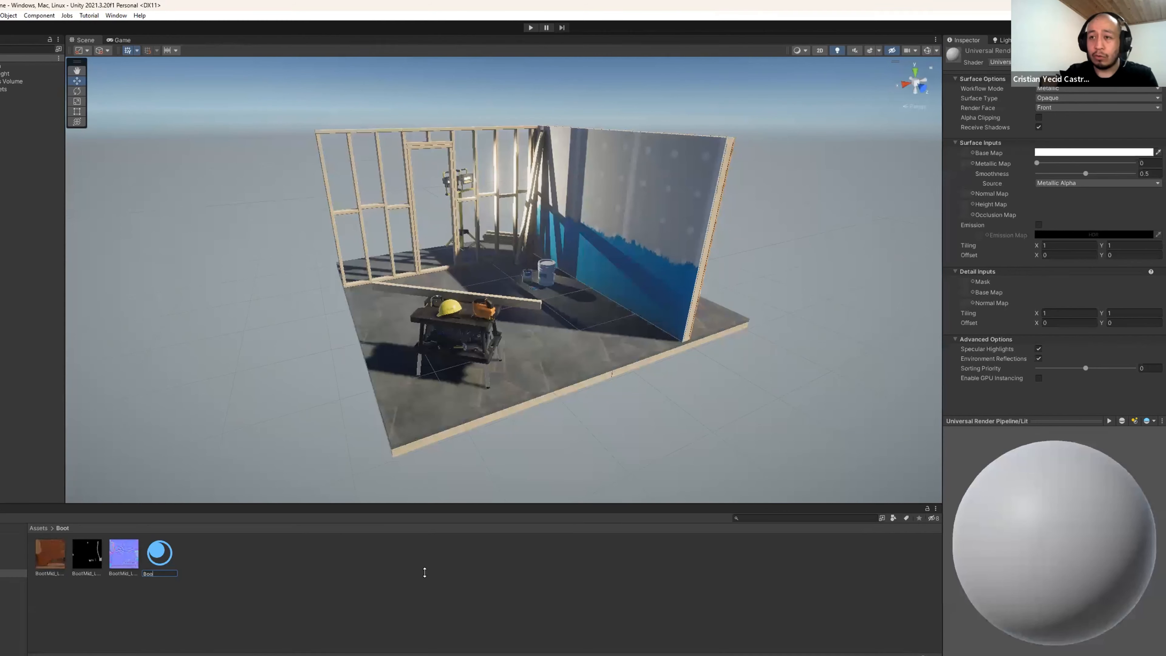
text(t)
key(Return)
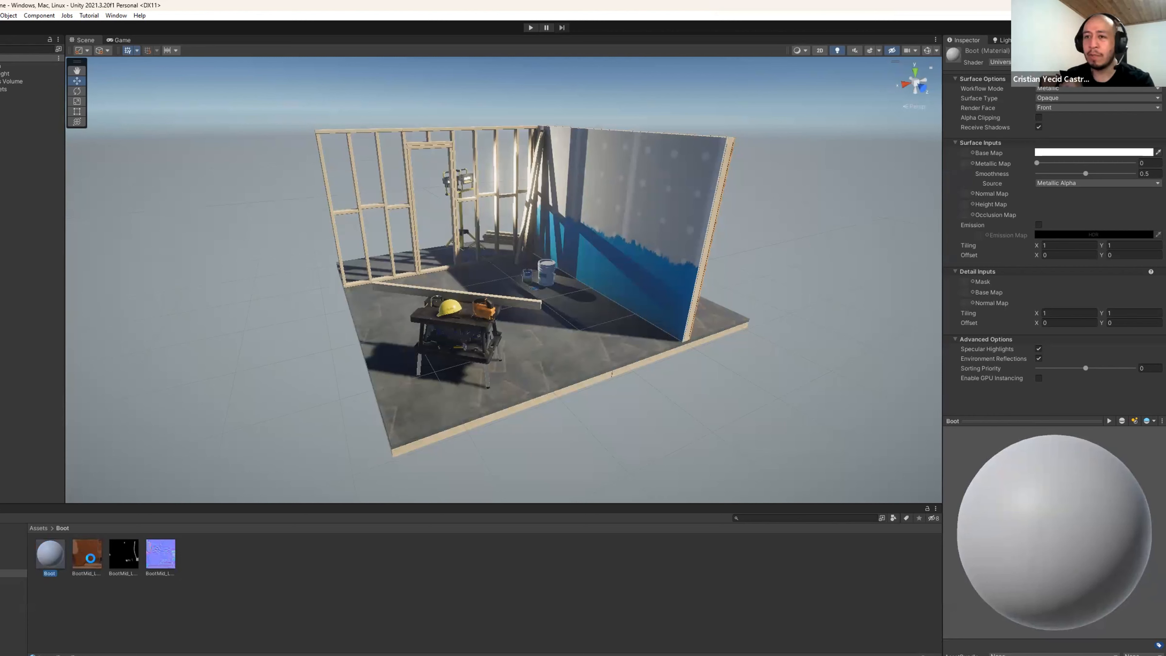
Step: Assign the albedo texture as the Boot material's Base Map and the metallic-smoothness texture as its Metallic Map, with Smoothness 1
drag(88, 552, 964, 154)
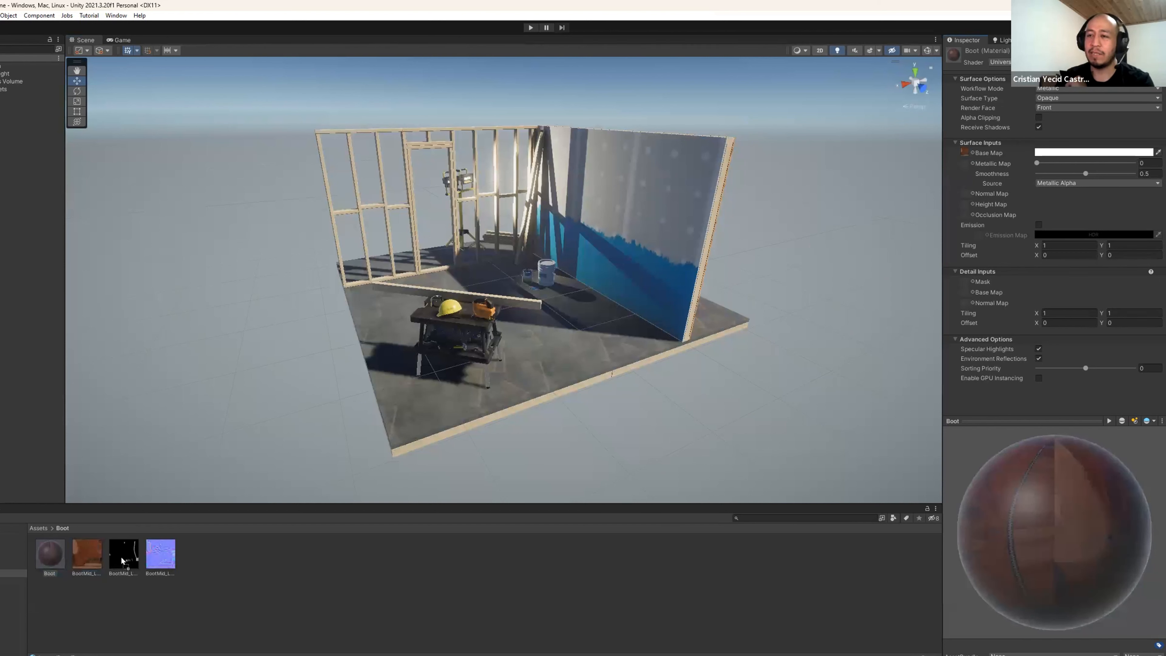
drag(123, 560, 962, 162)
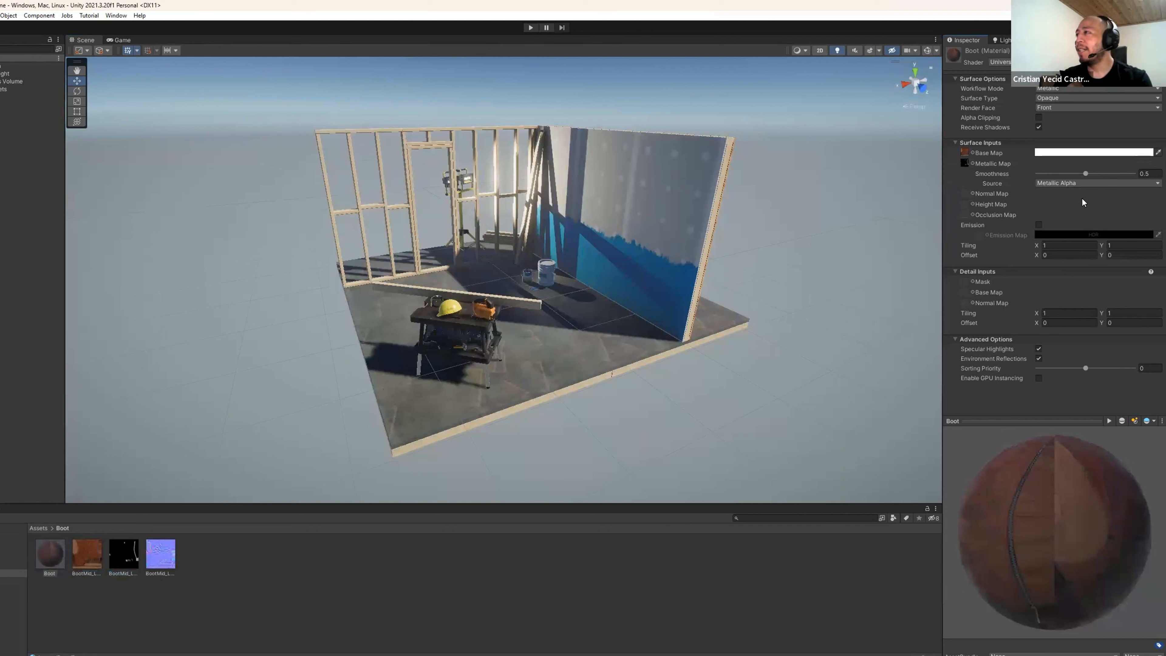
drag(1085, 173, 1132, 173)
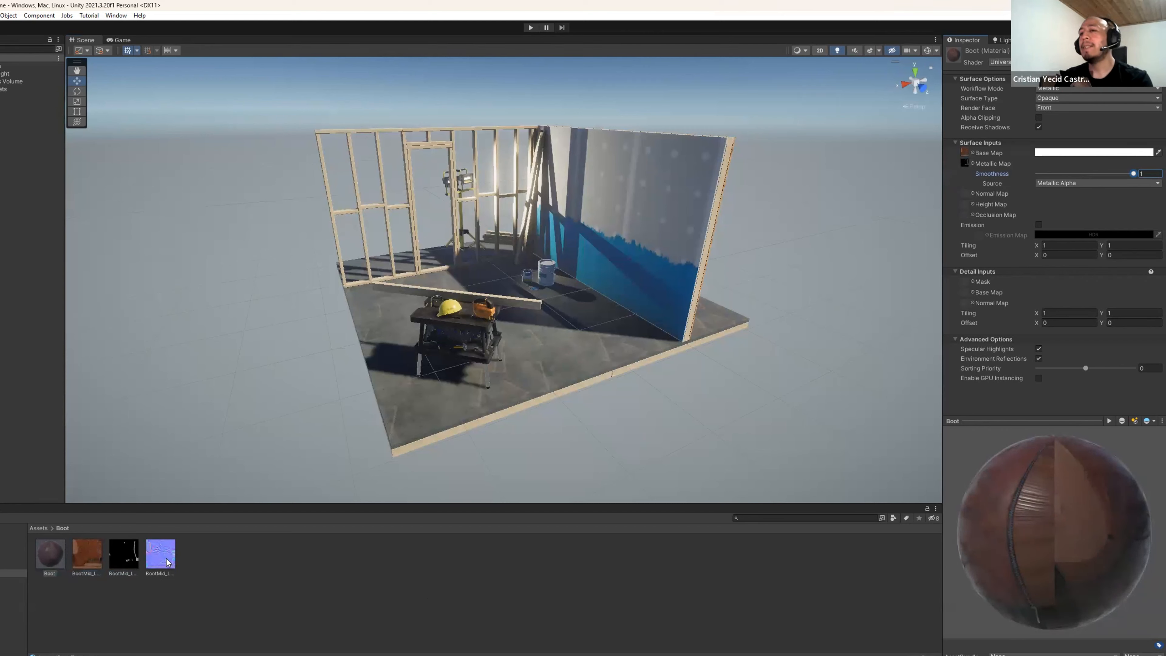
Step: Assign the normal texture to the Boot material's Normal Map and fix its marking as a normal map
drag(164, 553, 976, 194)
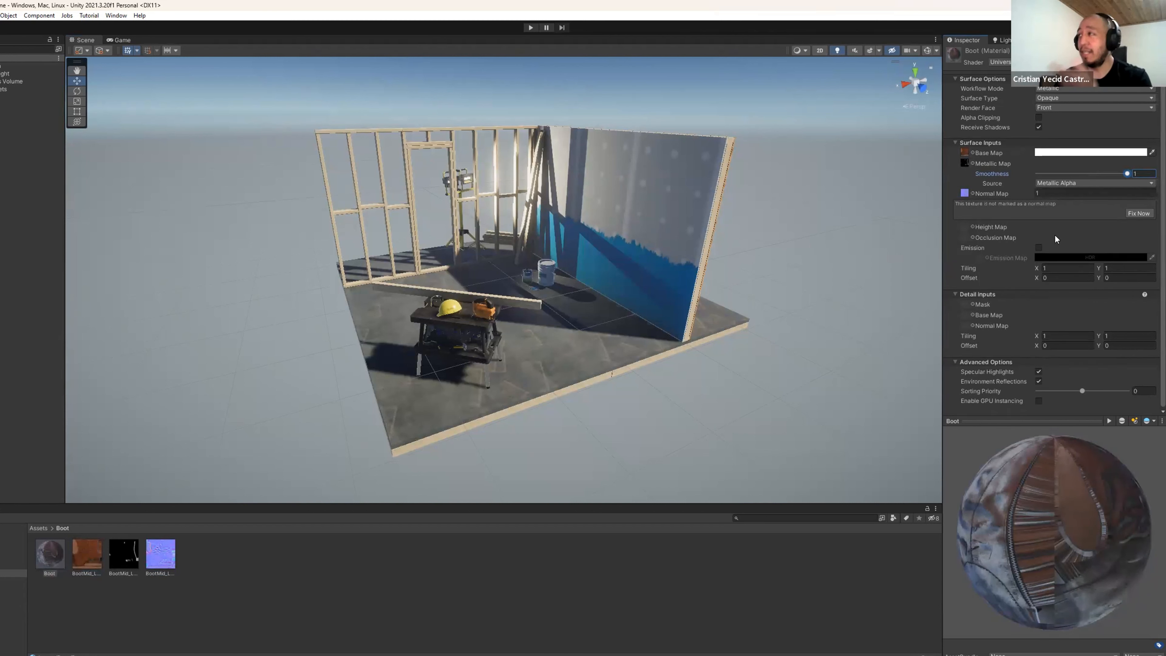
click(1137, 214)
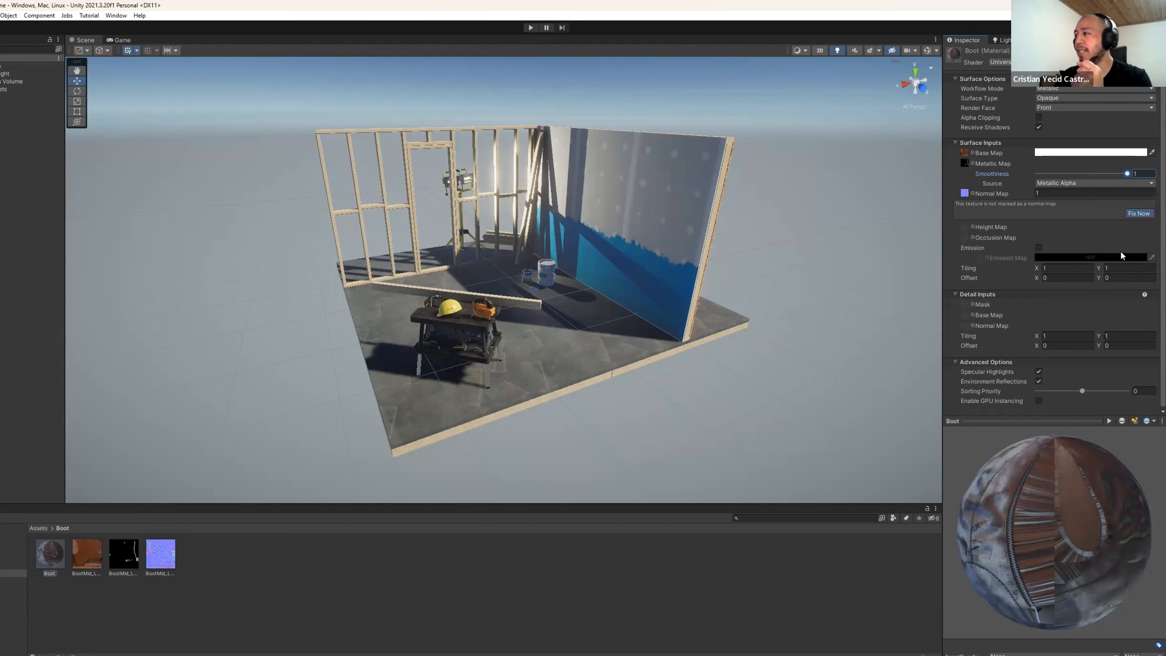
drag(1020, 525, 1052, 527)
Step: Import the Libel Boot model from the Texture folder into the project's Boot folder
key(alt+Tab)
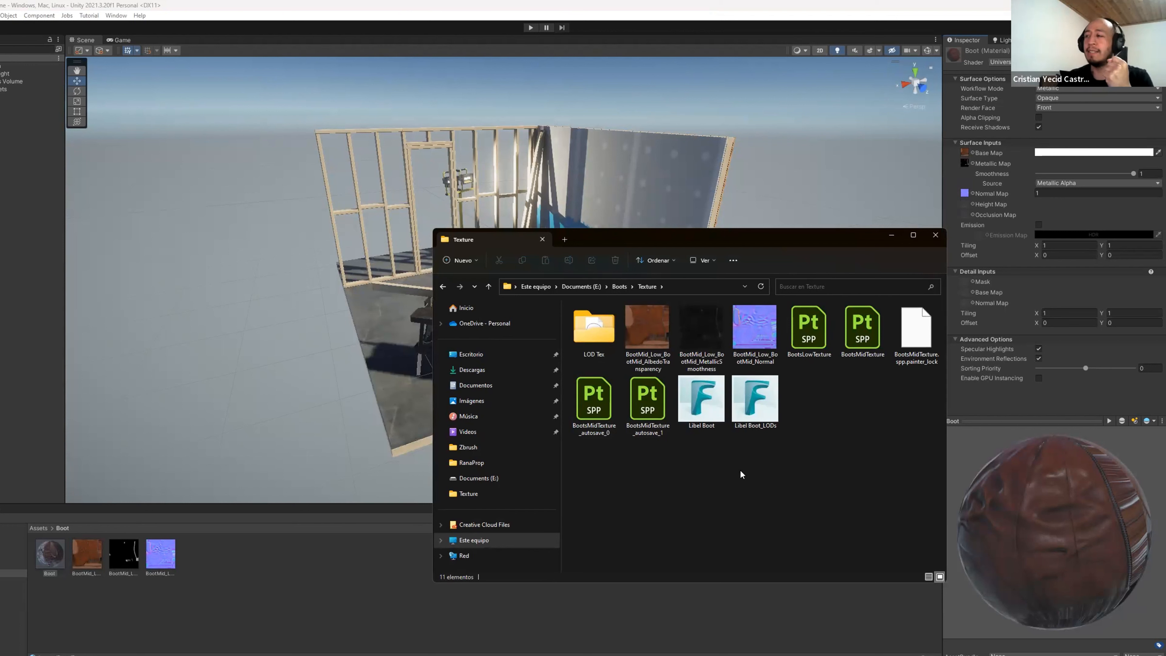
drag(701, 399, 247, 570)
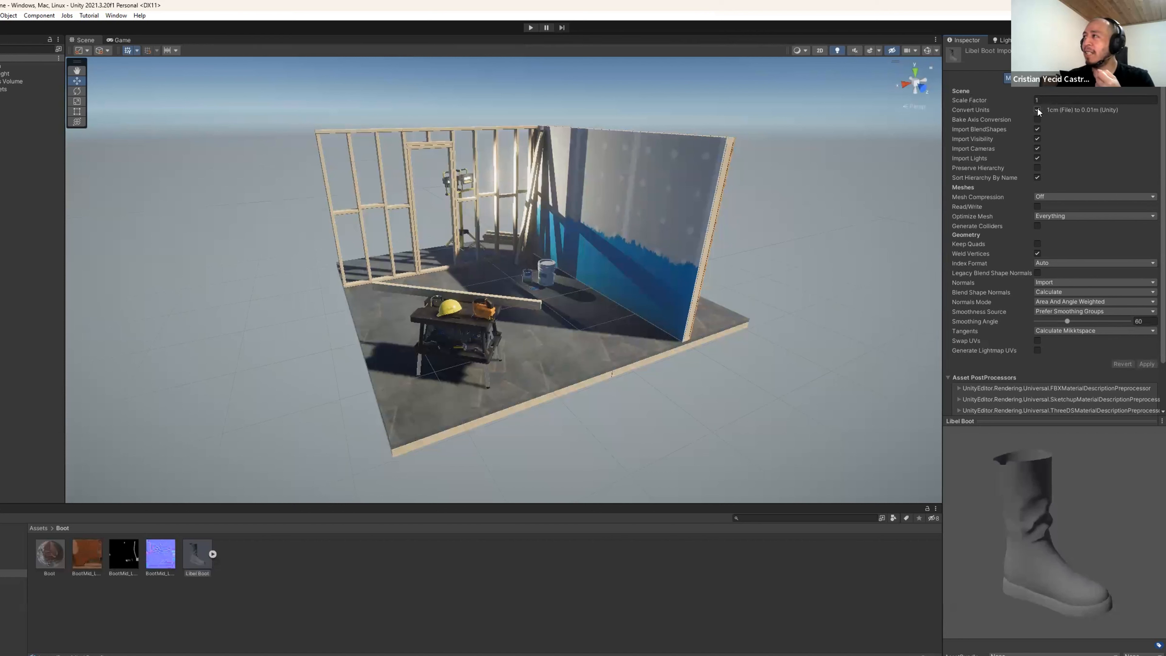
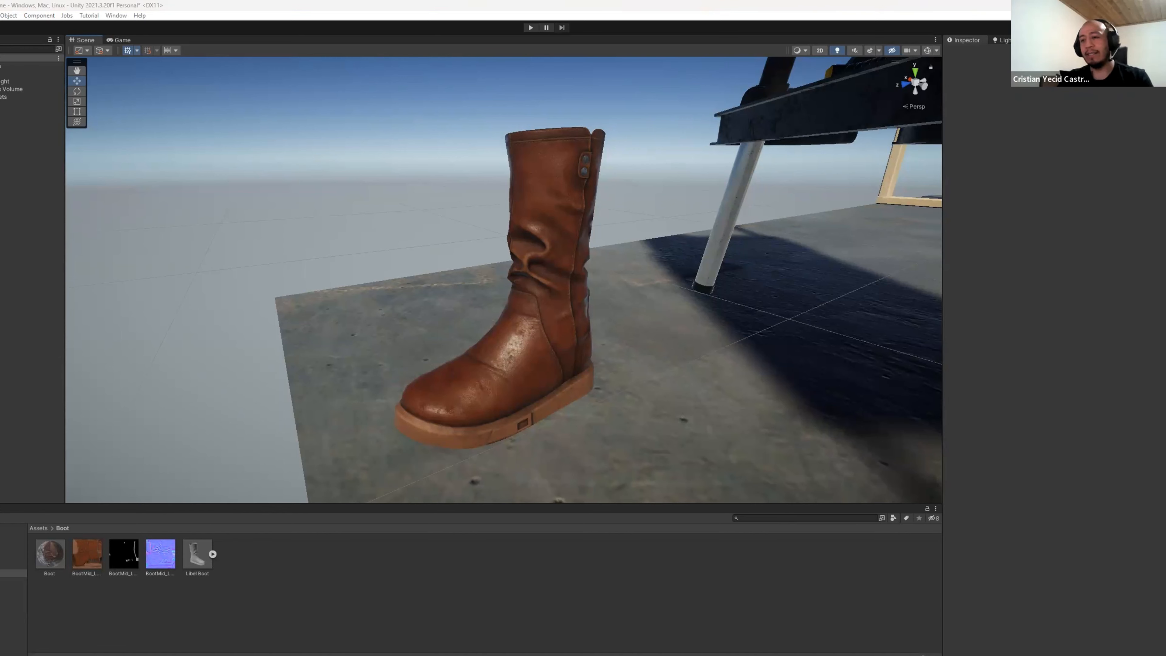
Step: Switch to Substance 3D Painter and inspect the BootMid main shader's settings and the available shaders, keeping asm-metal-rough
click(220, 632)
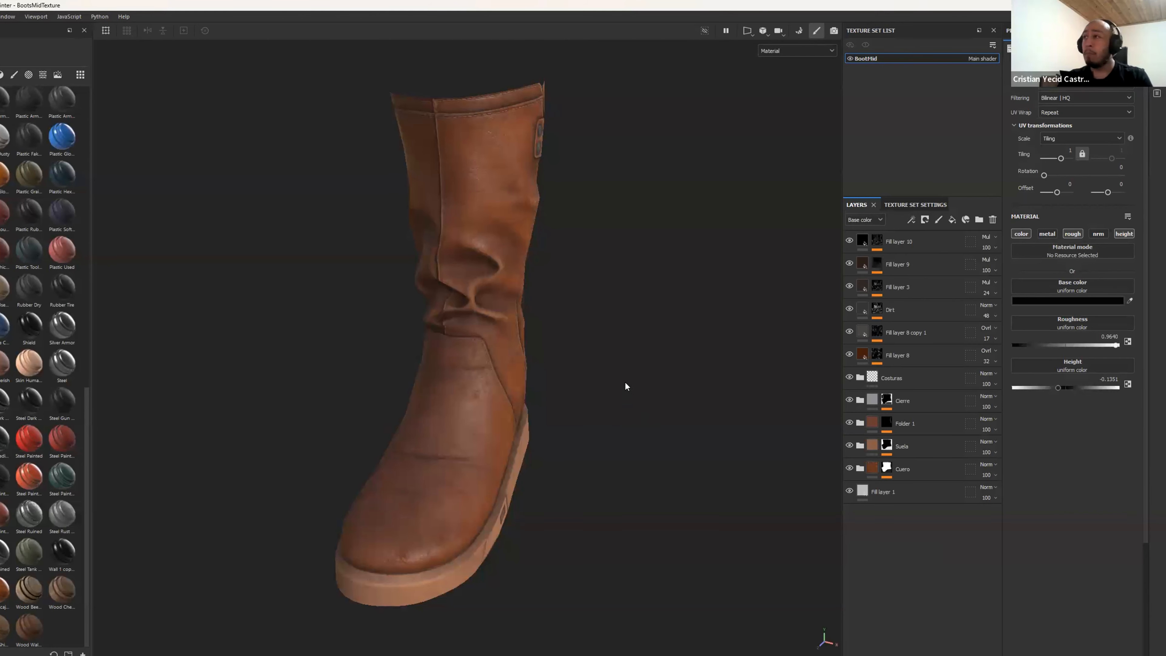
alt+drag(626, 383, 617, 417)
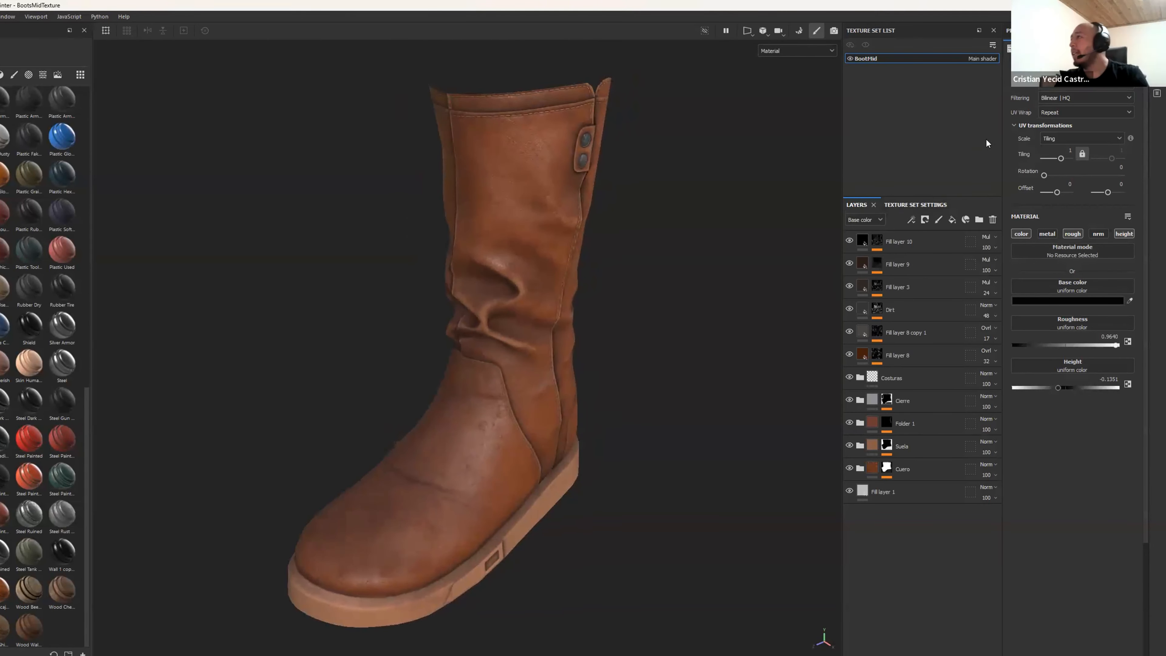
click(982, 58)
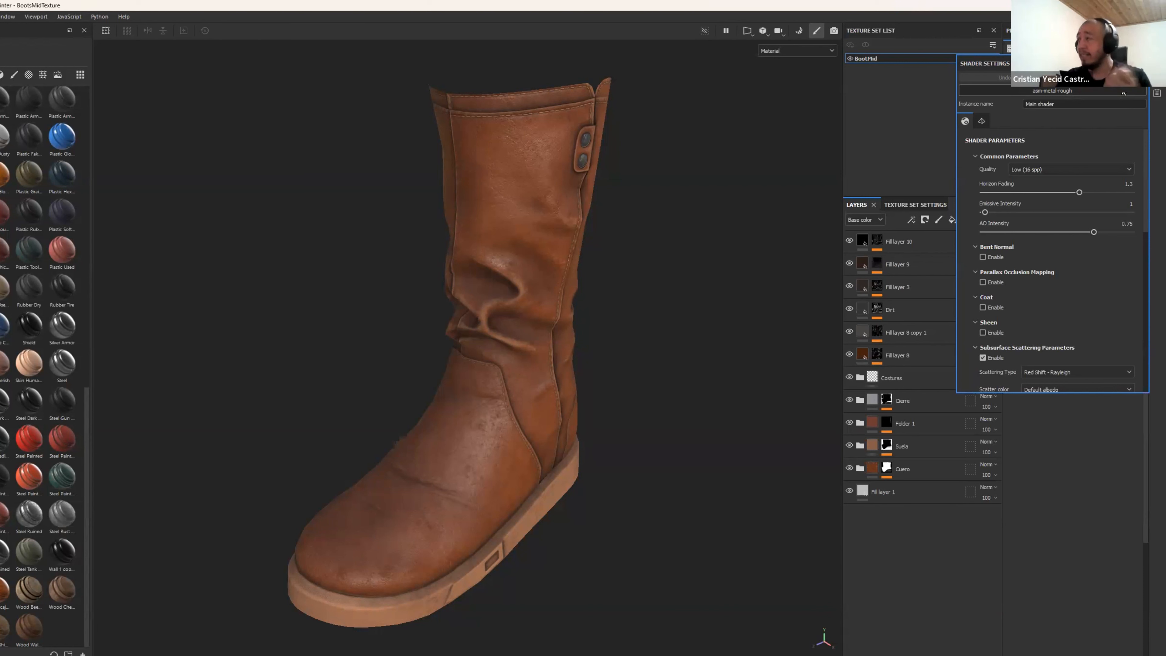
click(1114, 92)
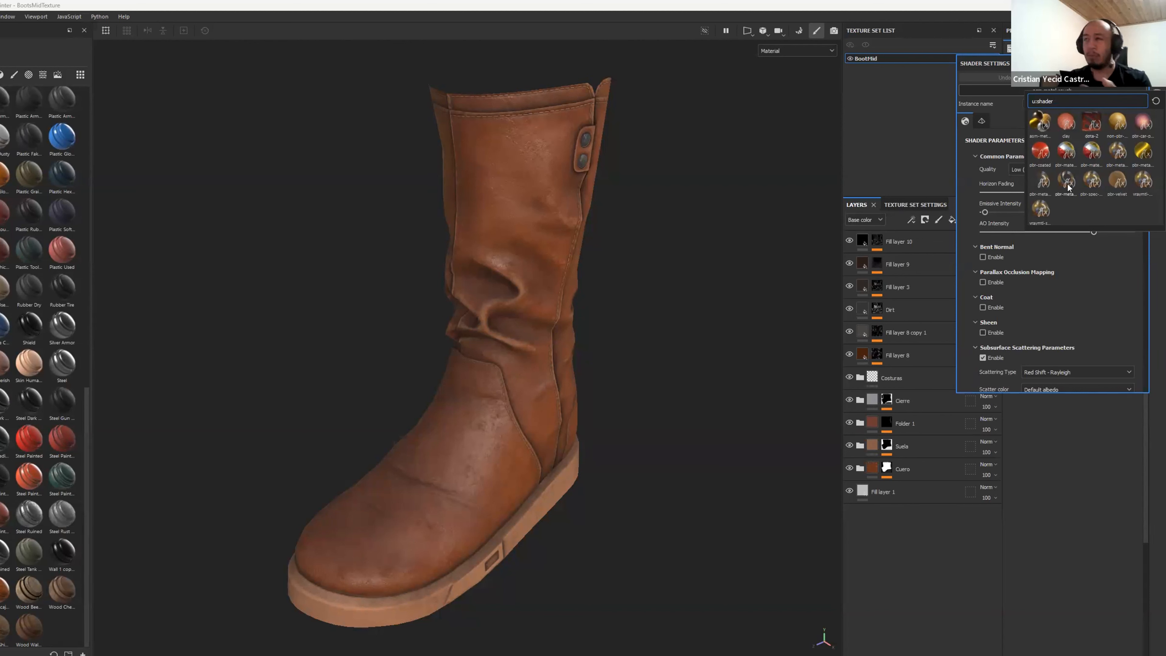
mouse_move(1068, 184)
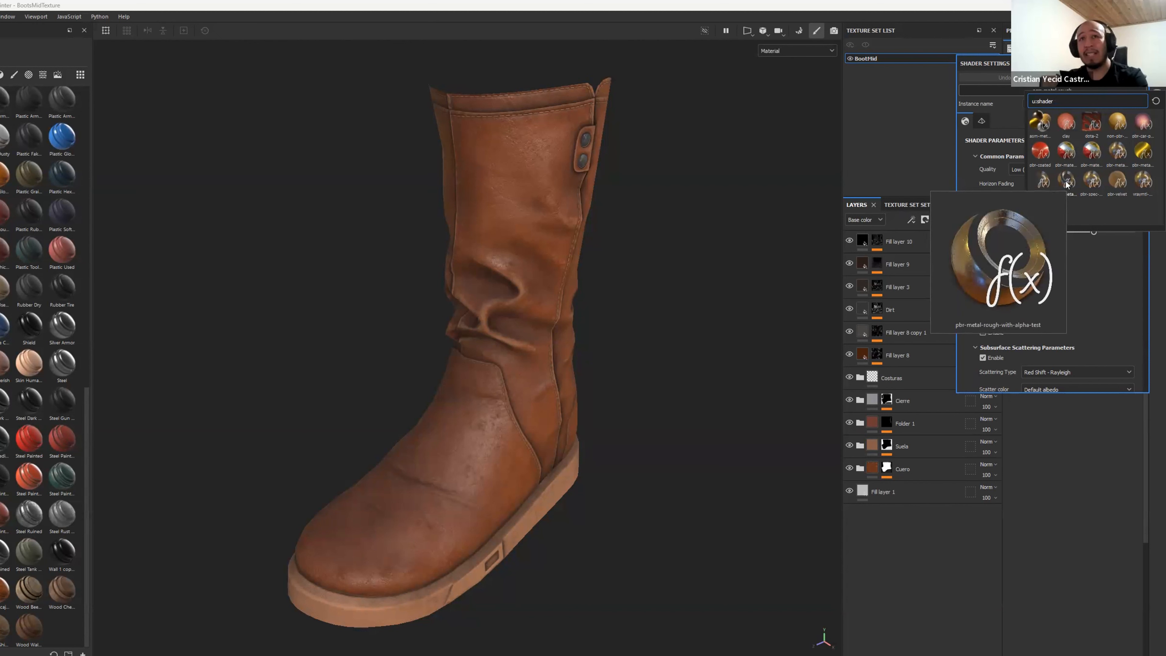
click(700, 220)
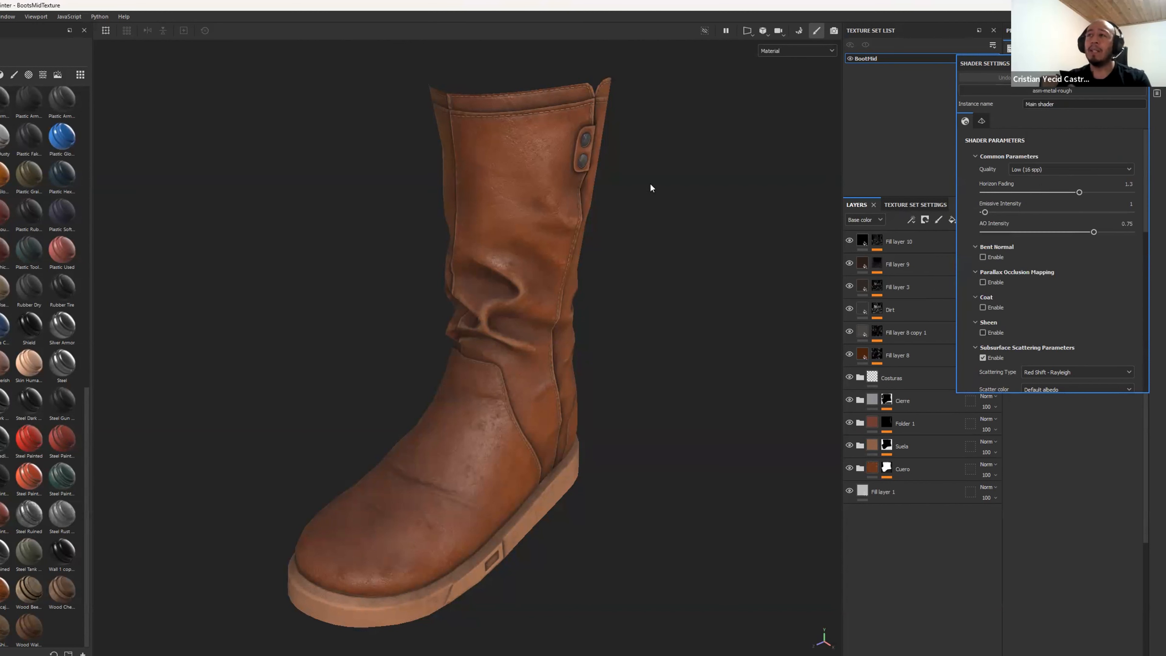
click(656, 231)
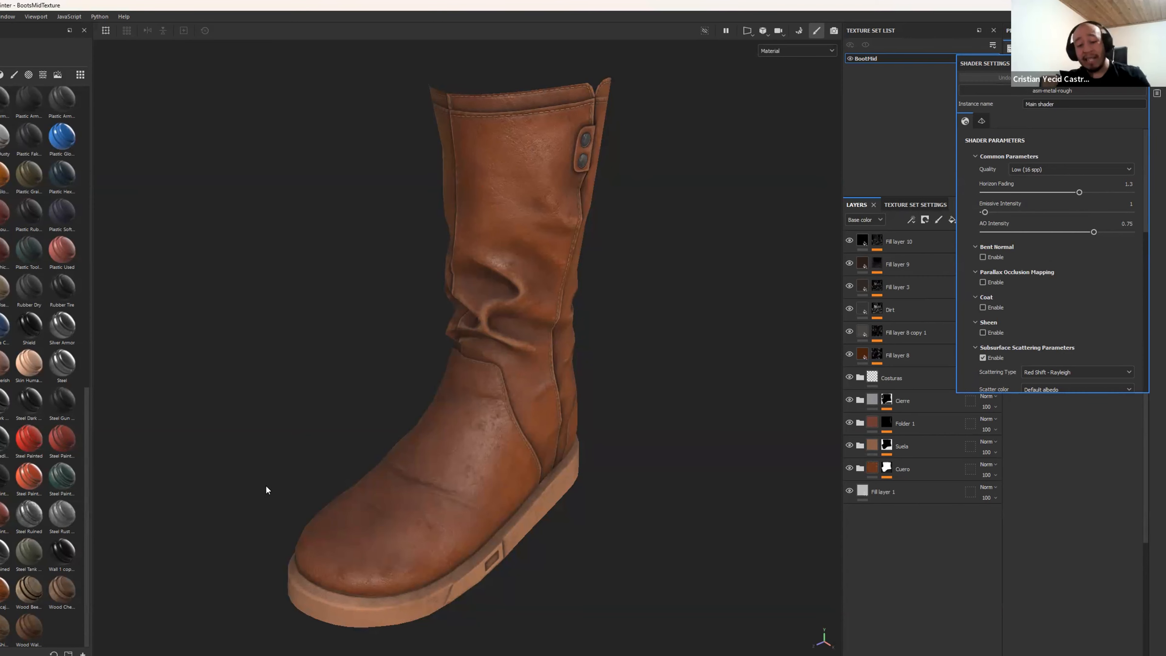
Step: Review the output maps of the Unity Universal Render Pipeline (Metallic Standard) template in the texture export settings
key(ctrl+shift+e)
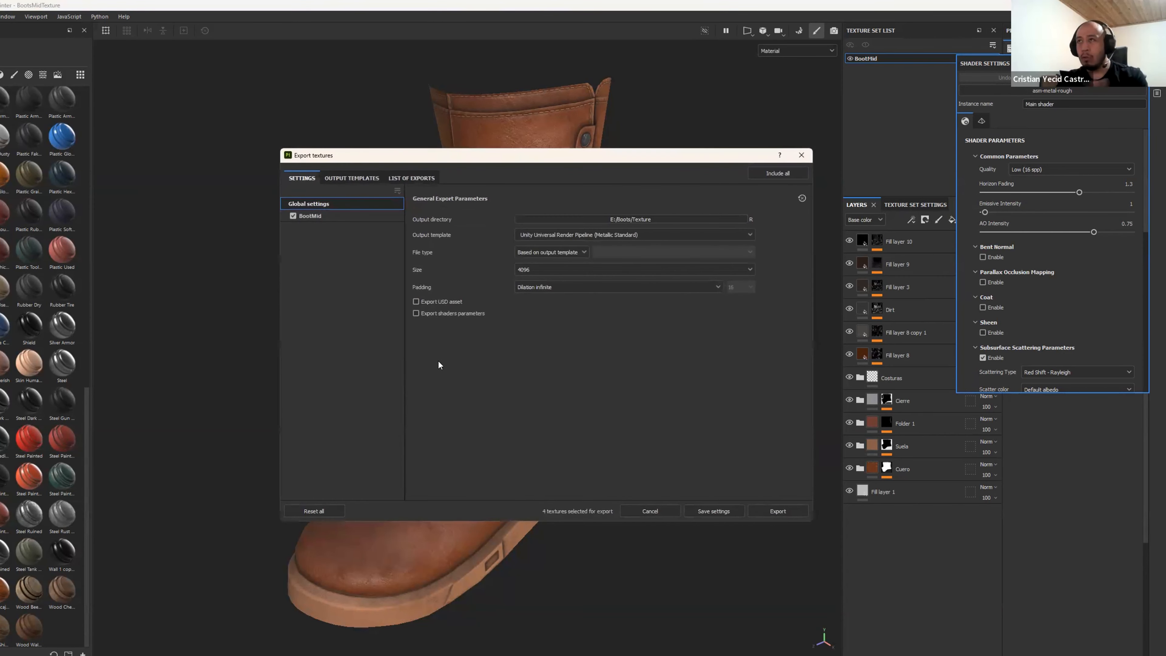
click(351, 178)
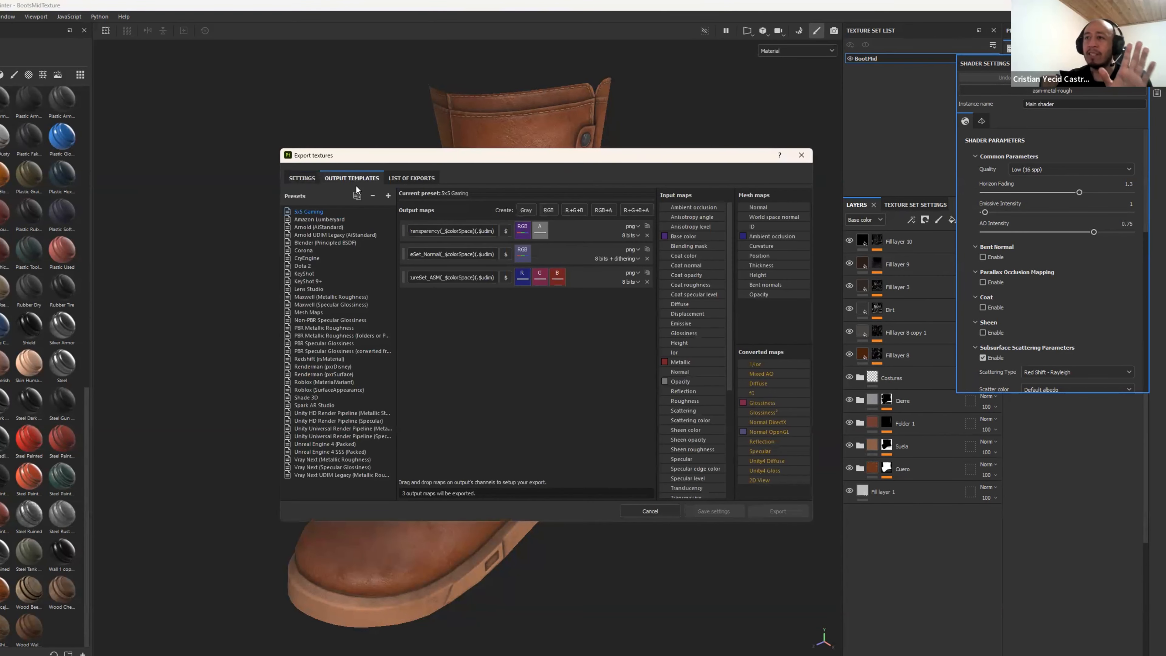
click(351, 428)
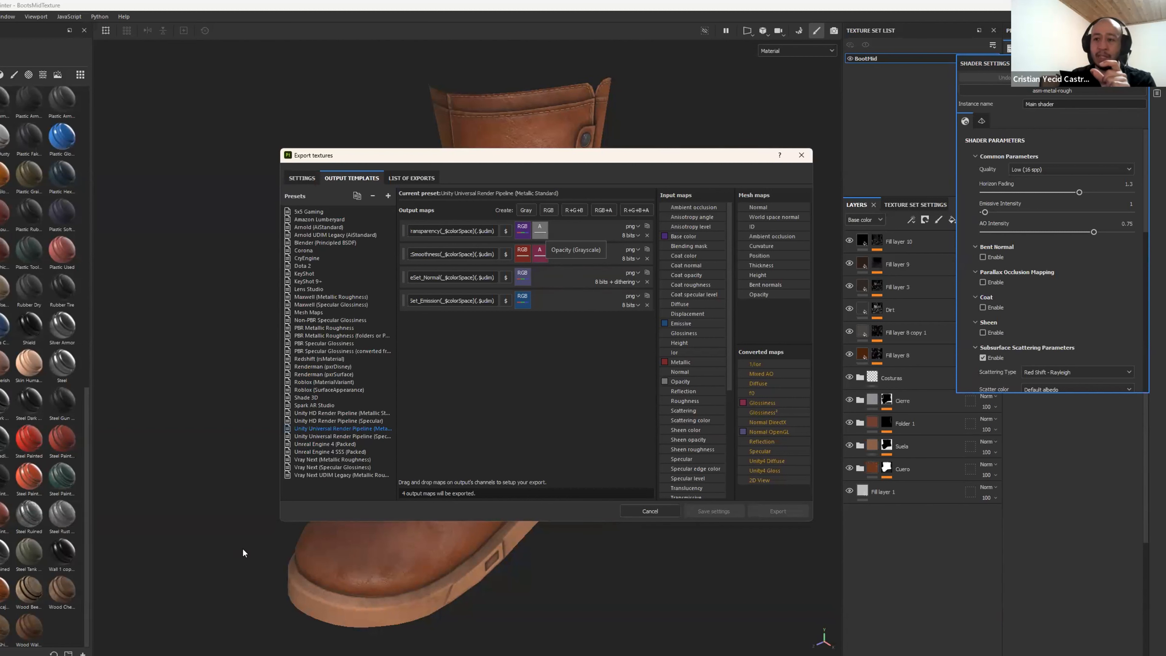
Step: Switch to Unity and inspect the albedo texture's import settings and the Boot material's surface inputs
key(alt+Tab)
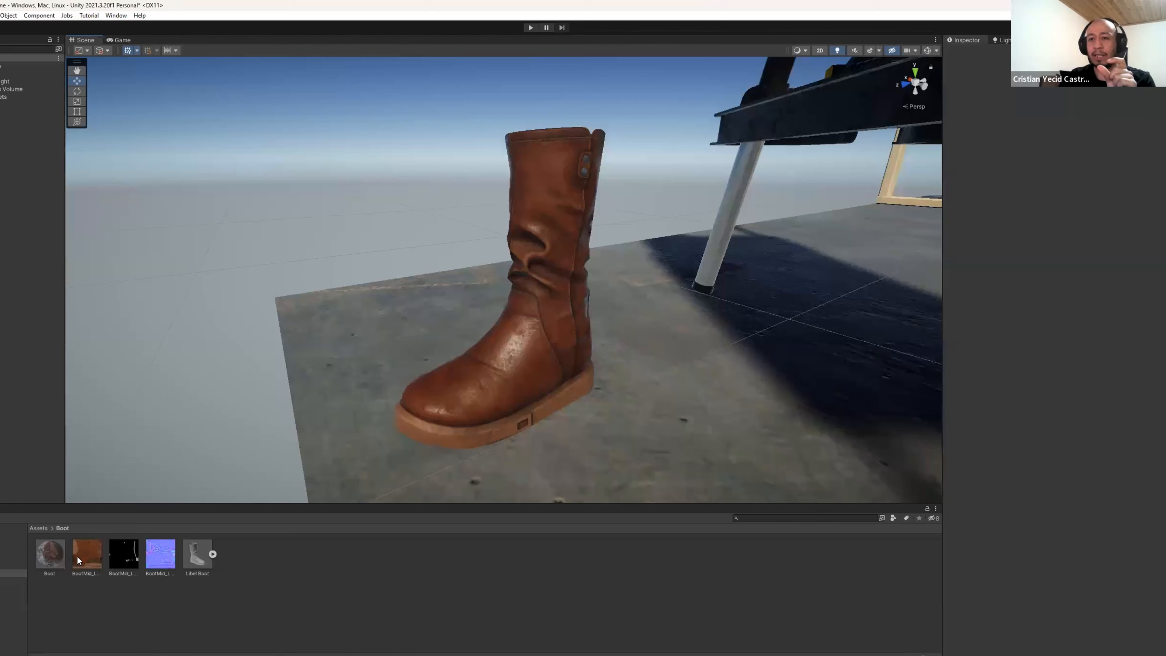
click(77, 556)
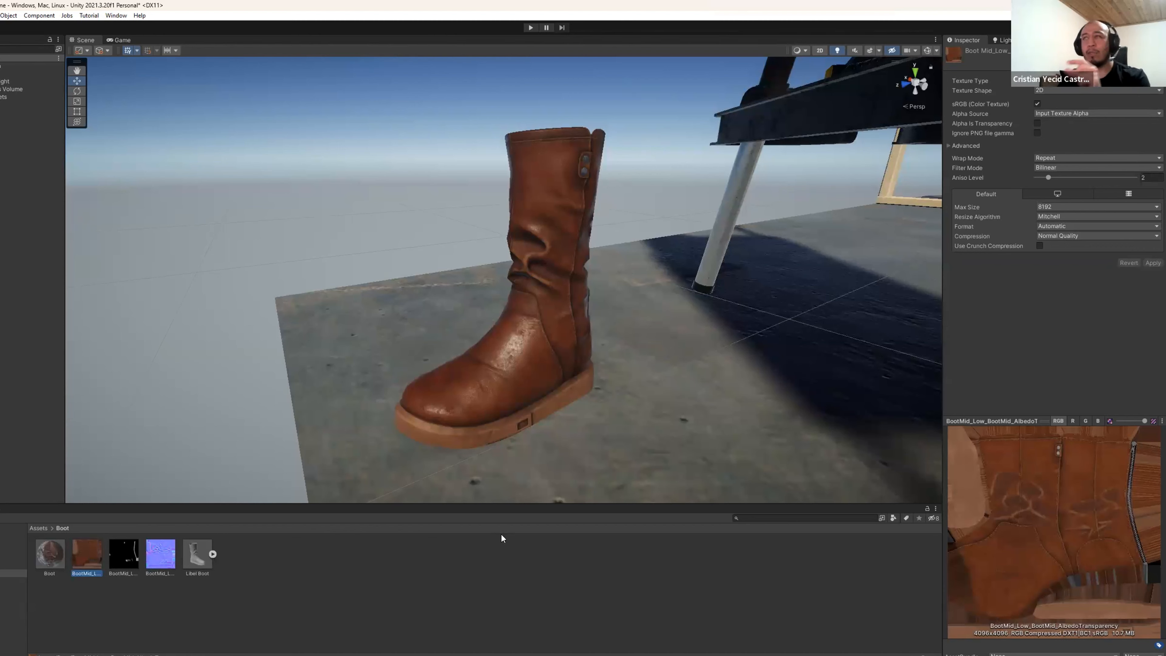
click(50, 555)
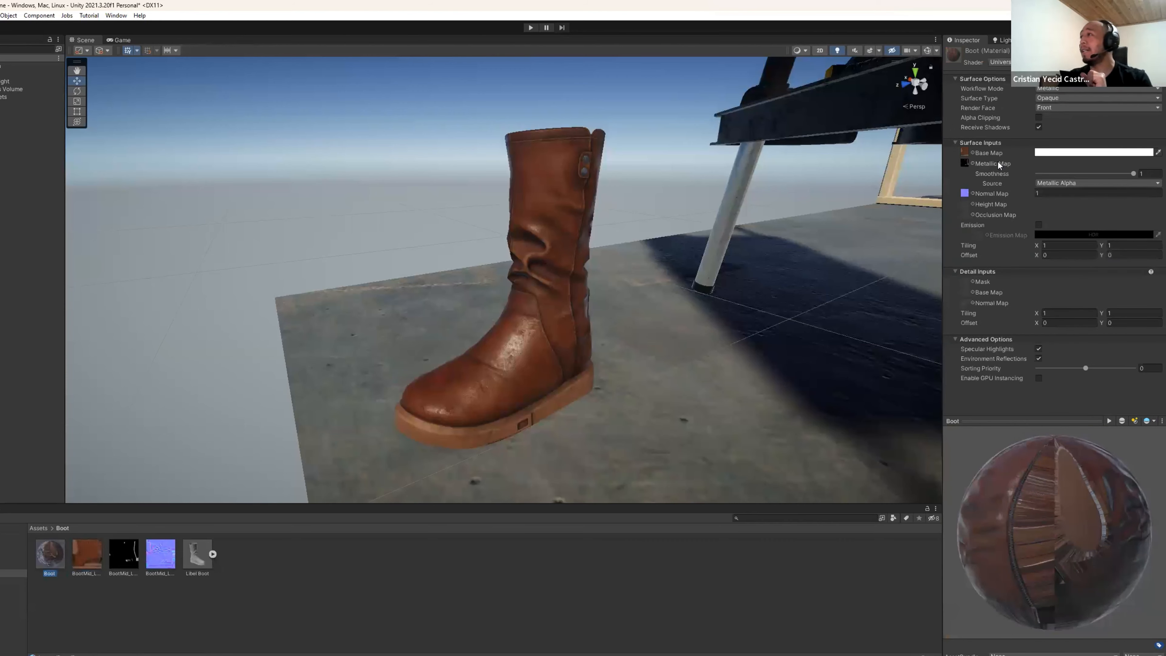
Step: Try the Transparent surface type on the Boot material and restore Opaque
click(1059, 98)
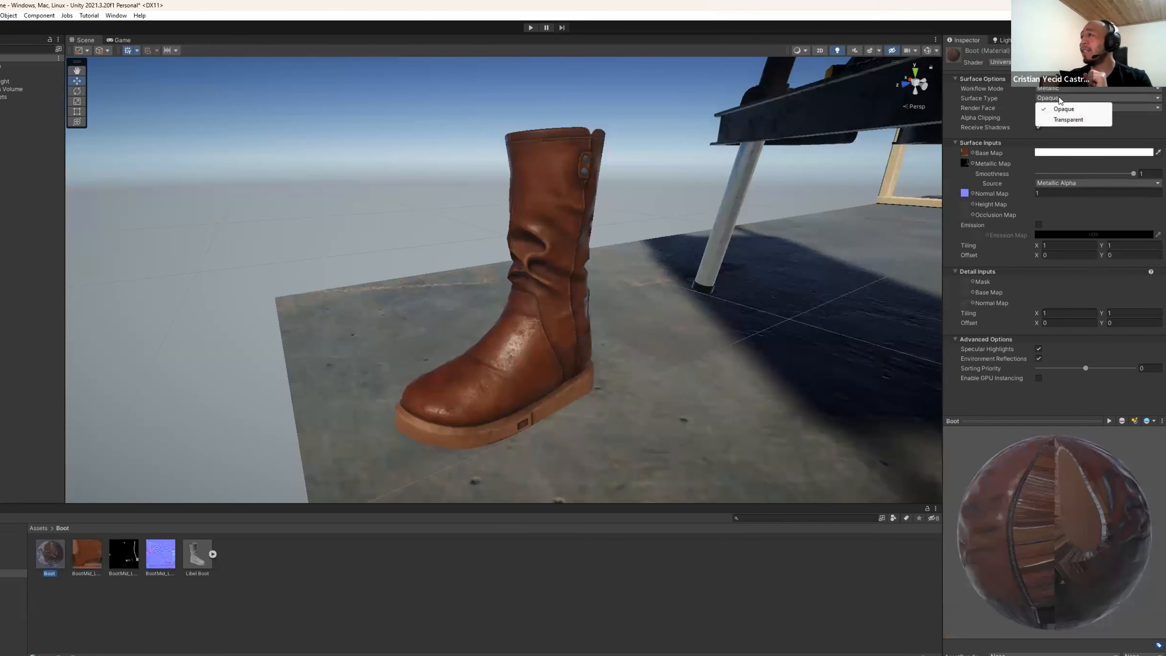
click(1068, 120)
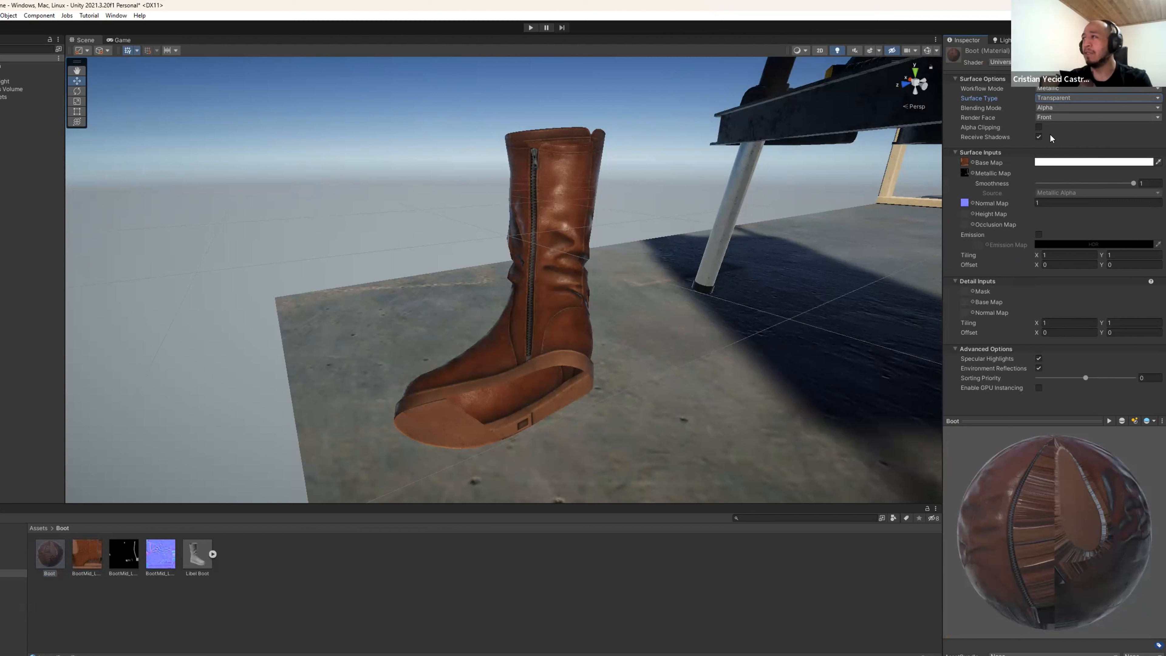
click(1051, 98)
click(1056, 110)
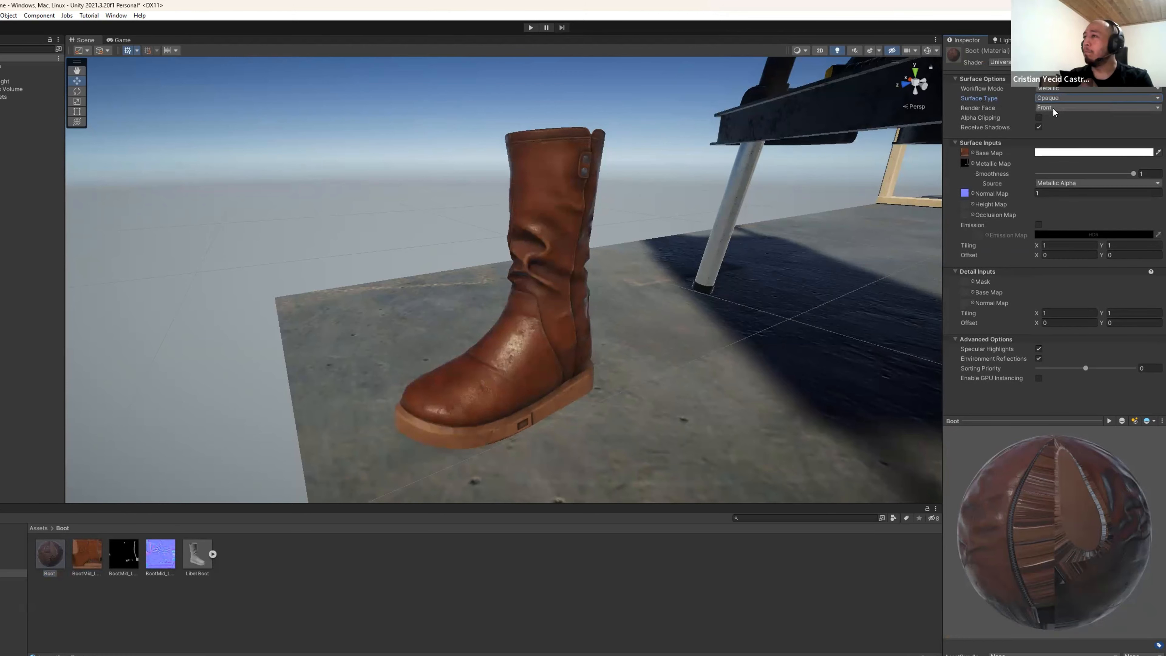
Step: Switch to Maya and examine the low-poly boot mesh from the side and from above
alt+drag(615, 261, 576, 357)
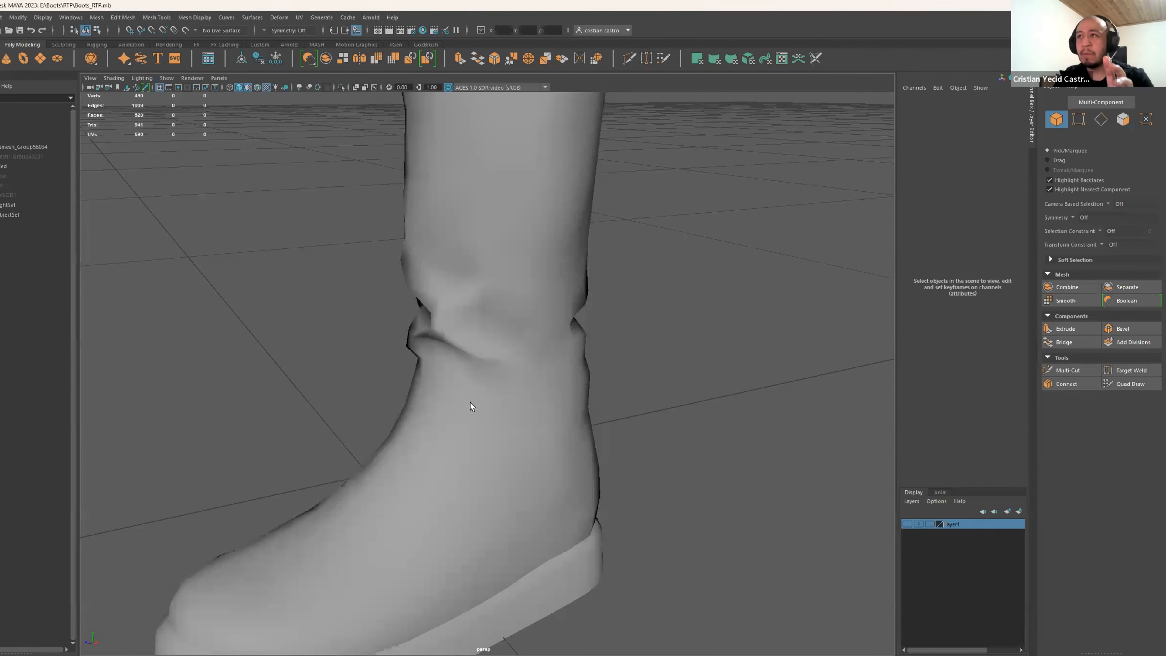
alt+right_drag(471, 406, 518, 365)
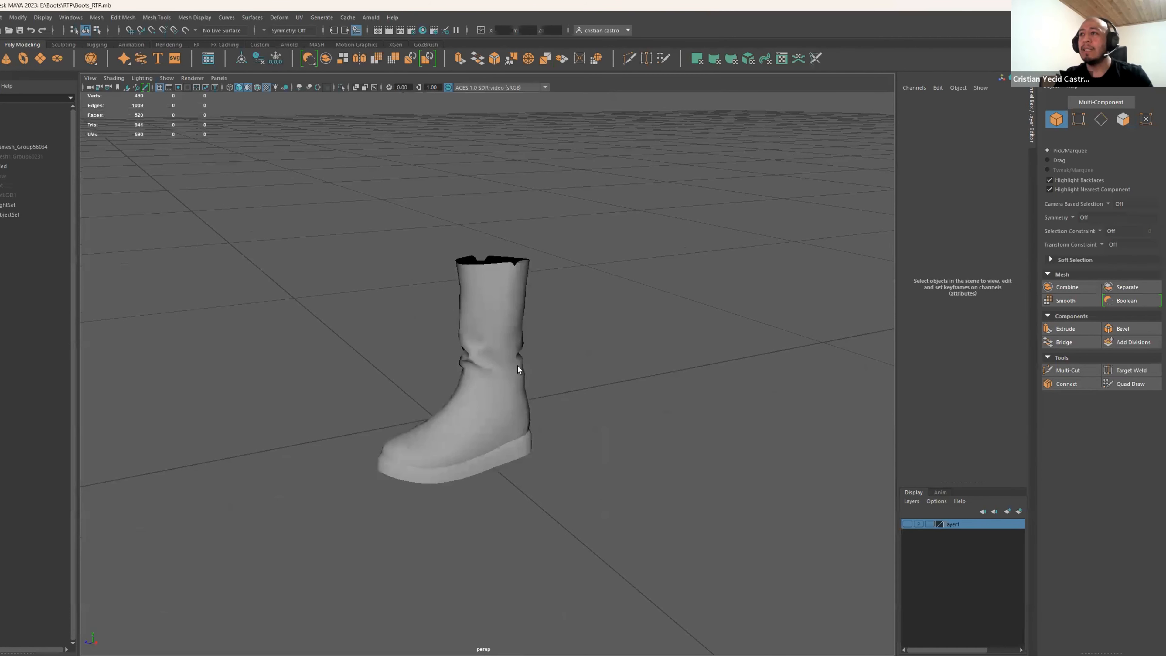
alt+drag(517, 365, 542, 364)
alt+right_drag(541, 364, 579, 364)
alt+middle_drag(559, 326, 553, 365)
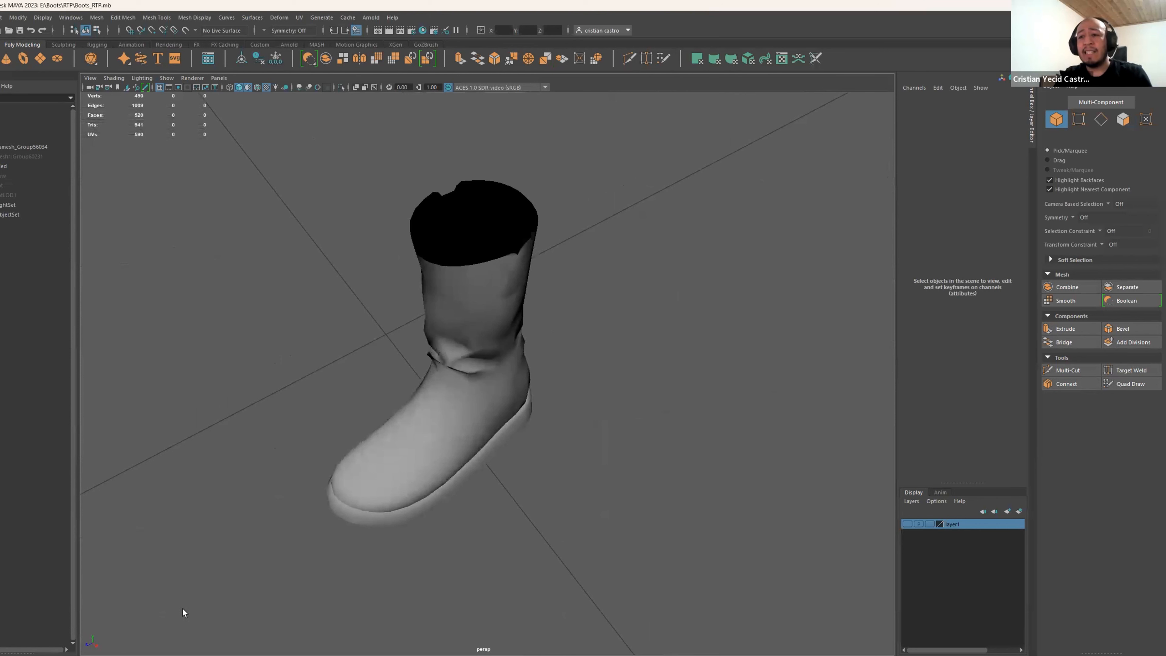
Step: Switch to Blender and close its open FBX export dialog
click(179, 655)
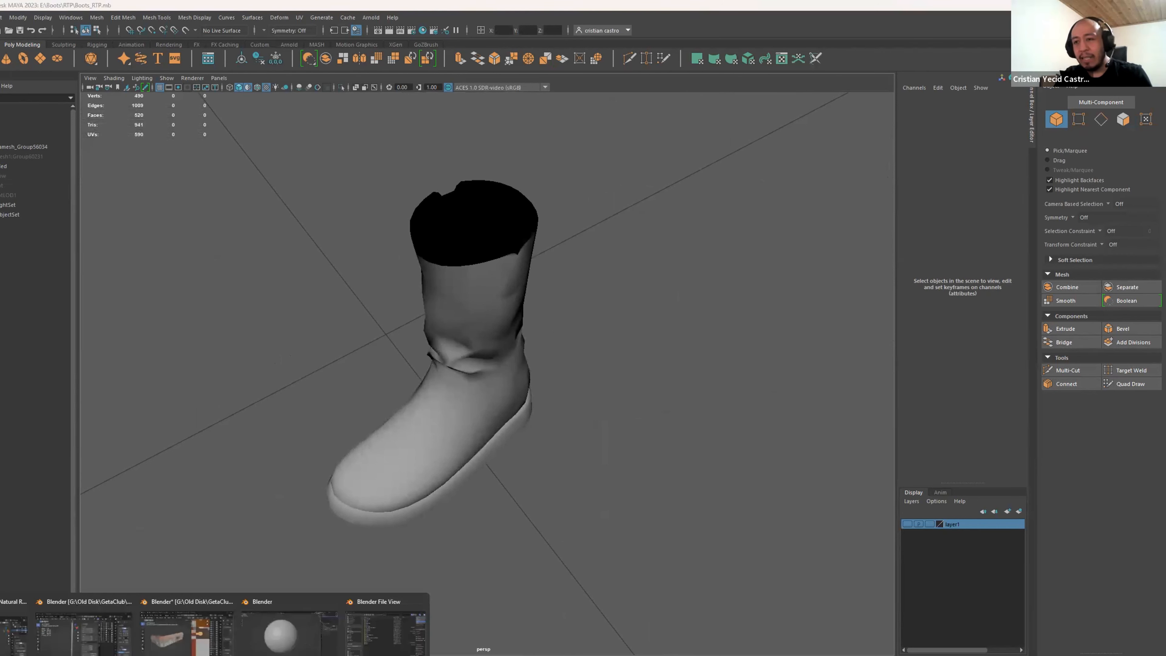
click(384, 632)
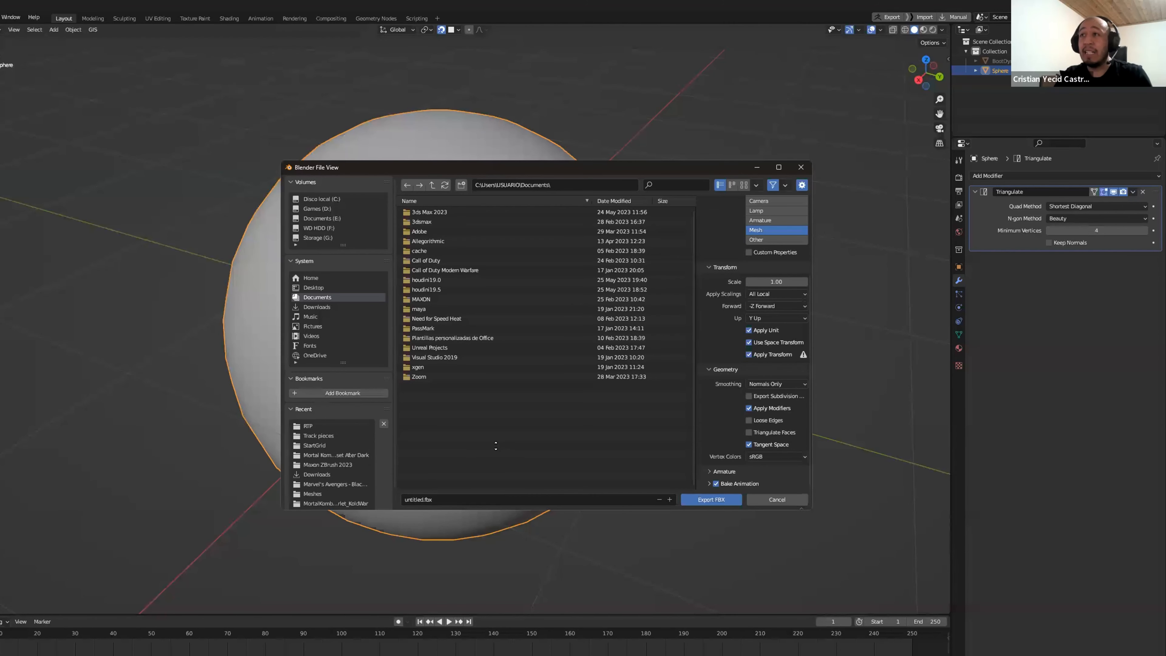
click(804, 168)
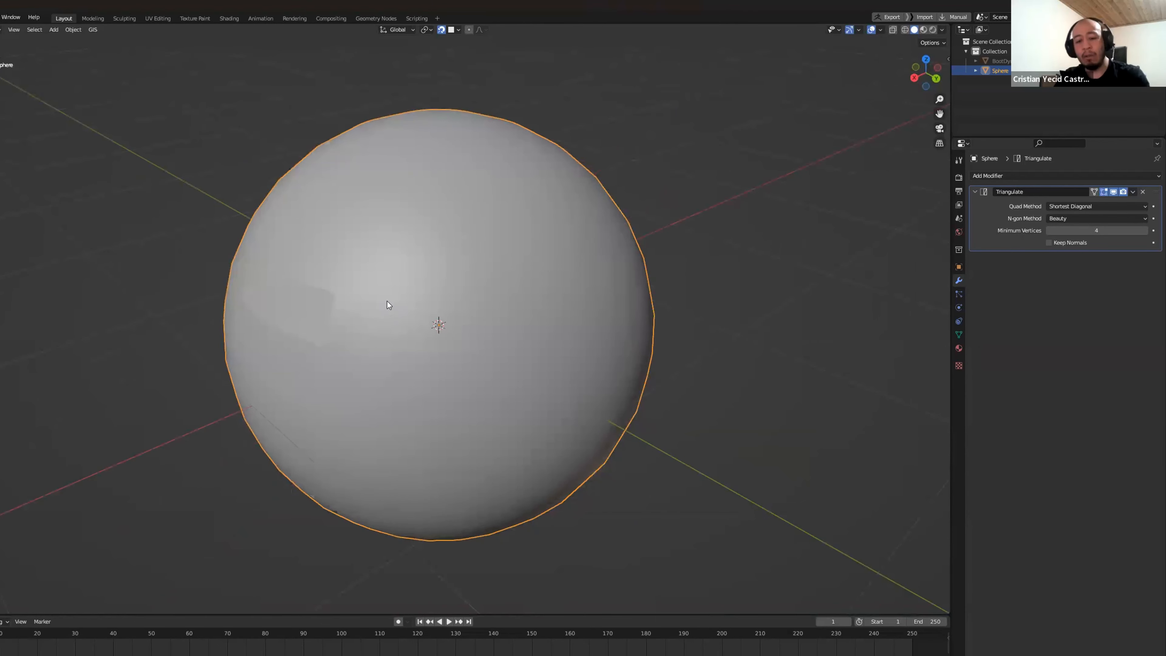
Step: Enter Edit Mode on the sphere and turn on the Face Orientation overlay
key(Tab)
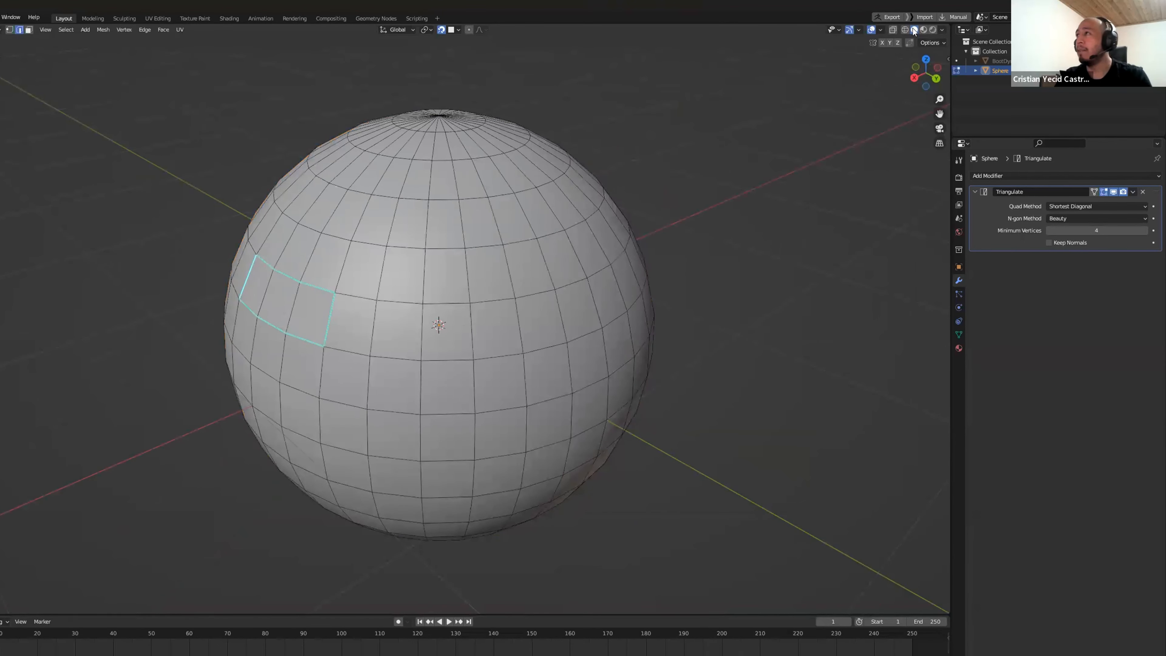
click(881, 29)
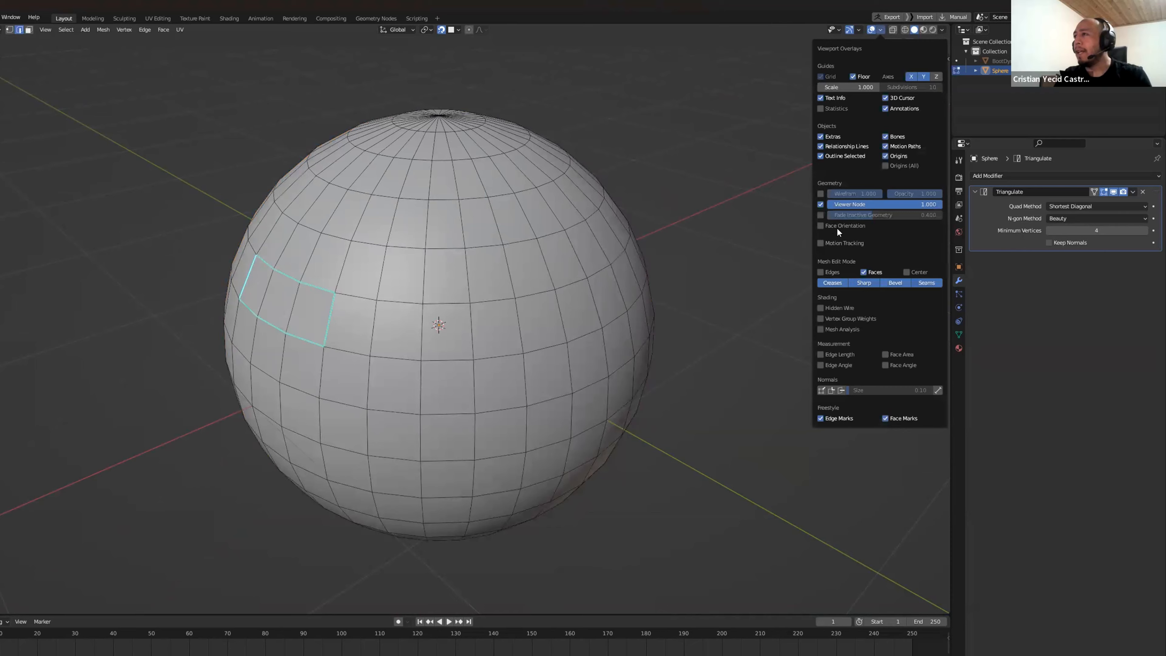
click(830, 226)
middle_drag(69, 149, 112, 129)
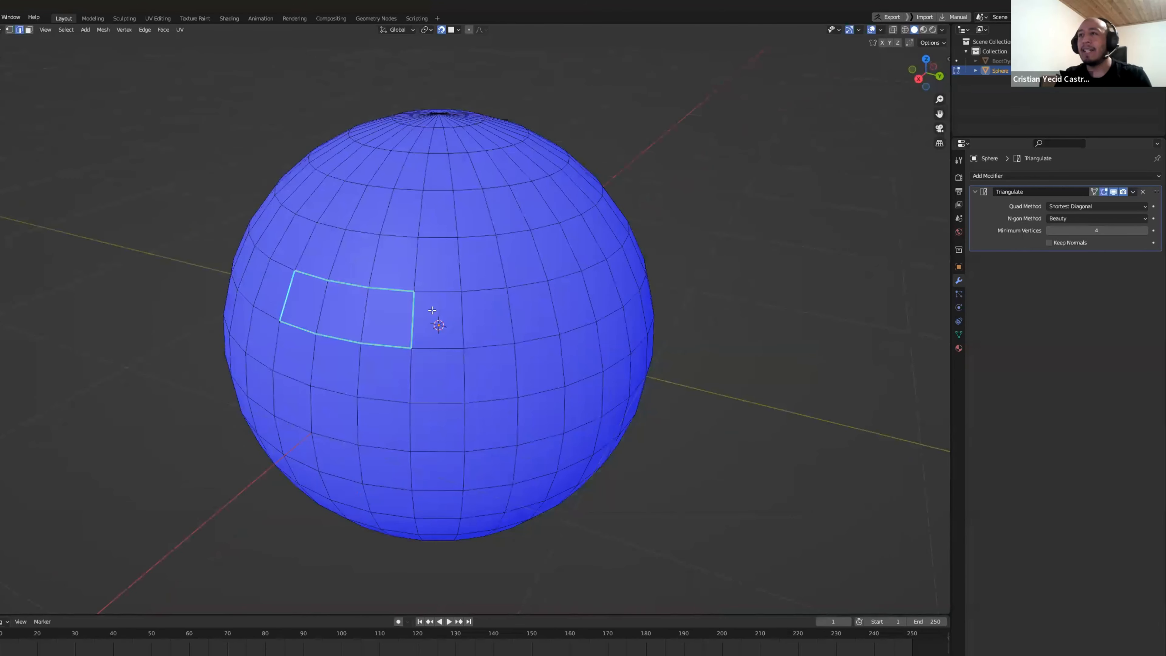
scroll(113, 130, up, 1)
Step: Select the sphere's separated three-face patch in face mode and recalculate its normals with the Inside option enabled
click(29, 30)
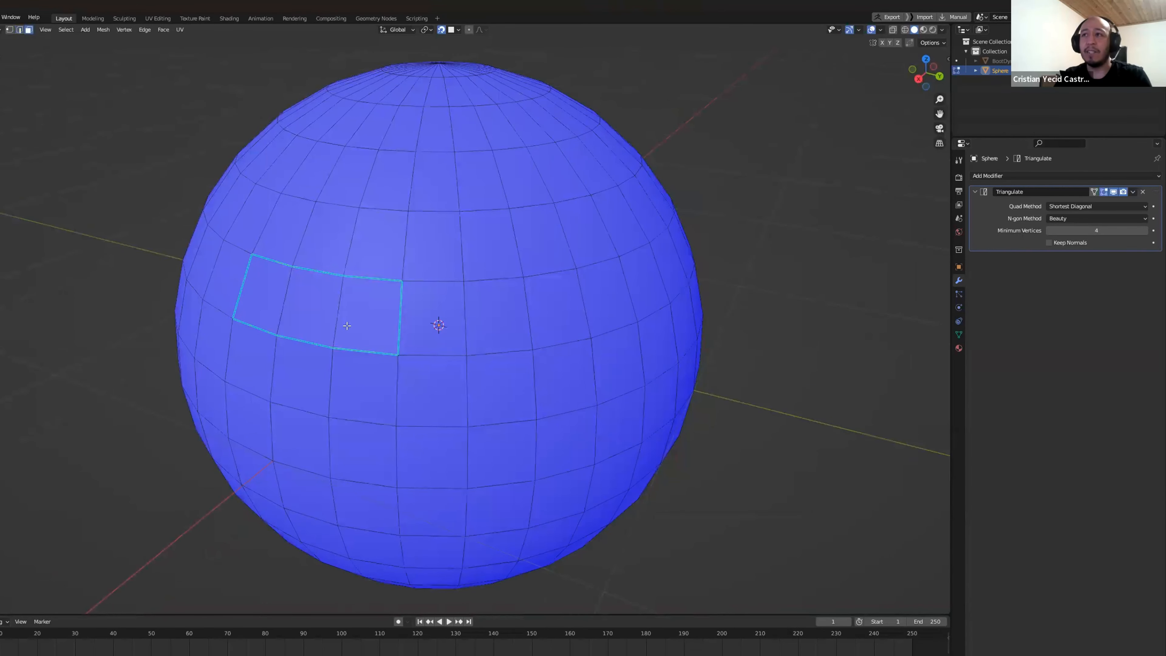
click(383, 303)
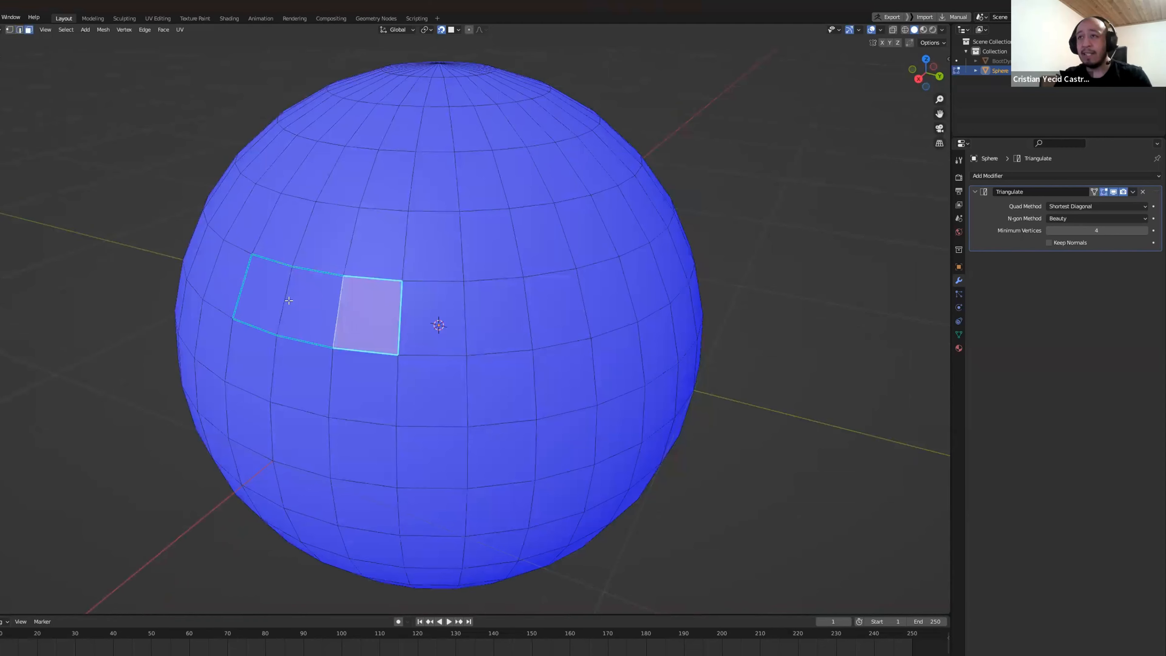
key(l)
key(shift+n)
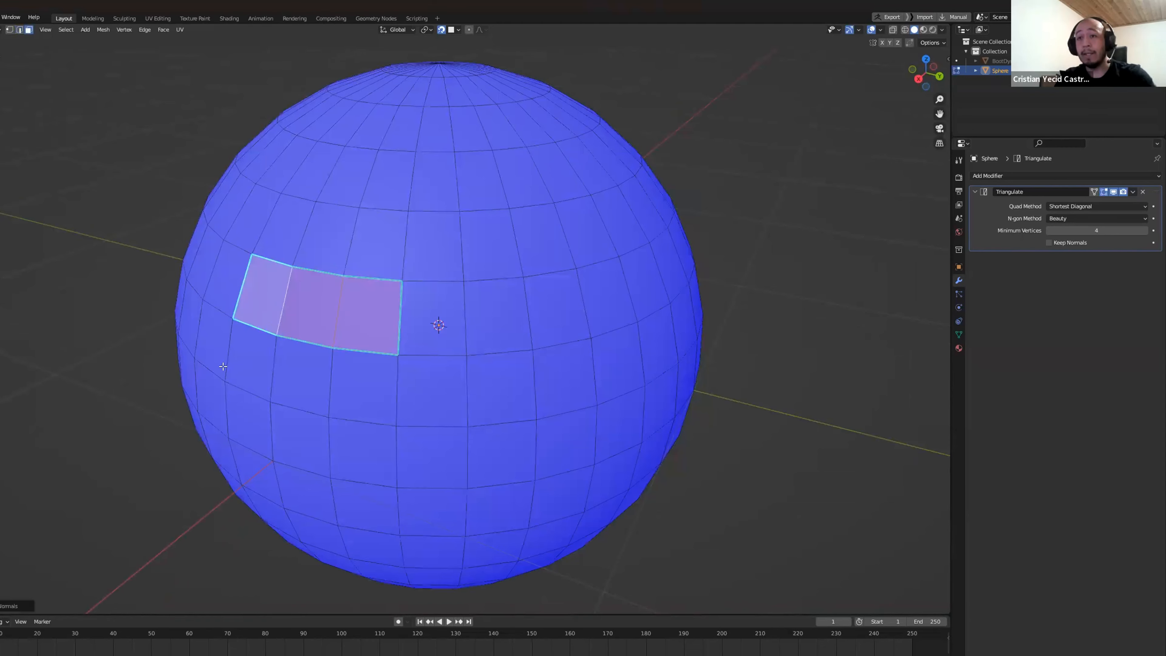
click(14, 606)
click(18, 603)
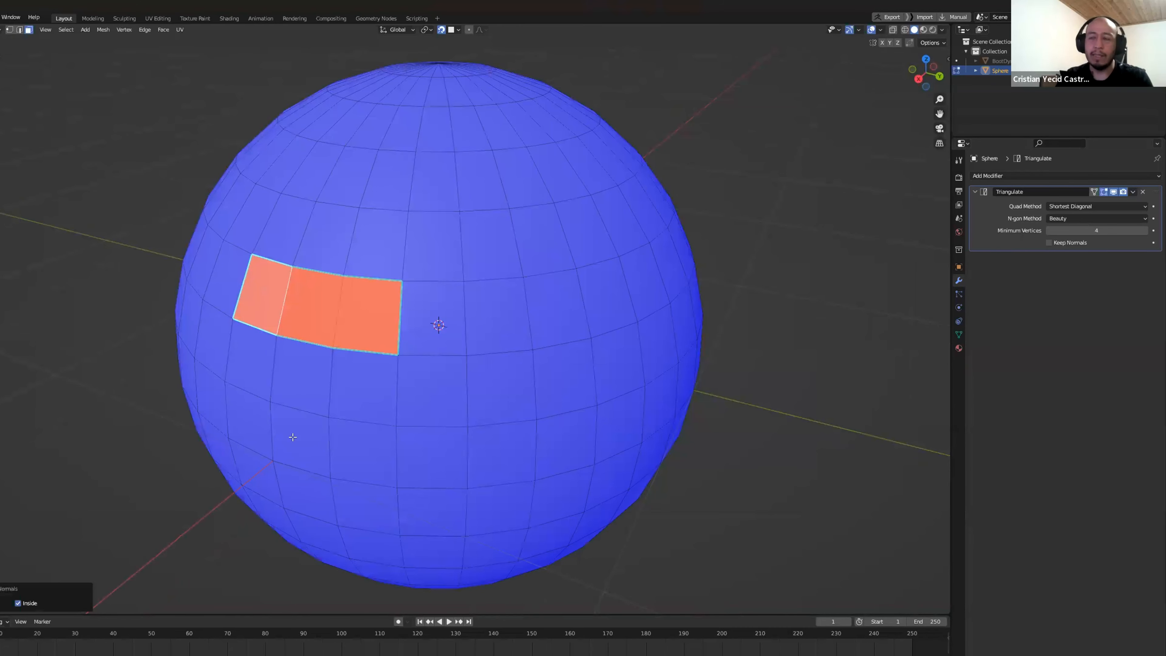
Step: Return to Object Mode and compare the patch's face orientation from outside and inside the sphere
key(Tab)
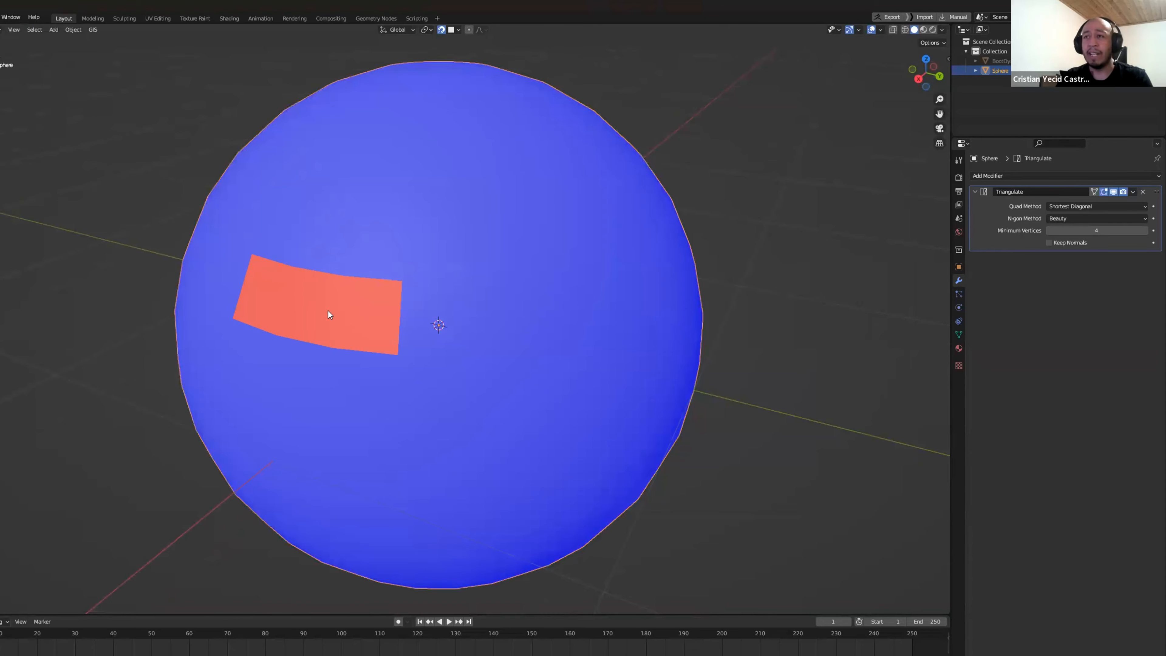
middle_drag(353, 380, 294, 394)
middle_drag(223, 381, 248, 266)
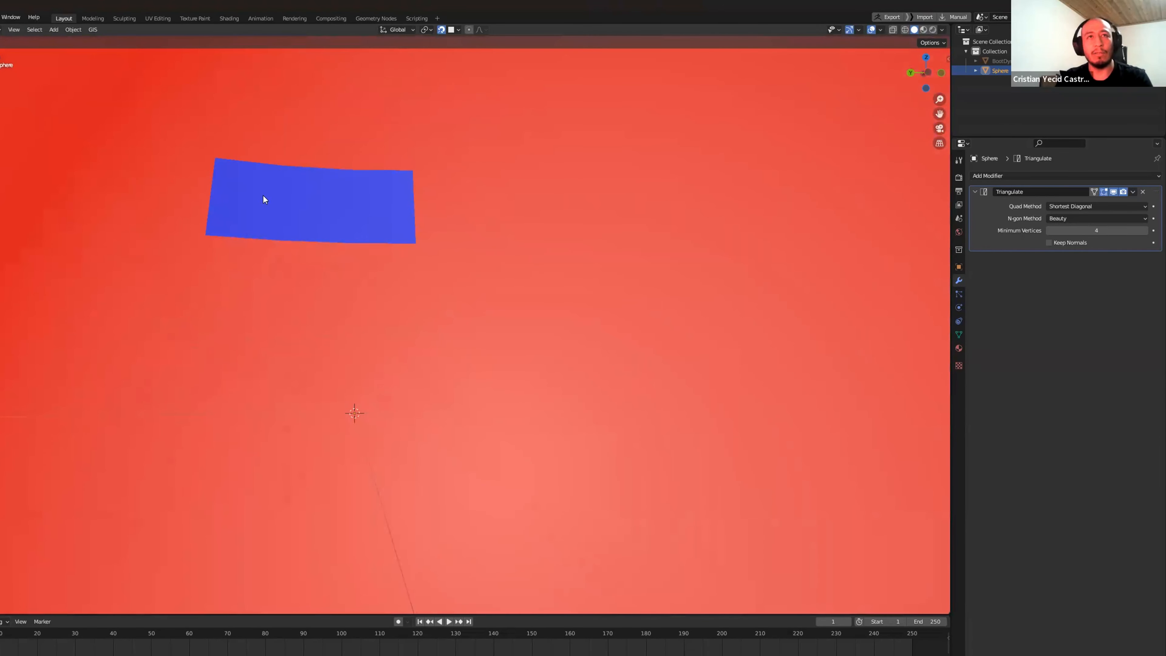
scroll(271, 200, down, 6)
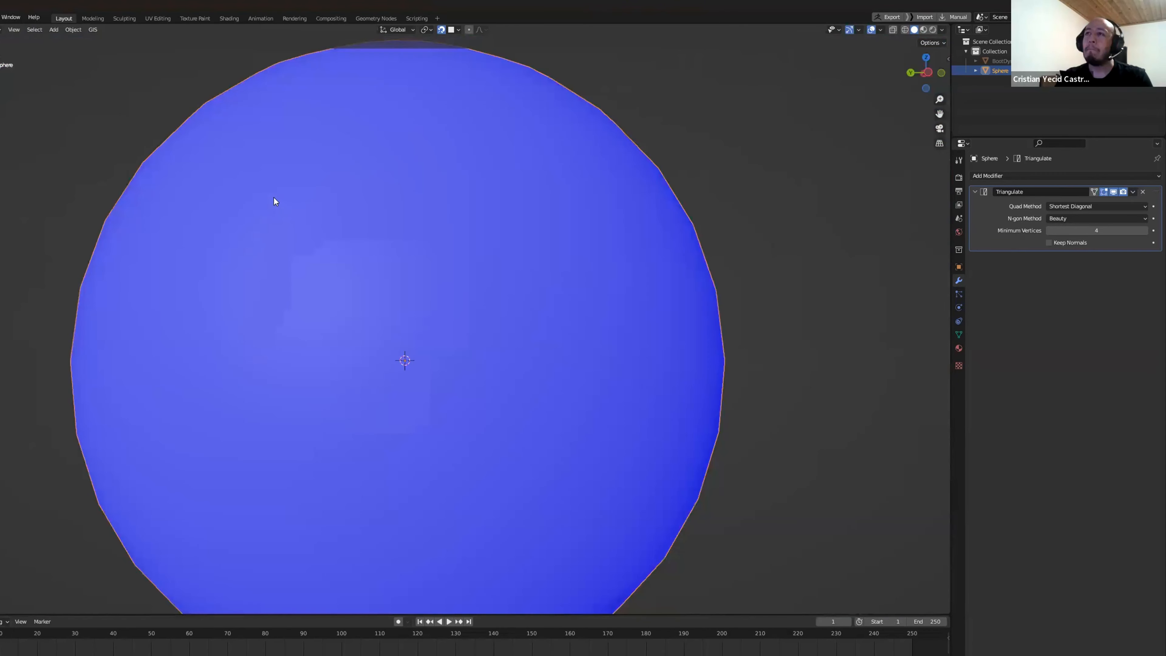
middle_drag(305, 252, 403, 260)
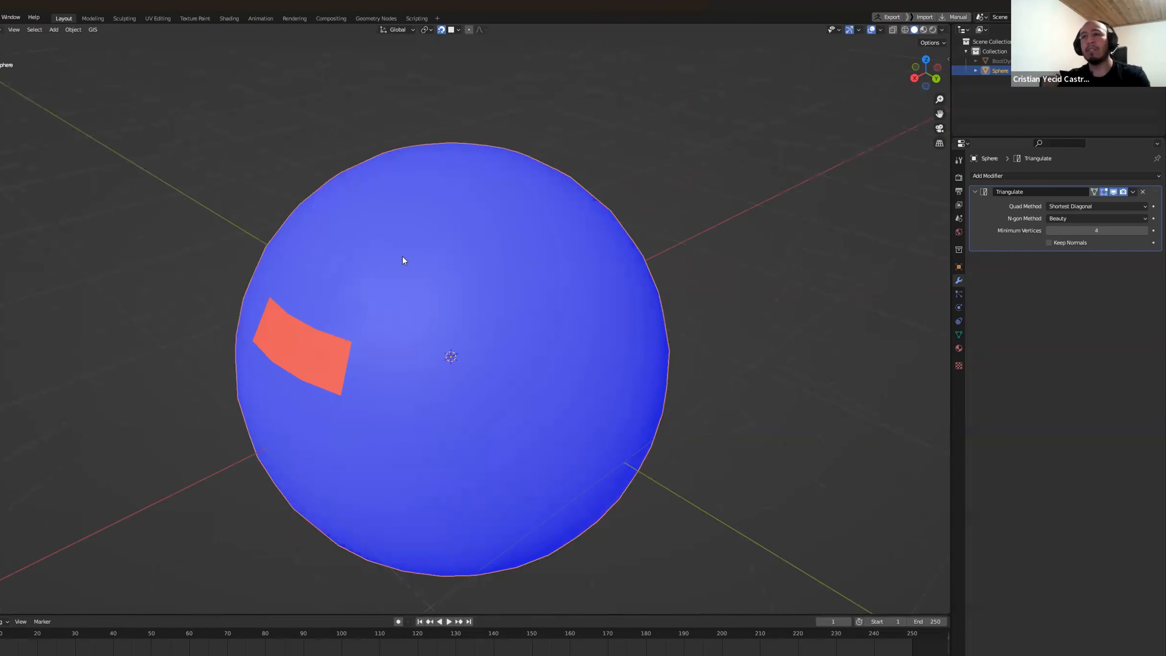
Step: Recalculate the selected patch's normals again in Edit Mode and toggle the Inside option
key(Tab)
key(Tab)
key(Tab)
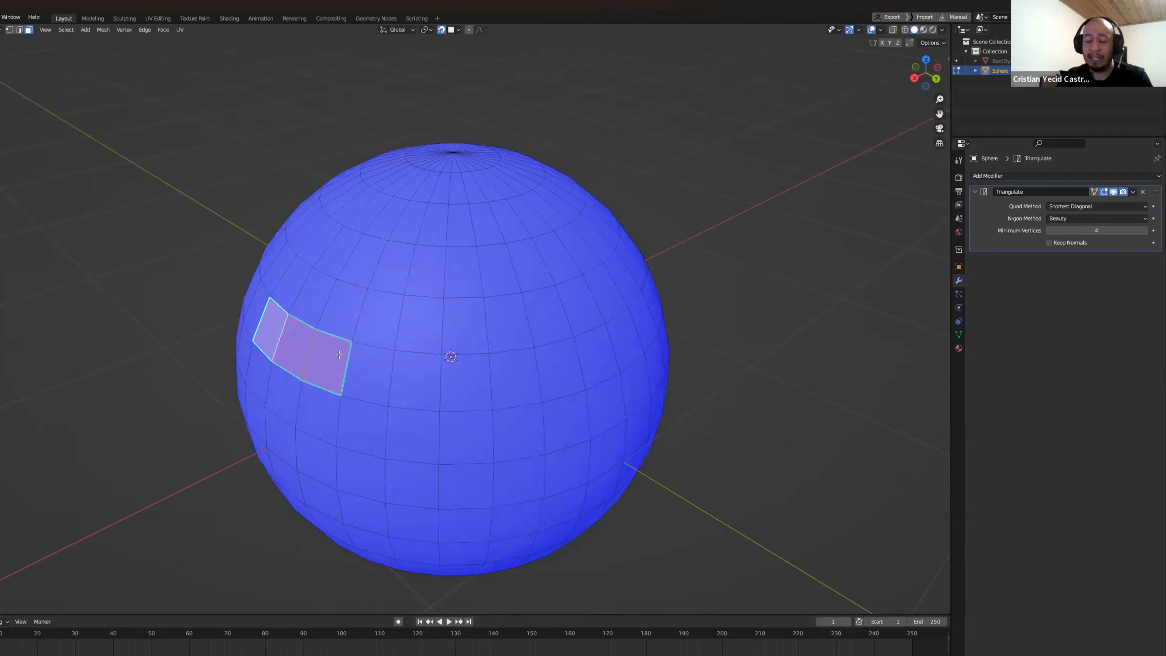
key(shift+n)
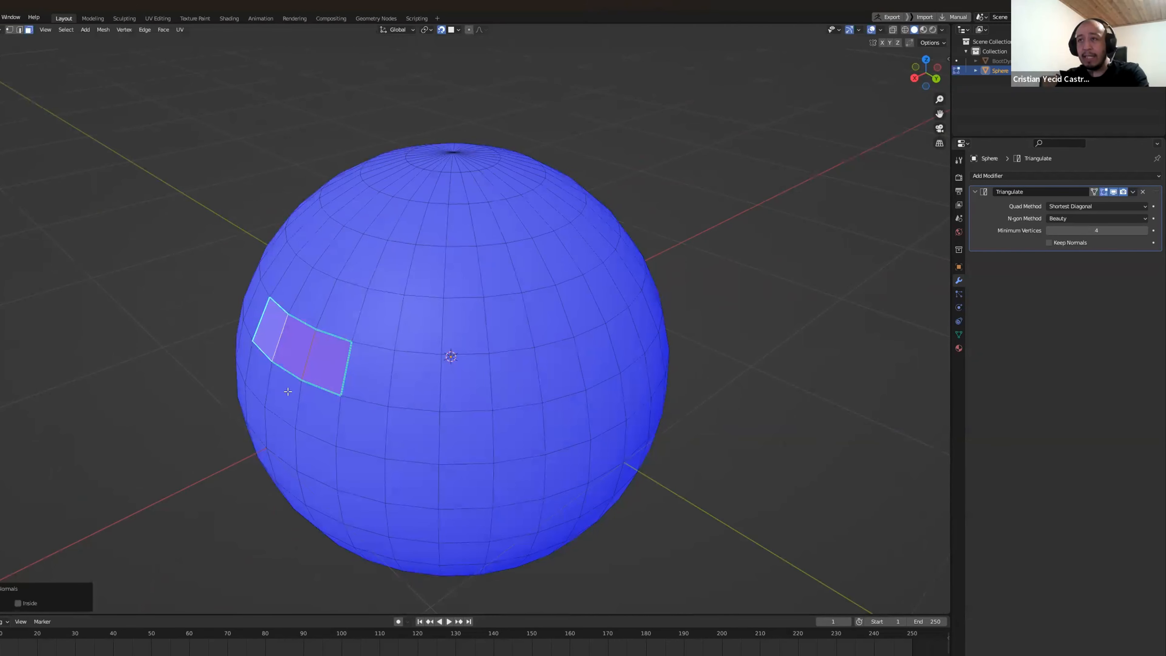
click(17, 603)
middle_drag(234, 476, 182, 436)
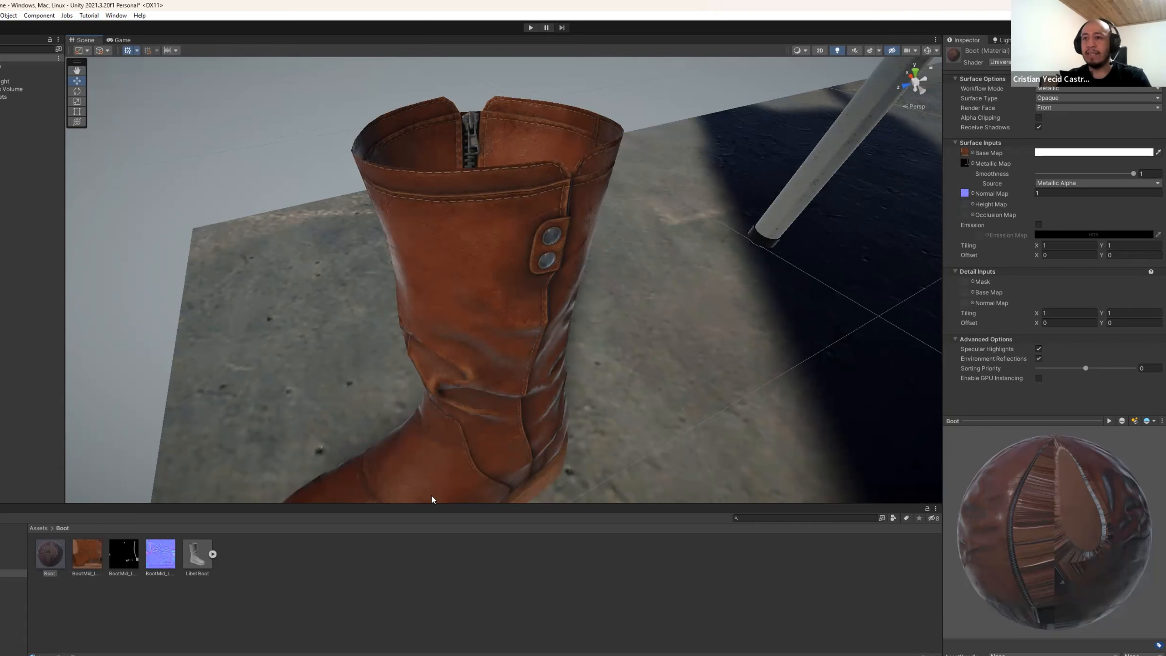
Step: Check the boot FBX files in the Texture folder, and view the whole boot in Unity's scene
key(alt+Tab)
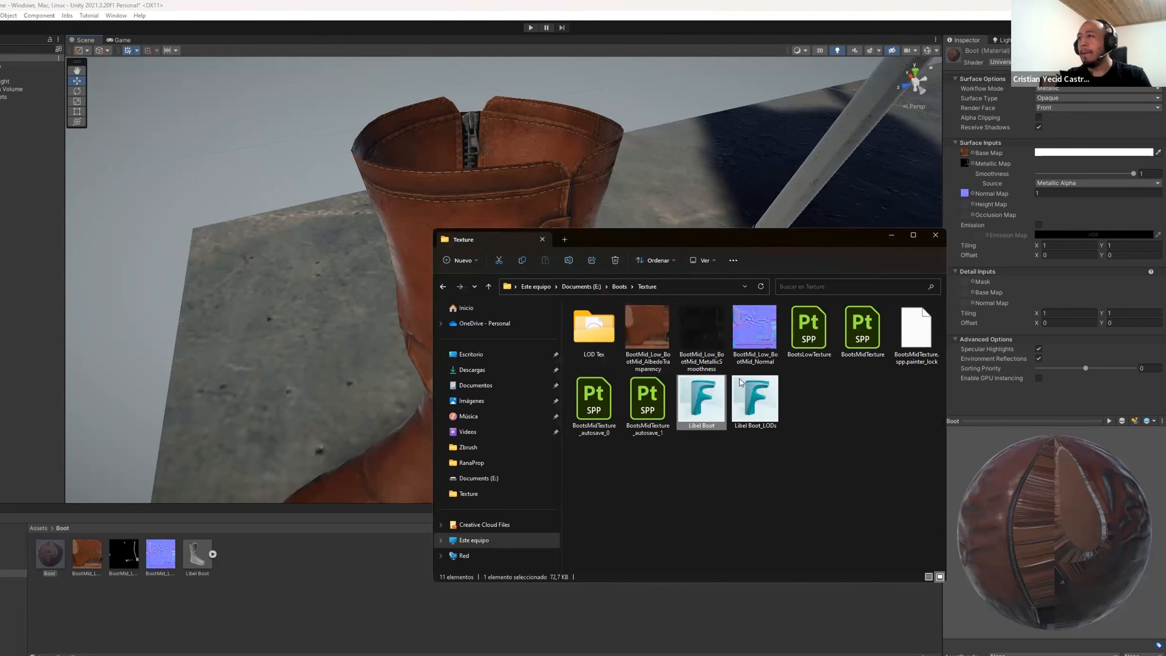
click(891, 236)
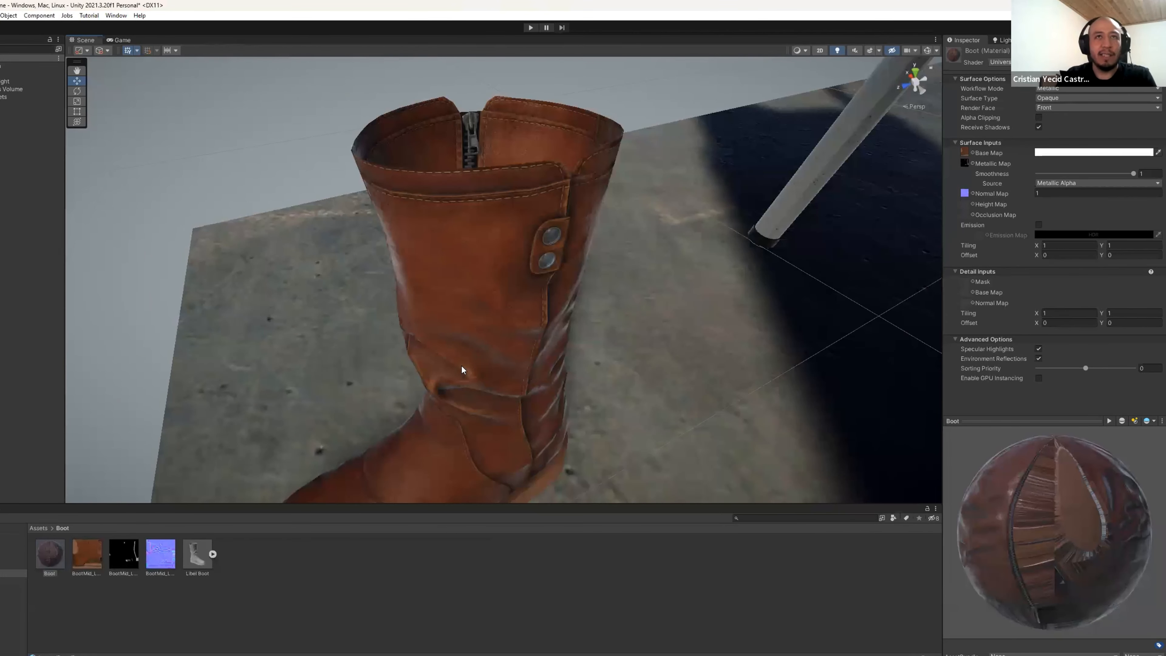
scroll(465, 365, down, 4)
alt+drag(465, 364, 565, 344)
click(565, 343)
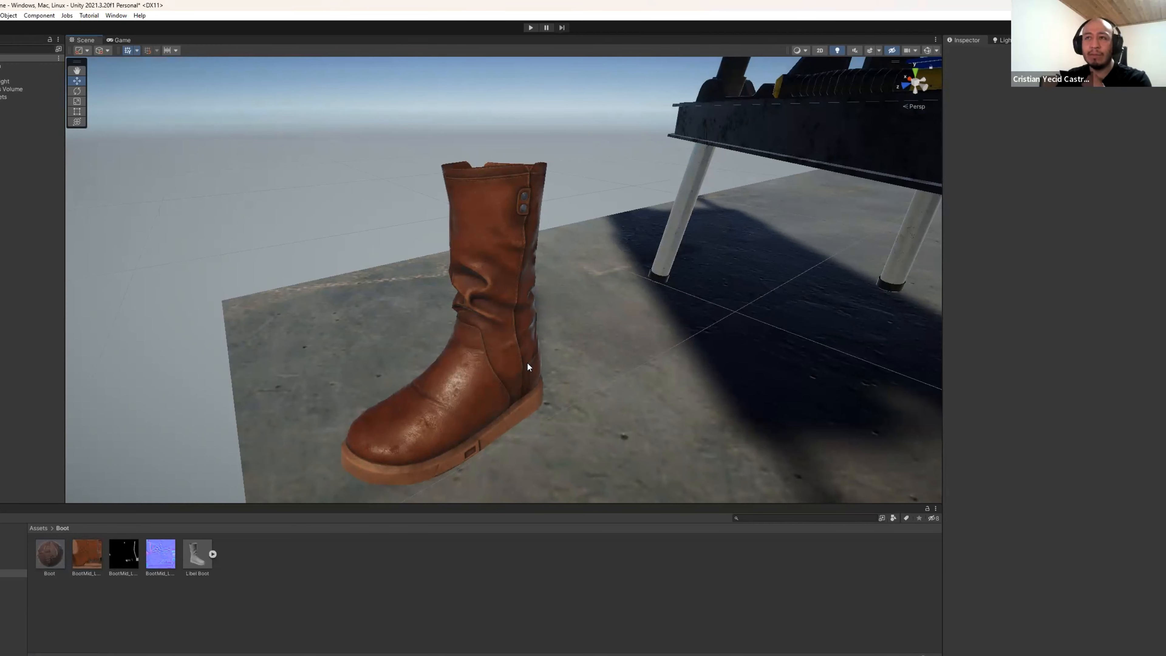
Step: Inspect the boot object and its Boot material, and examine the boot from several angles within the workshop scene
click(516, 322)
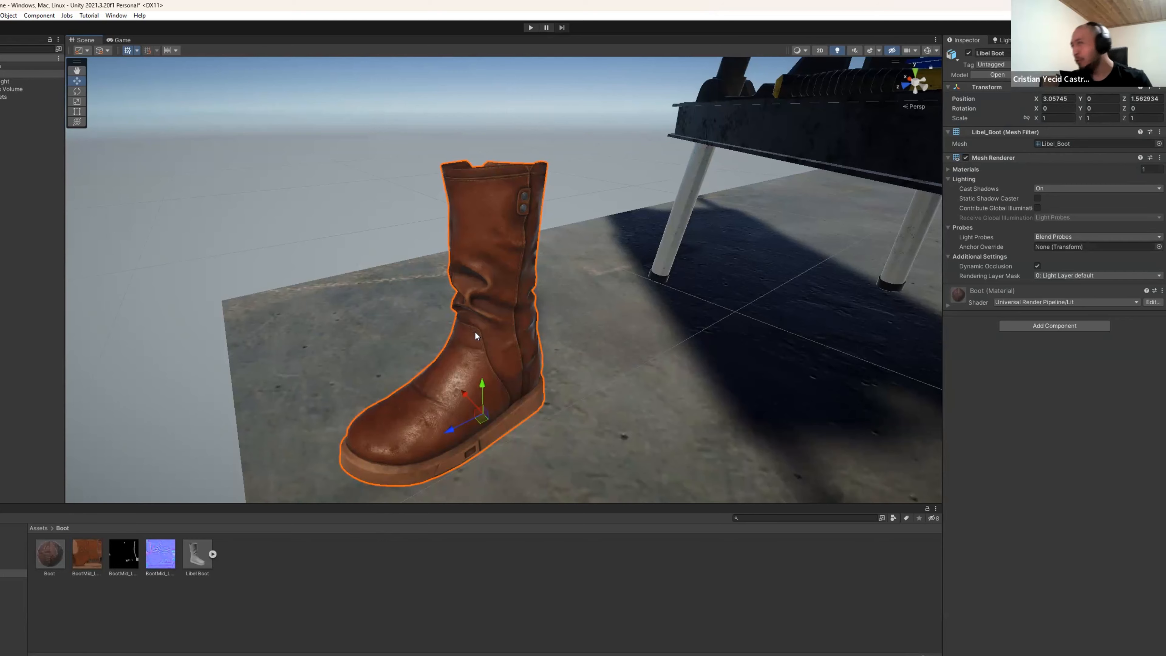
click(367, 247)
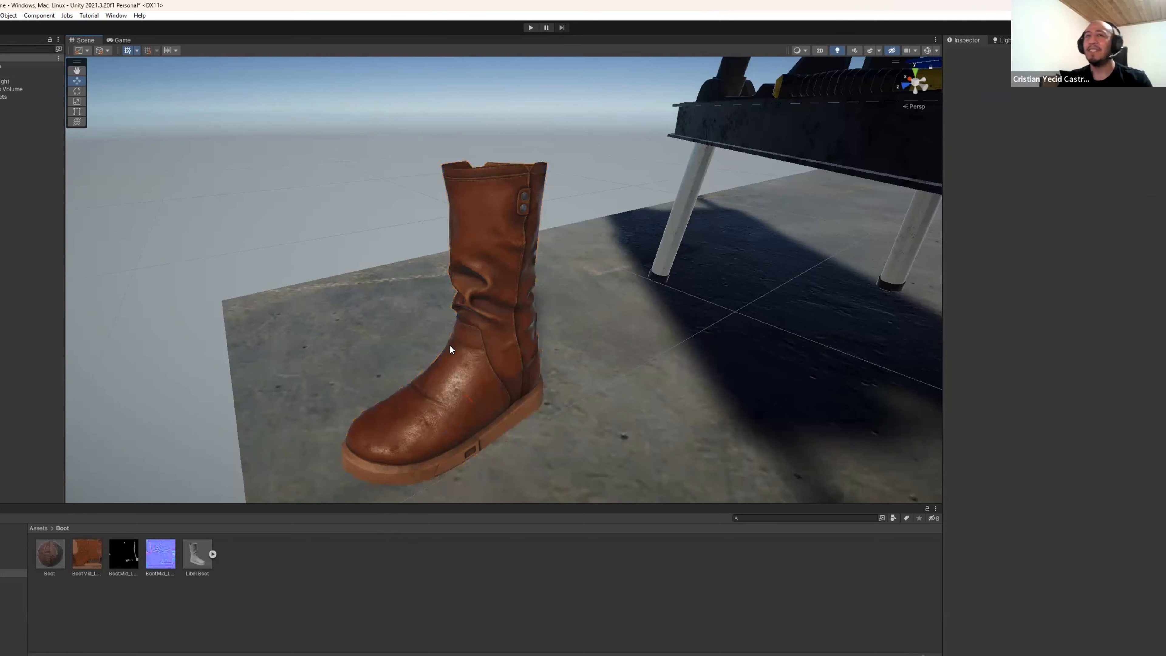
alt+drag(476, 347, 523, 390)
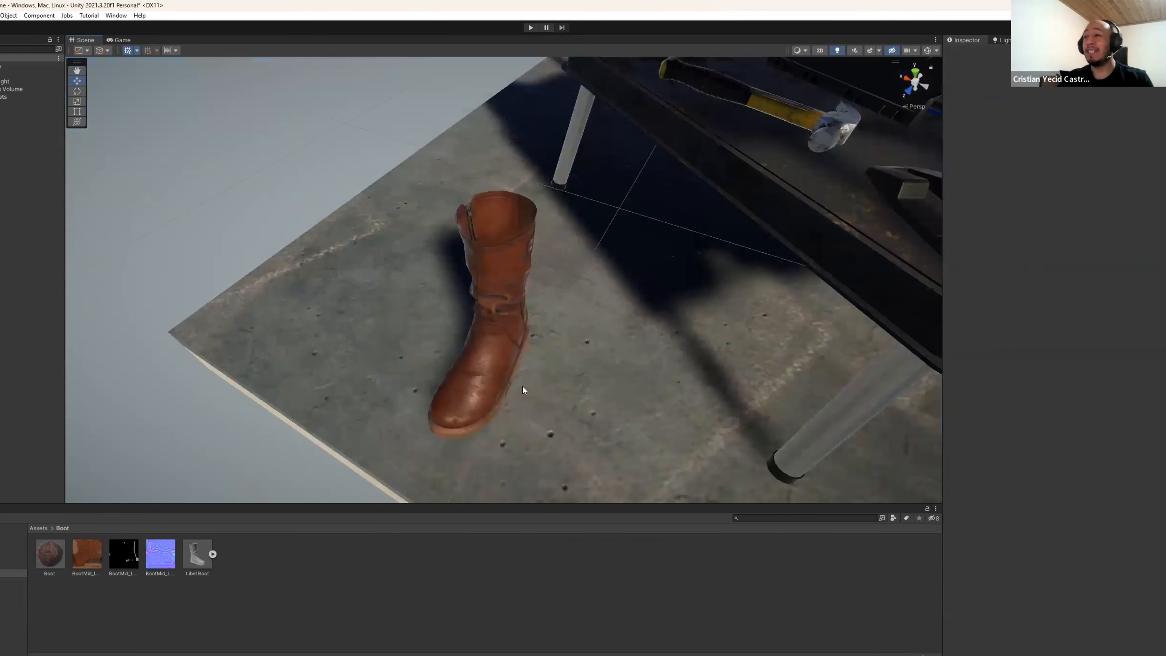
click(50, 555)
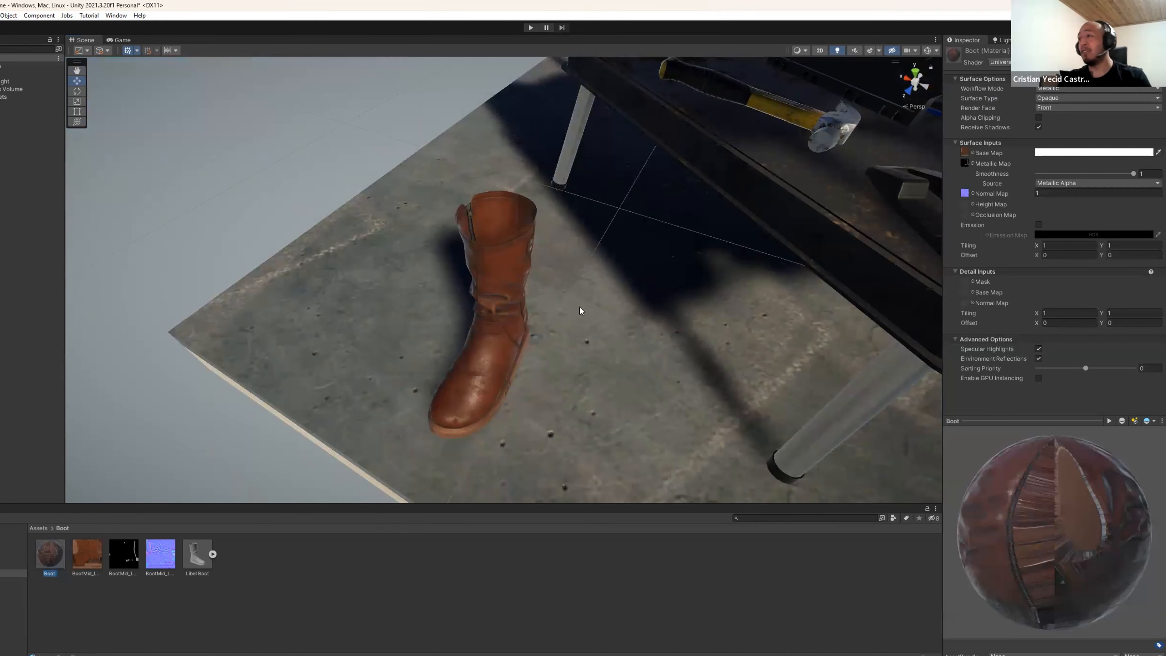
click(298, 208)
alt+drag(537, 322, 473, 280)
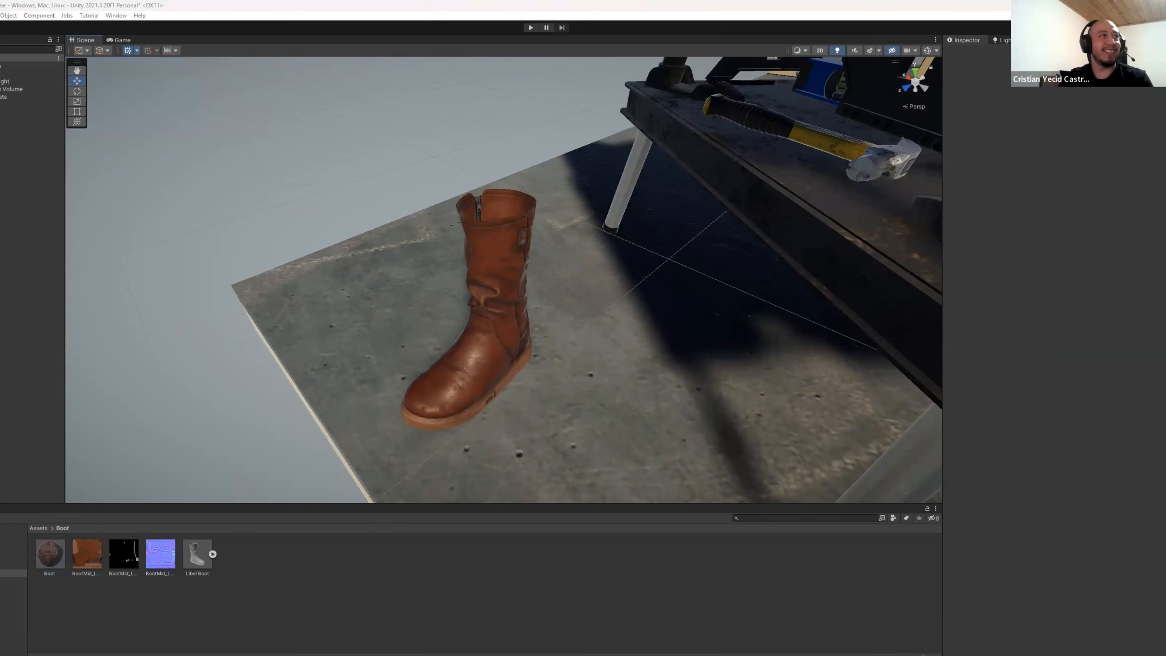
alt+drag(498, 338, 581, 308)
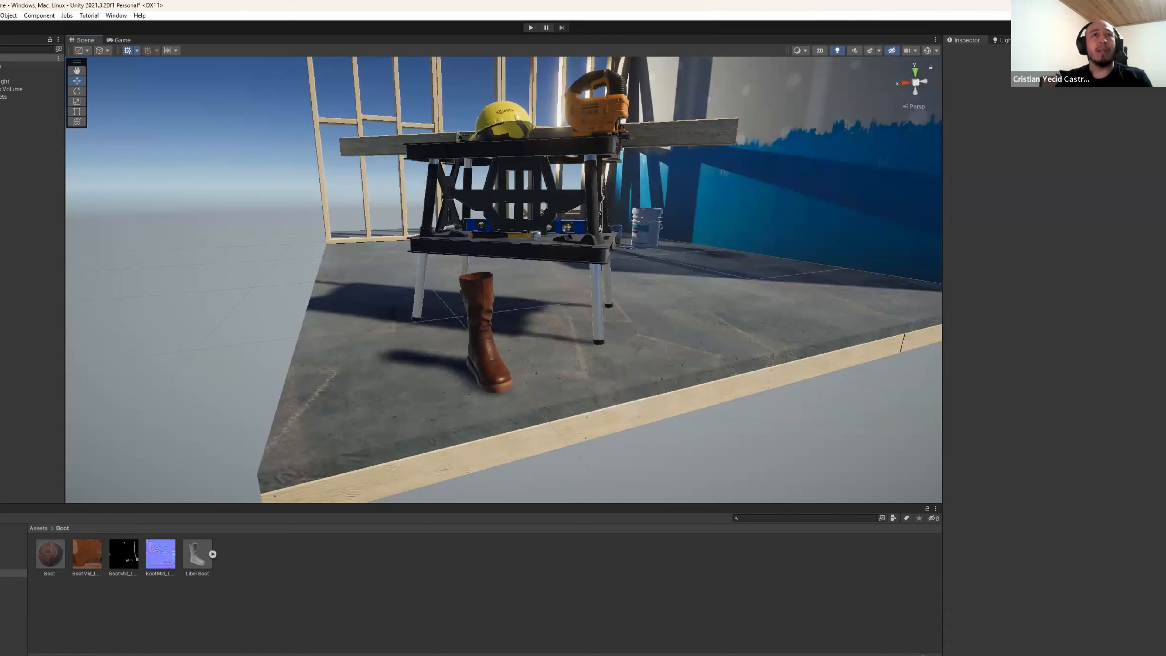
Step: Switch to the browser and look through the HDRI library on Poly Haven
drag(1165, 262, 469, 262)
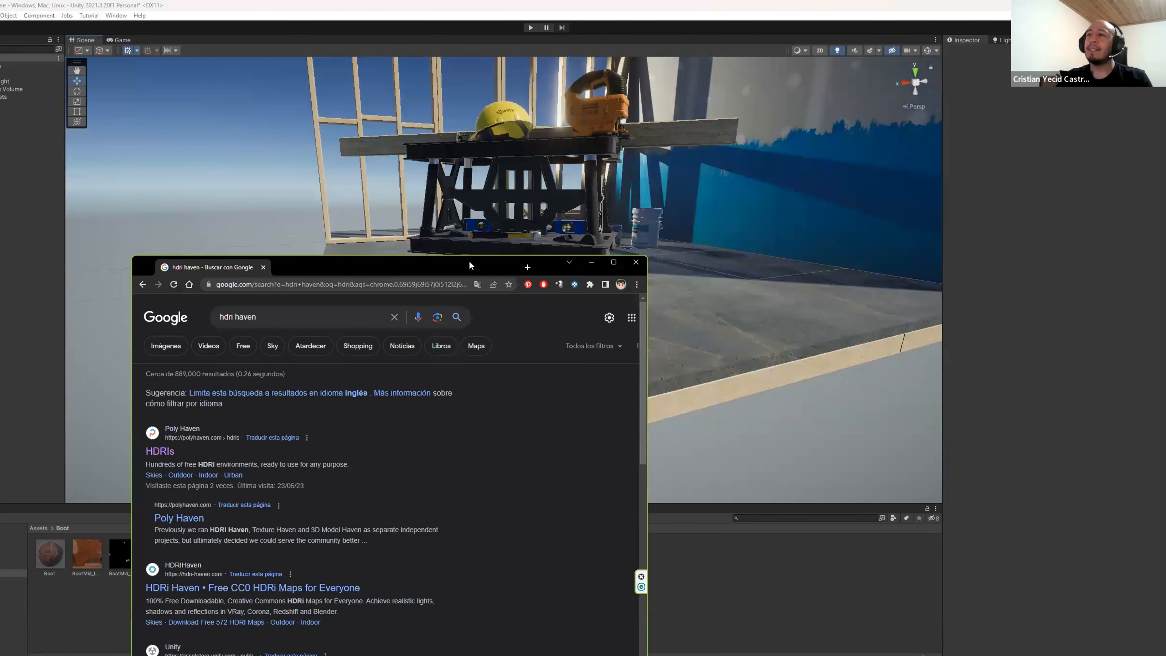
double_click(386, 265)
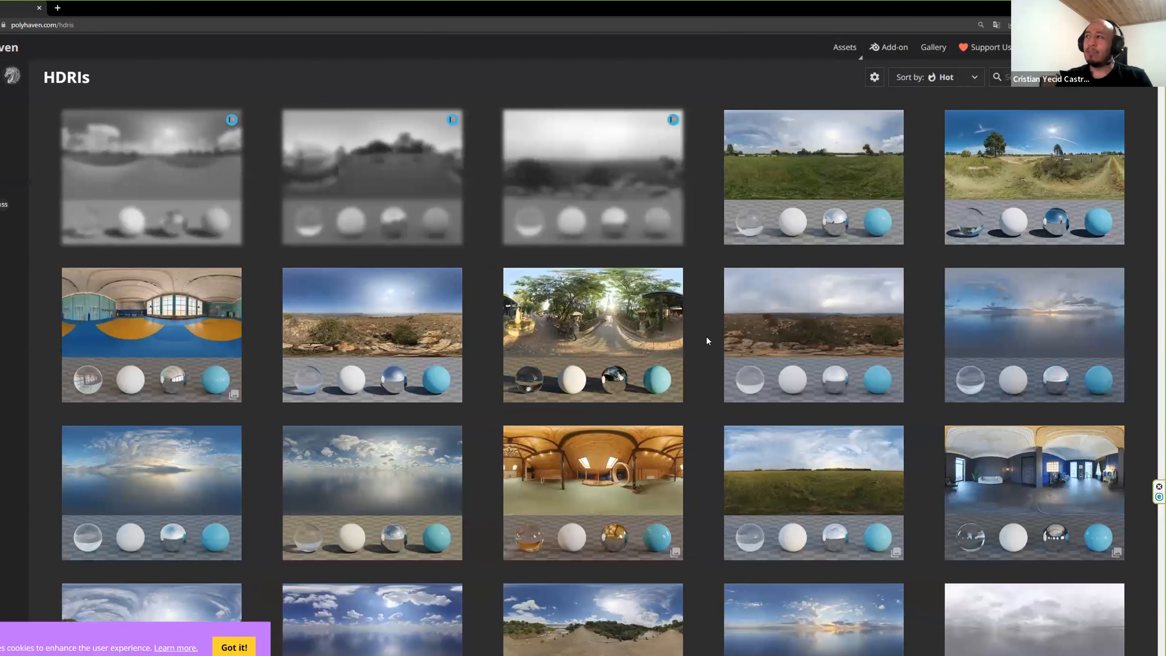
scroll(706, 337, down, 3)
scroll(707, 337, down, 10)
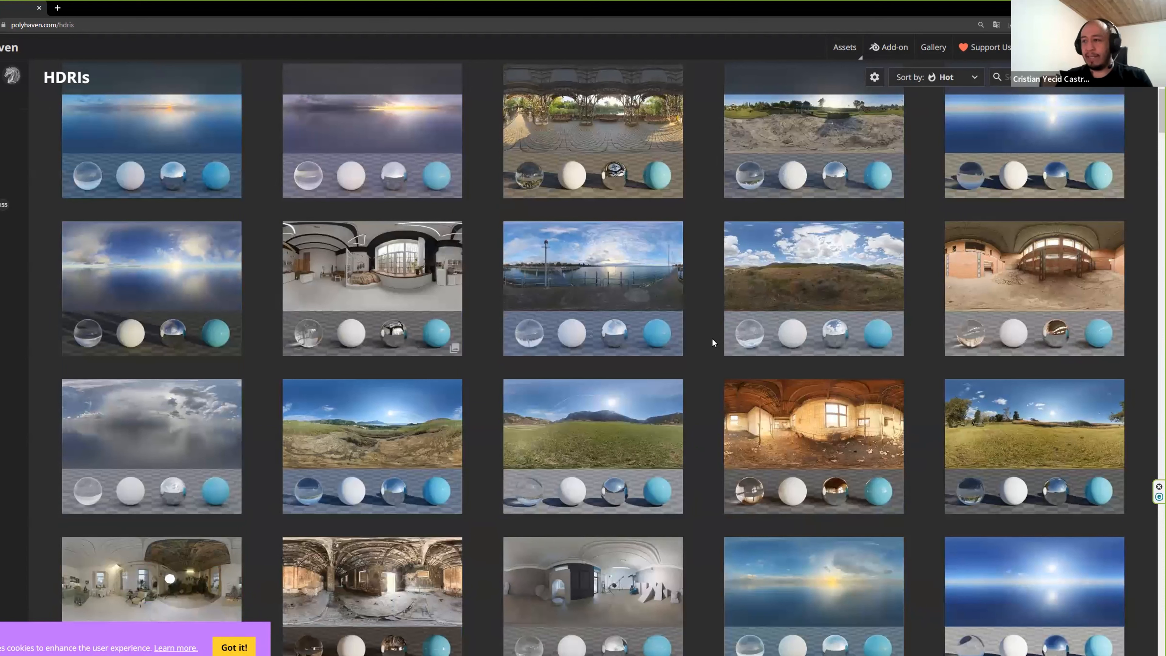
scroll(711, 341, down, 13)
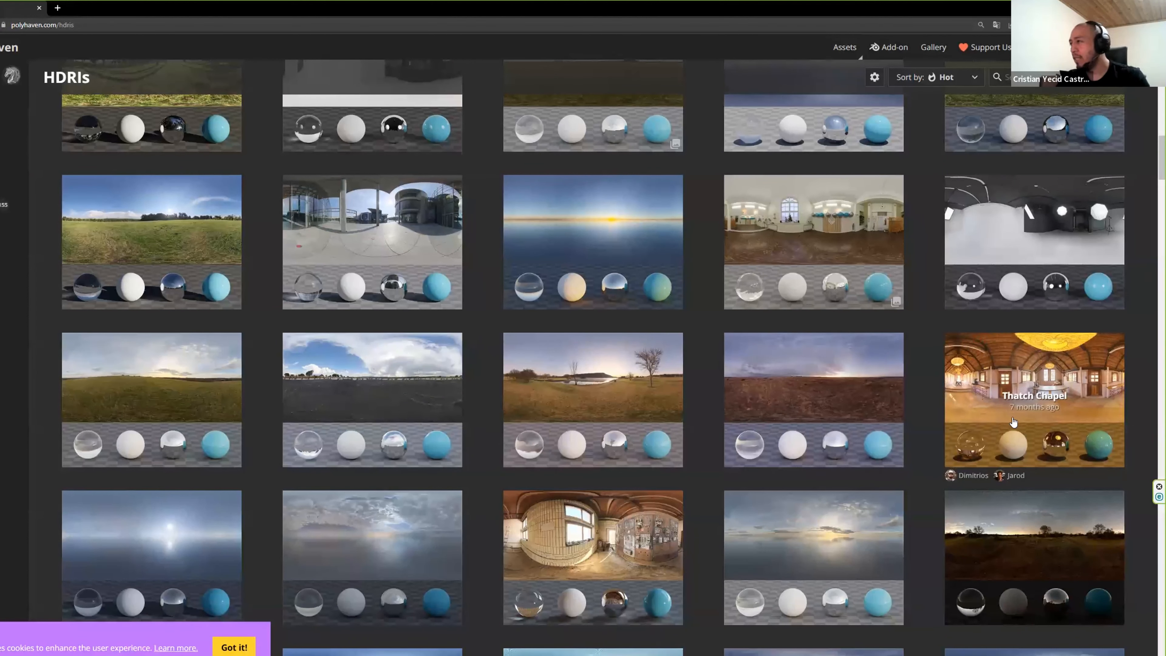
Step: Open the Thatch Chapel HDRI and download it in 4K
click(1047, 397)
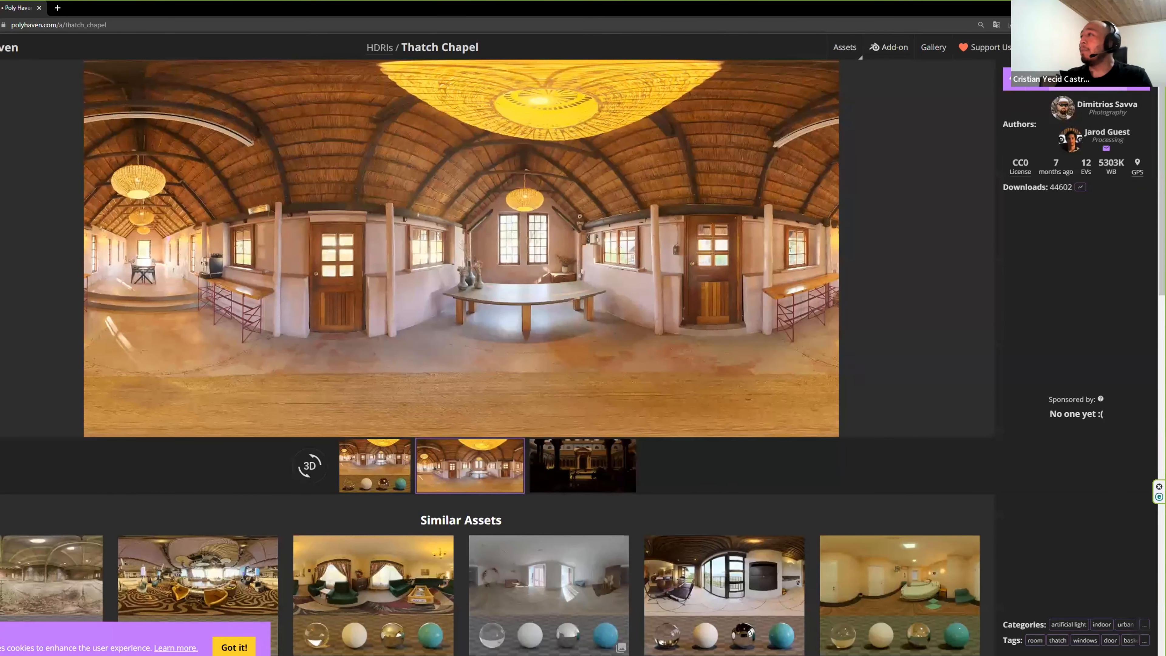
click(1088, 80)
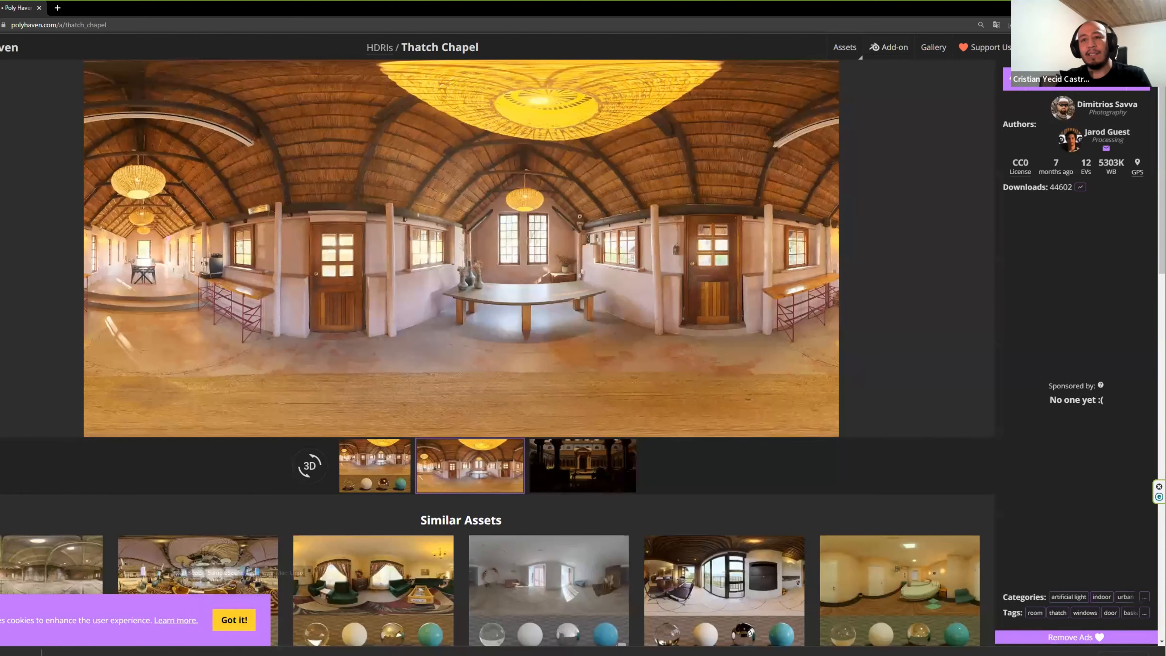
click(263, 623)
Step: Show the downloaded thatch_chapel_4k file in its folder and return to the HDRI page
click(176, 653)
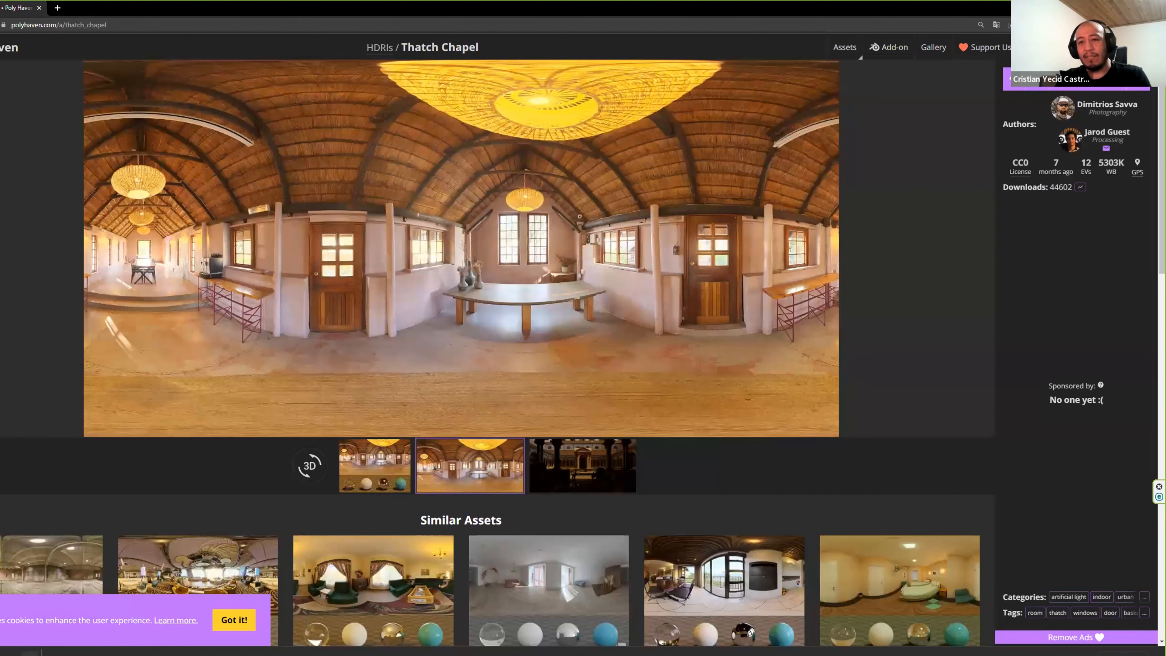
click(31, 653)
click(76, 627)
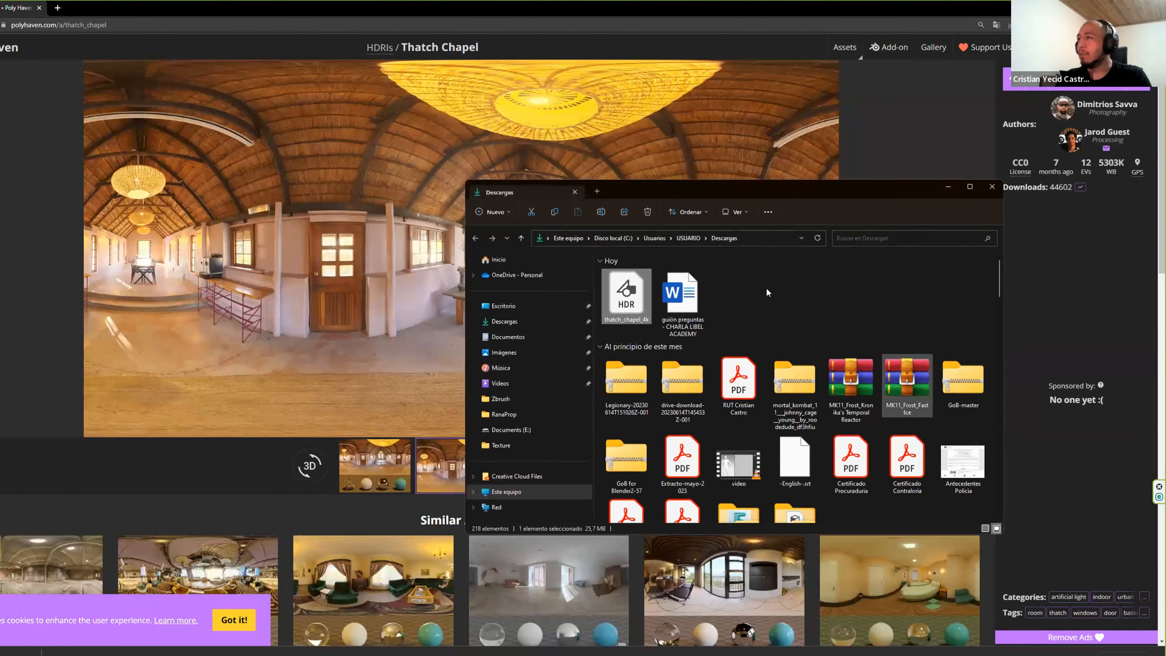
click(629, 542)
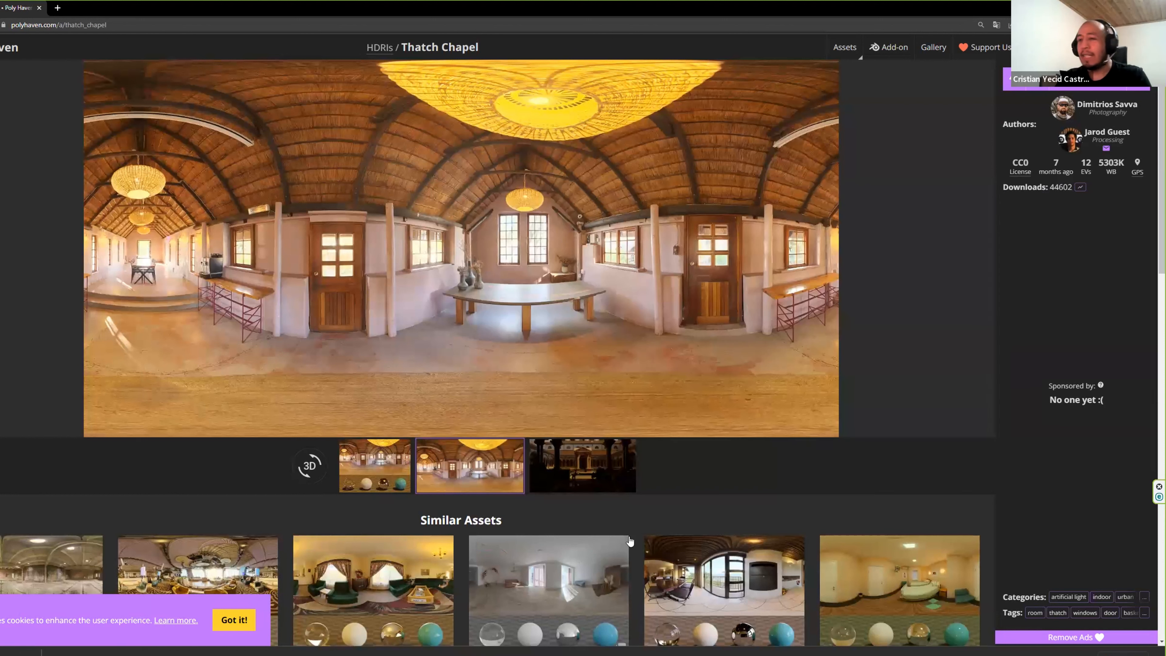
Step: Switch to Unity, create a Skybox folder in Assets, and import the thatch_chapel_4k HDRI into it
key(alt+Tab)
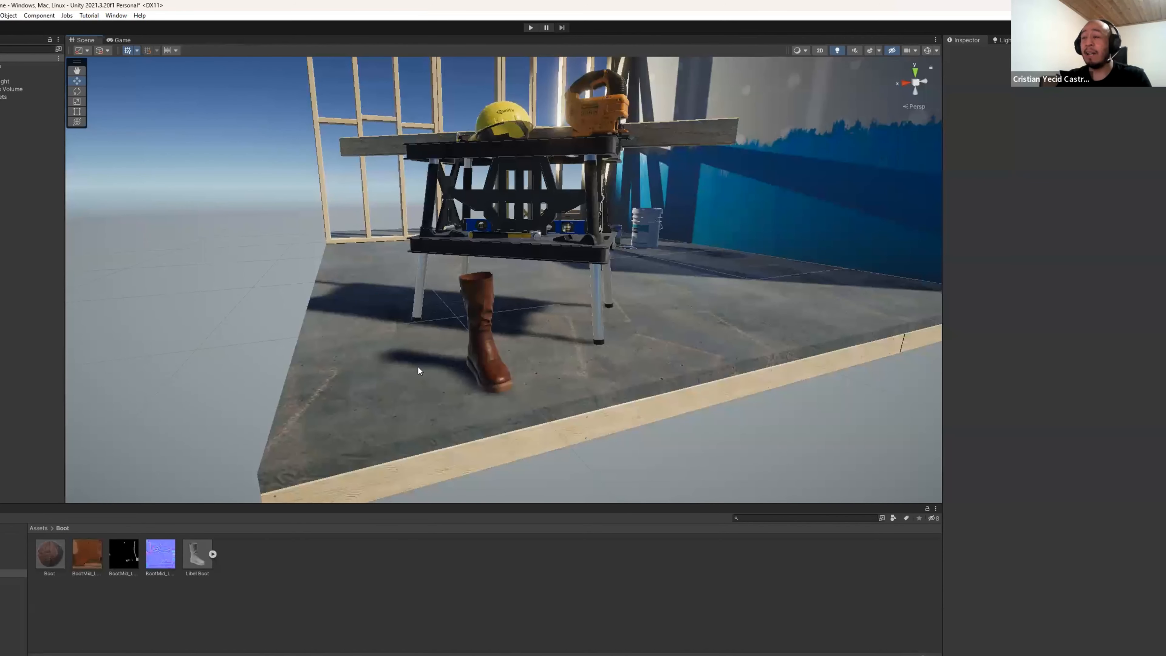
alt+drag(418, 370, 333, 448)
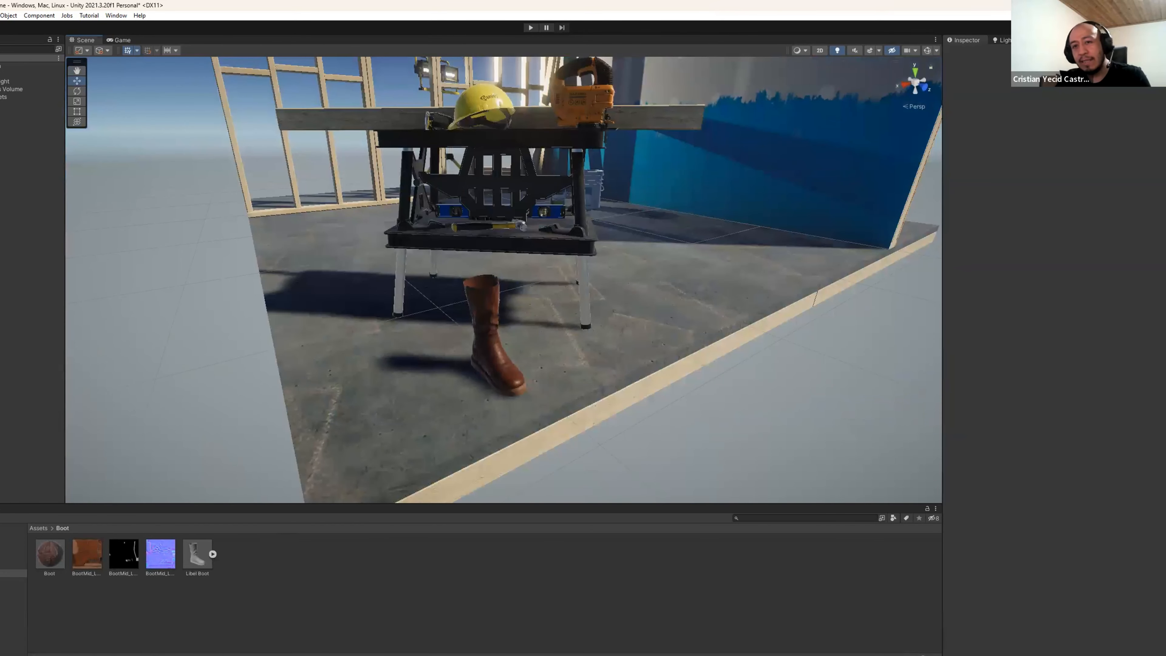
click(38, 528)
right_click(431, 582)
mouse_move(496, 304)
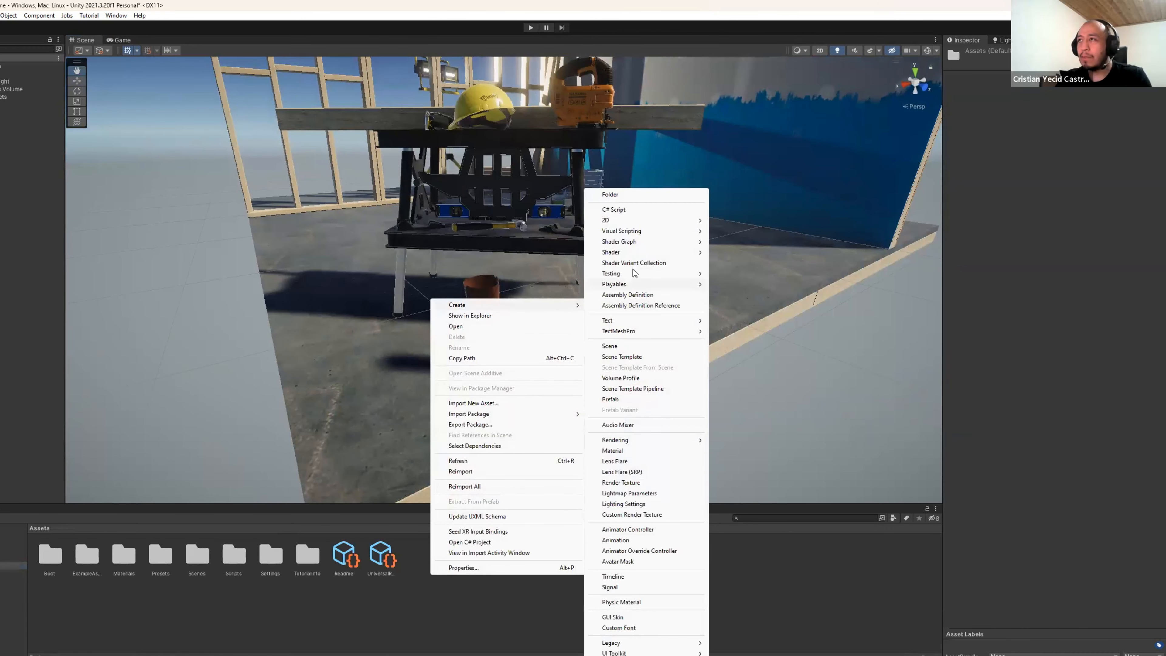
click(627, 196)
text(S)
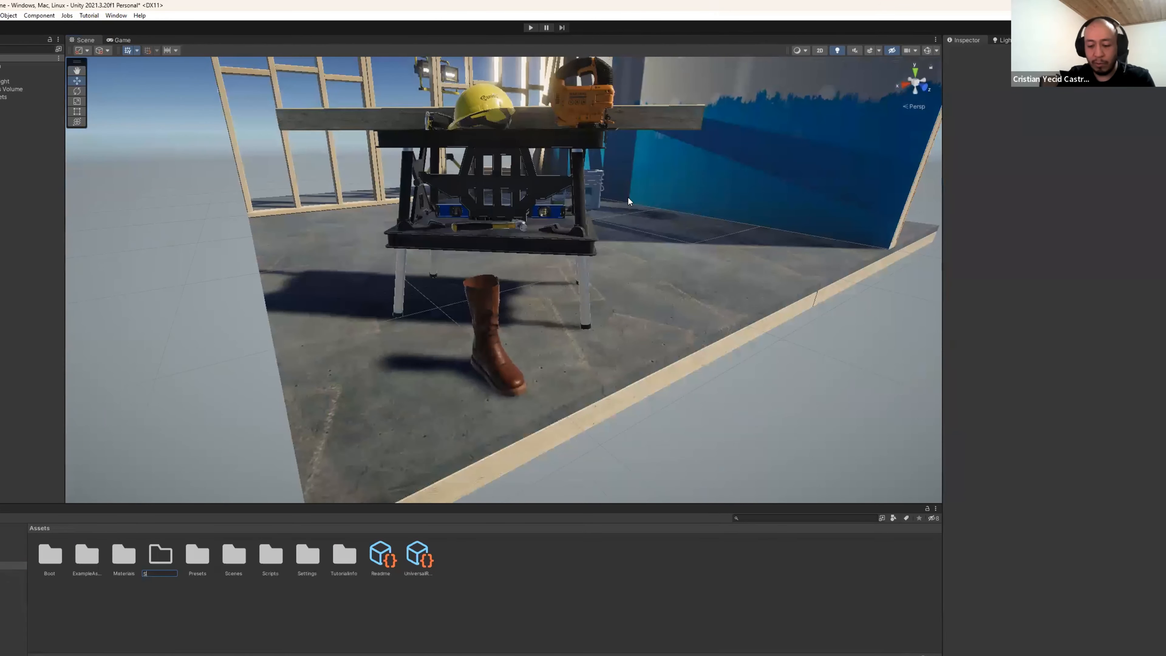
text(kybo)
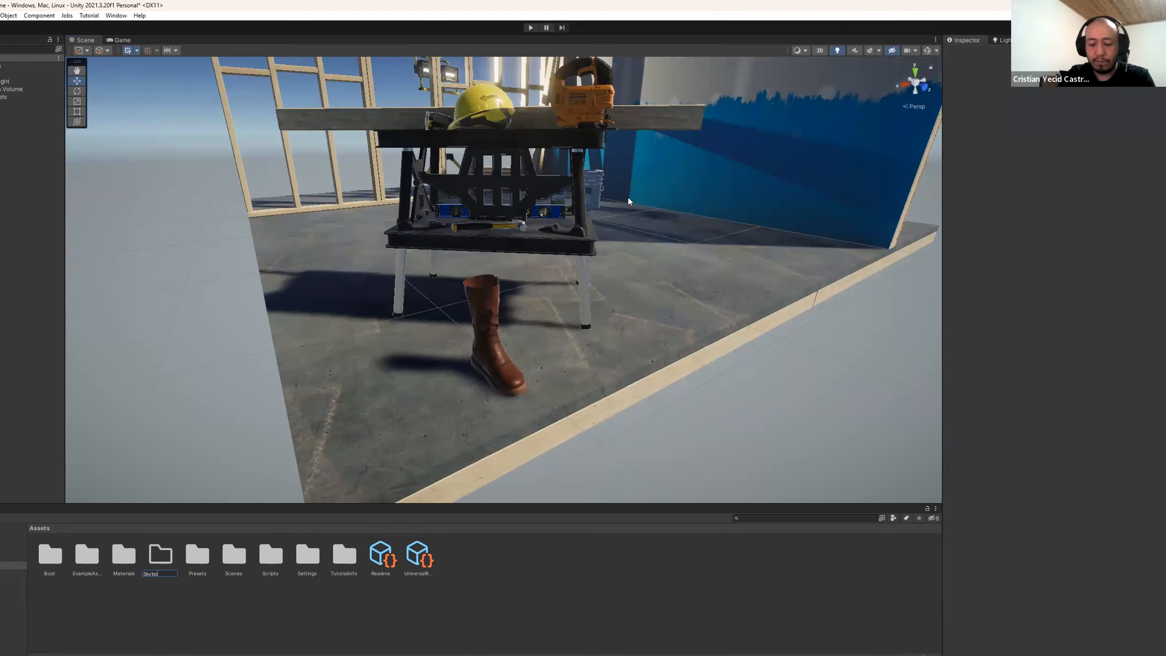
text(x)
key(Return)
double_click(312, 557)
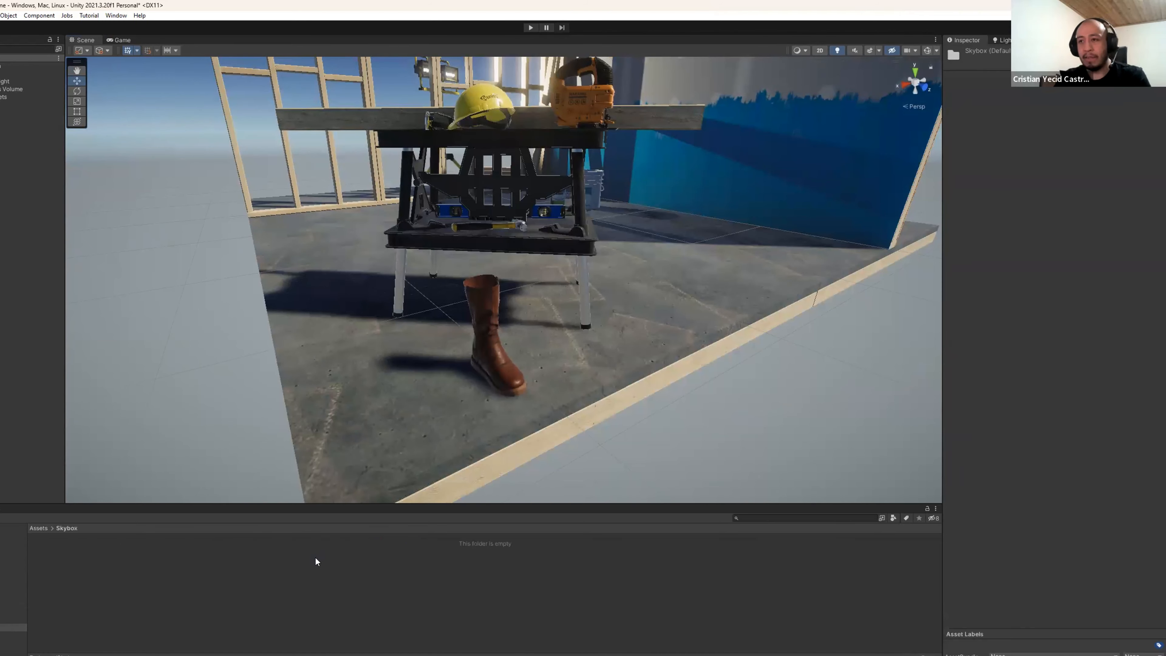
drag(1165, 413, 146, 574)
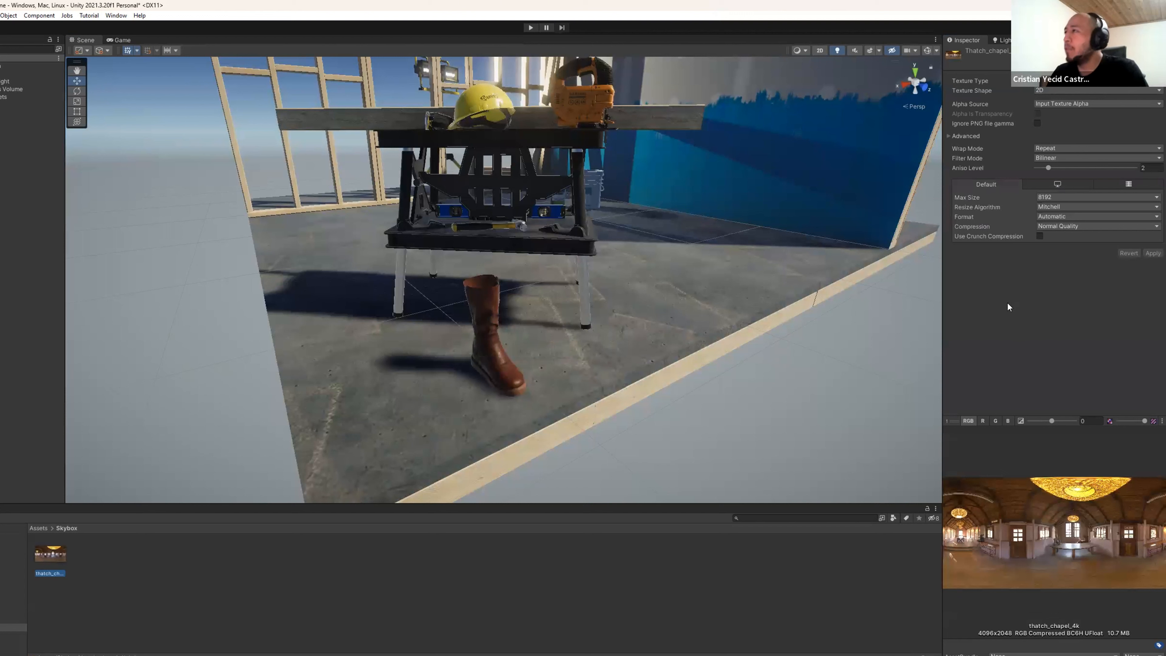
Step: Set the thatch_chapel_4k texture shape to Cube with Latitude-Longitude Layout (Cylindrical) mapping, and apply the import settings
click(1039, 83)
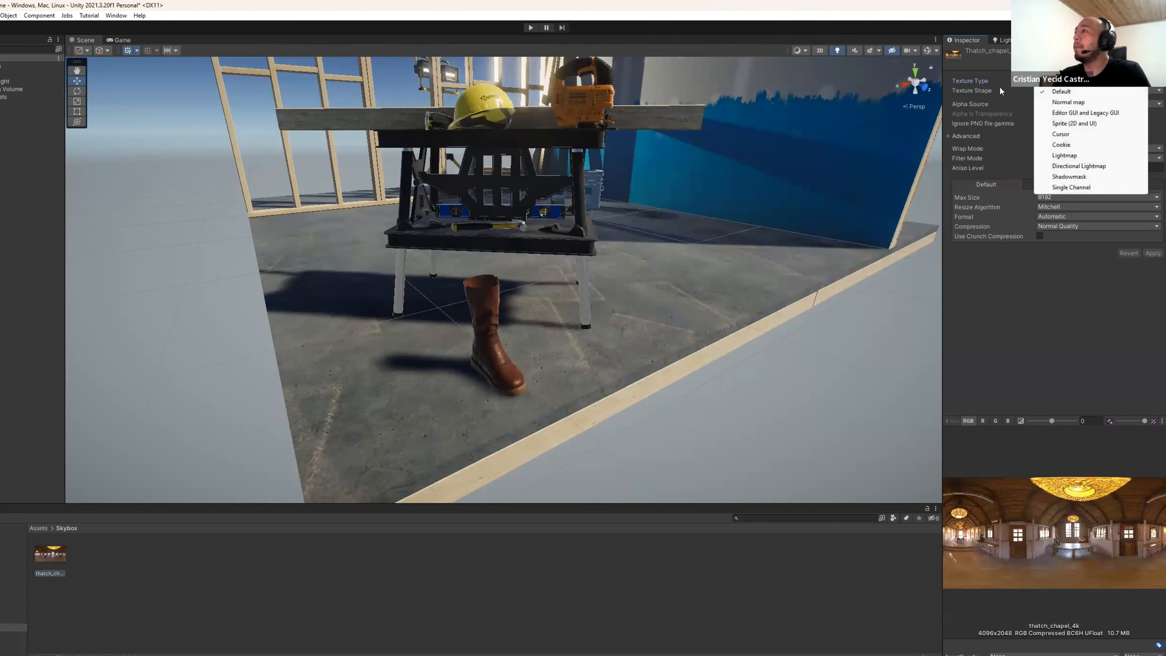
click(1027, 90)
click(1043, 90)
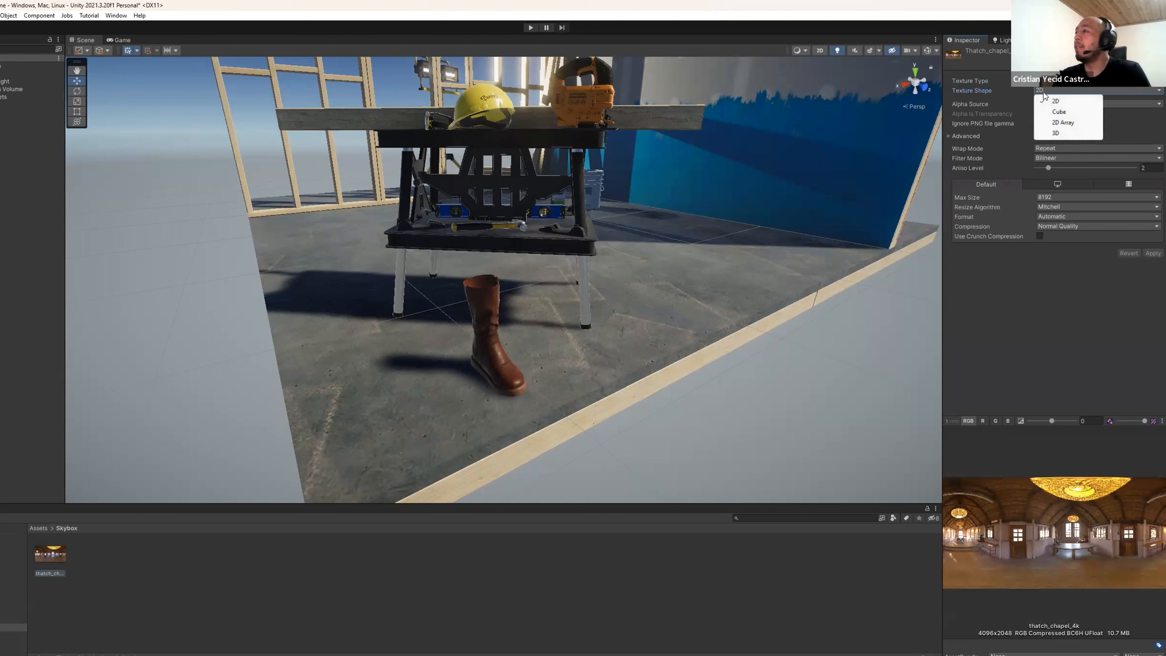
click(1064, 112)
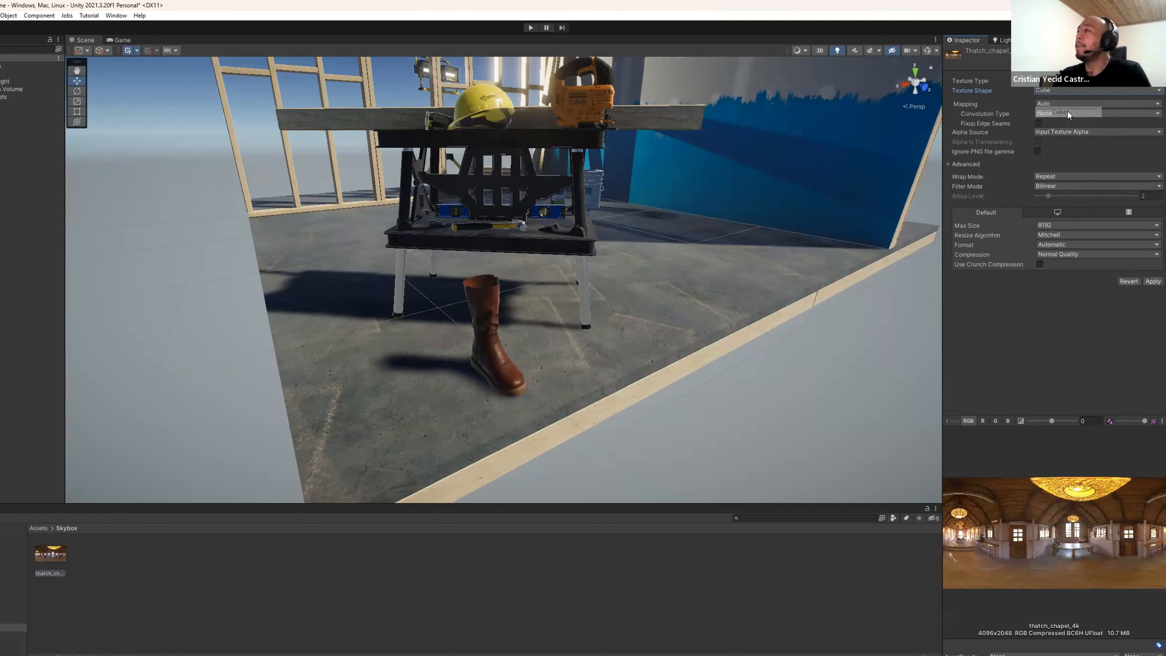
click(1048, 113)
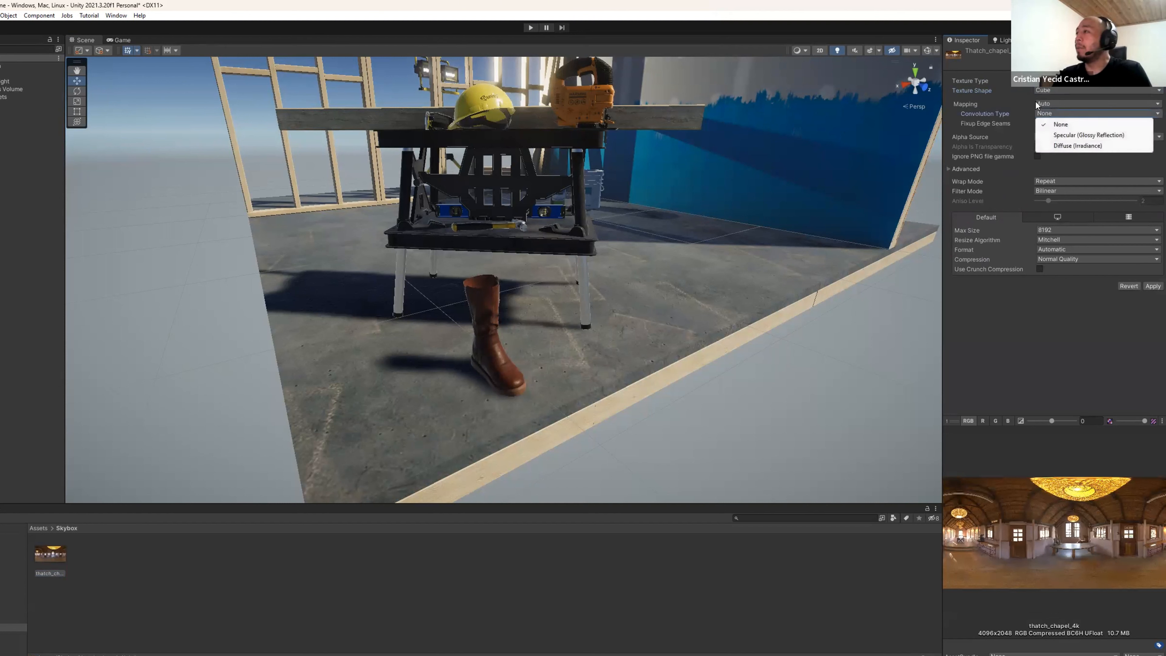
click(1040, 104)
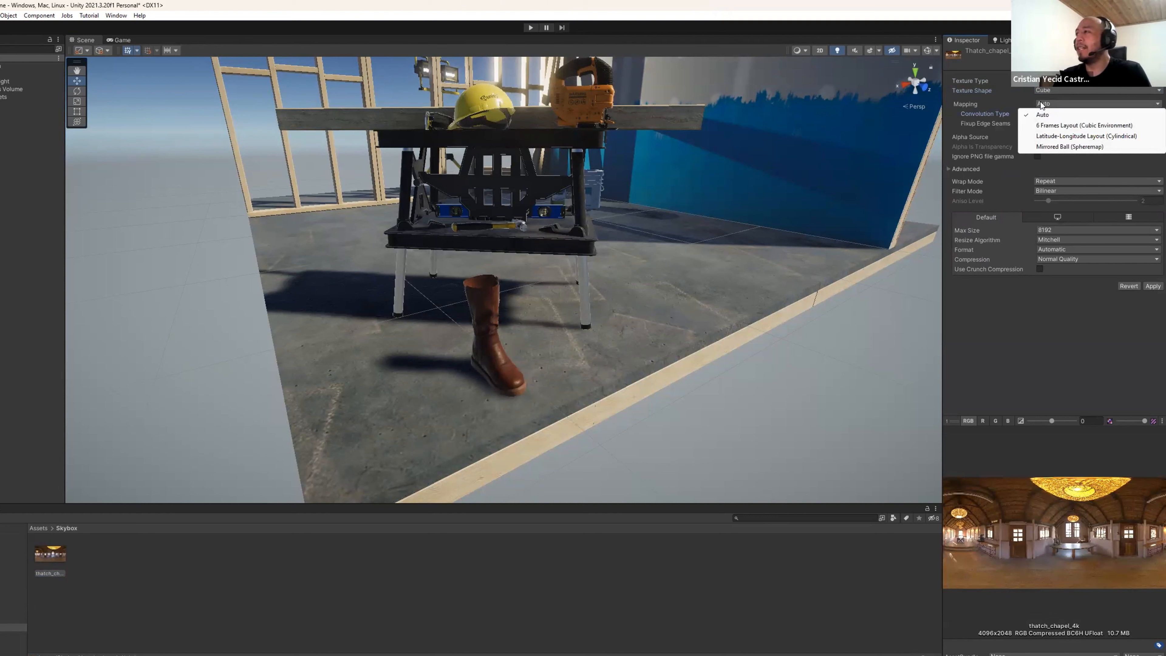
click(1072, 136)
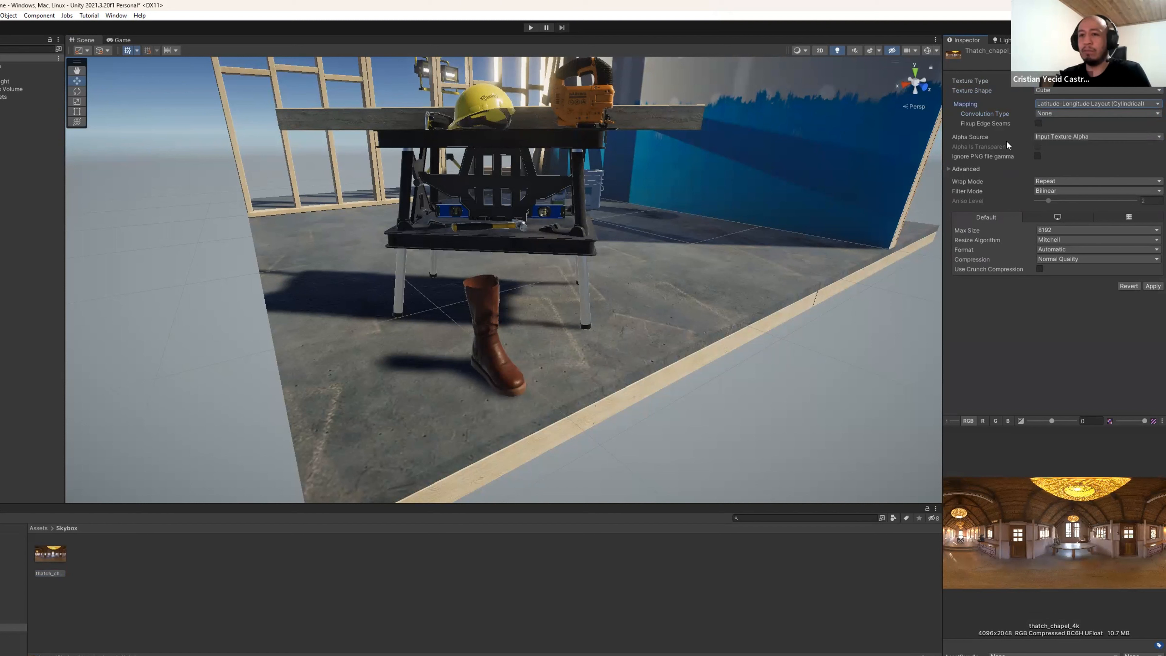
click(1153, 285)
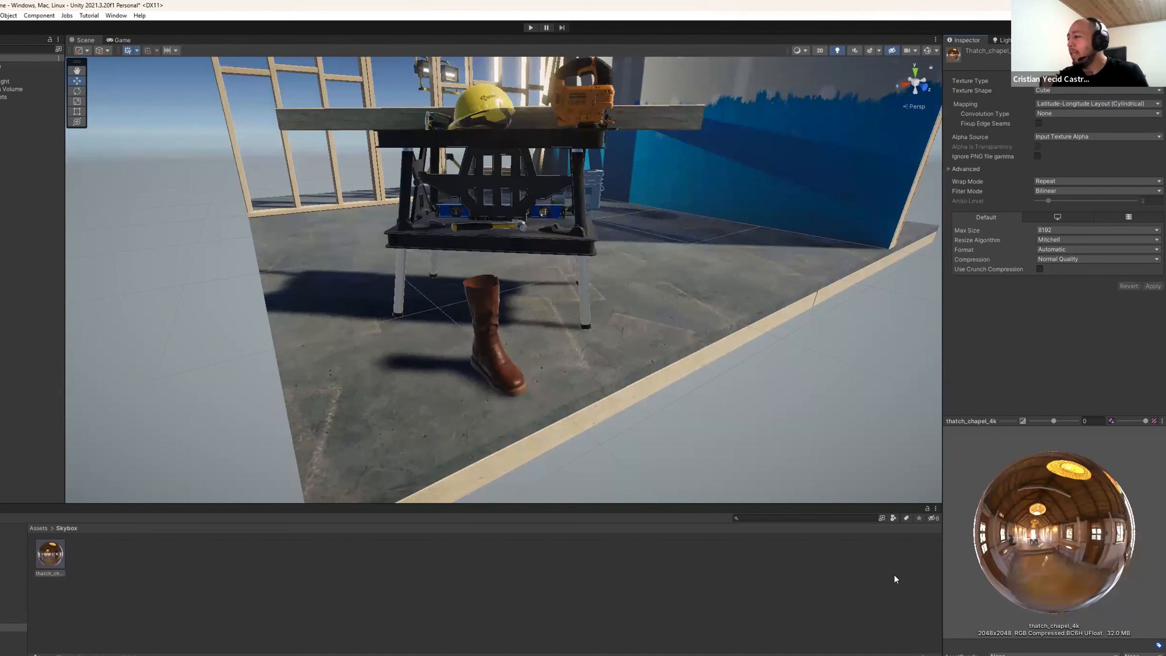
drag(1025, 529, 1028, 501)
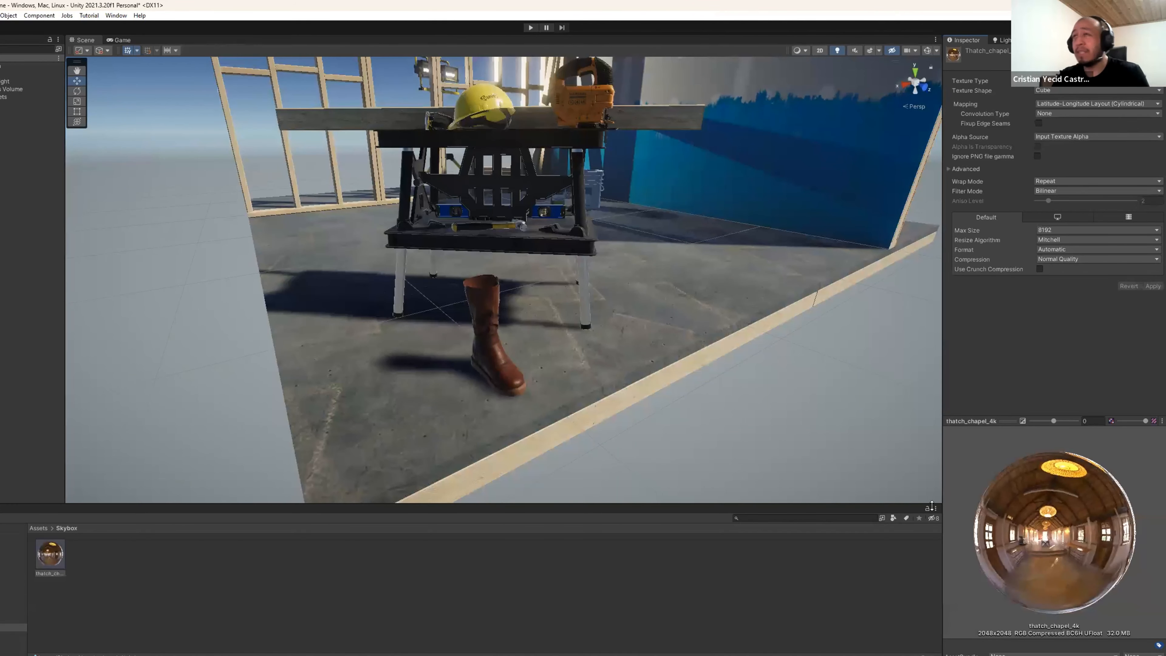
Step: Create a new material named Sky in the Skybox folder
right_click(196, 575)
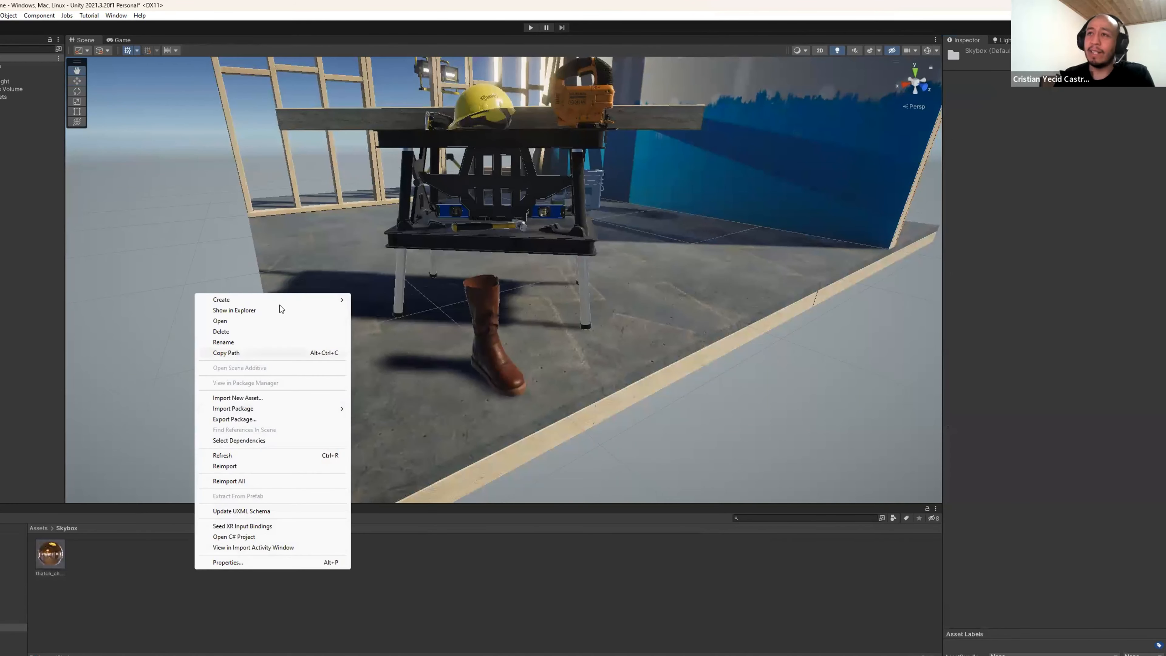
mouse_move(276, 297)
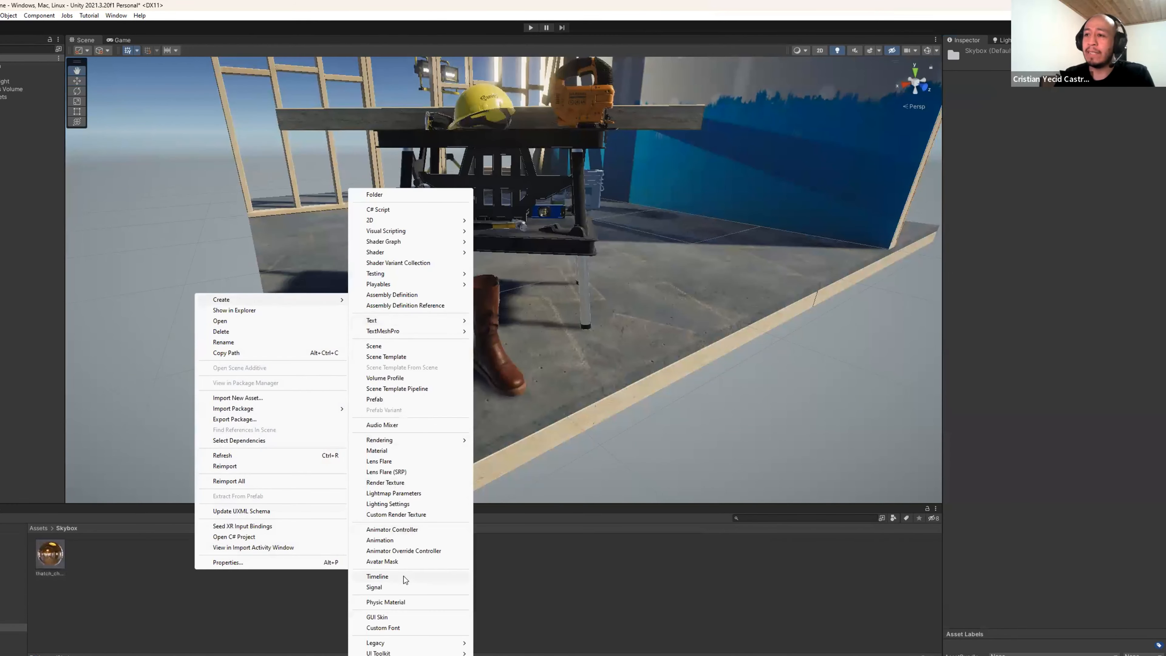
click(394, 448)
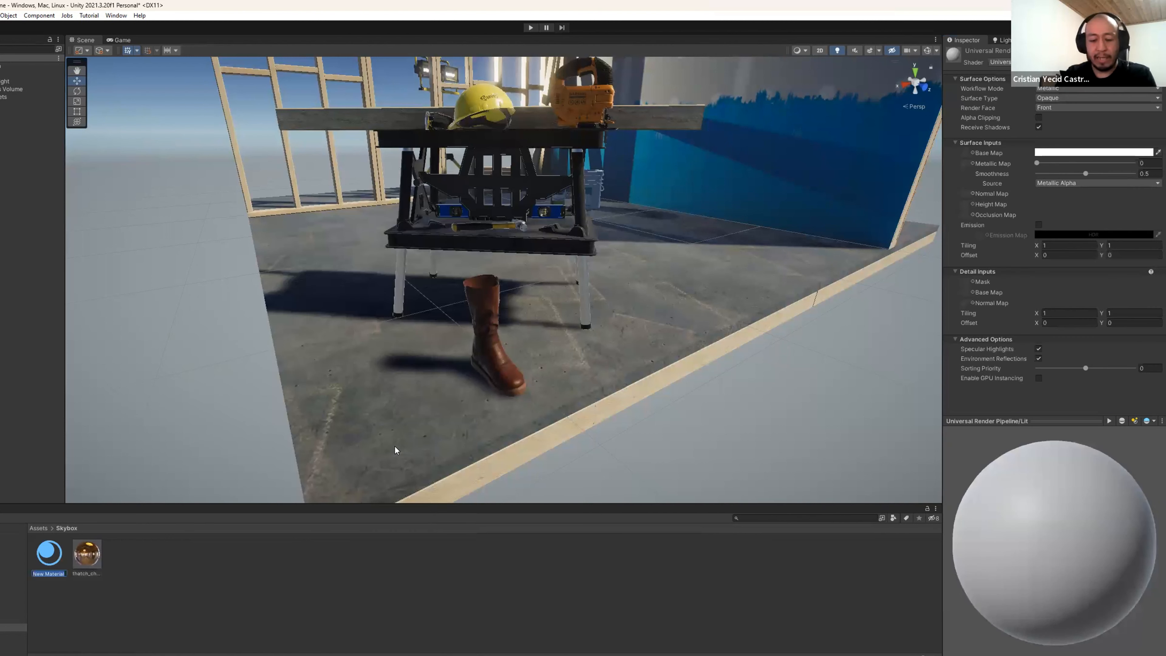
text(Sky)
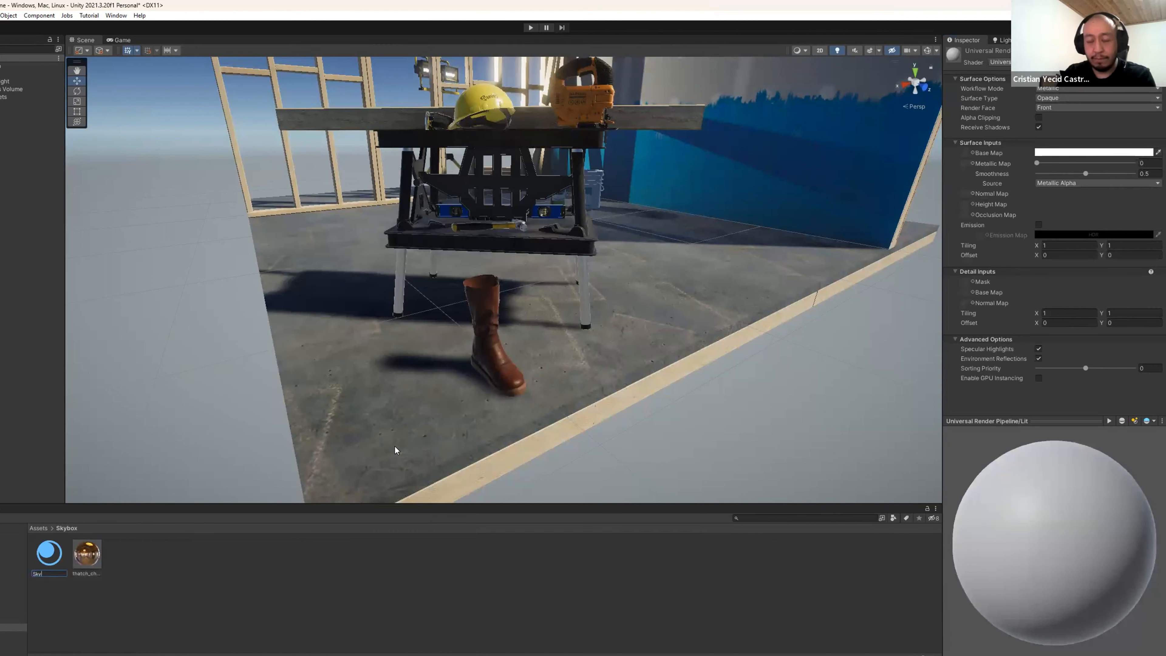
key(Return)
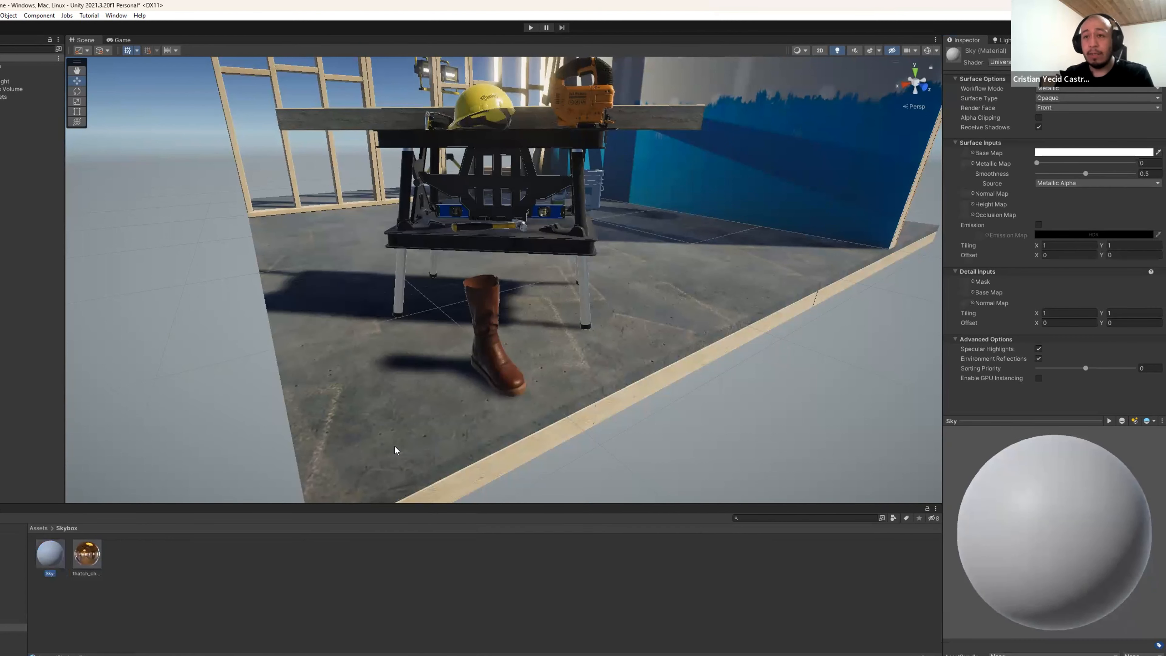
Step: Set the Sky material's shader to Skybox/Cubemap and assign thatch_chapel_4k as its cubemap
click(1008, 65)
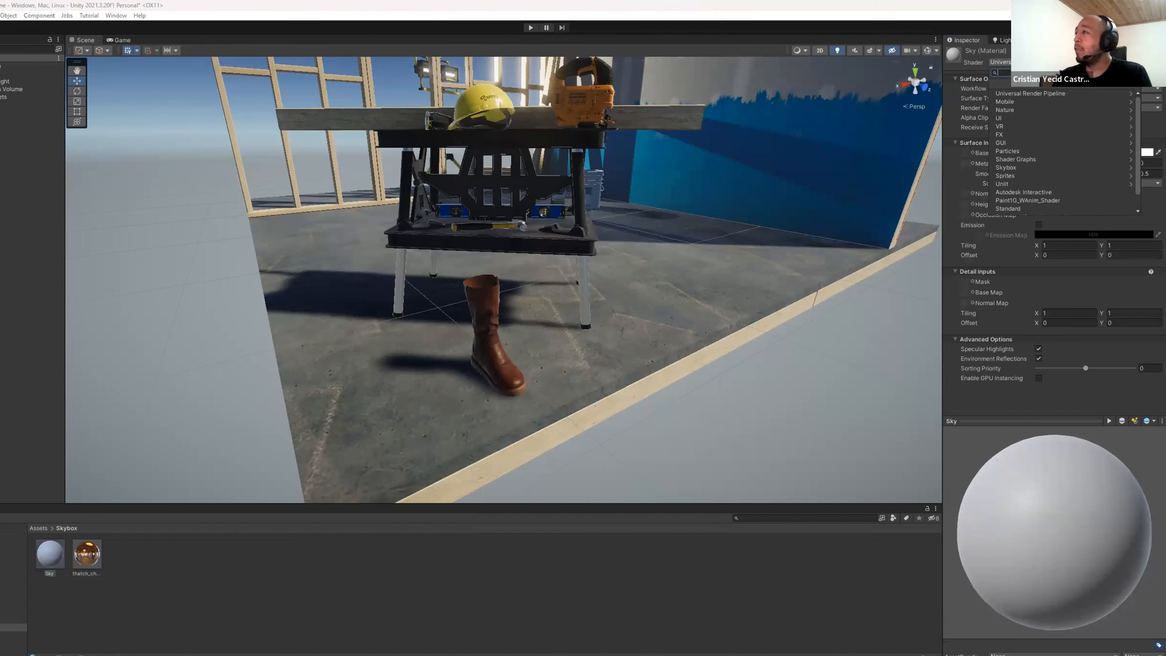
click(1019, 166)
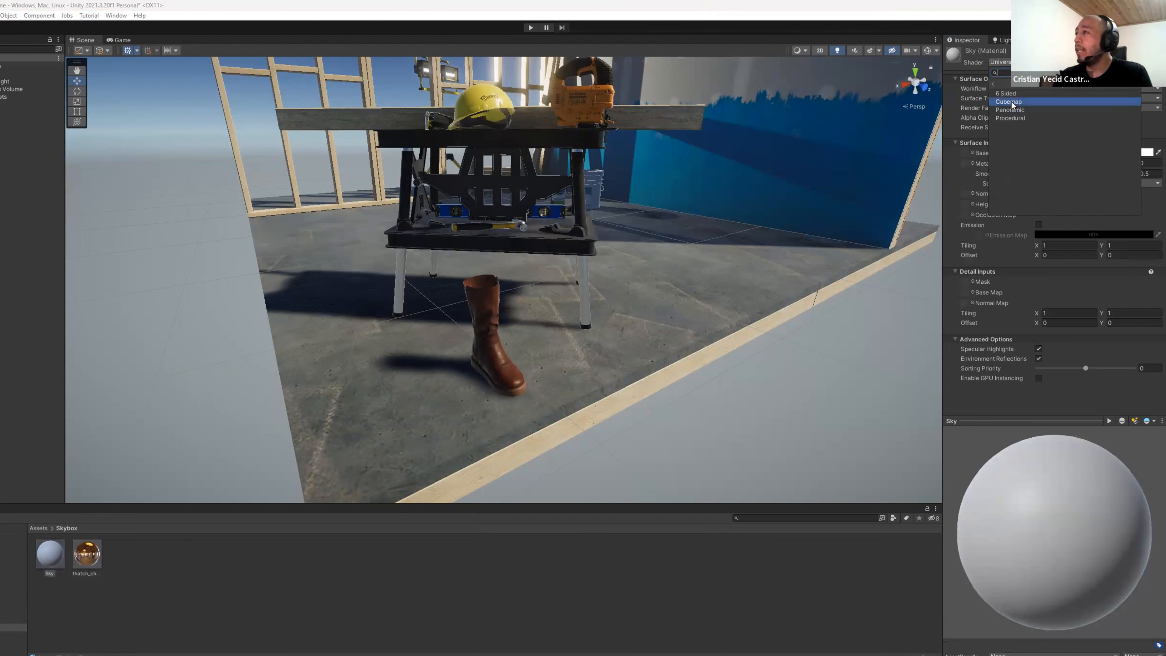
click(1008, 102)
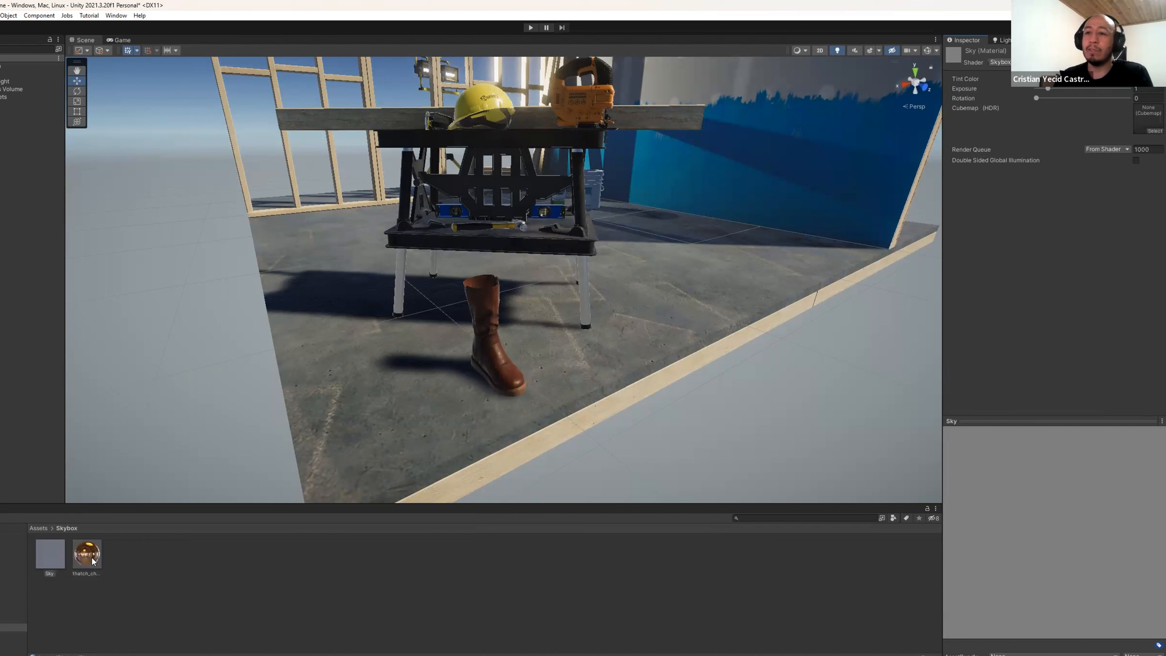
drag(94, 561, 1144, 122)
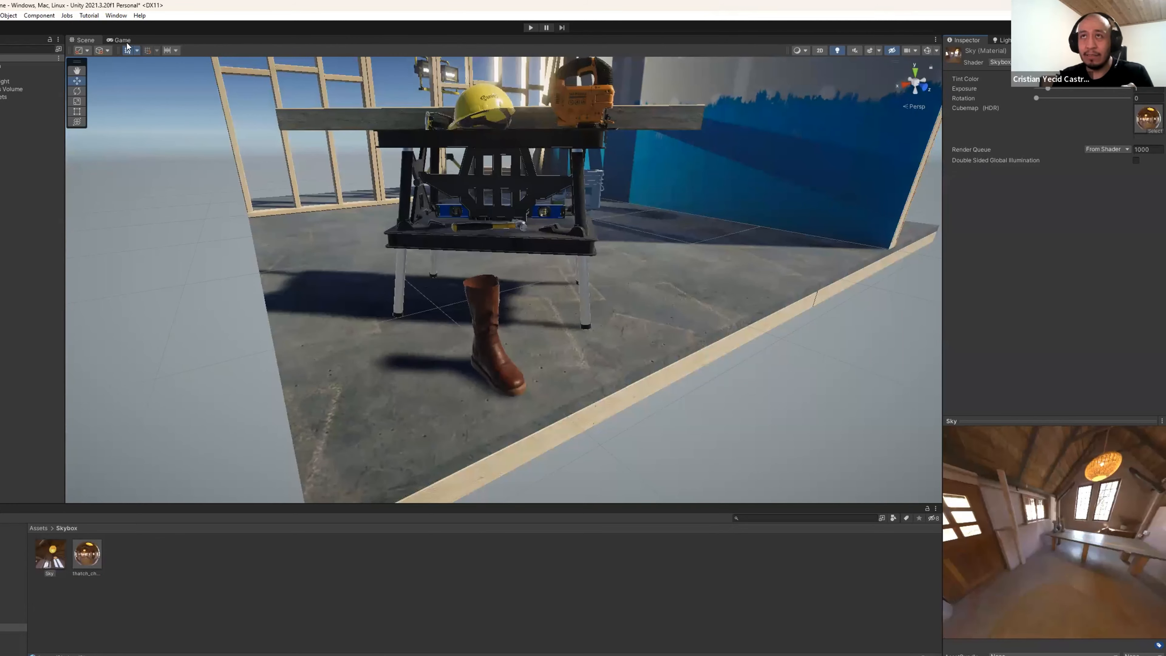
Step: Assign the Sky material as the scene's skybox material in the environment lighting settings
click(1006, 40)
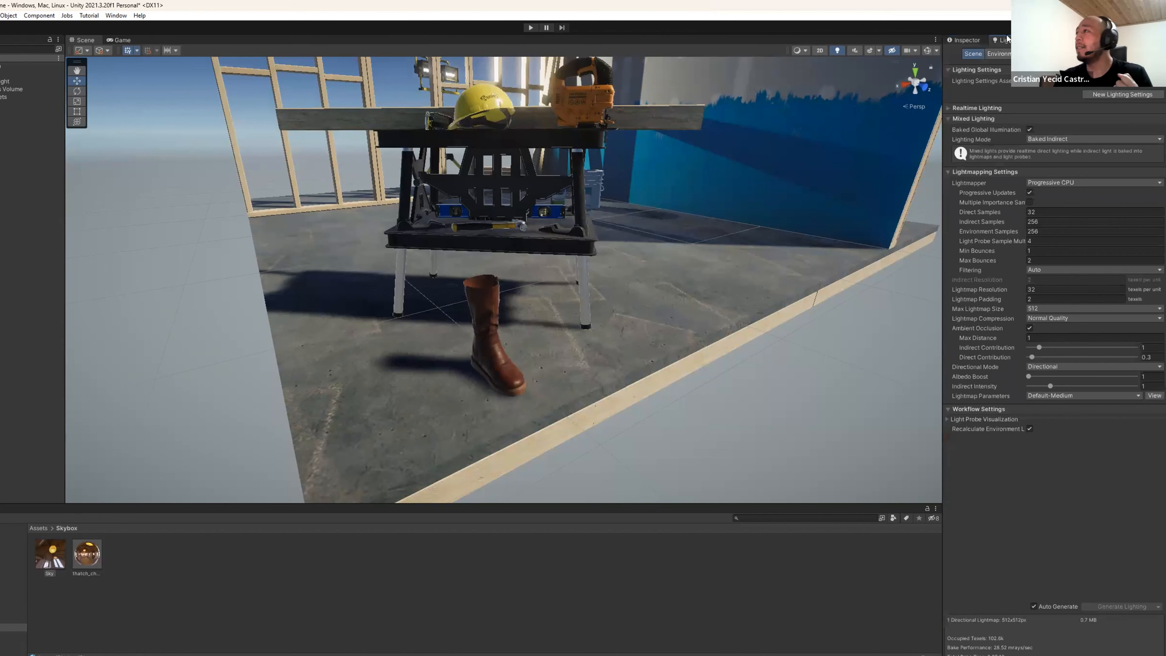
click(1000, 53)
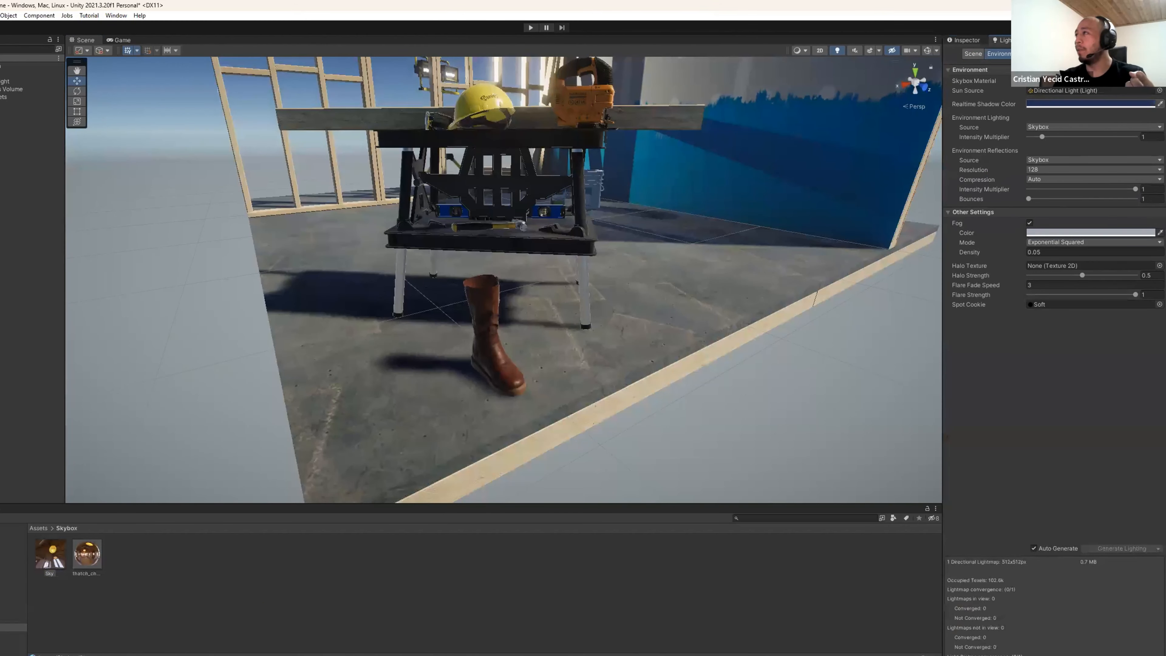
drag(1048, 83, 1047, 81)
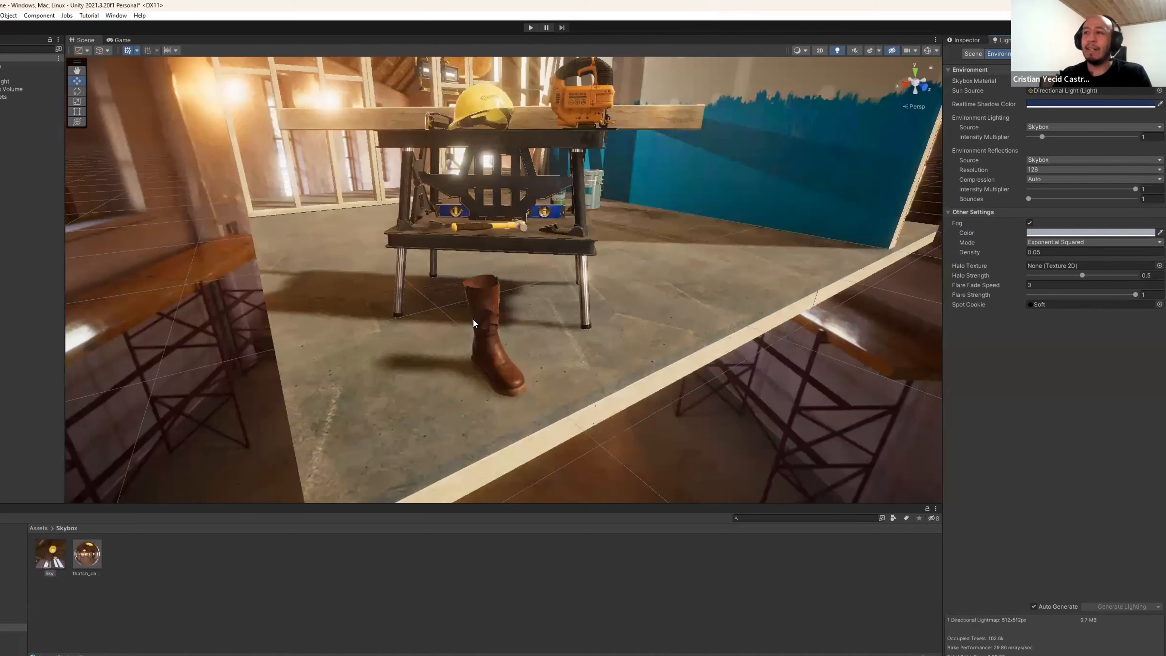
Step: Examine the boot and workshop scene under the chapel skybox lighting, both close up and from several angles
alt+drag(480, 360, 220, 333)
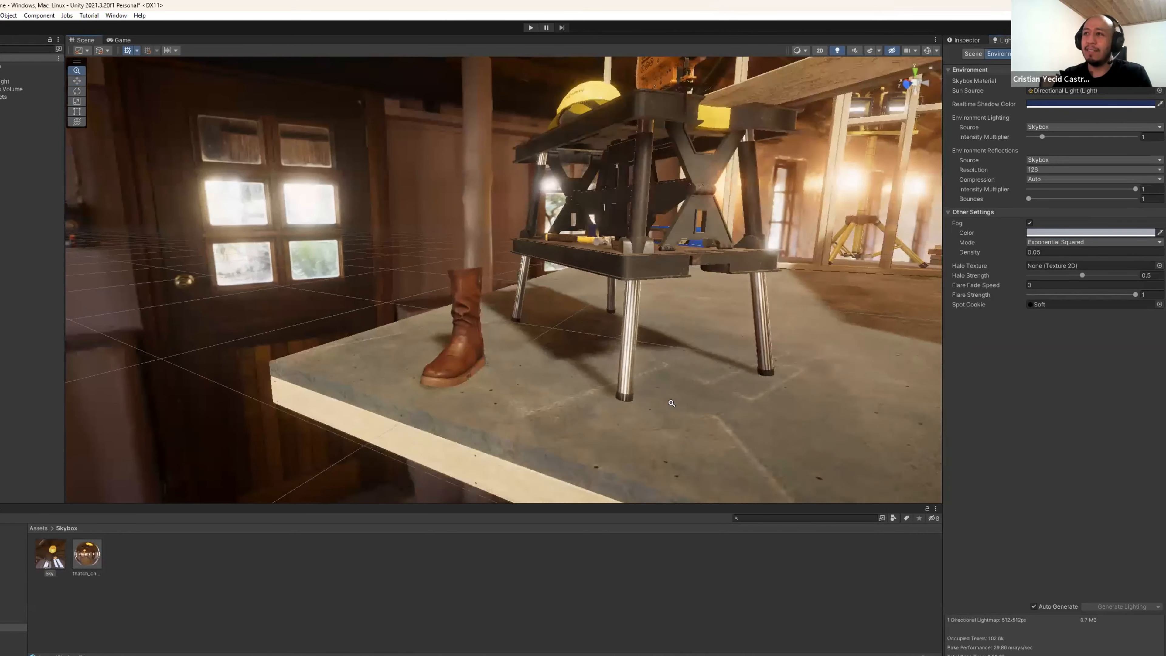
scroll(551, 381, up, 5)
middle_drag(565, 386, 591, 313)
scroll(642, 363, up, 4)
alt+drag(664, 380, 635, 373)
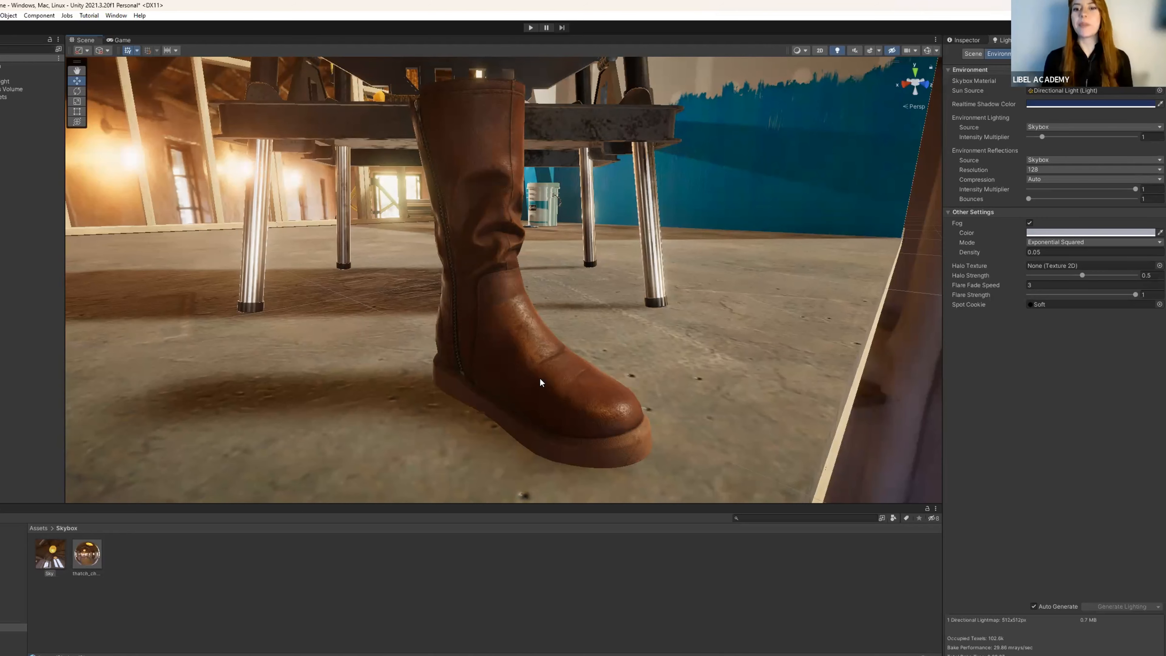
alt+drag(541, 382, 331, 367)
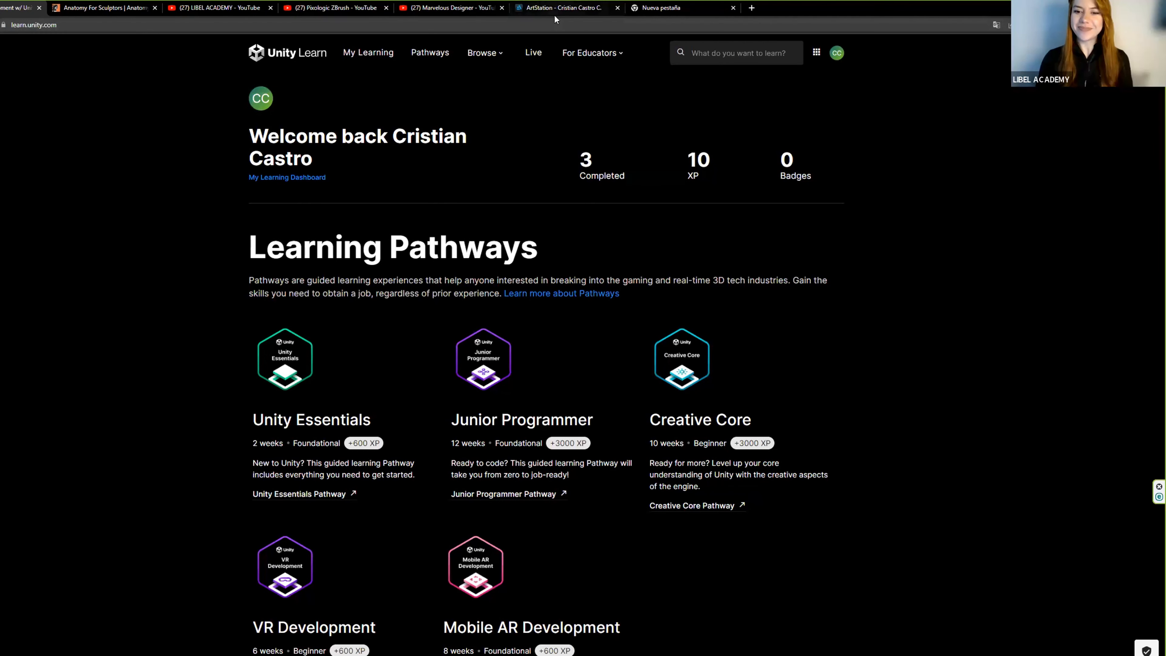
Step: Switch to the artist's ArtStation portfolio in the browser and view the Batman Xe Fan Art project
click(557, 10)
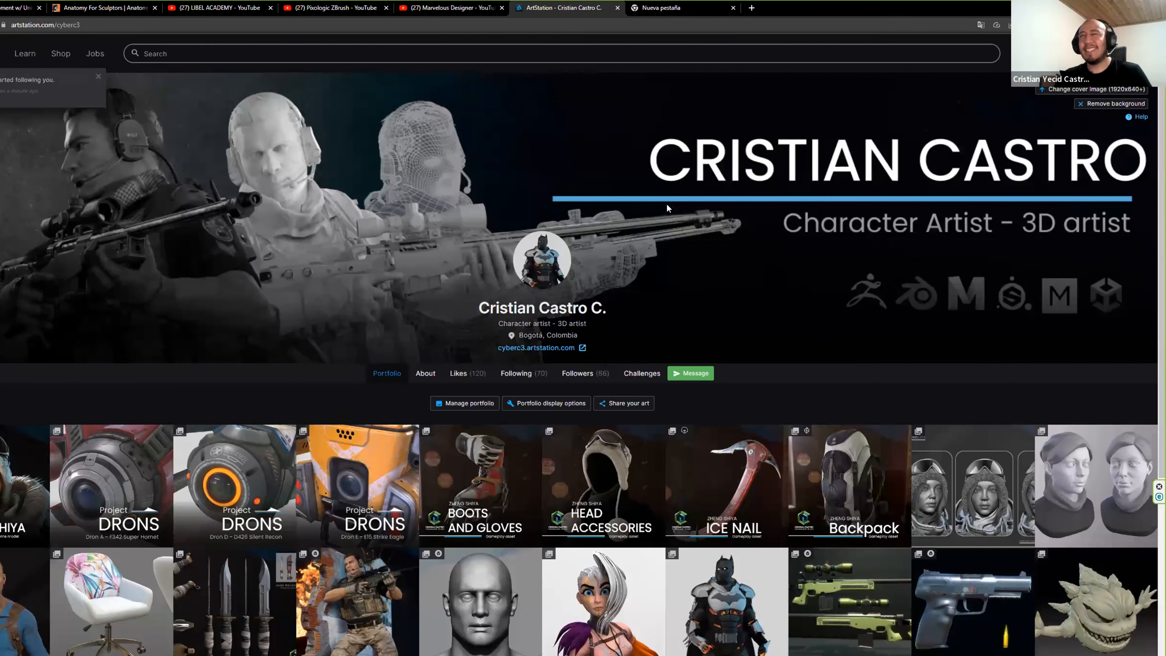
scroll(681, 210, down, 2)
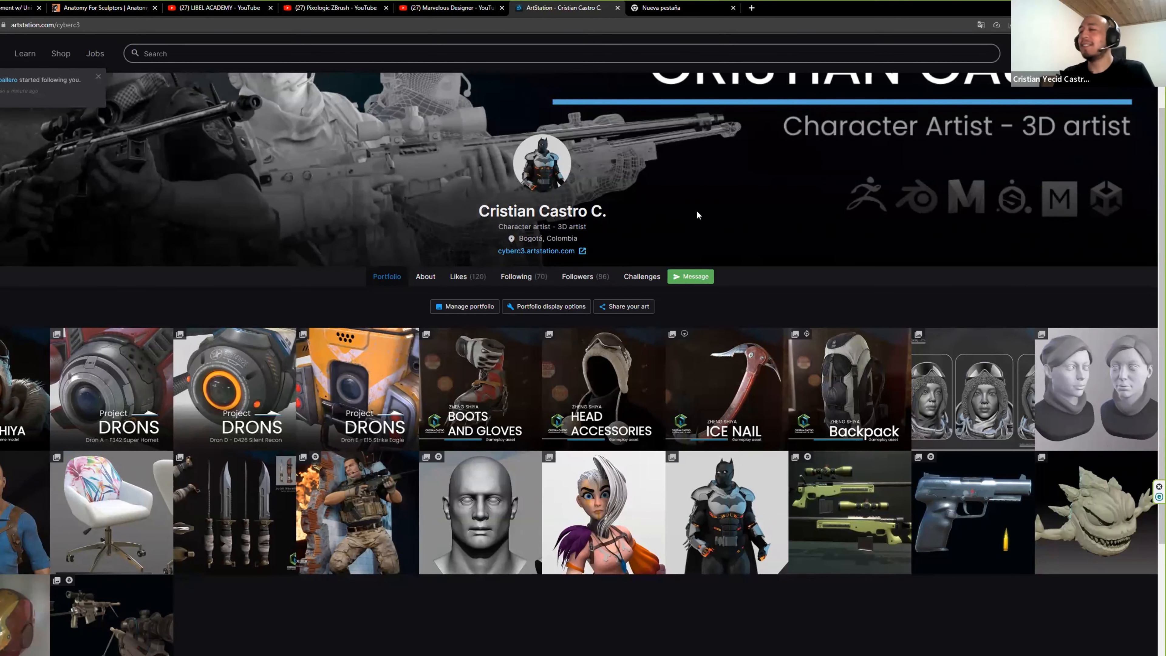
scroll(697, 211, down, 1)
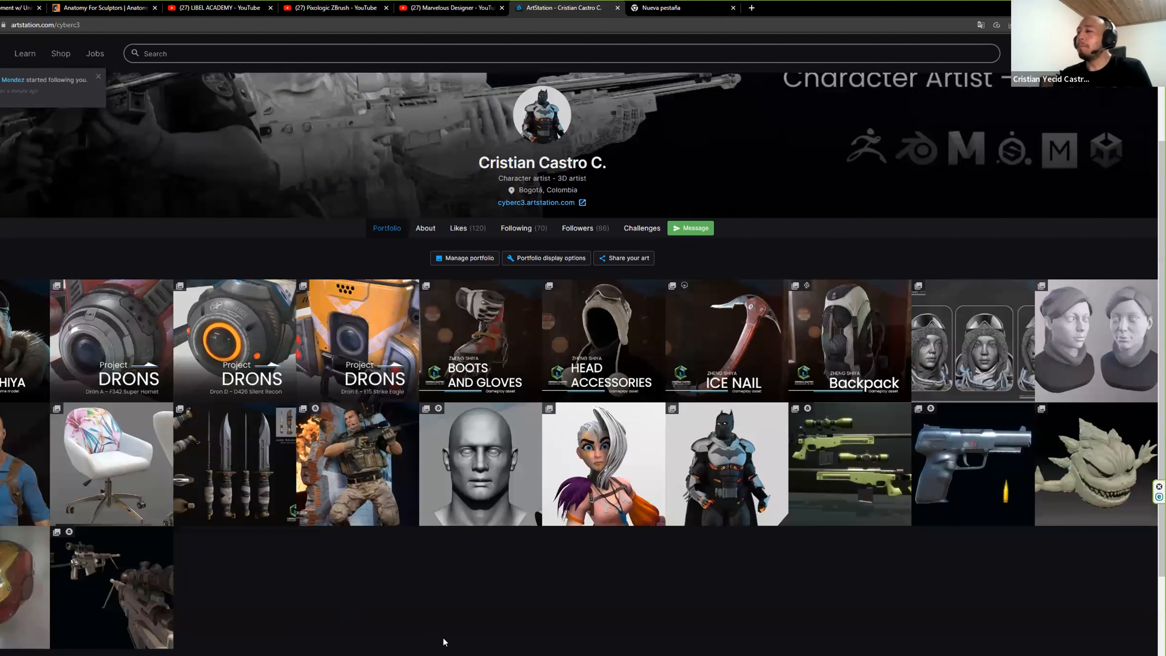
click(719, 463)
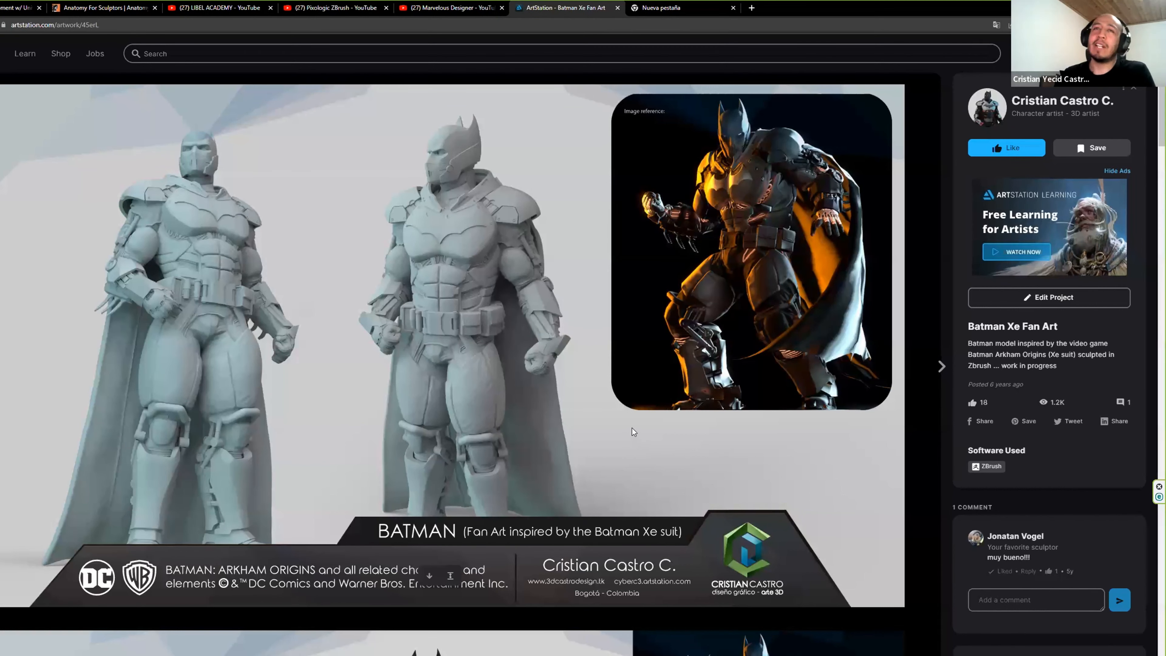
scroll(625, 428, down, 7)
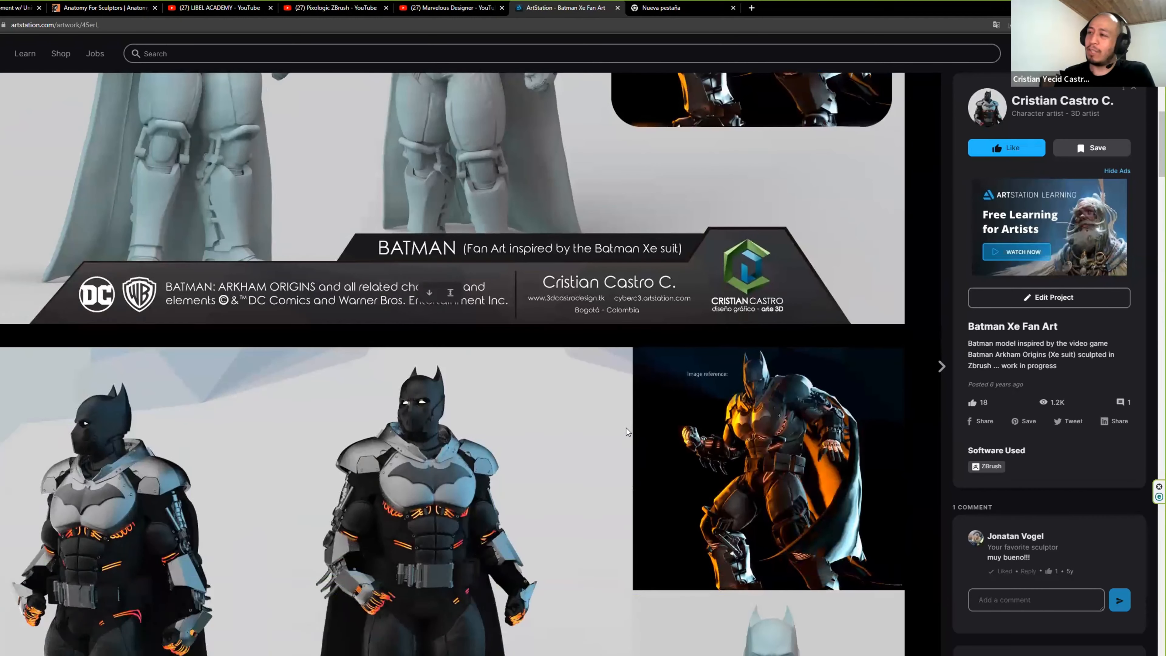
Step: Examine the Batman Xe Fan Art images, from the textured renders to the untextured sculpt views
scroll(626, 429, down, 3)
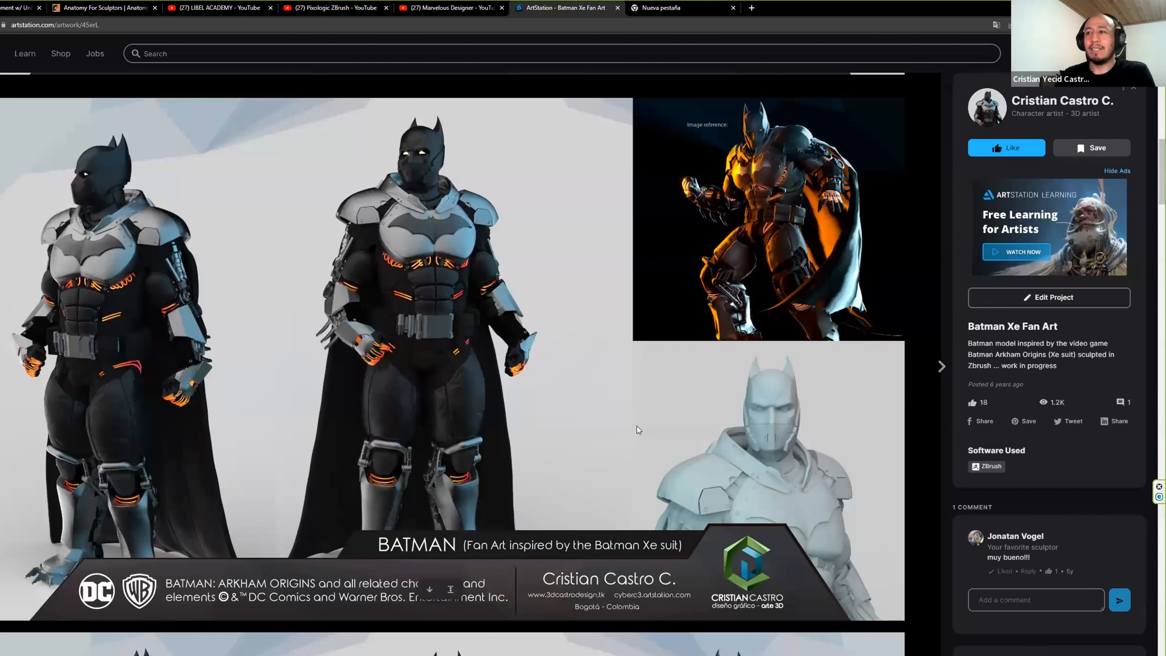
scroll(636, 429, down, 4)
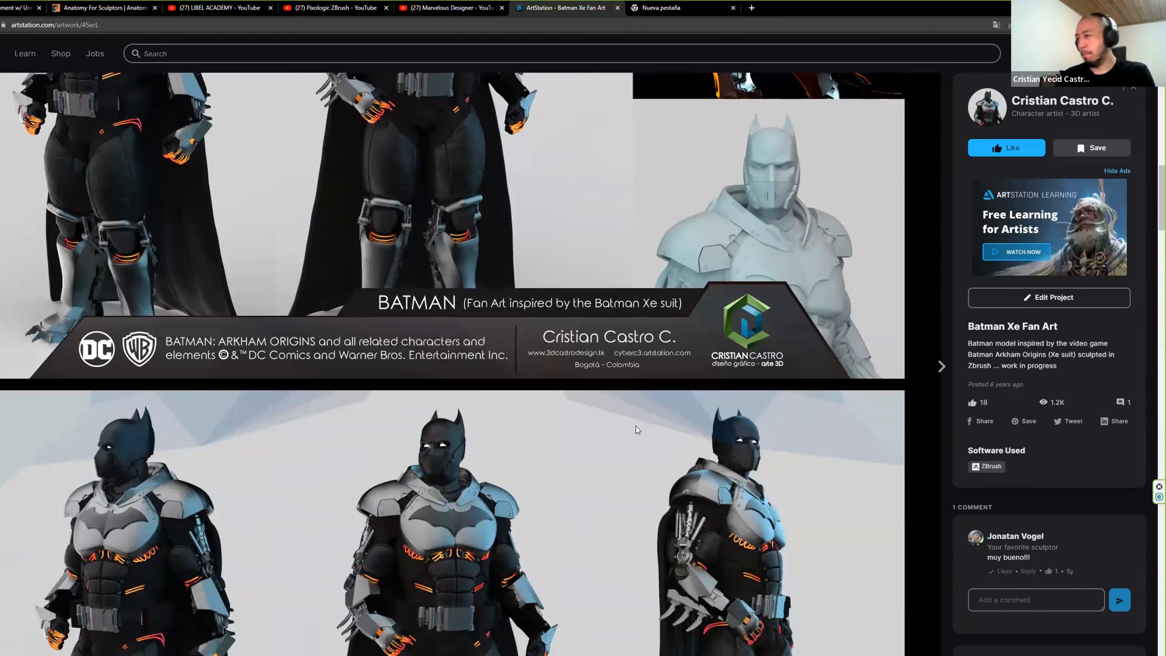
scroll(633, 426, down, 4)
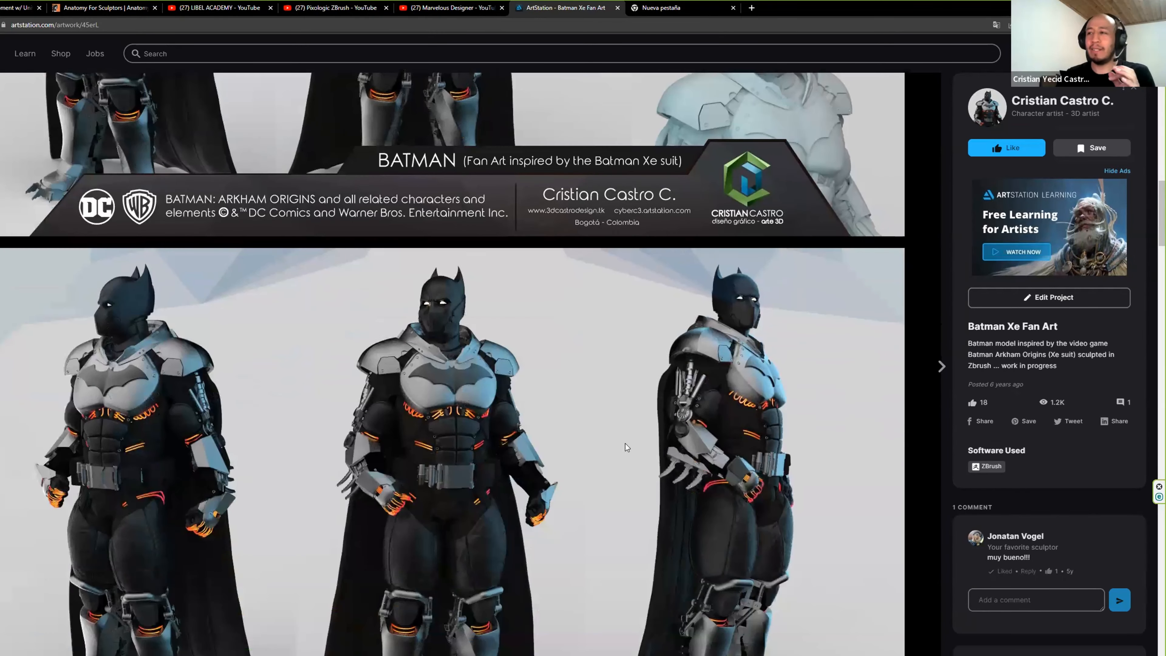
scroll(626, 444, down, 2)
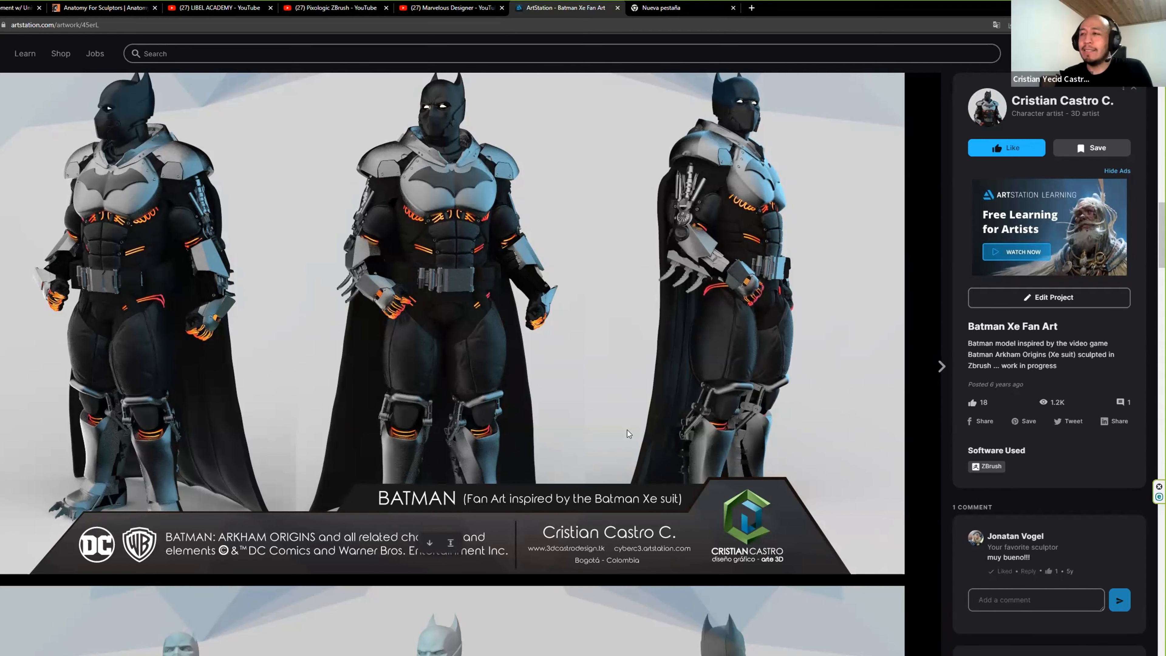
scroll(653, 440, down, 7)
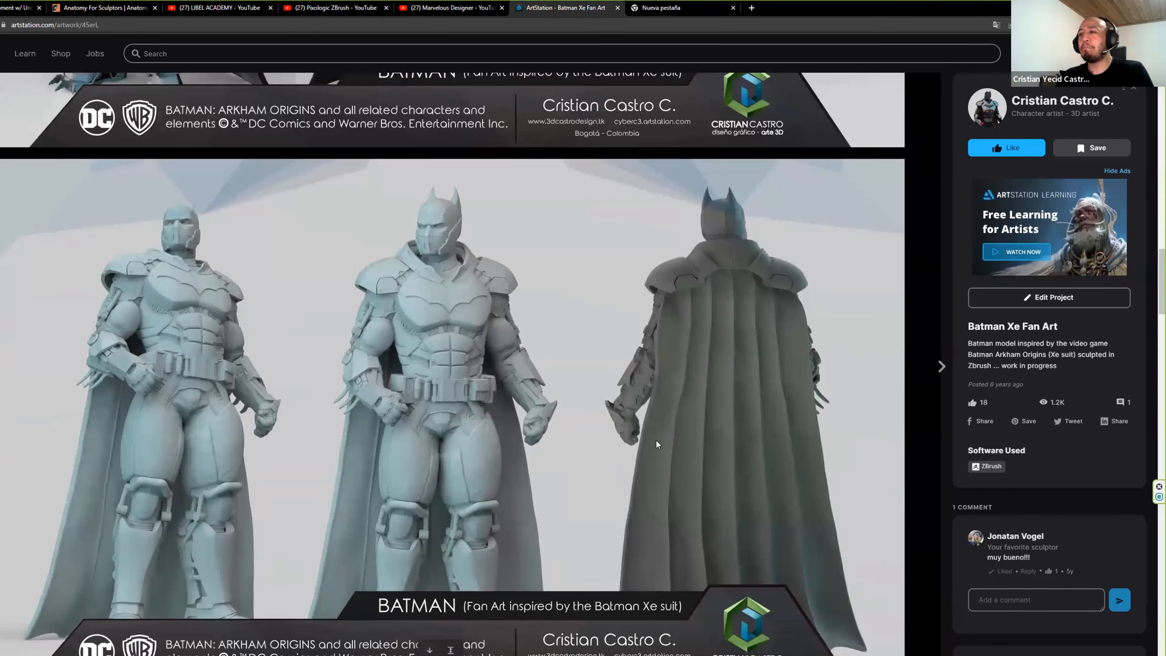
scroll(656, 439, down, 10)
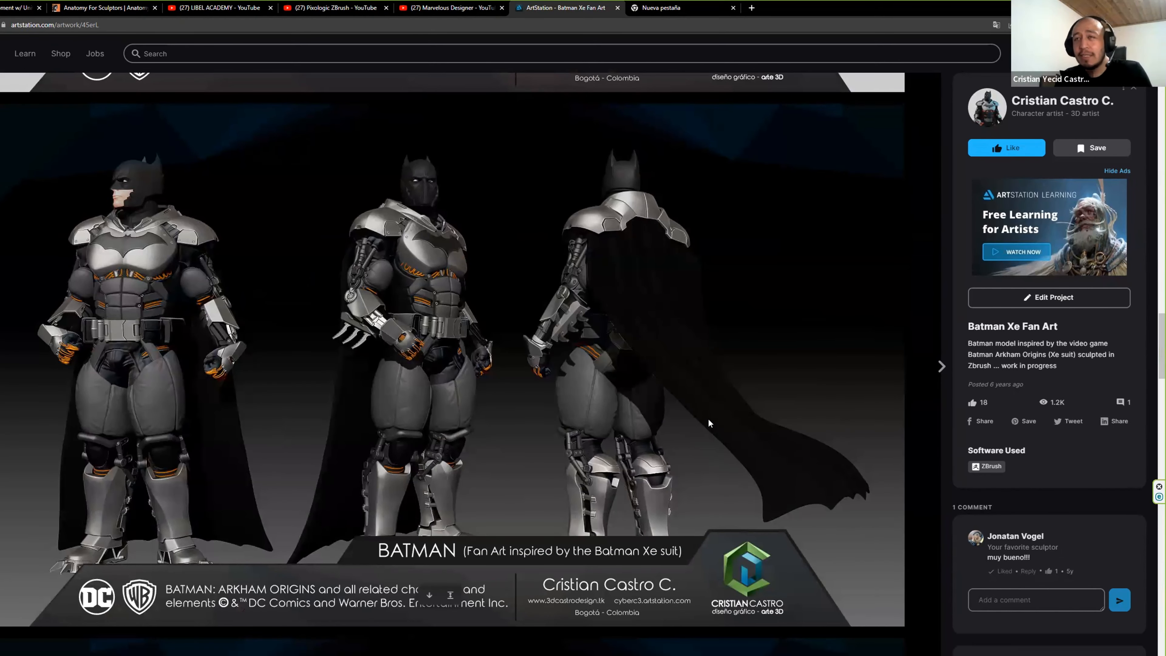
scroll(706, 413, down, 8)
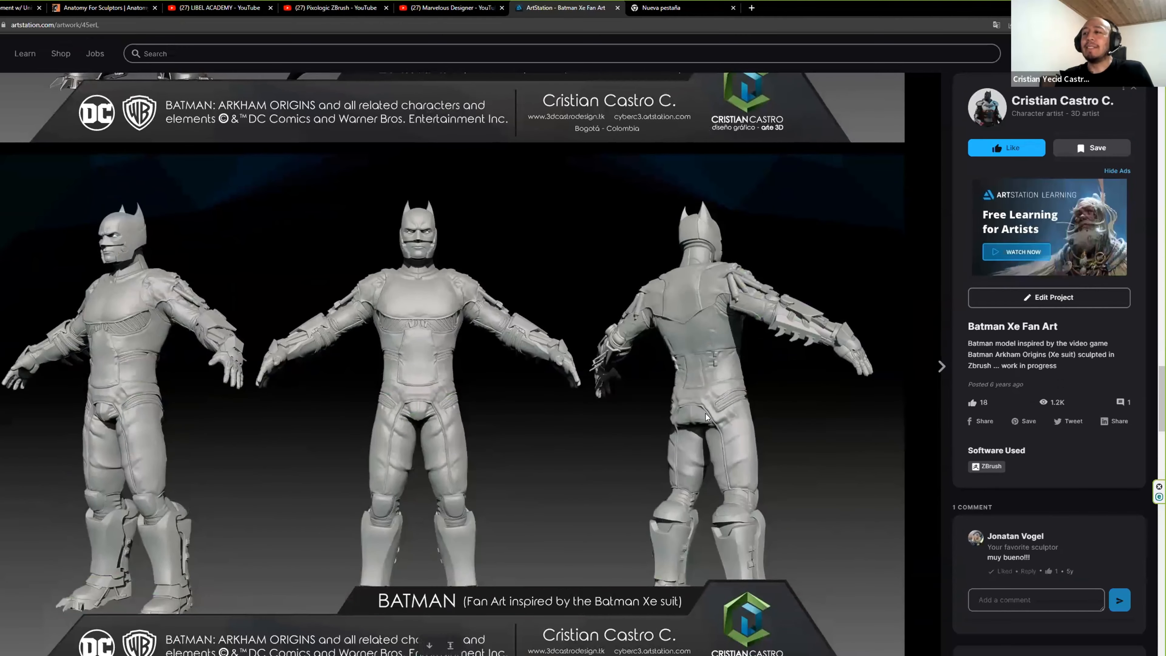
scroll(706, 416, down, 3)
scroll(705, 416, up, 2)
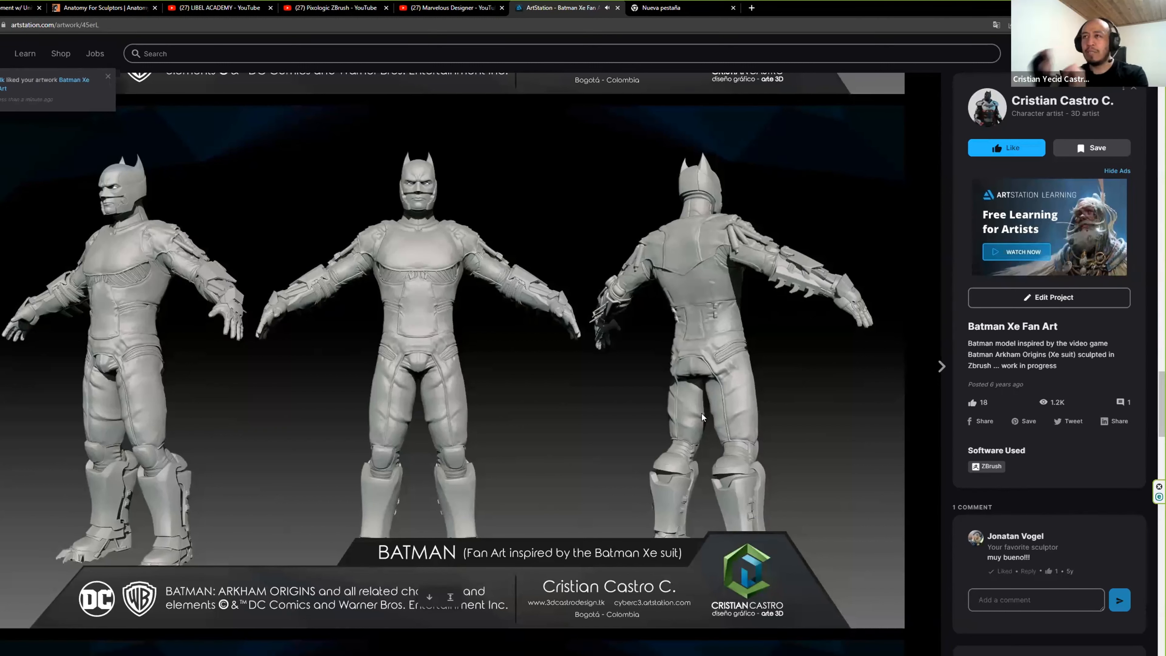
scroll(704, 413, down, 9)
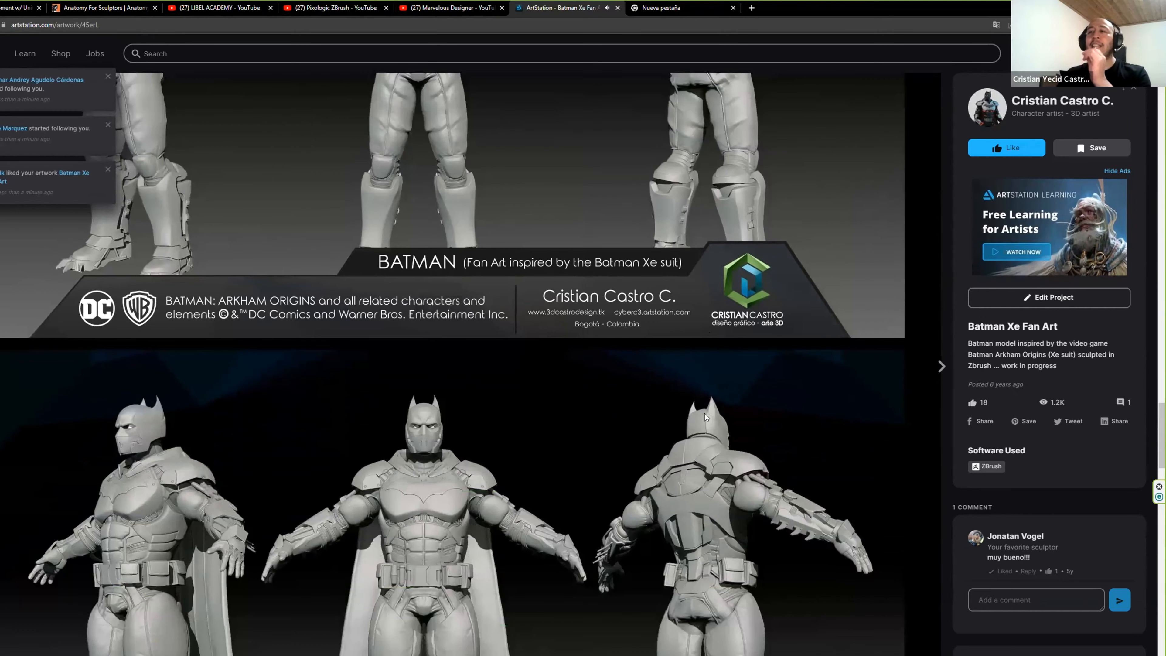
scroll(698, 408, down, 3)
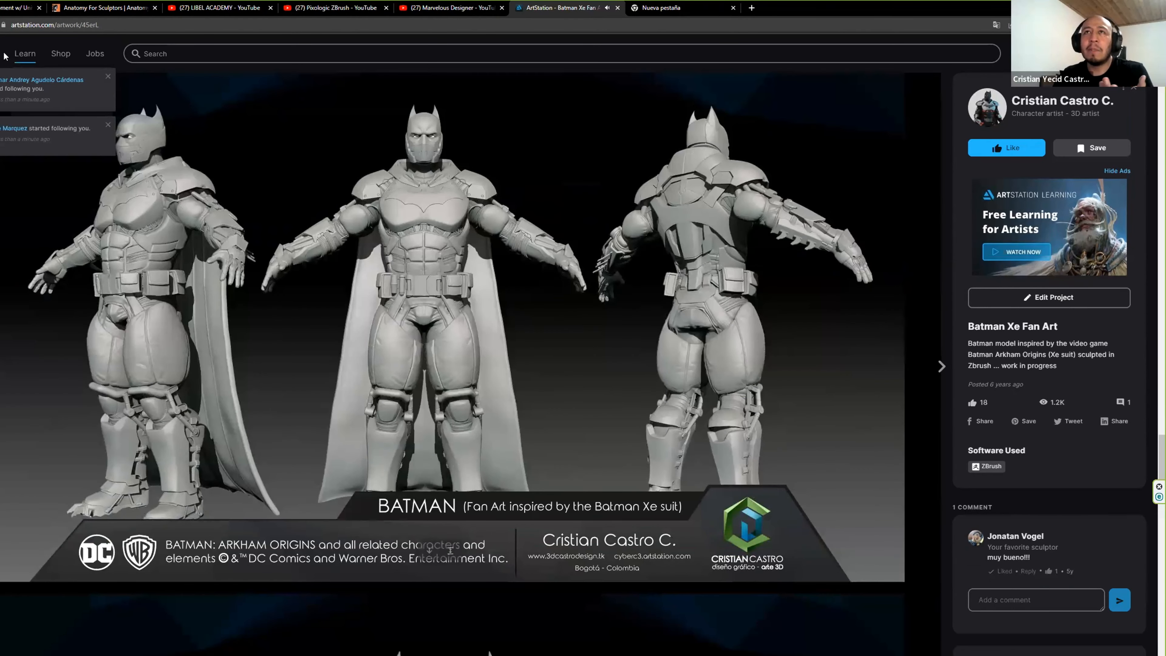
Step: Return to the artist's portfolio overview and open the Colombian Desert Soldier project
click(1, 25)
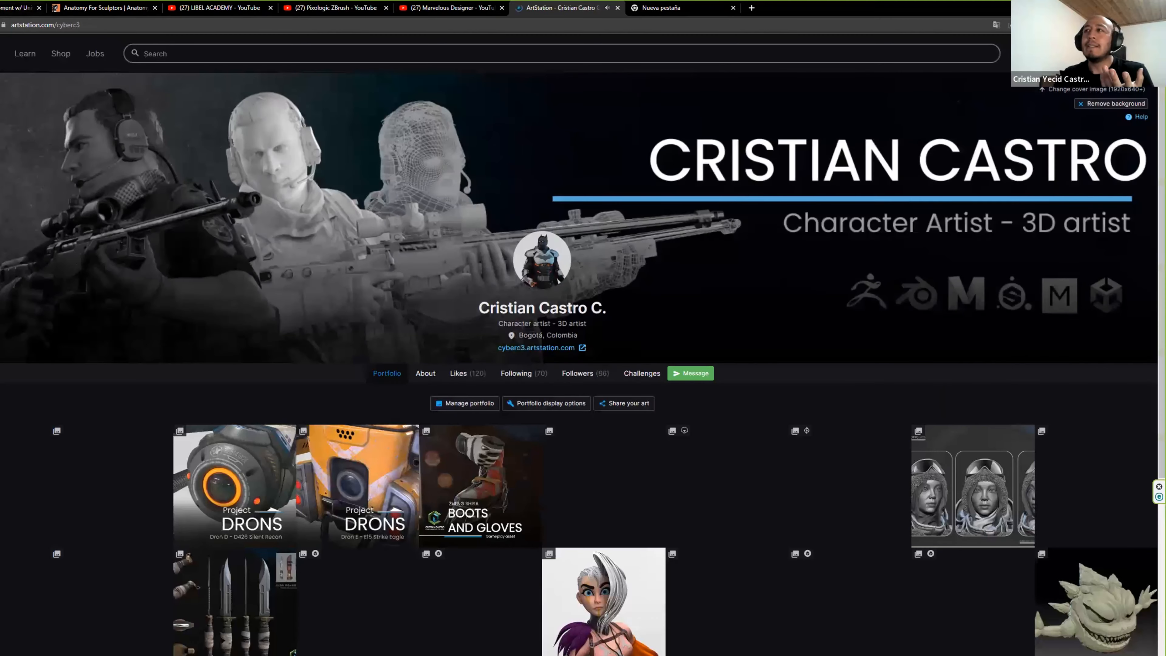
scroll(623, 591, down, 3)
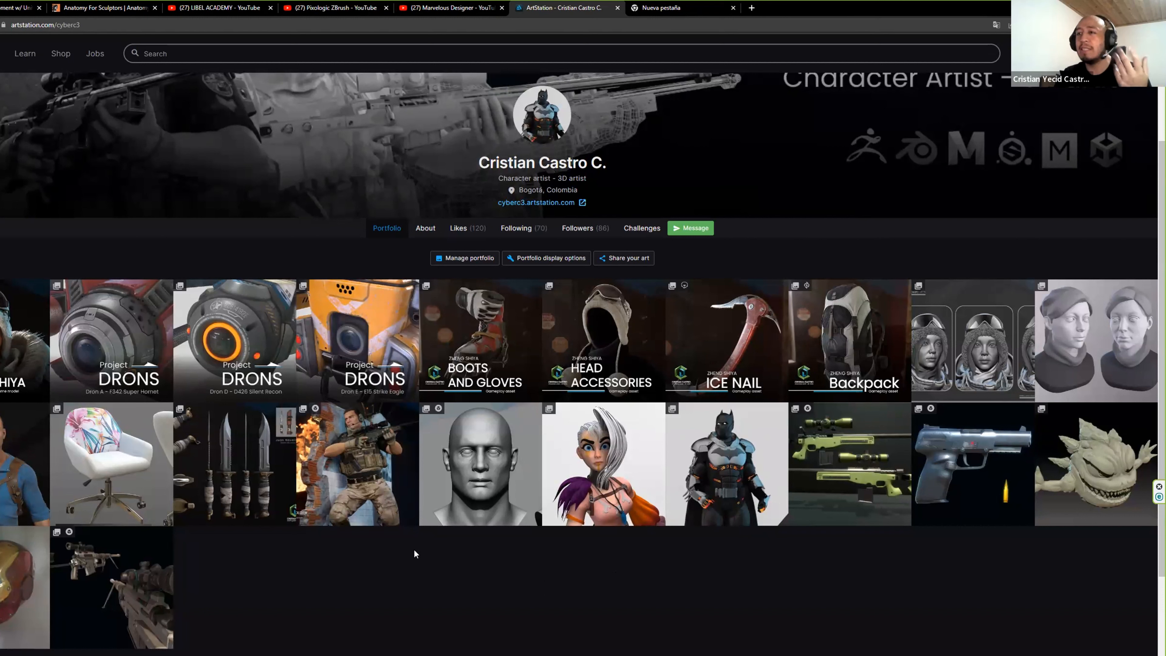
click(368, 477)
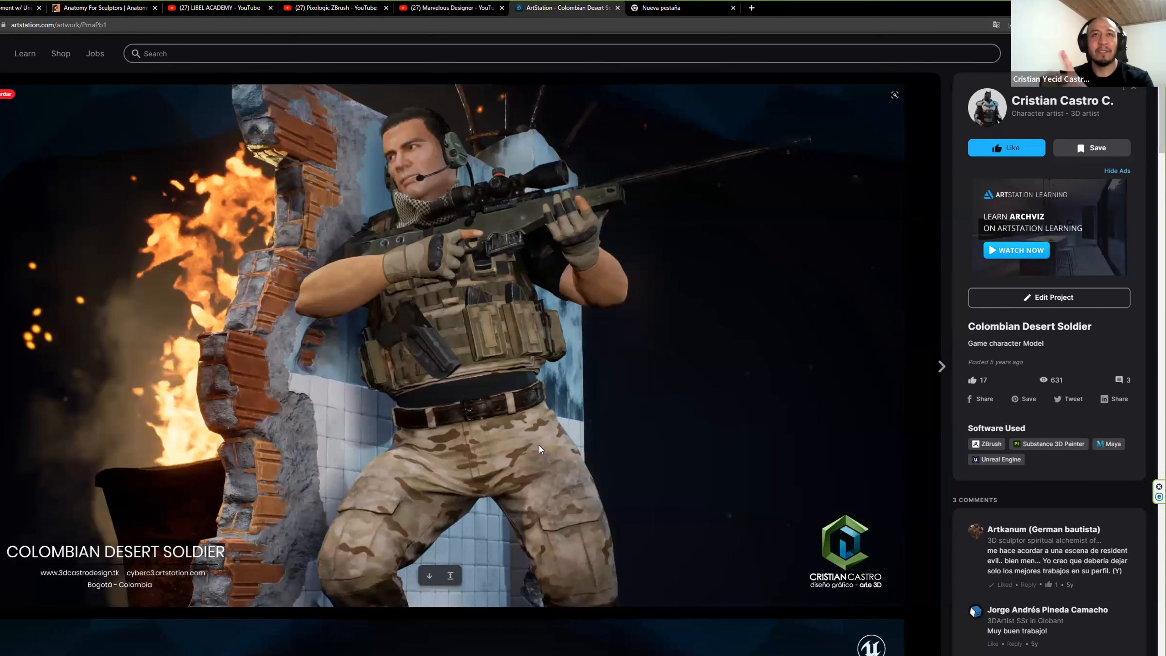
Step: Examine the Colombian Desert Soldier's full-body renders, head close-ups and posed shots as far as the embedded 3D viewer
scroll(538, 445, down, 10)
scroll(538, 445, down, 10)
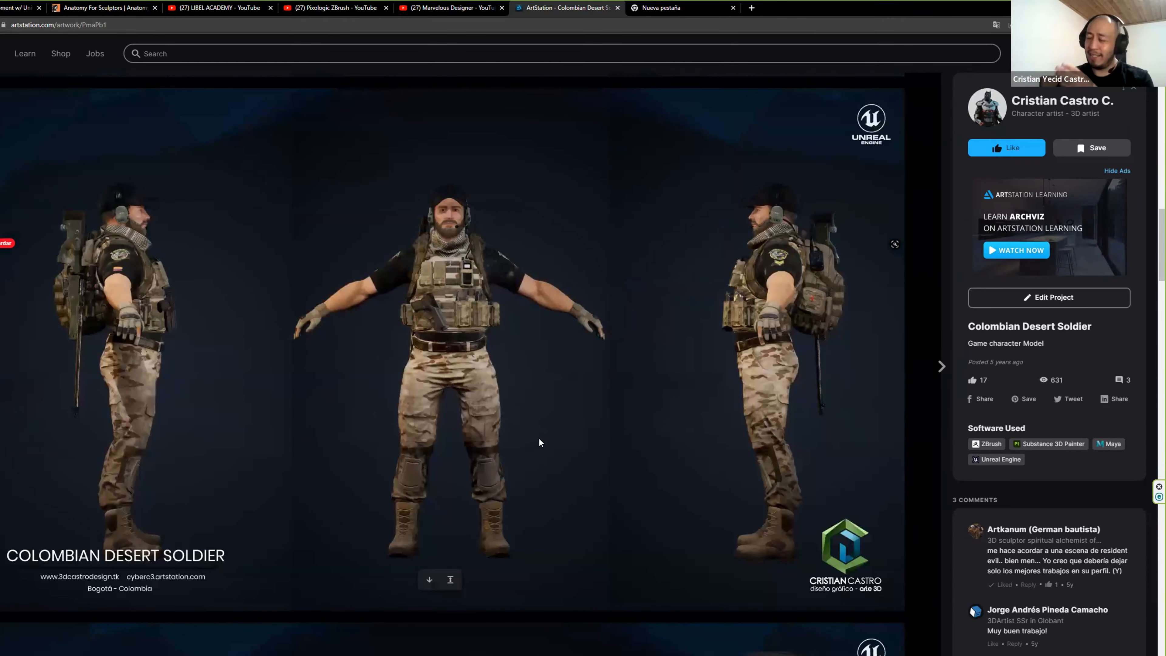
scroll(538, 442, down, 6)
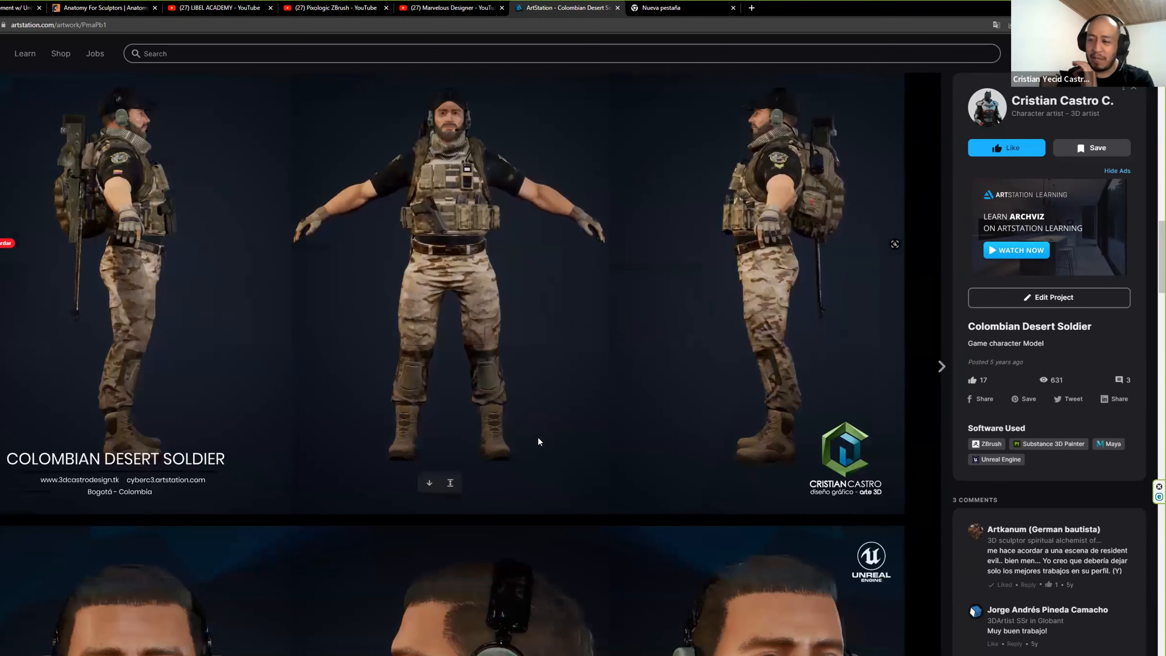
scroll(538, 437, down, 3)
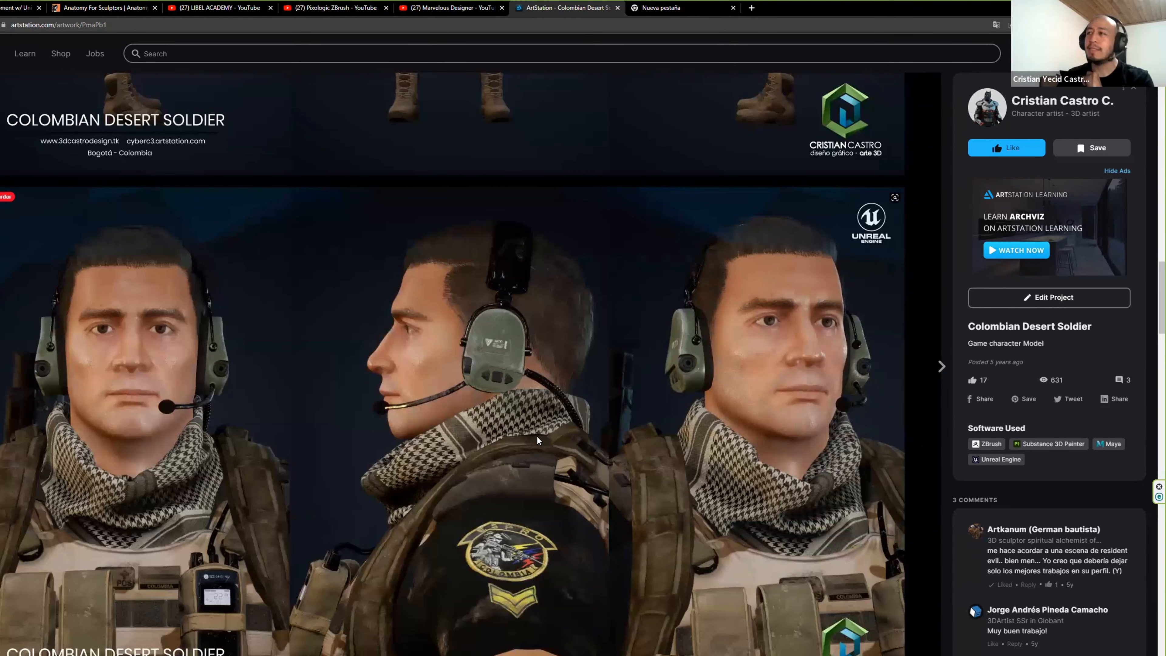
scroll(537, 435, down, 3)
scroll(536, 436, down, 15)
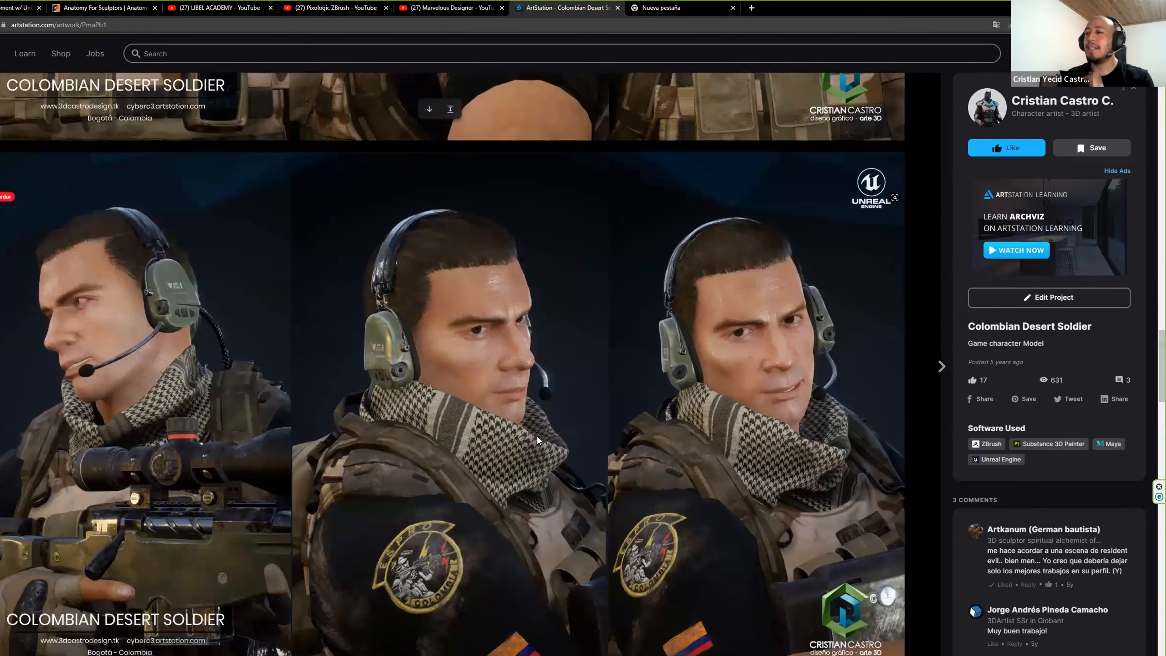
scroll(536, 436, down, 6)
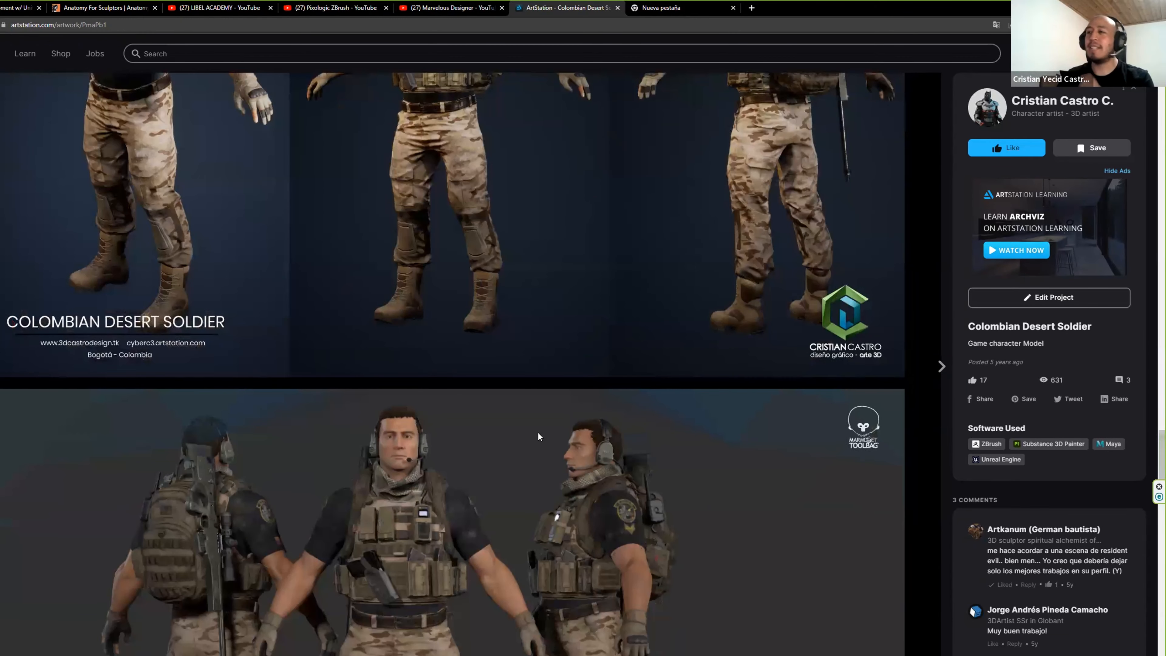
scroll(538, 433, down, 10)
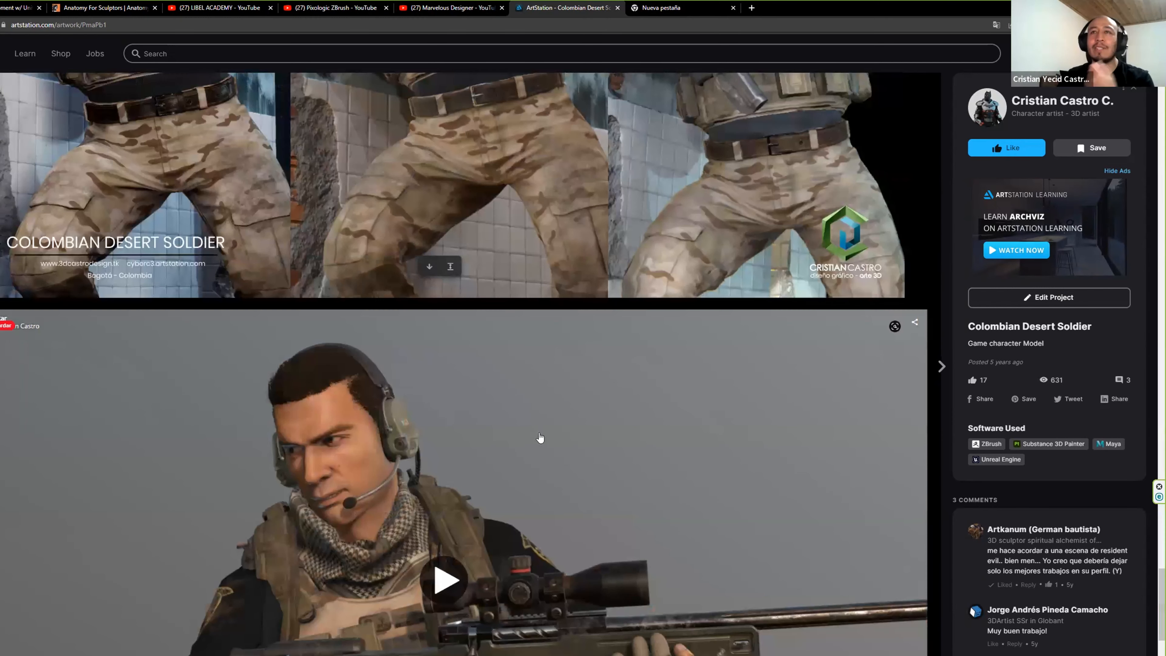
Step: Go back to the portfolio overview and open the Zheng Shiya / Game character project
key(alt+Left)
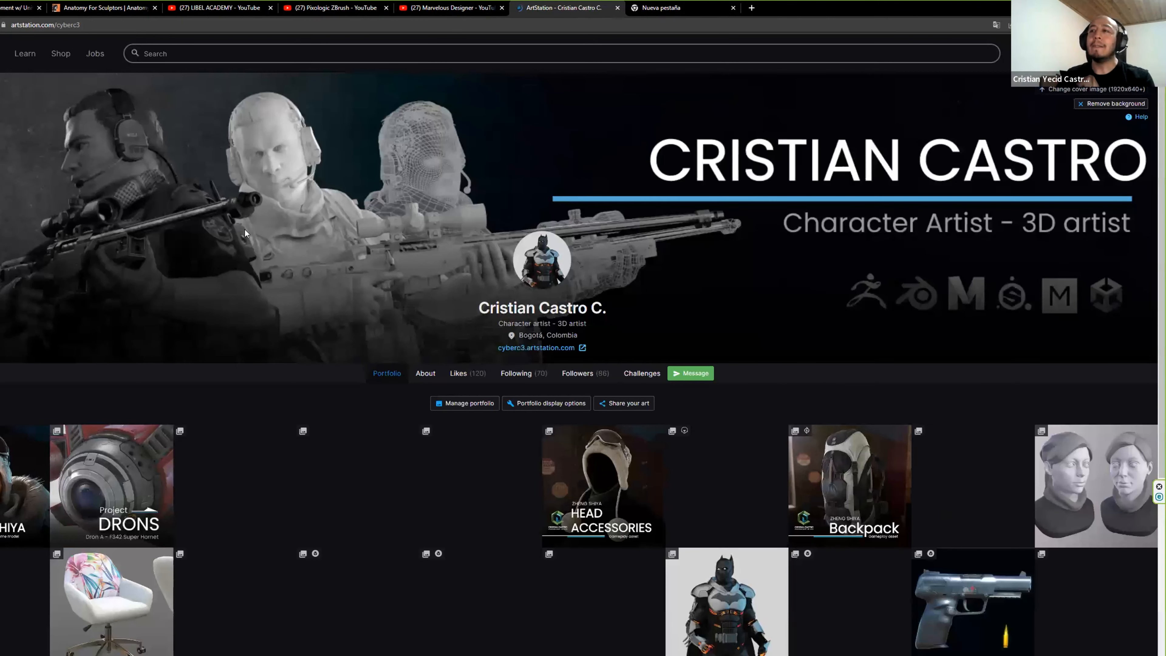
scroll(265, 200, down, 3)
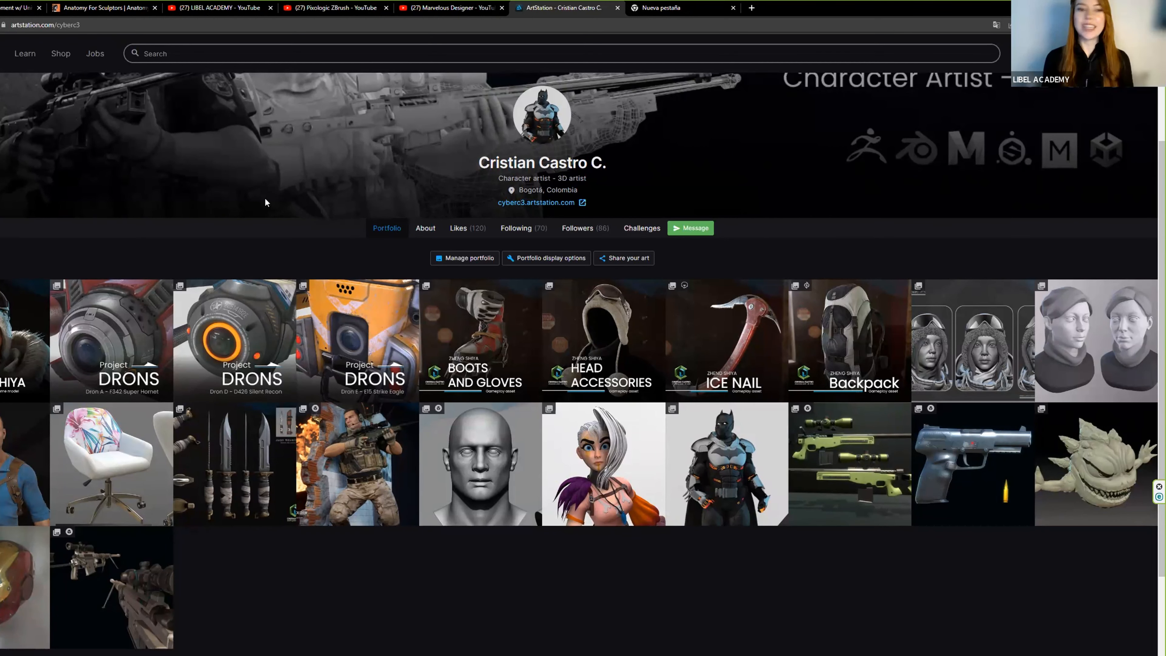
click(18, 334)
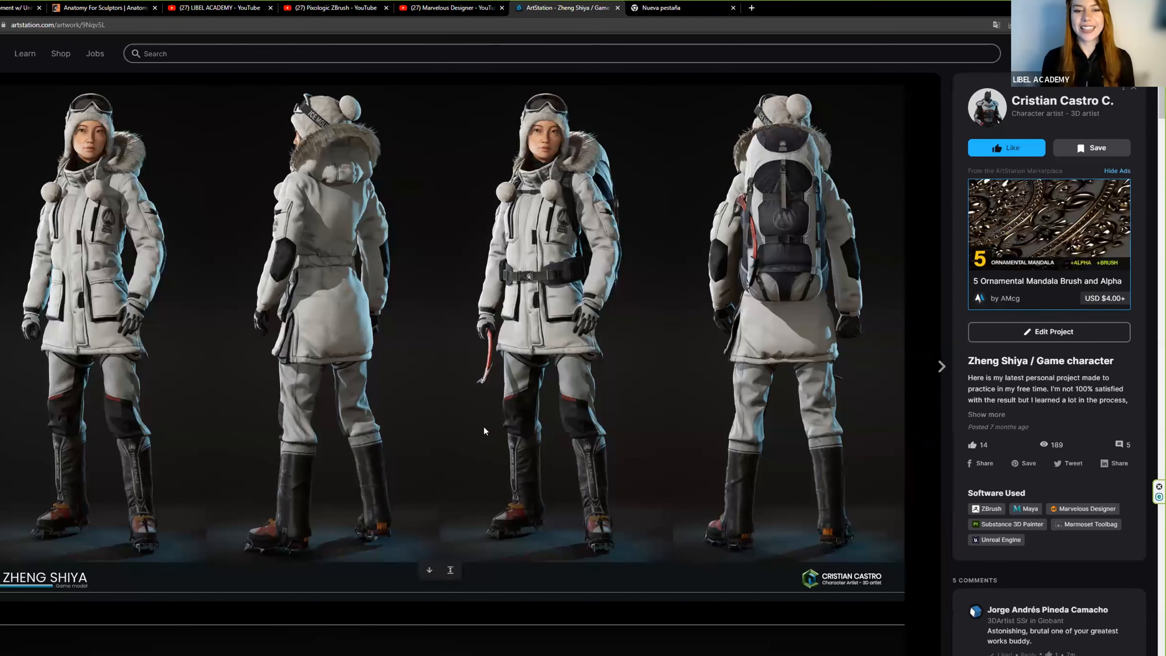
Step: Examine the Zheng Shiya character's renders, including the clothing, backpack and boots from the front and back
scroll(484, 426, down, 10)
scroll(478, 422, down, 7)
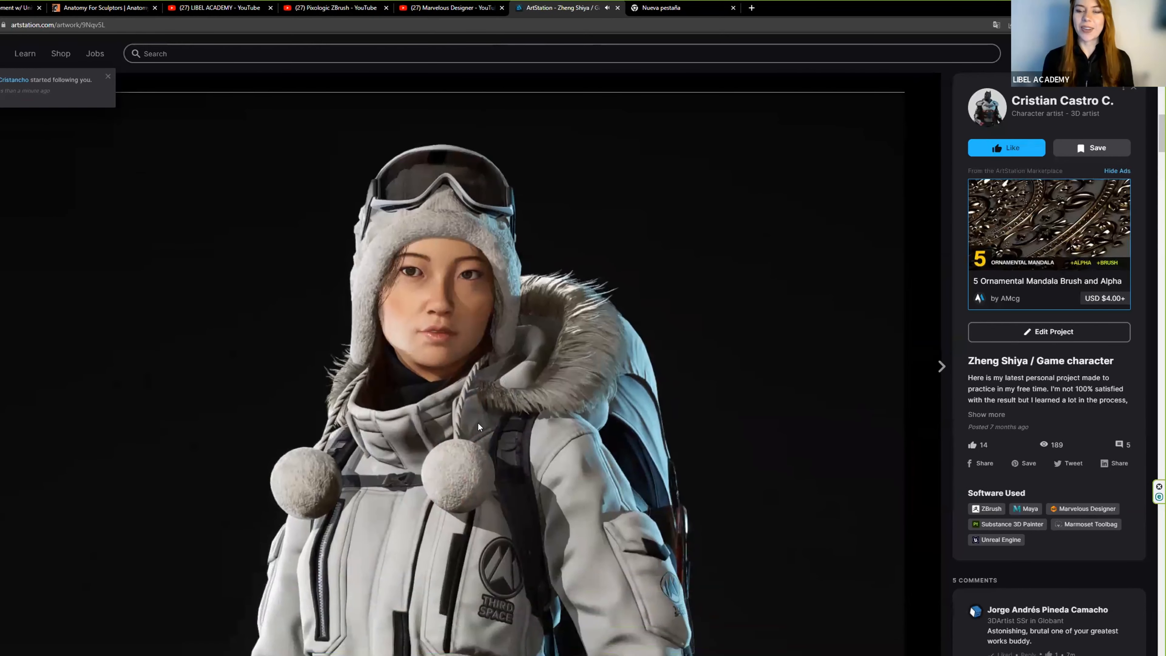
scroll(476, 421, down, 10)
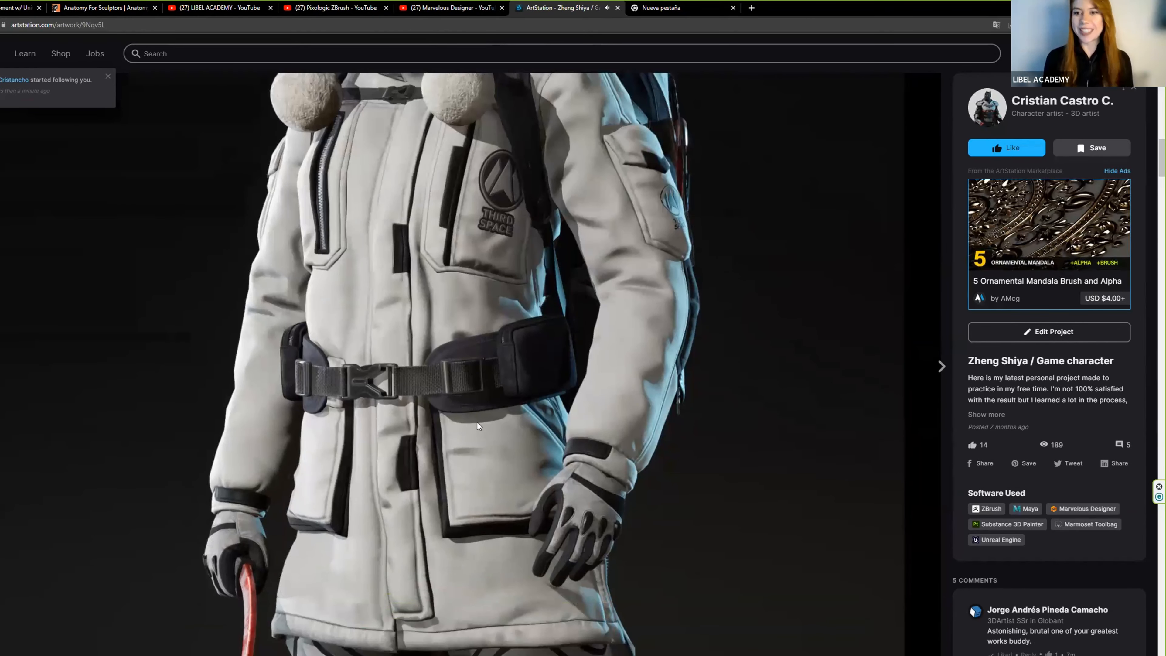
scroll(477, 421, down, 9)
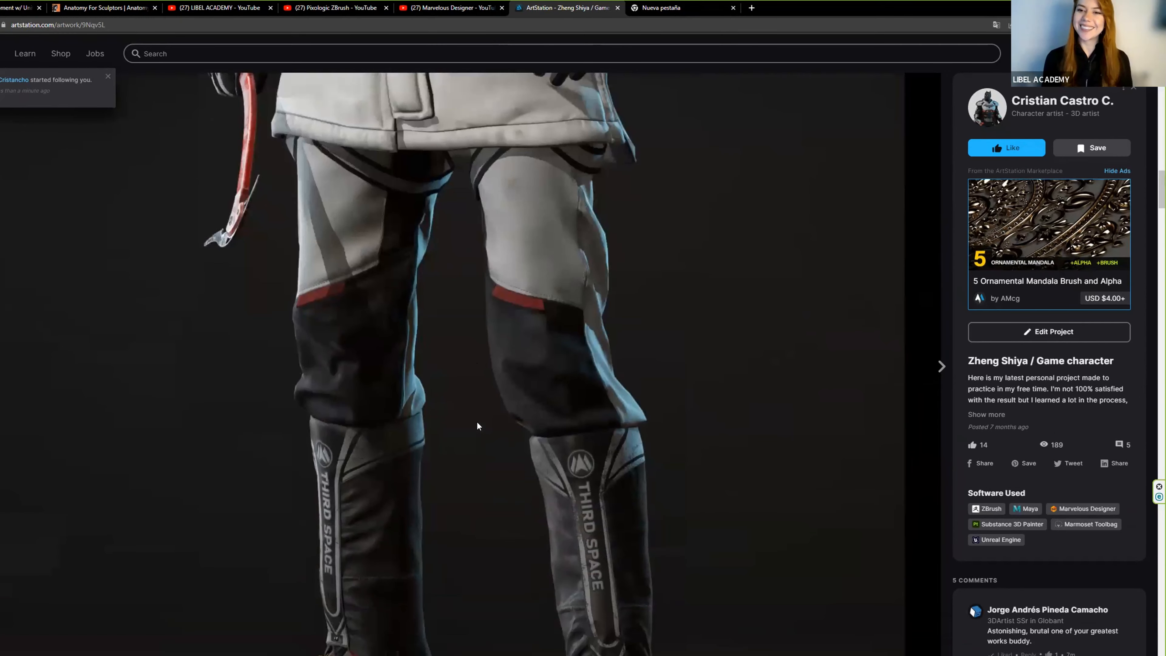
scroll(475, 421, down, 12)
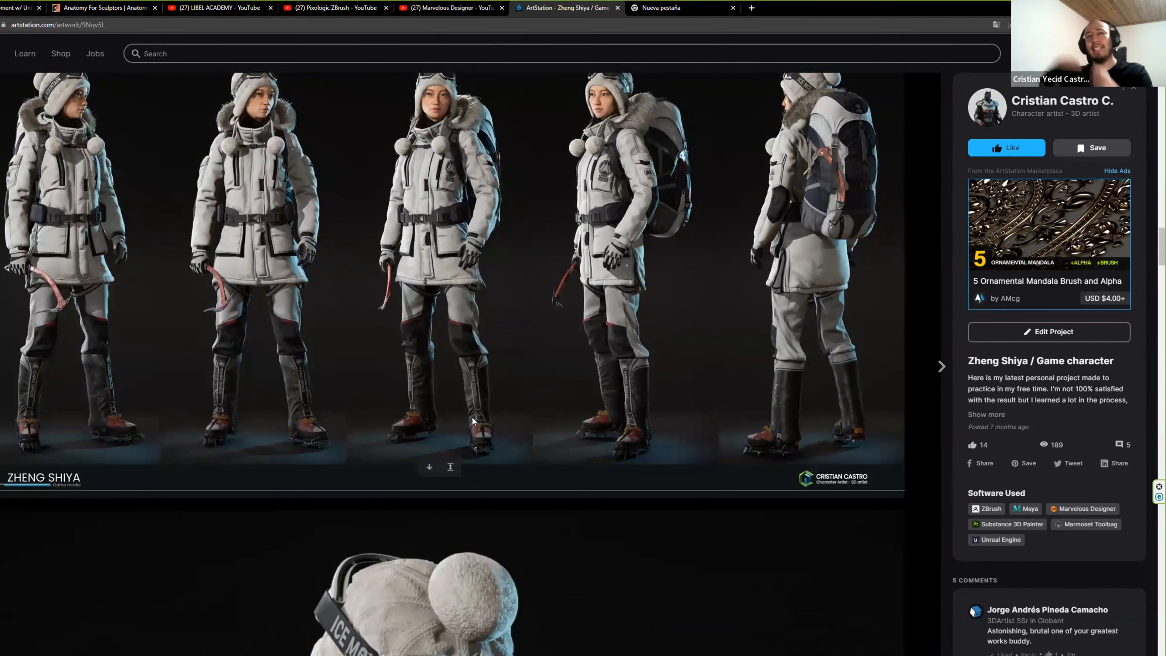
scroll(471, 417, down, 8)
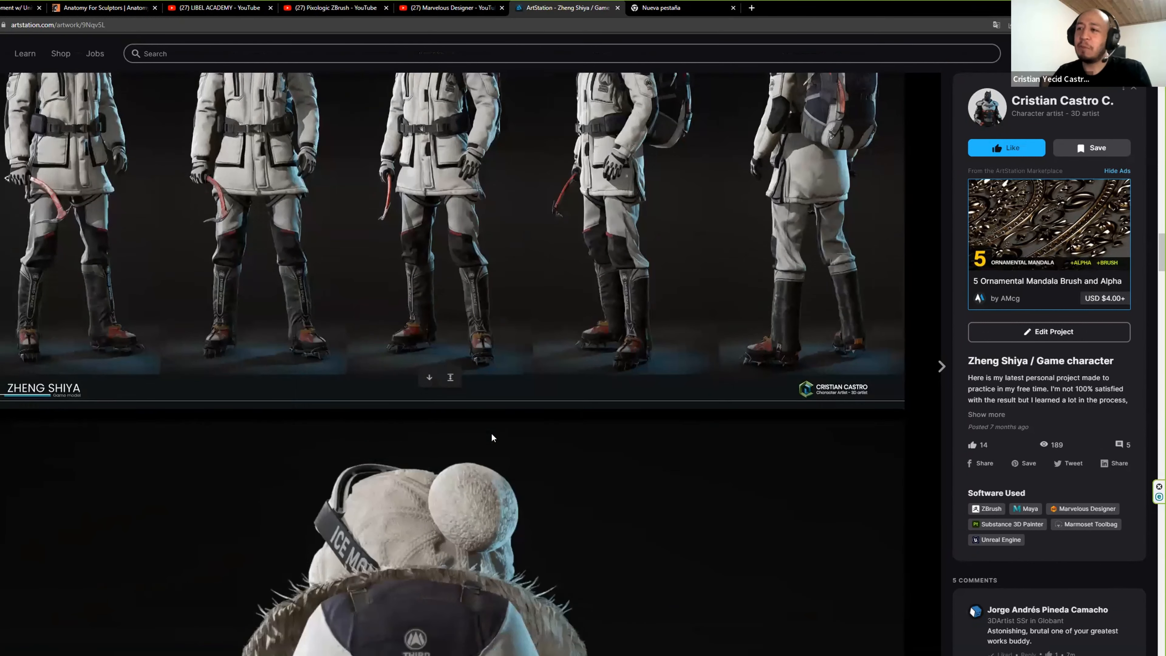
scroll(496, 439, down, 15)
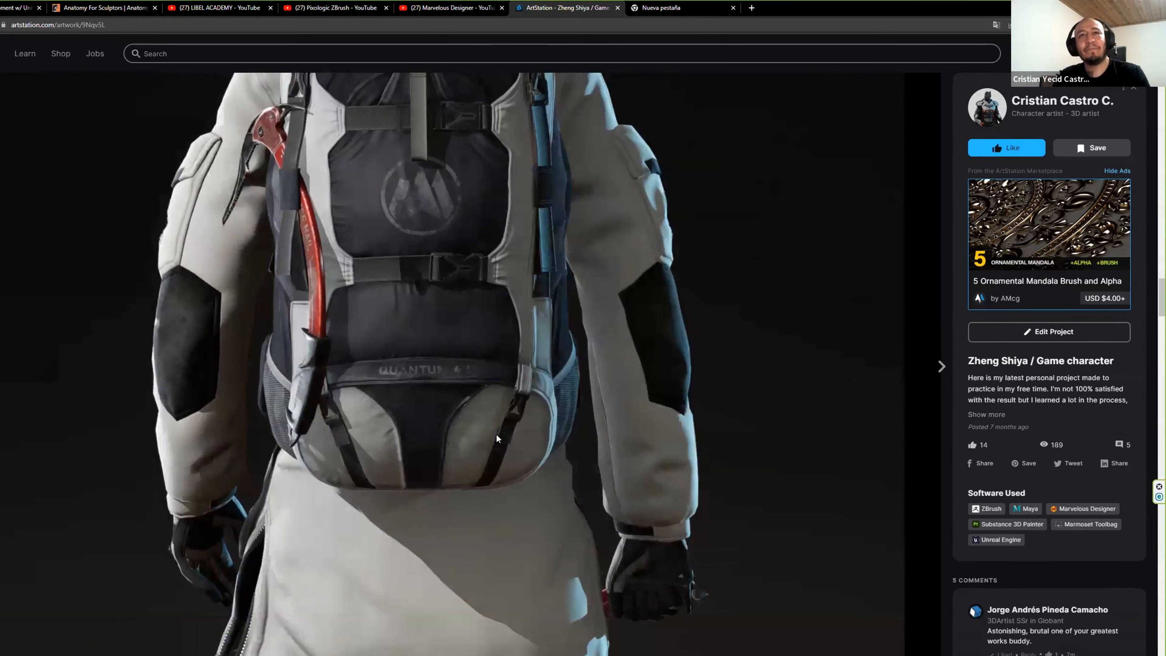
scroll(497, 436, down, 18)
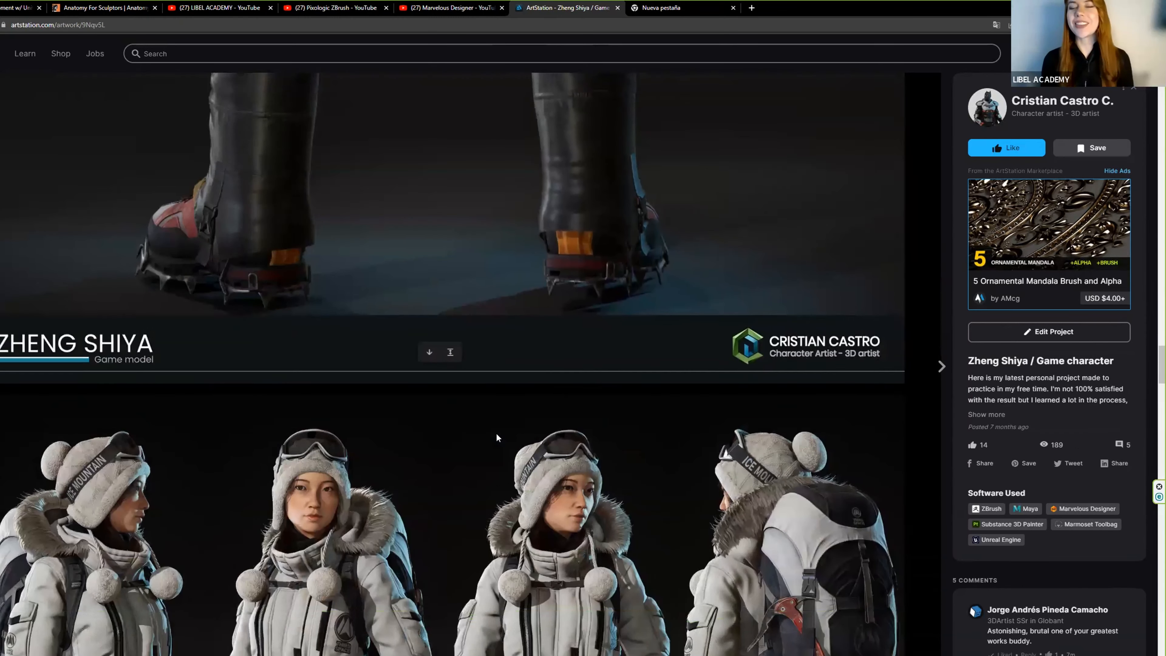